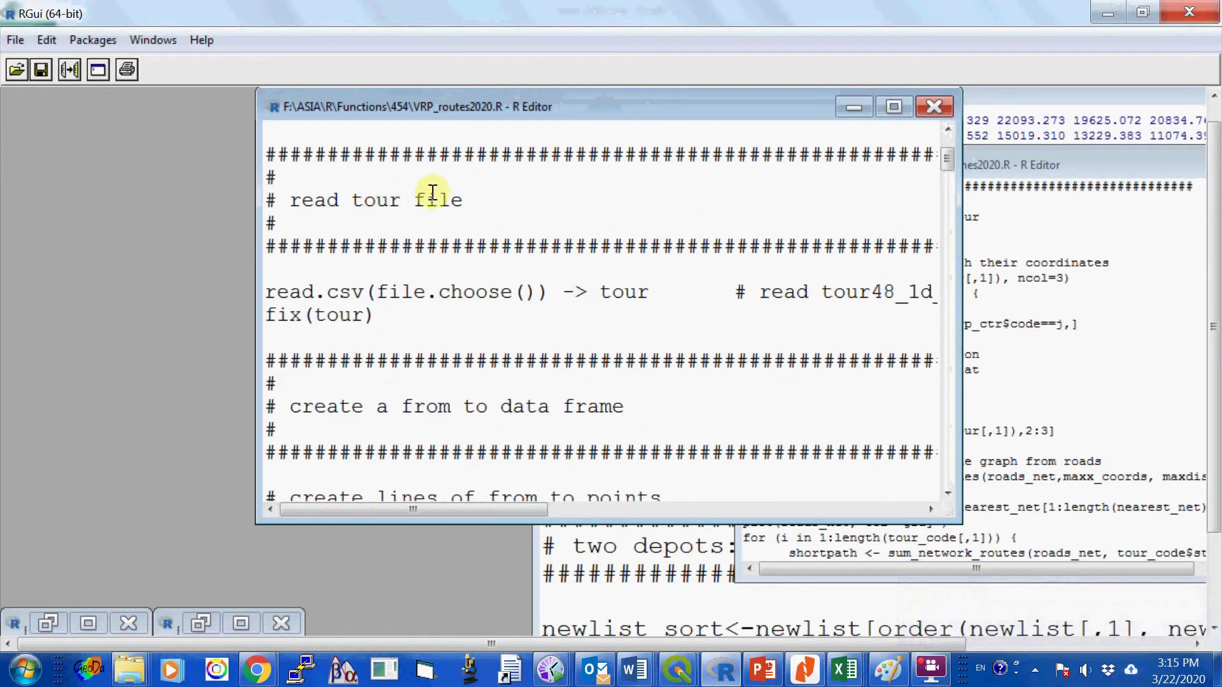
Run the read.csv(file.choose()) -> tour line under the "read tour file" heading of the VRP_routes2020.R script.
{"action": "scroll", "coordinate": [596, 284], "scroll_direction": "up", "scroll_amount": 1}
{"action": "scroll", "coordinate": [597, 284], "scroll_direction": "up", "scroll_amount": 2}
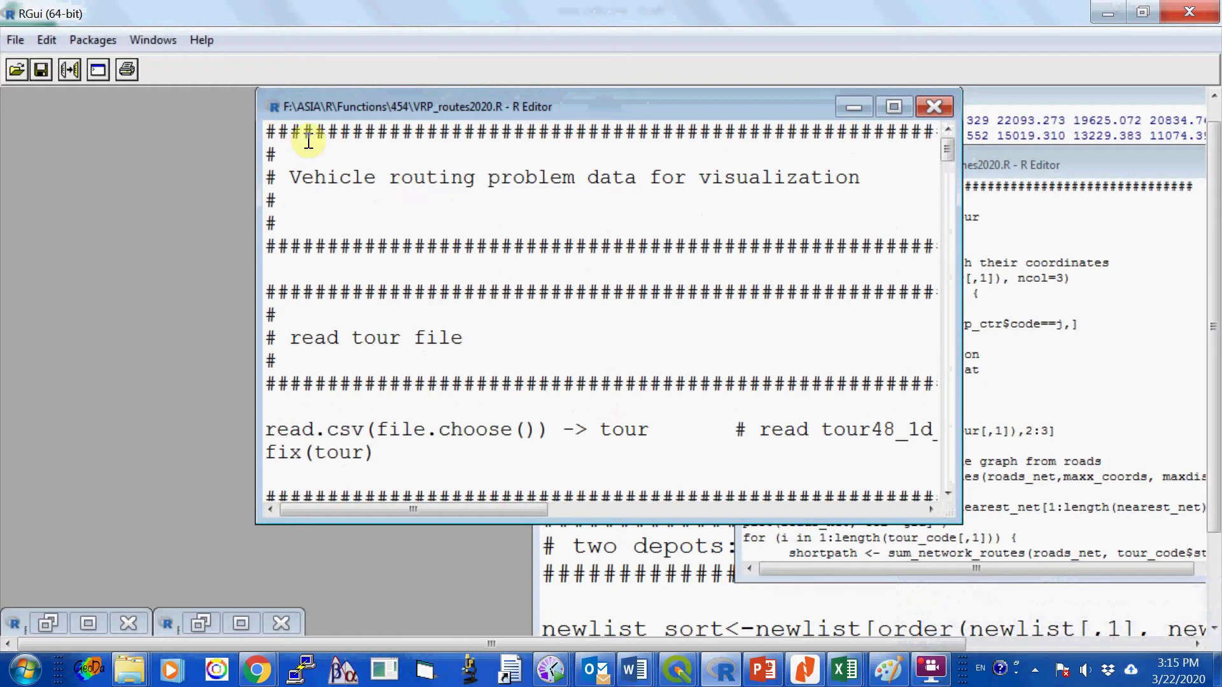
{"action": "scroll", "coordinate": [382, 204], "scroll_direction": "down", "scroll_amount": 1}
{"action": "scroll", "coordinate": [382, 204], "scroll_direction": "up", "scroll_amount": 1}
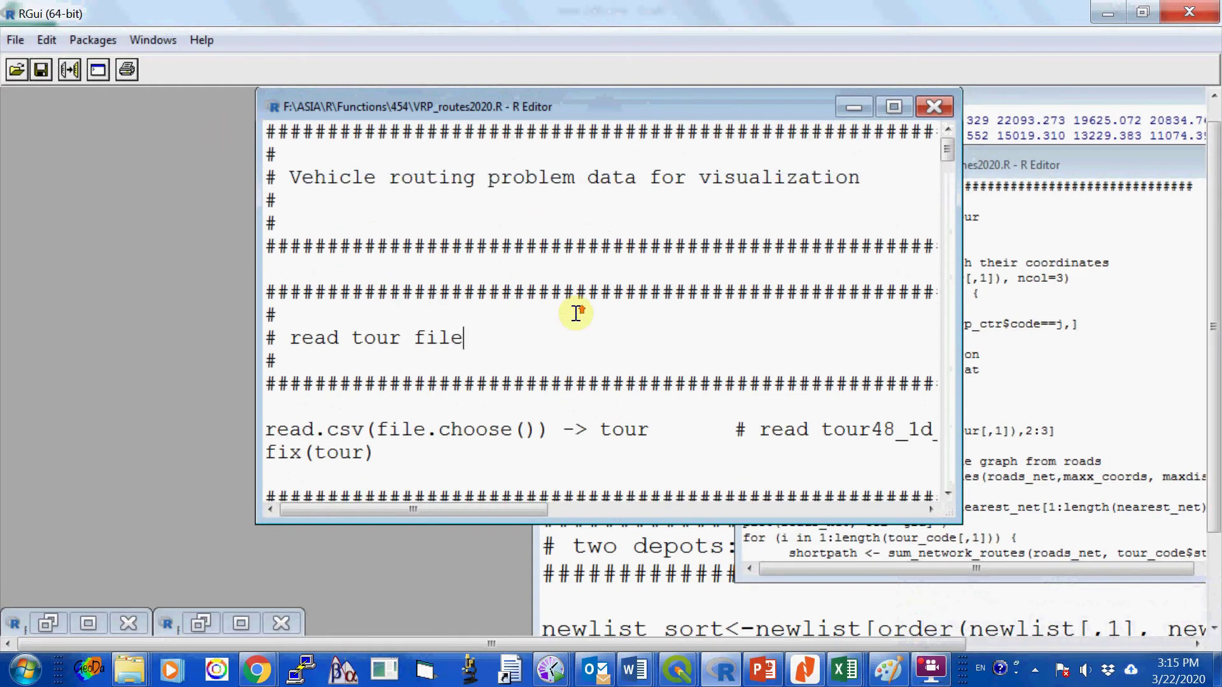
{"action": "scroll", "coordinate": [576, 314], "scroll_direction": "down", "scroll_amount": 3}
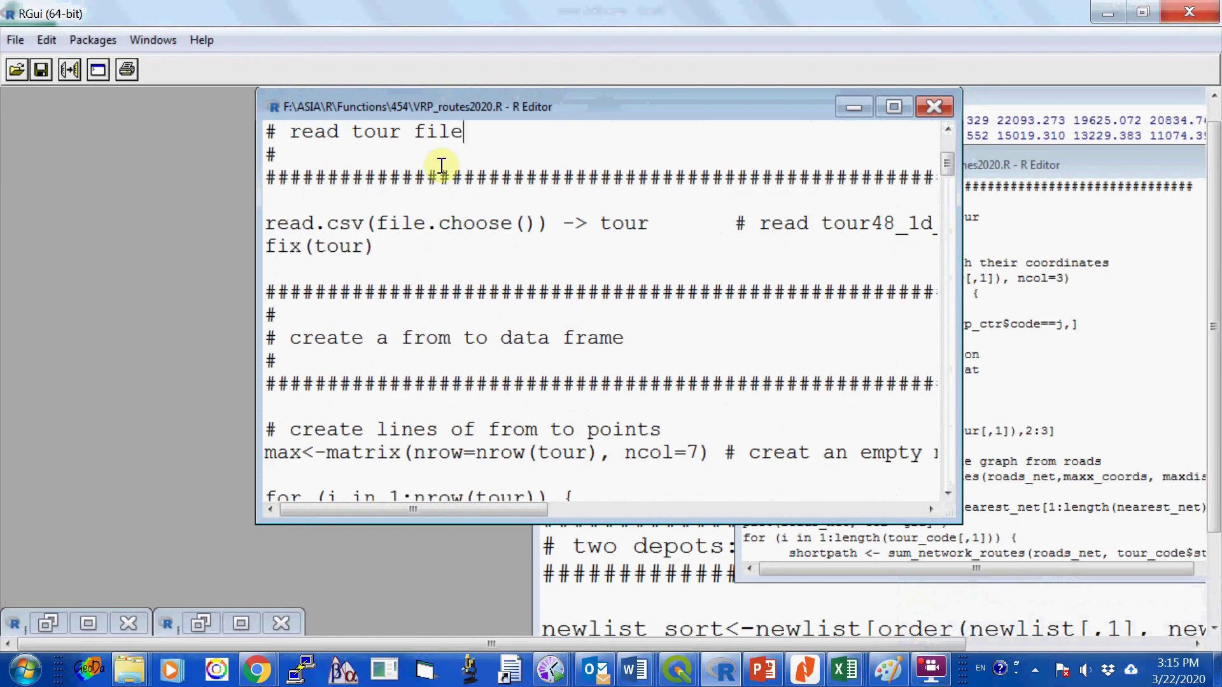
{"action": "left_click_drag", "start_coordinate": [655, 223], "coordinate": [301, 223]}
{"action": "left_click_drag", "start_coordinate": [198, 146], "coordinate": [163, 145]}
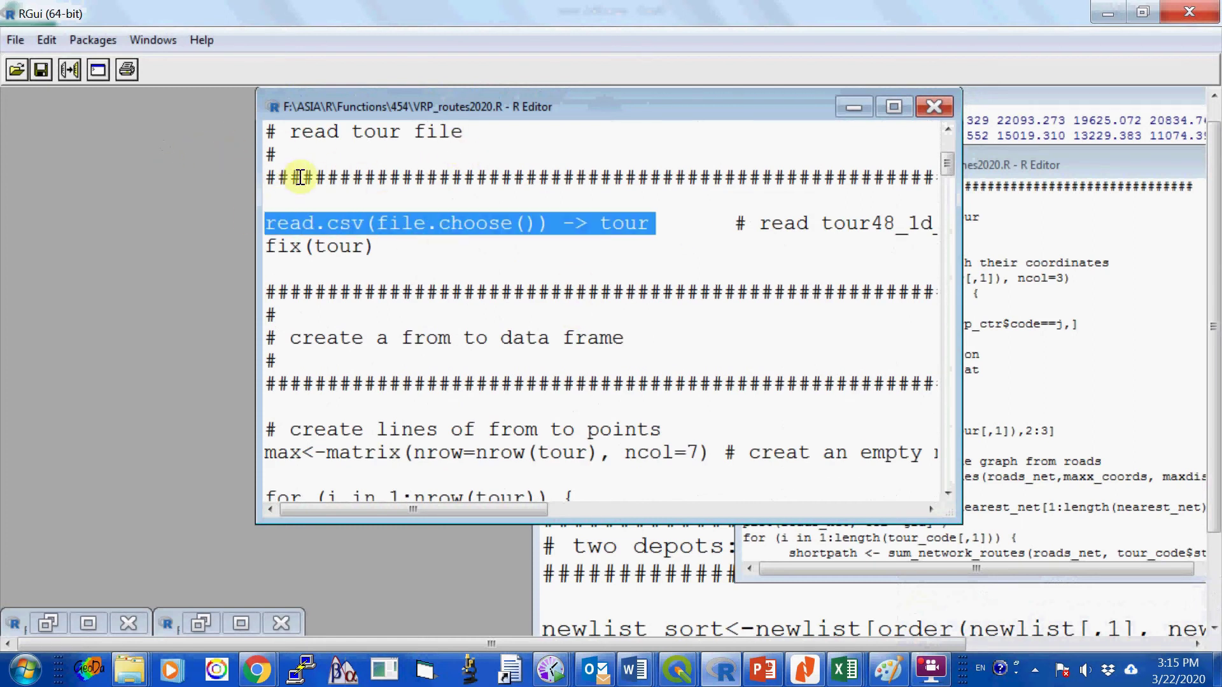
{"action": "key", "text": "Down"}
{"action": "key", "text": "Down"}
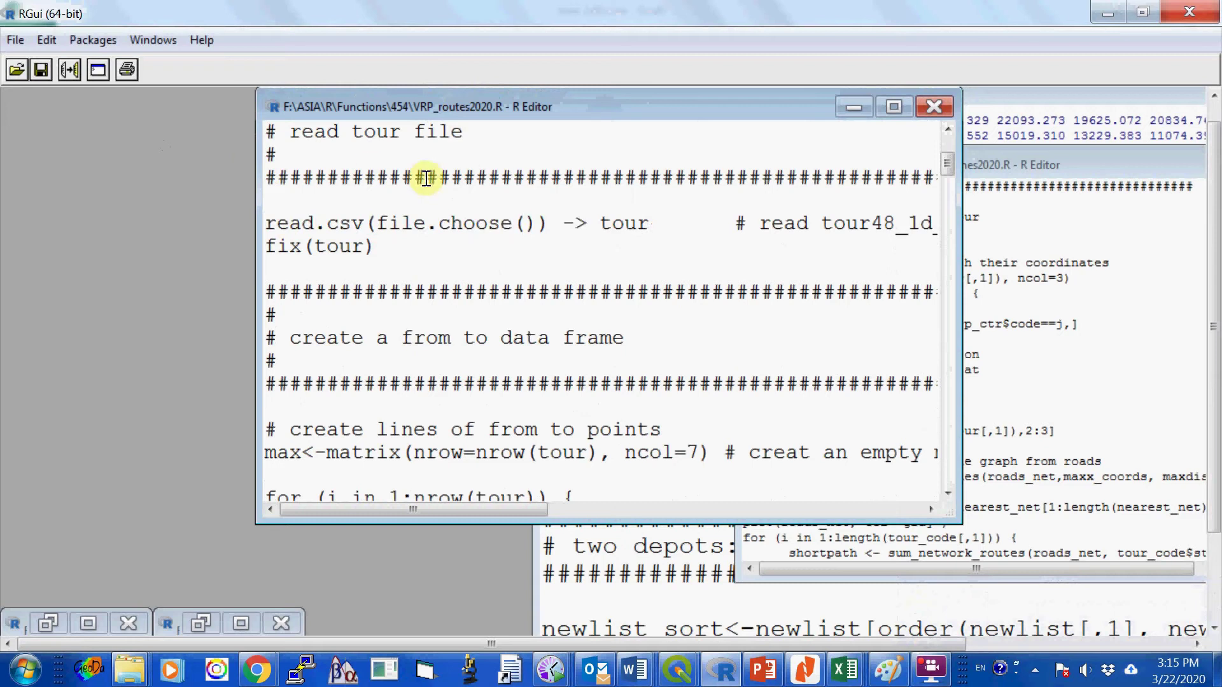
{"action": "left_click_drag", "start_coordinate": [656, 223], "coordinate": [265, 224]}
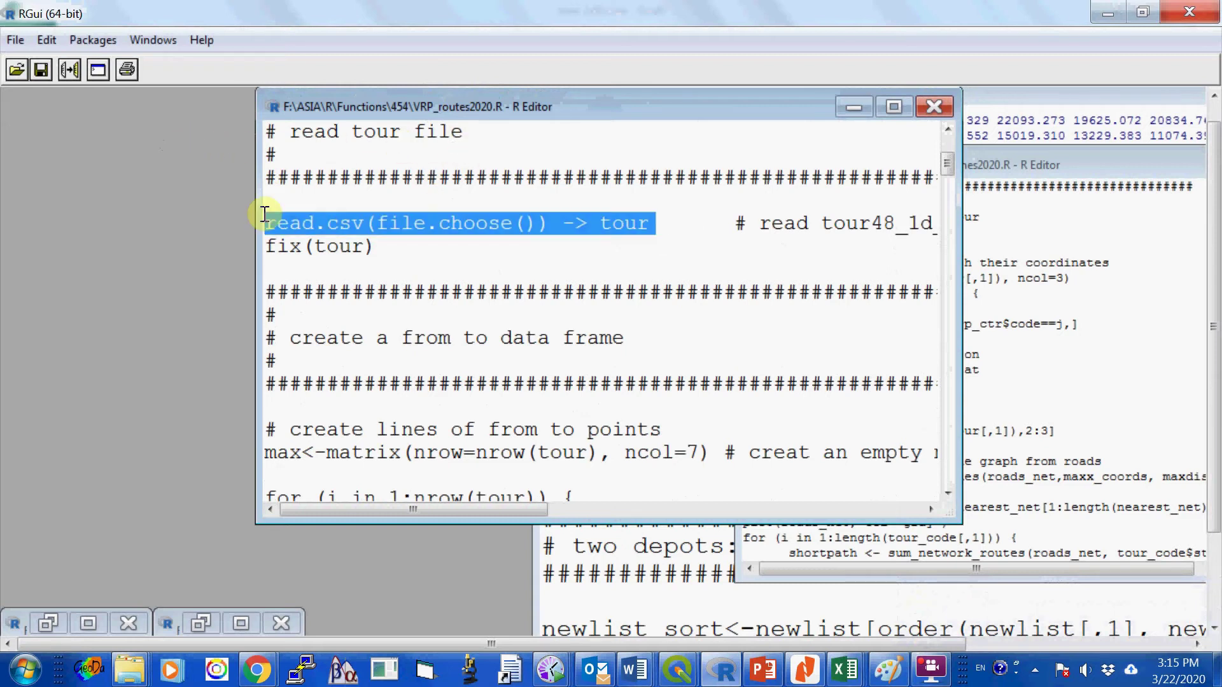
{"action": "right_click", "coordinate": [332, 223]}
{"action": "key", "text": "Return"}
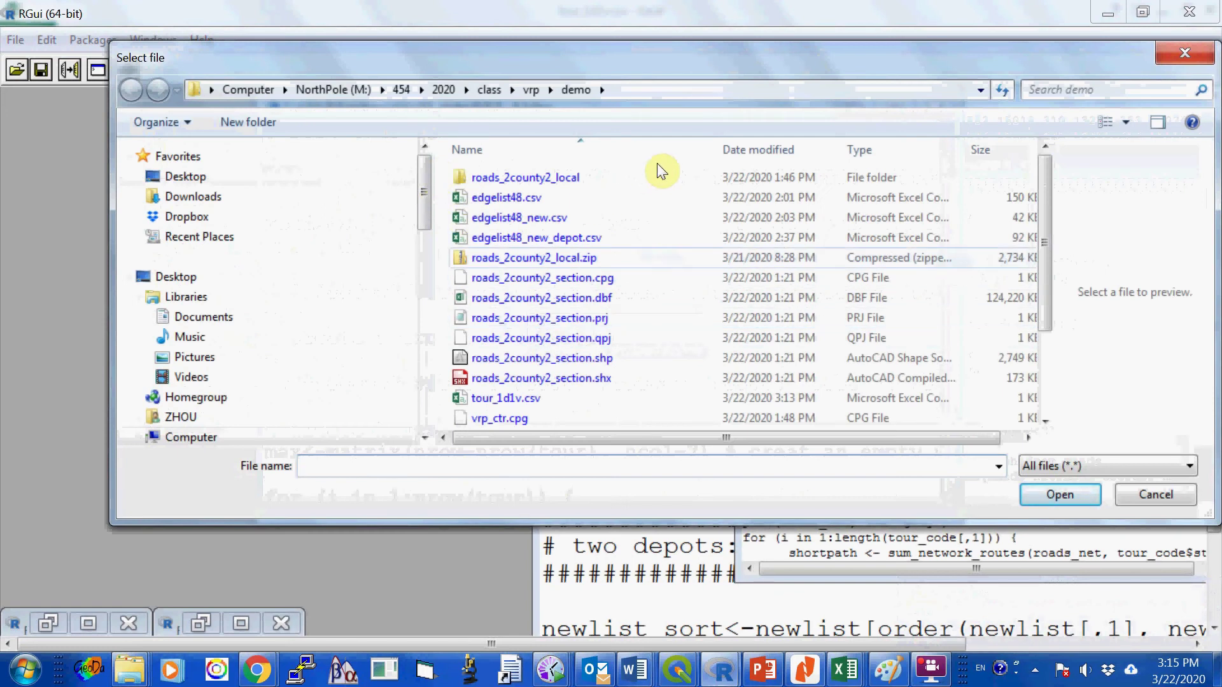
Choose tour_1d1v.csv from the demo folder as the tour file to read.
{"action": "scroll", "coordinate": [700, 191], "scroll_direction": "down", "scroll_amount": 2}
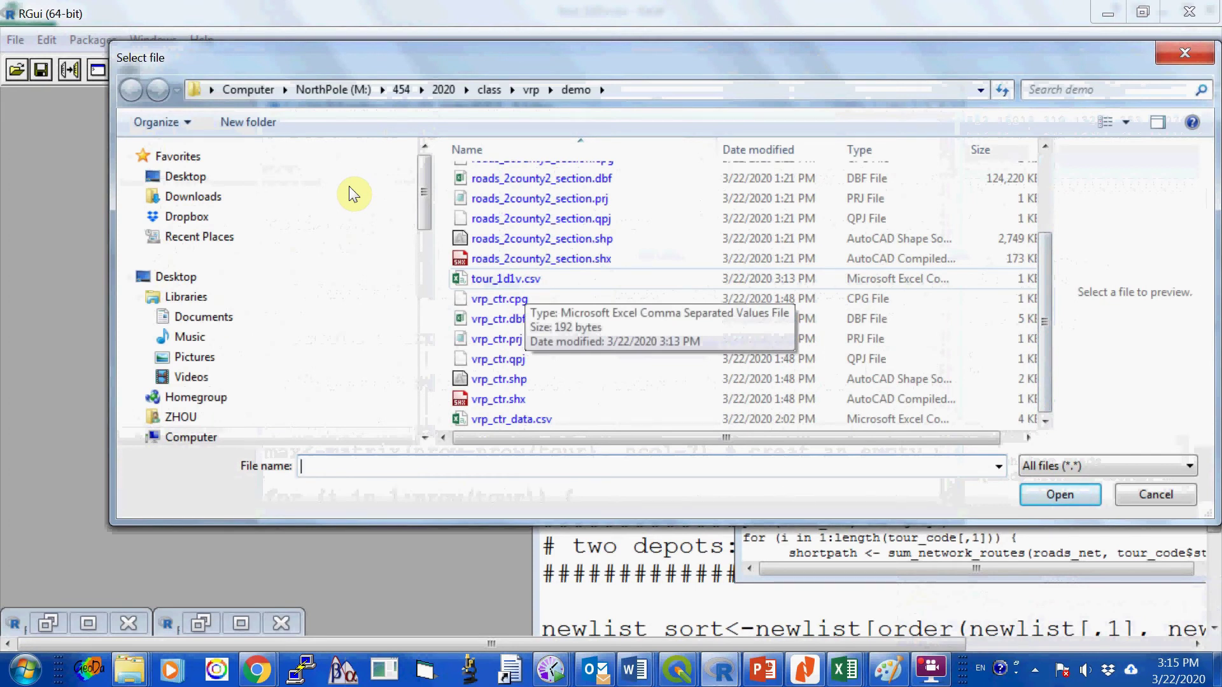
{"action": "left_click", "coordinate": [605, 279]}
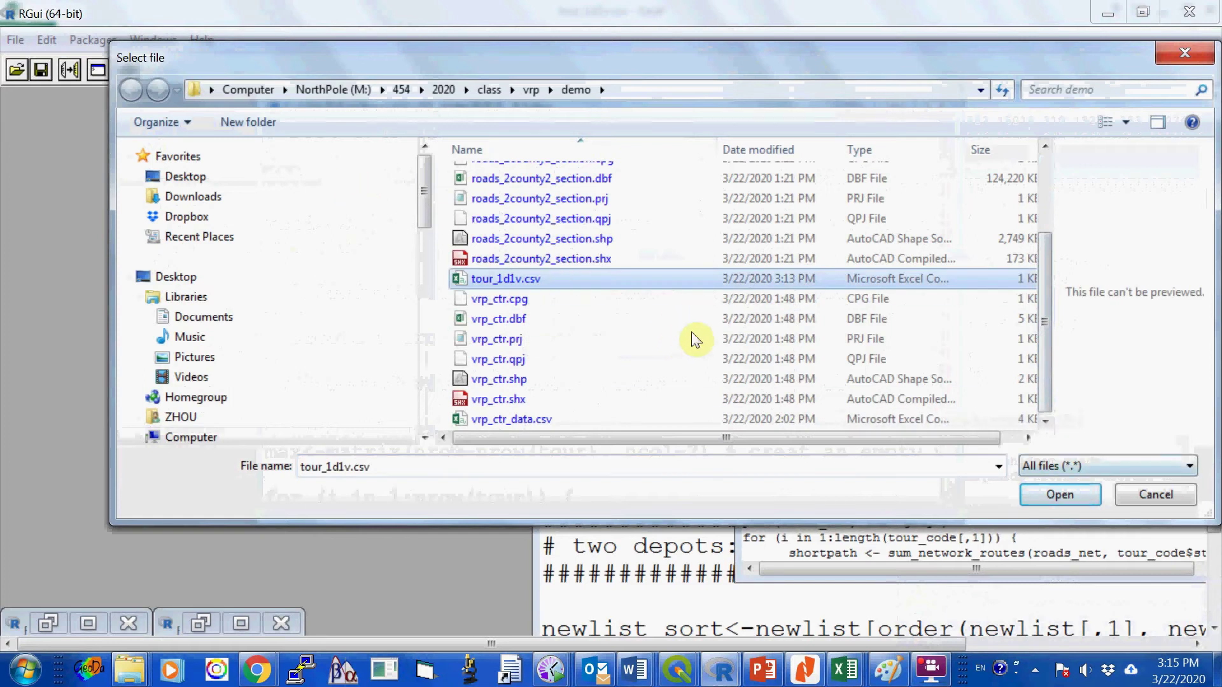
{"action": "left_click", "coordinate": [1052, 495]}
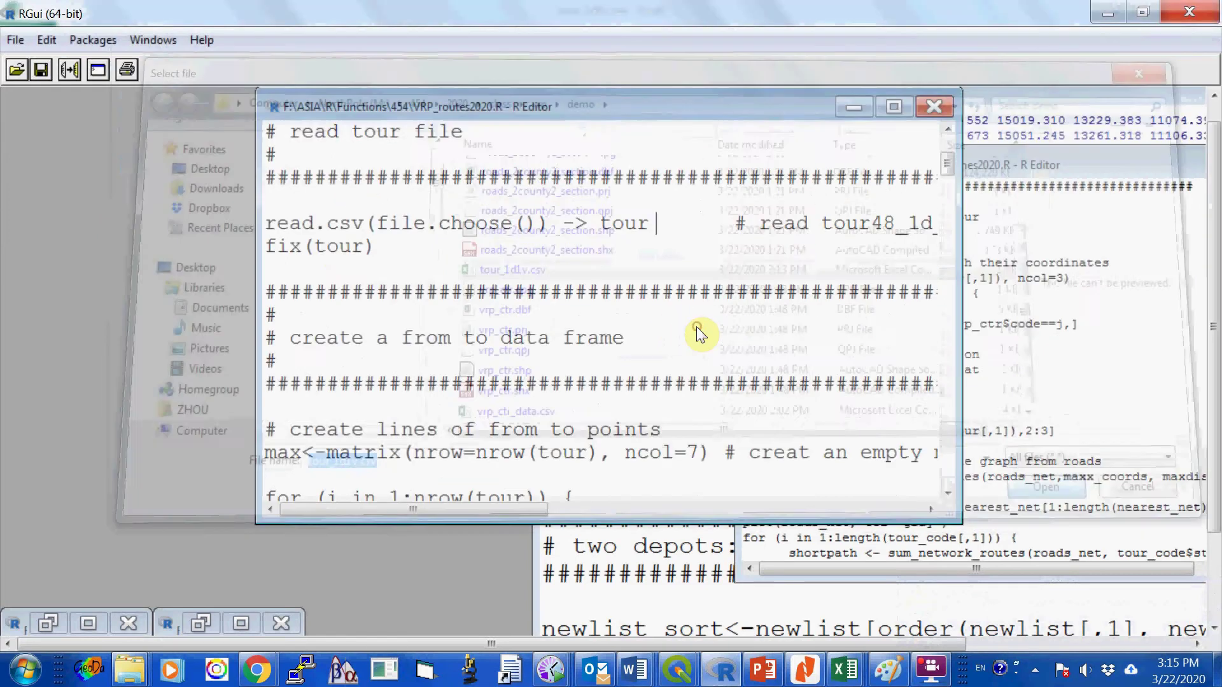
Run fix(tour) to examine the tour's node sequence from first to last row, and close the data table.
{"action": "left_click", "coordinate": [398, 254]}
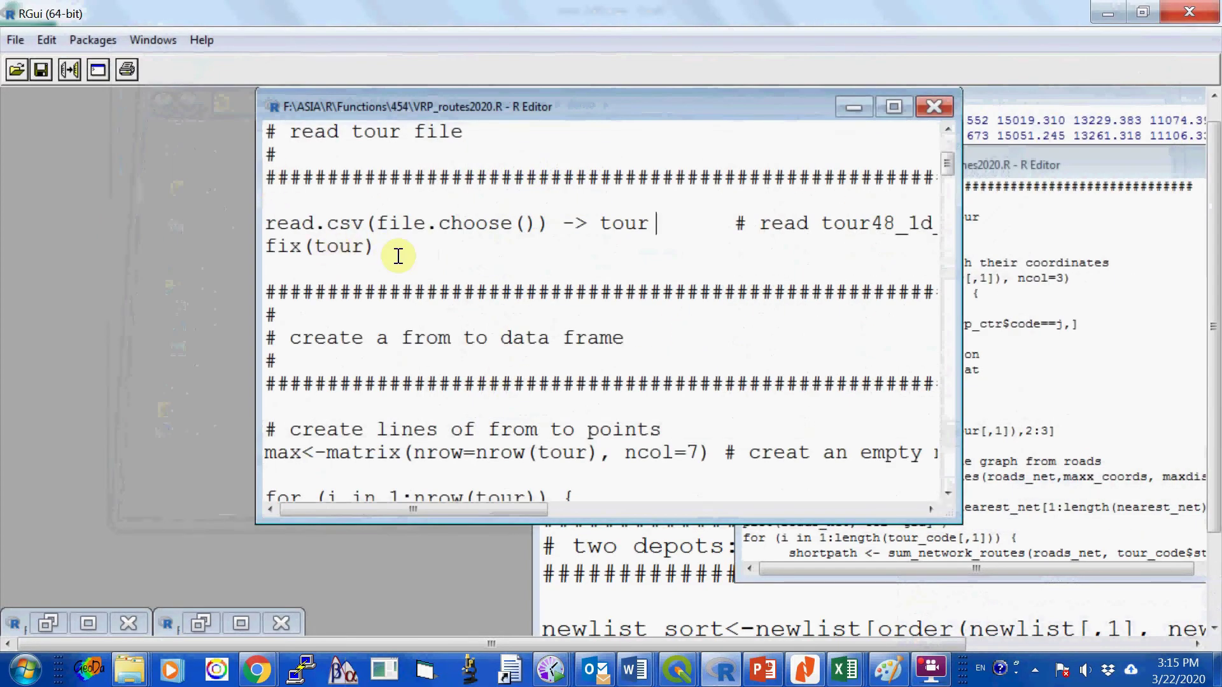
{"action": "key", "text": "shift+Home"}
{"action": "right_click", "coordinate": [307, 249]}
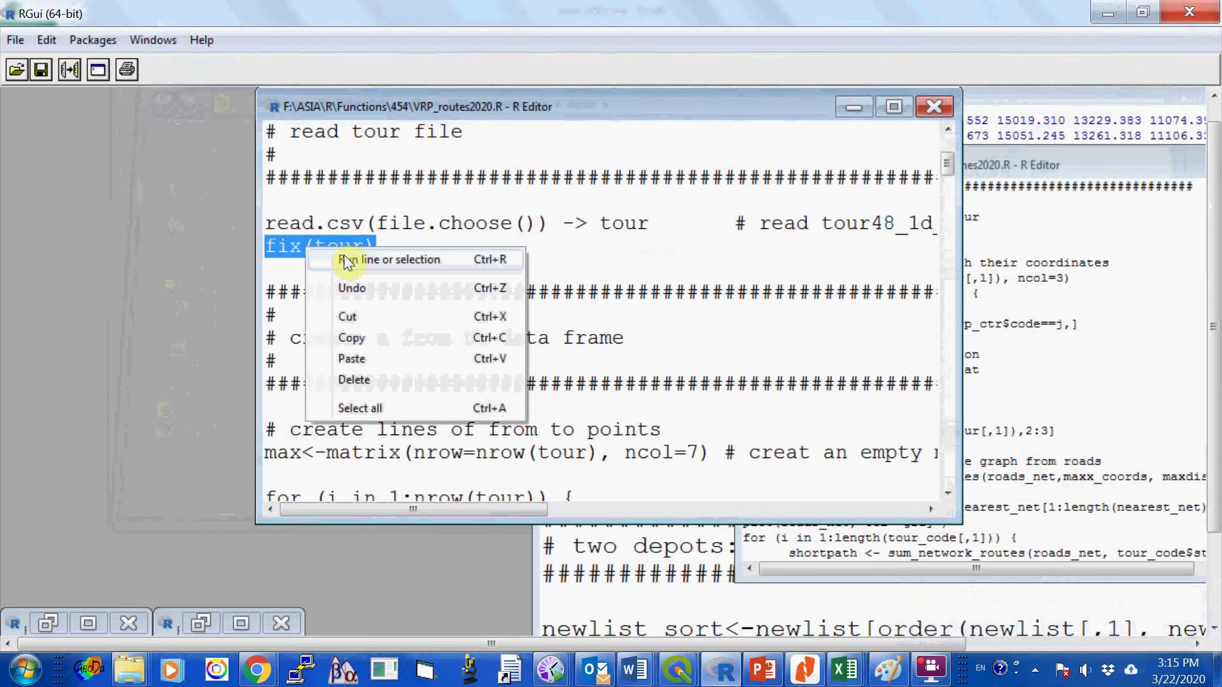
{"action": "left_click", "coordinate": [363, 259]}
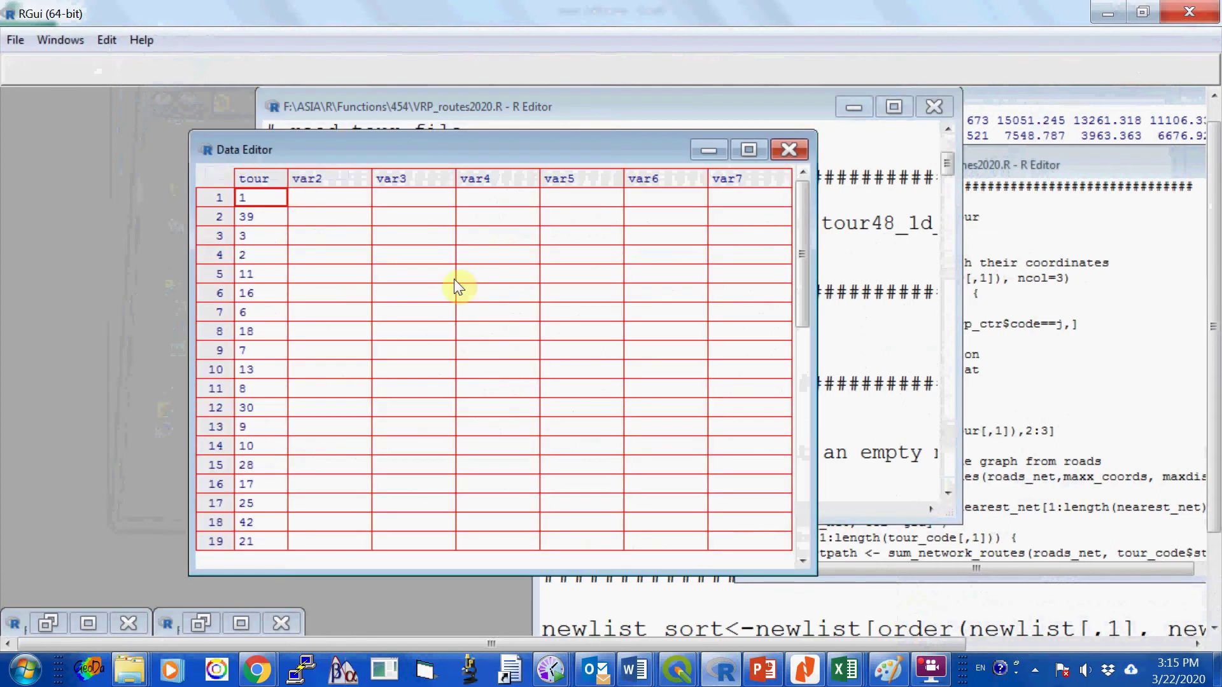
{"action": "scroll", "coordinate": [178, 185], "scroll_direction": "down", "scroll_amount": 7}
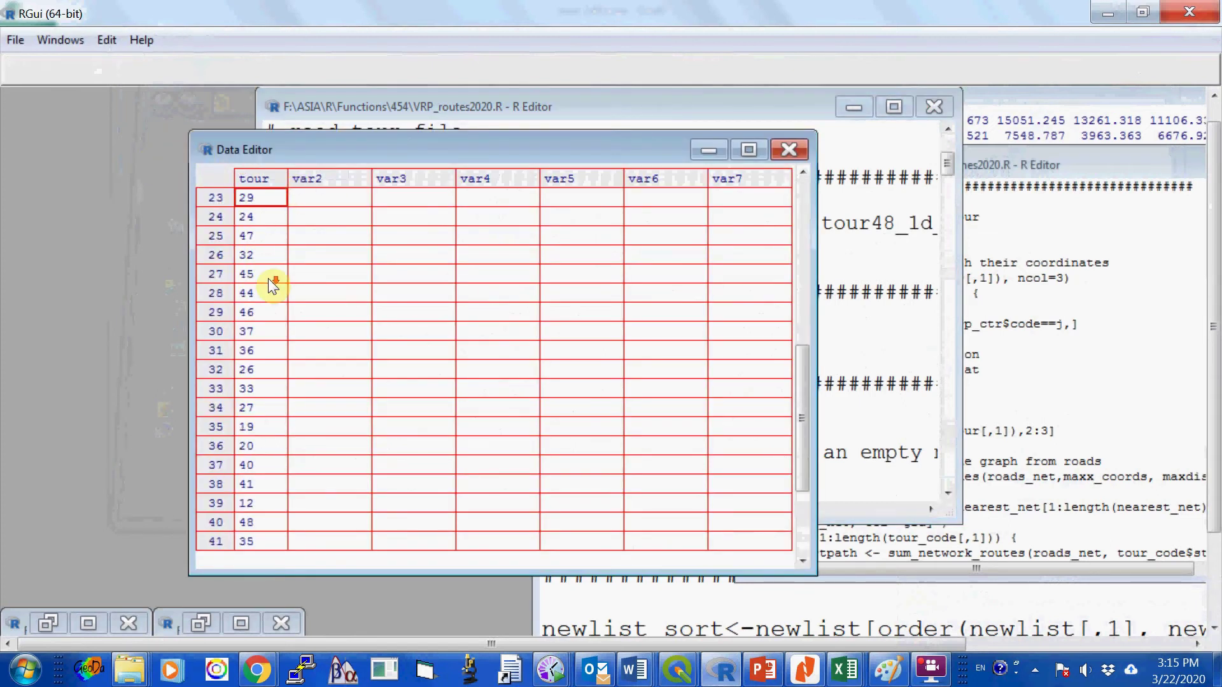
{"action": "scroll", "coordinate": [182, 178], "scroll_direction": "up", "scroll_amount": 7}
{"action": "scroll", "coordinate": [284, 218], "scroll_direction": "up", "scroll_amount": 1}
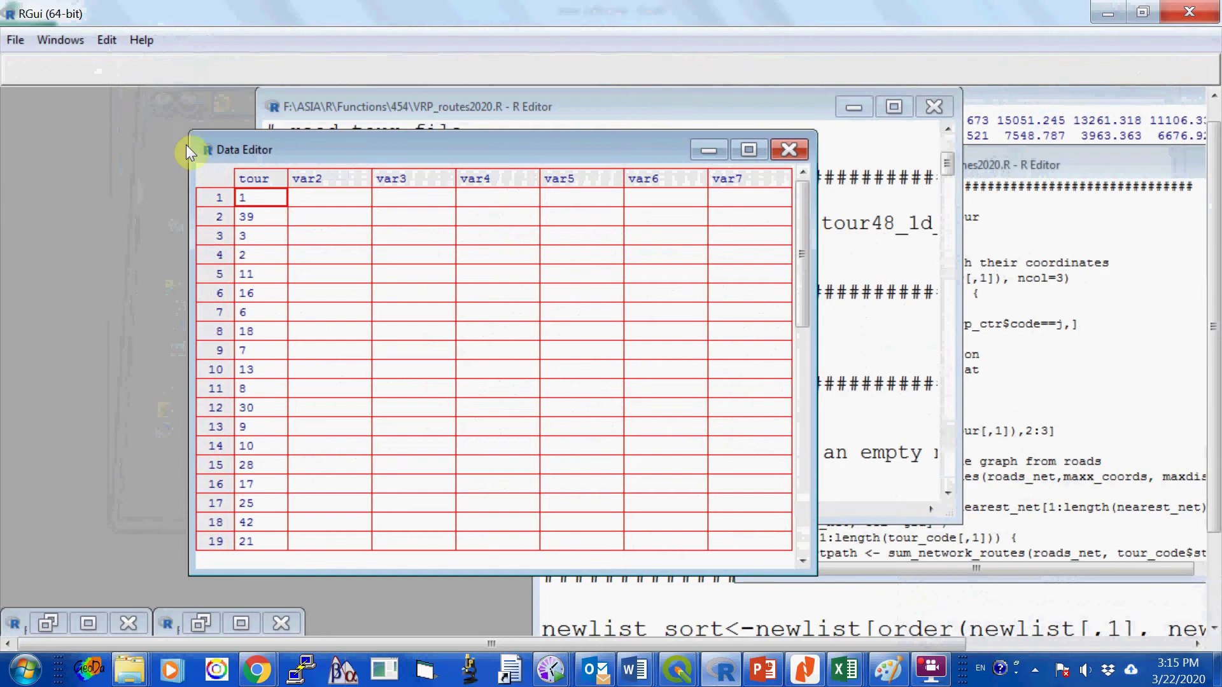
{"action": "scroll", "coordinate": [281, 255], "scroll_direction": "down", "scroll_amount": 6}
{"action": "scroll", "coordinate": [281, 294], "scroll_direction": "down", "scroll_amount": 4}
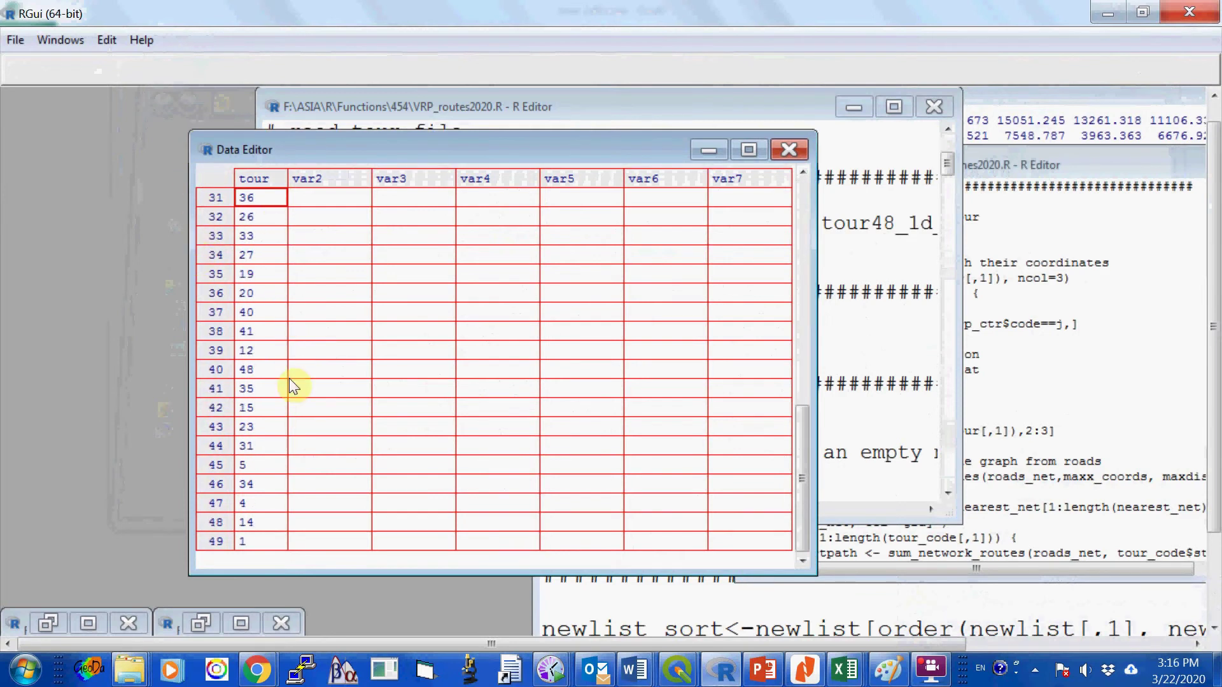
{"action": "left_click", "coordinate": [789, 149]}
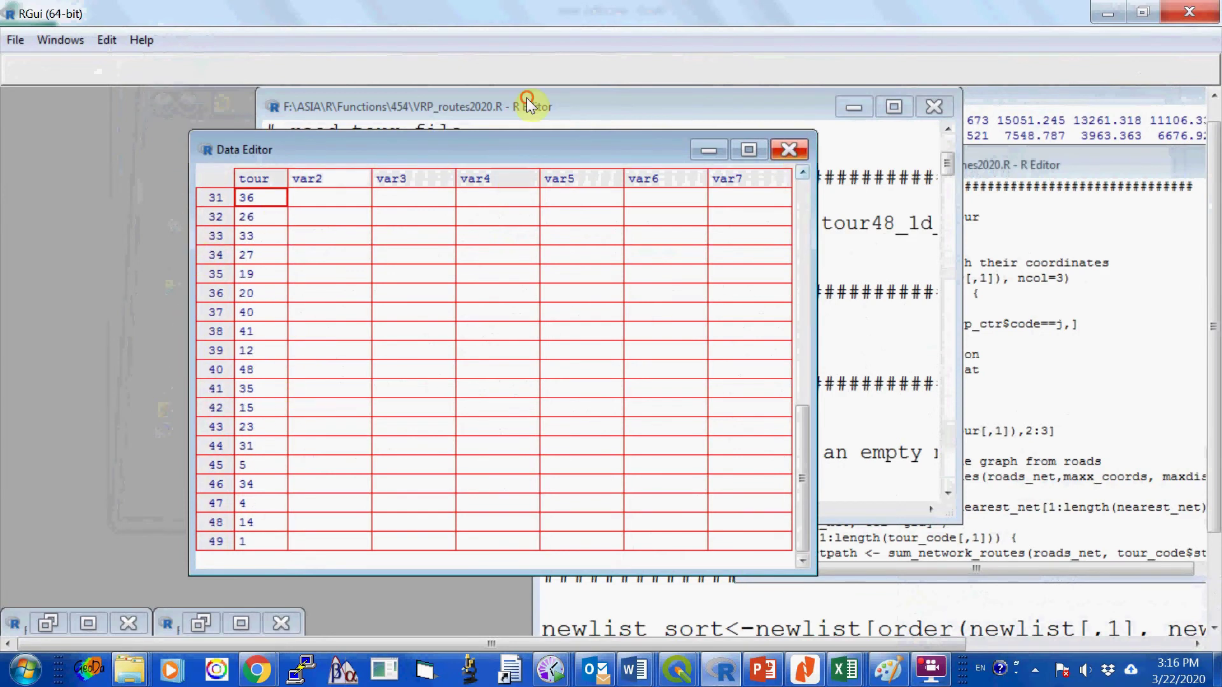
Run the line that creates the empty matrix max with nrow(tour) rows and 7 columns.
{"action": "scroll", "coordinate": [637, 318], "scroll_direction": "down", "scroll_amount": 1}
{"action": "scroll", "coordinate": [639, 331], "scroll_direction": "down", "scroll_amount": 2}
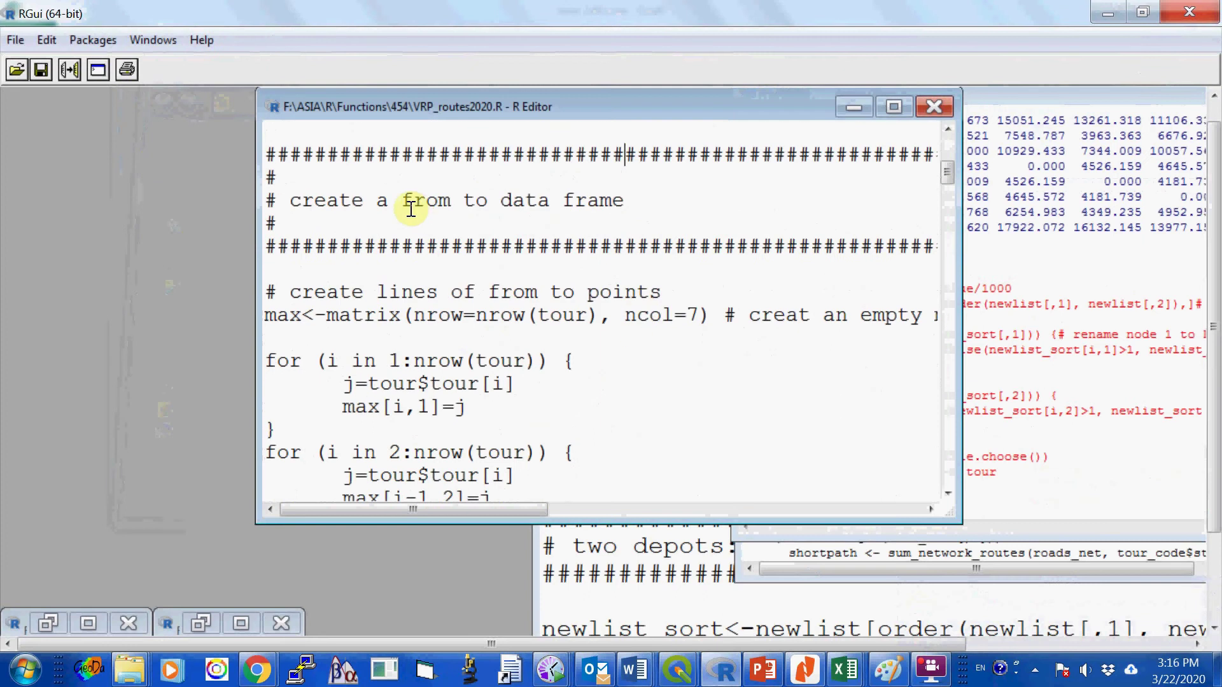
{"action": "scroll", "coordinate": [519, 322], "scroll_direction": "up", "scroll_amount": 1}
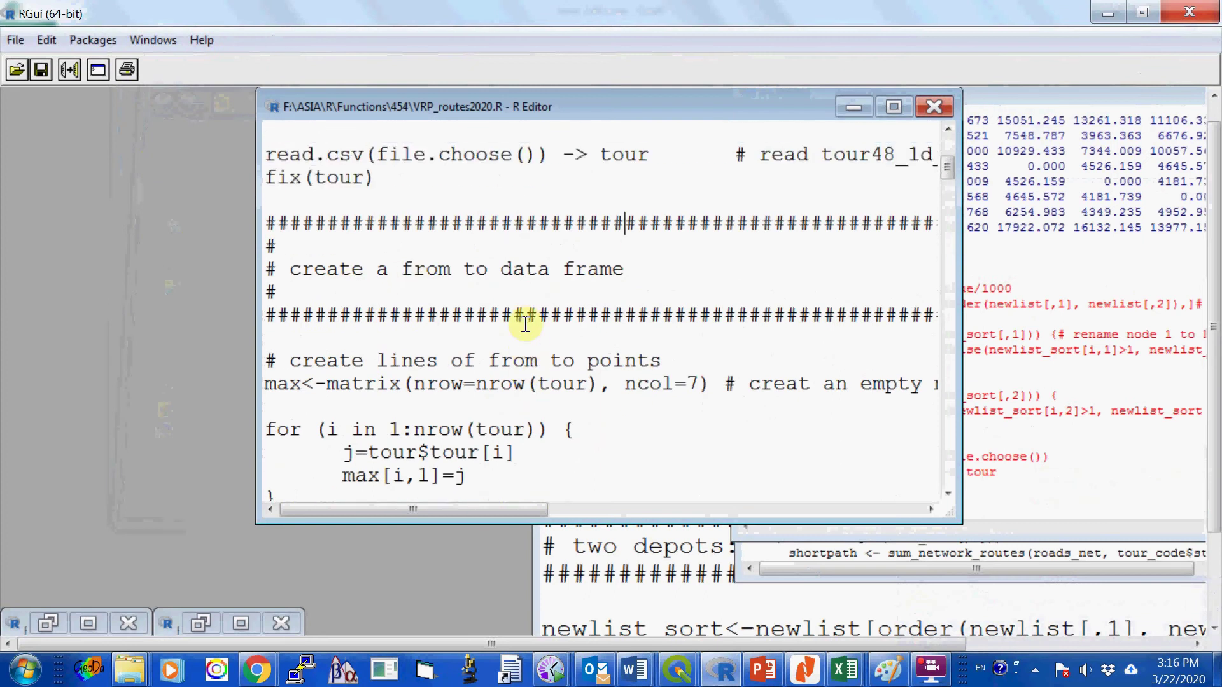
{"action": "scroll", "coordinate": [521, 322], "scroll_direction": "down", "scroll_amount": 2}
{"action": "scroll", "coordinate": [525, 309], "scroll_direction": "down", "scroll_amount": 1}
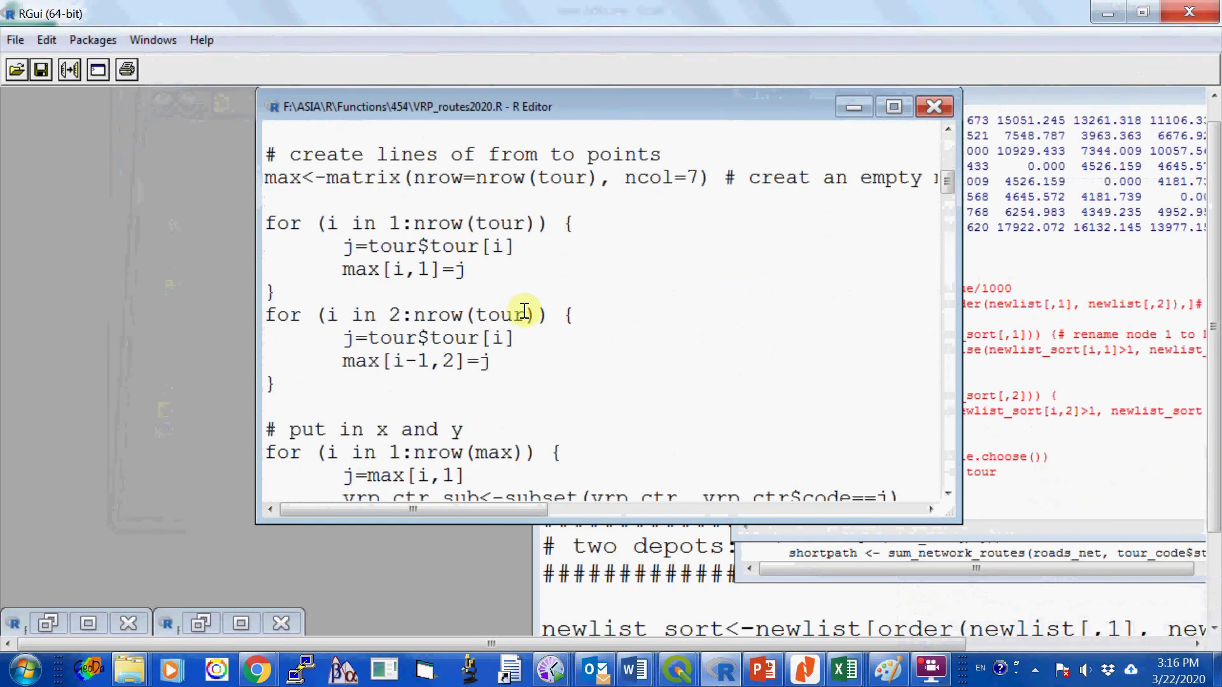
{"action": "key", "text": "shift+Down"}
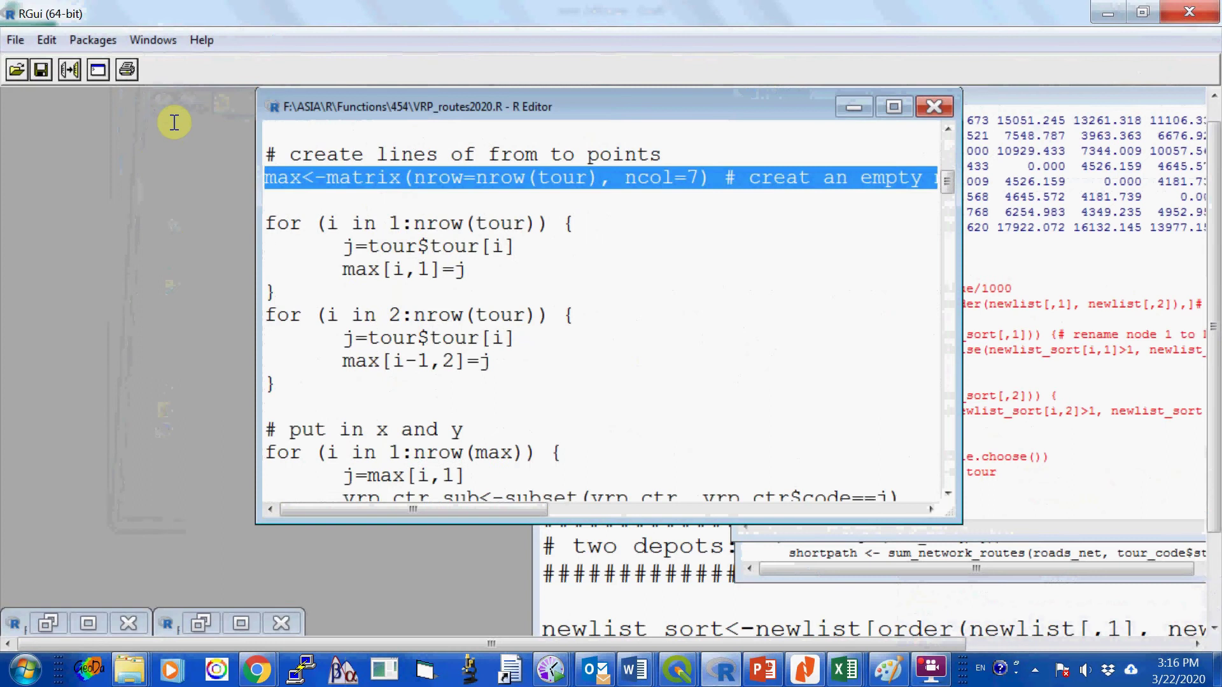
{"action": "left_click", "coordinate": [171, 121]}
{"action": "right_click", "coordinate": [344, 177]}
{"action": "left_click", "coordinate": [420, 186]}
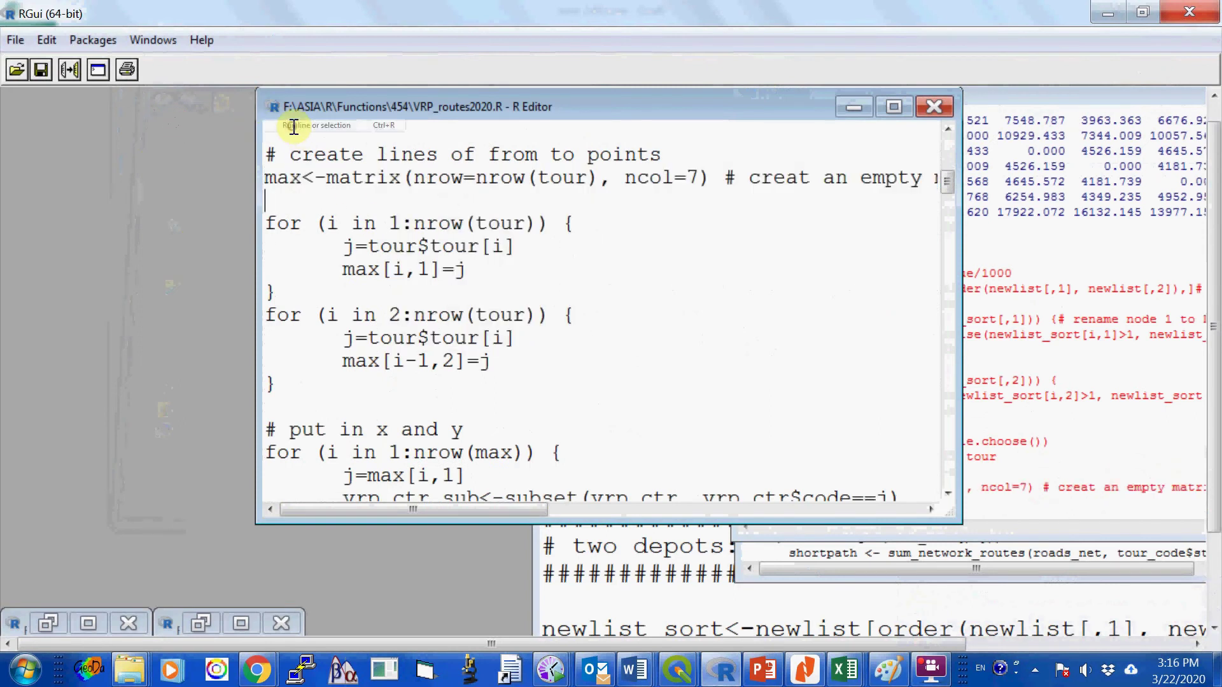
Run the two loops over tour that fill columns 1 and 2 of max with the from and to nodes.
{"action": "left_click_drag", "start_coordinate": [391, 98], "coordinate": [284, 83]}
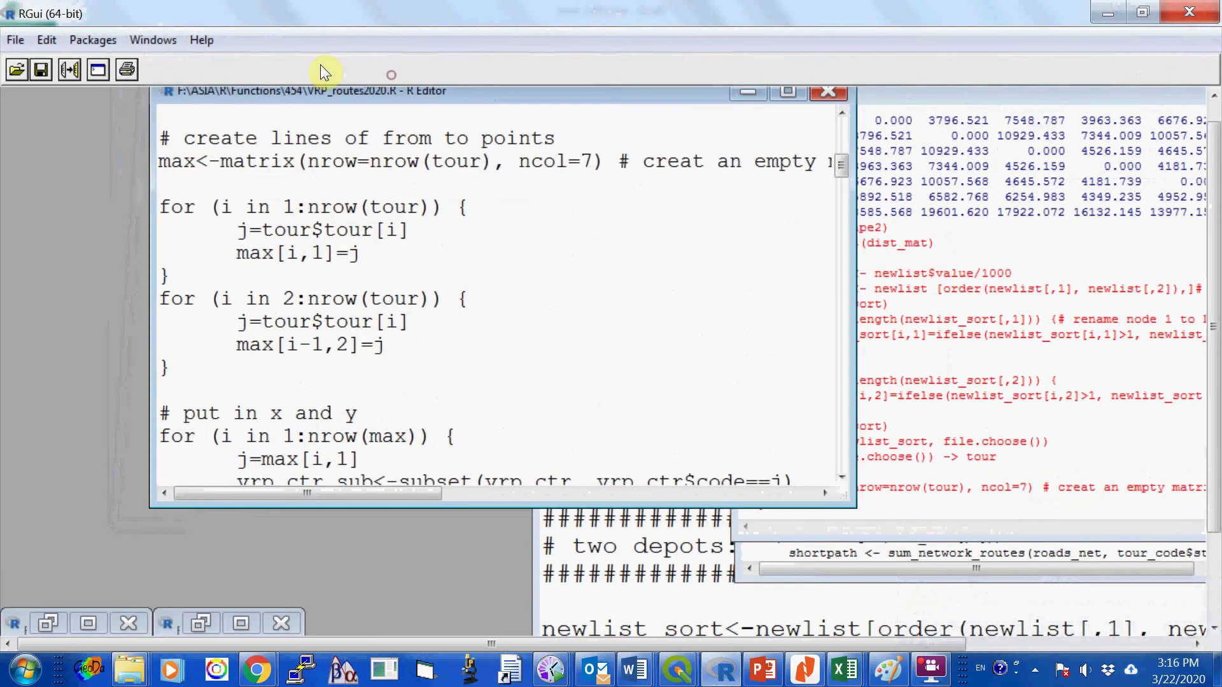
{"action": "scroll", "coordinate": [347, 347], "scroll_direction": "down", "scroll_amount": 3}
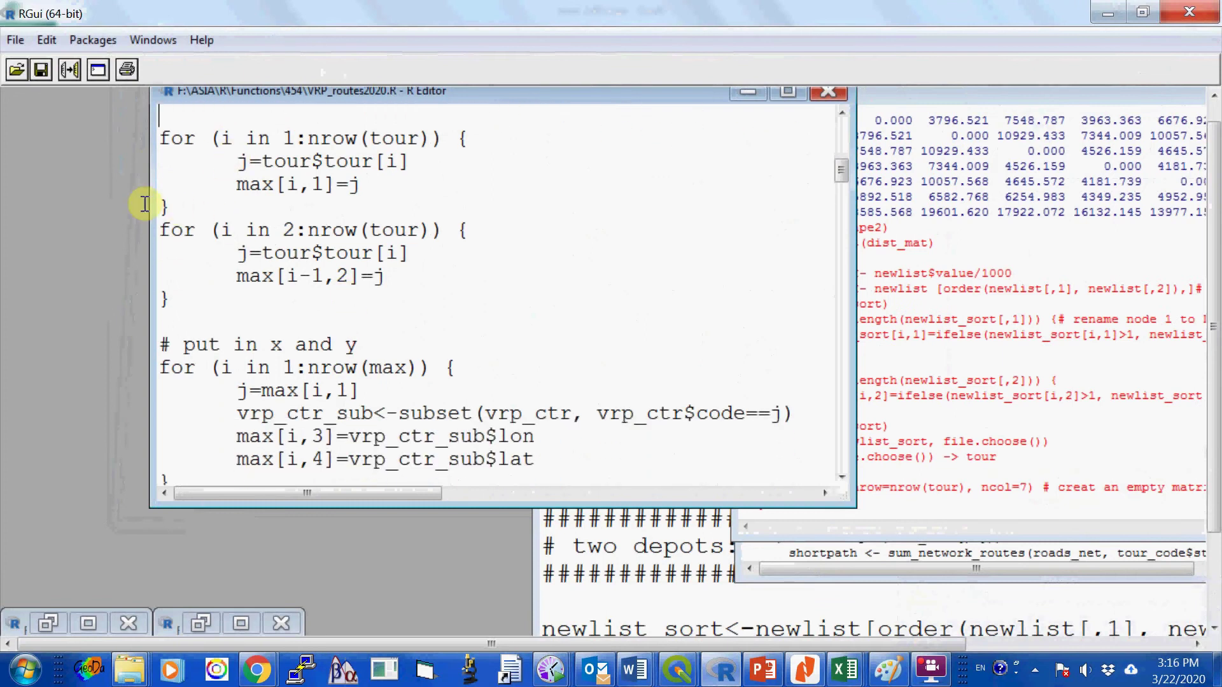
{"action": "left_click_drag", "start_coordinate": [188, 311], "coordinate": [111, 156]}
{"action": "scroll", "coordinate": [271, 191], "scroll_direction": "up", "scroll_amount": 2}
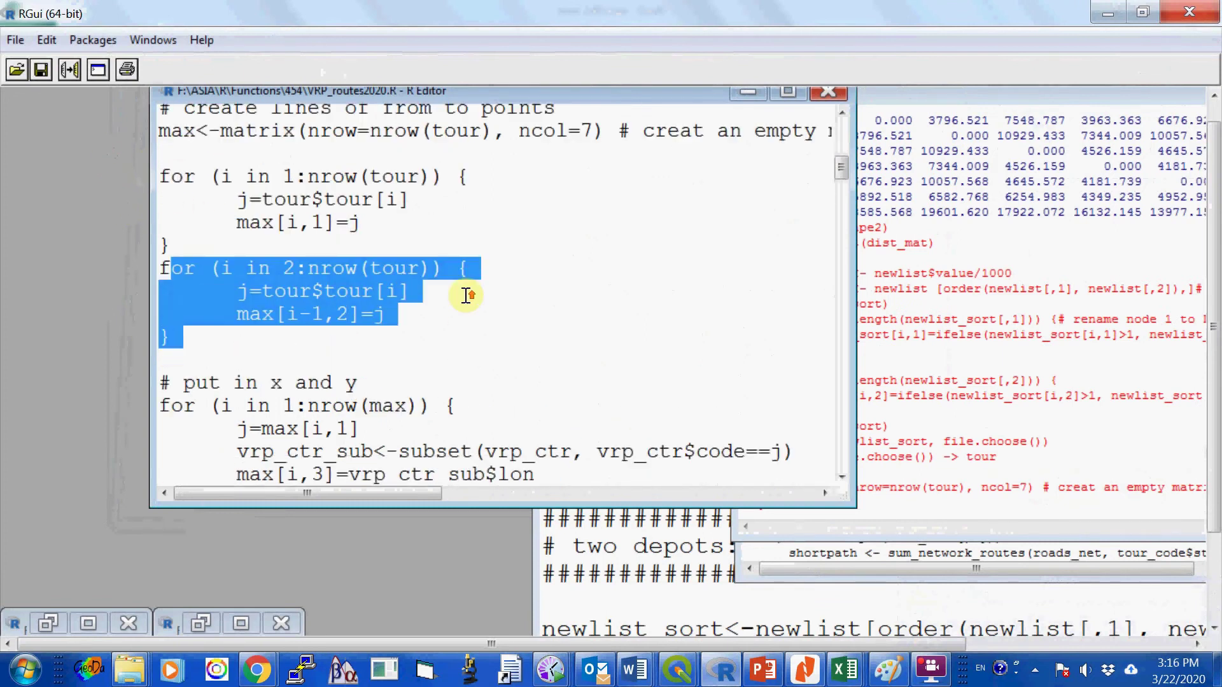
{"action": "scroll", "coordinate": [525, 325], "scroll_direction": "down", "scroll_amount": 1}
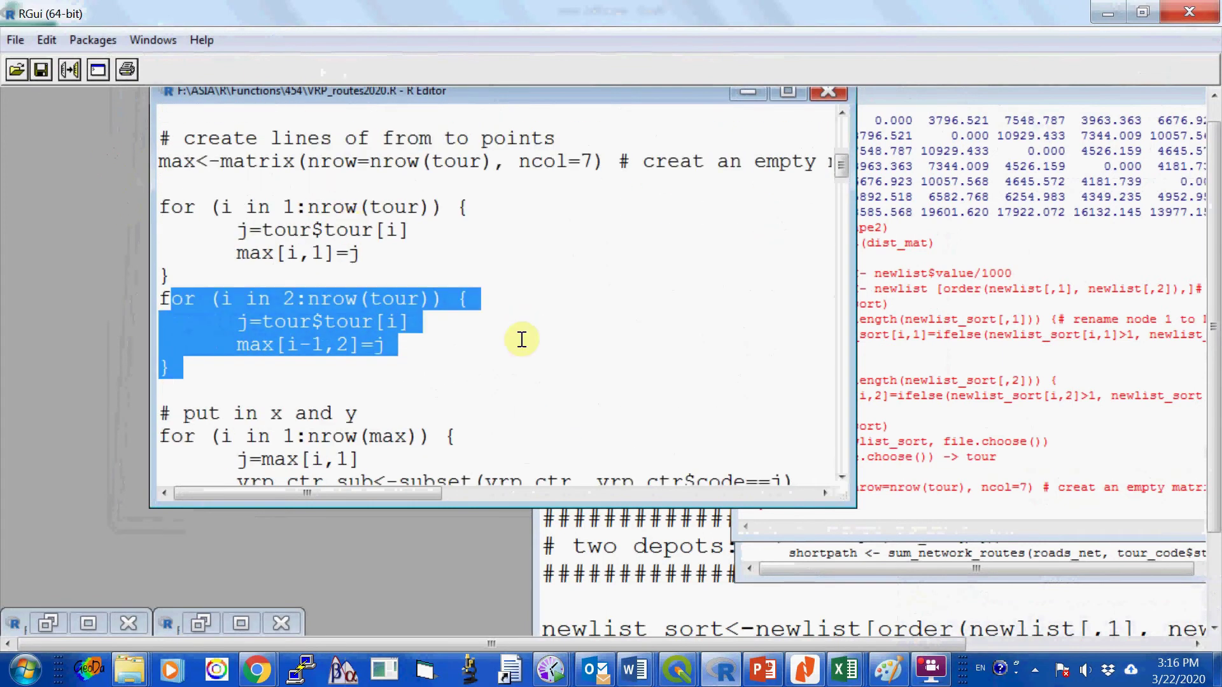
{"action": "scroll", "coordinate": [518, 338], "scroll_direction": "down", "scroll_amount": 1}
{"action": "left_click", "coordinate": [361, 220]}
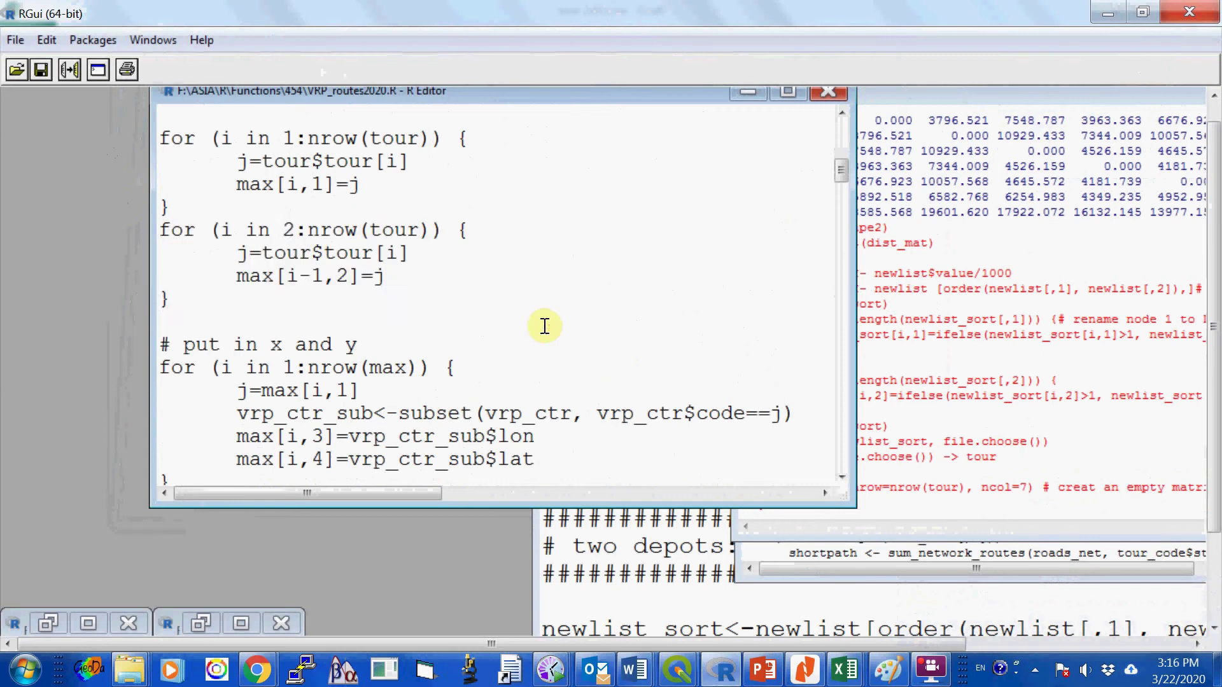
{"action": "scroll", "coordinate": [534, 322], "scroll_direction": "down", "scroll_amount": 1}
{"action": "scroll", "coordinate": [528, 318], "scroll_direction": "up", "scroll_amount": 2}
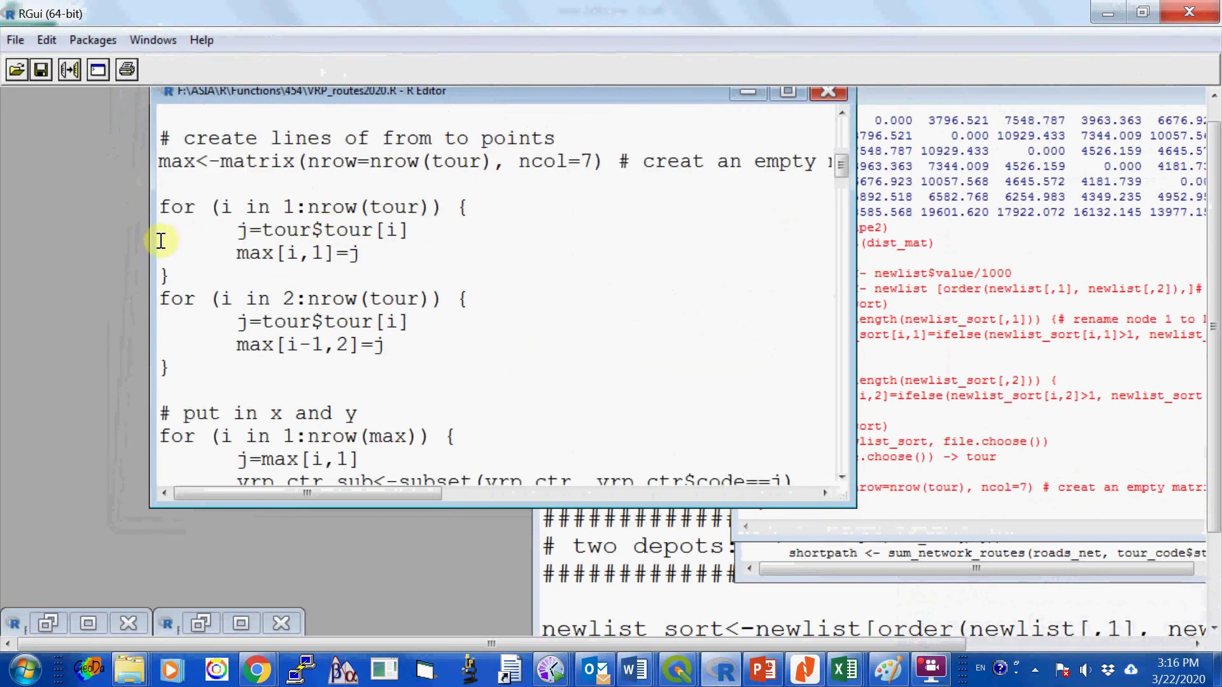
{"action": "left_click_drag", "start_coordinate": [123, 240], "coordinate": [101, 136]}
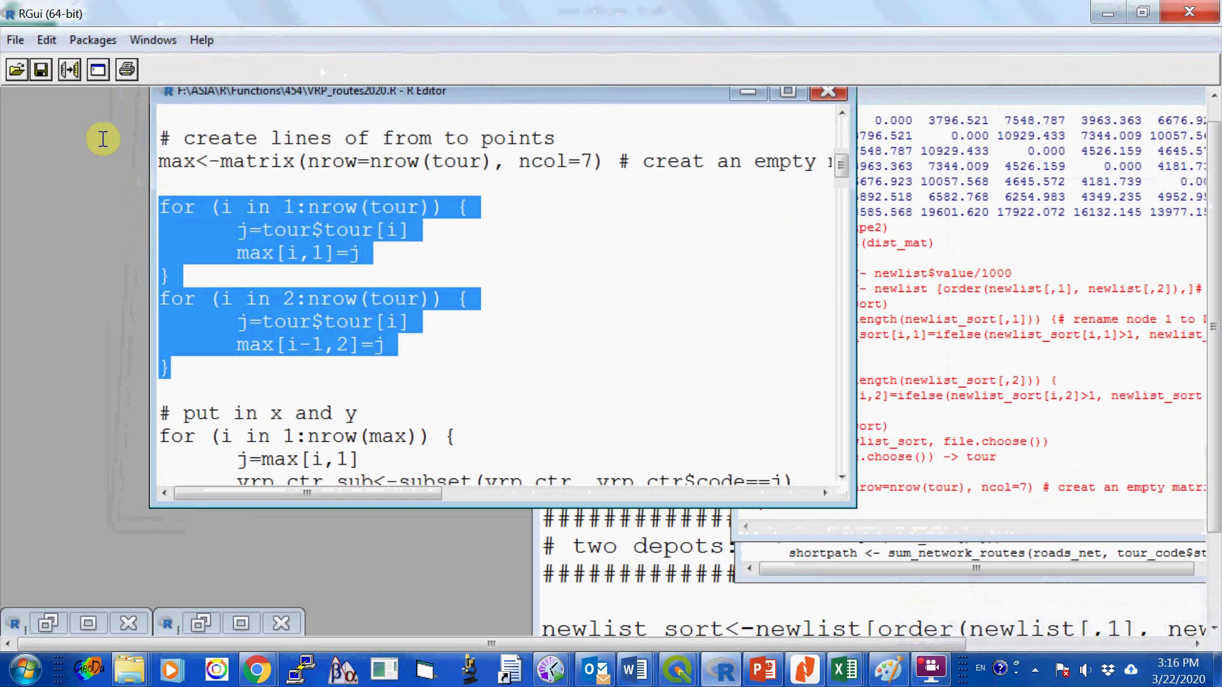
{"action": "right_click", "coordinate": [319, 245]}
{"action": "left_click", "coordinate": [369, 249]}
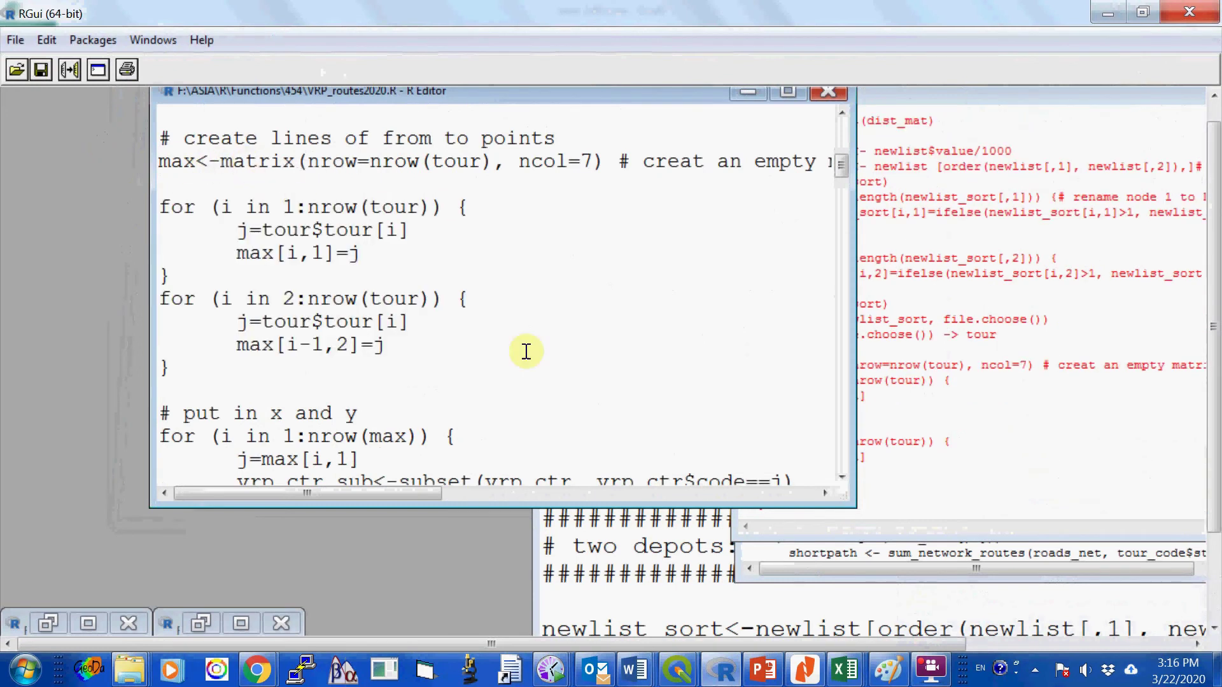
Run the first "put in x and y" loop, filling columns 3 and 4 of max with the from-point lon and lat.
{"action": "scroll", "coordinate": [526, 350], "scroll_direction": "down", "scroll_amount": 3}
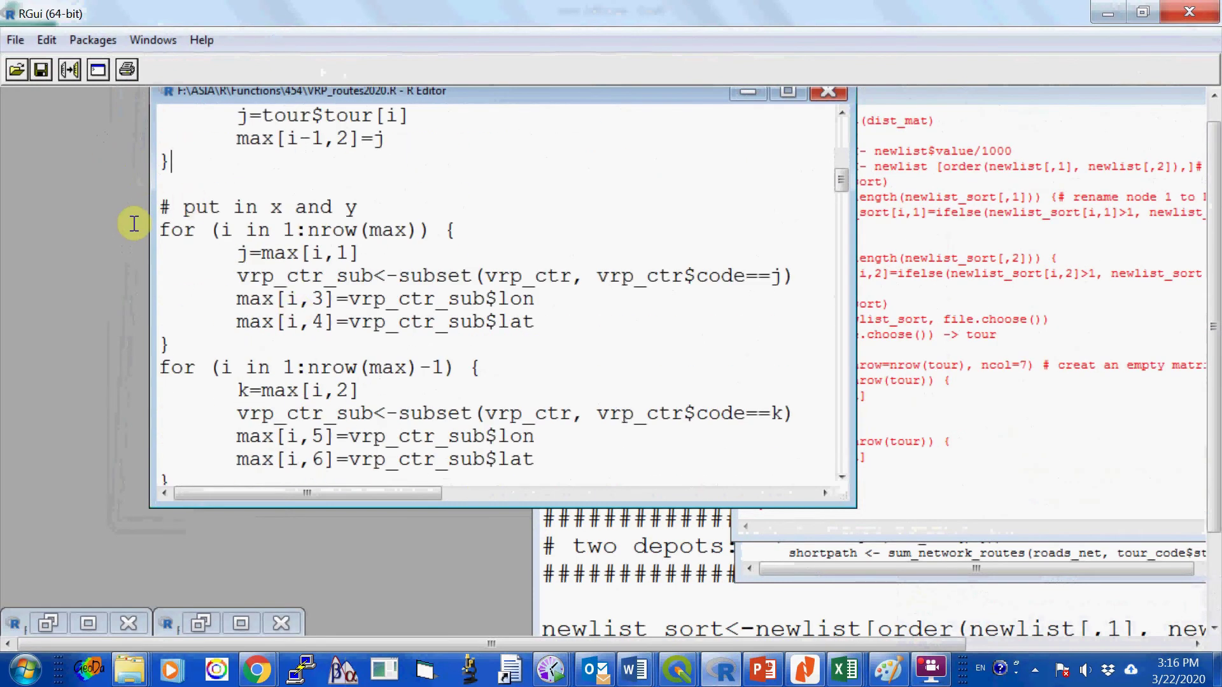
{"action": "left_click_drag", "start_coordinate": [120, 229], "coordinate": [104, 155]}
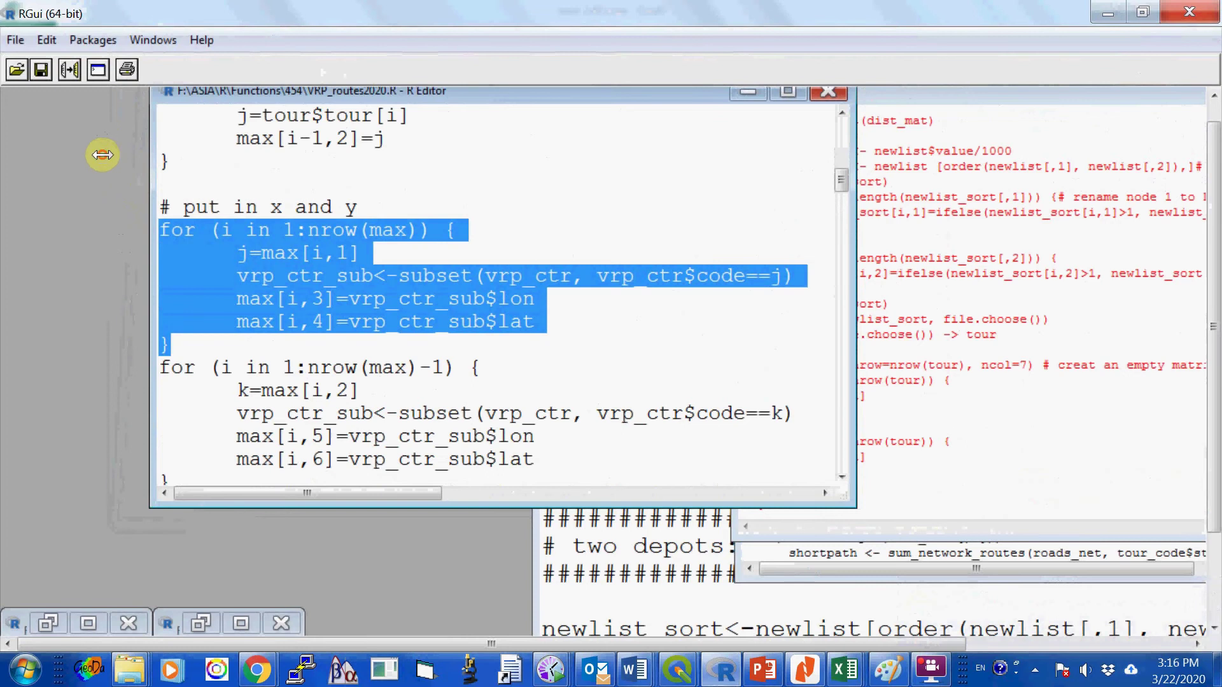
{"action": "right_click", "coordinate": [294, 254]}
{"action": "left_click", "coordinate": [343, 272]}
Run the 1:nrow(max)-1 loop that fills columns 5 and 6 of max with the to-point lon and lat.
{"action": "scroll", "coordinate": [491, 354], "scroll_direction": "down", "scroll_amount": 2}
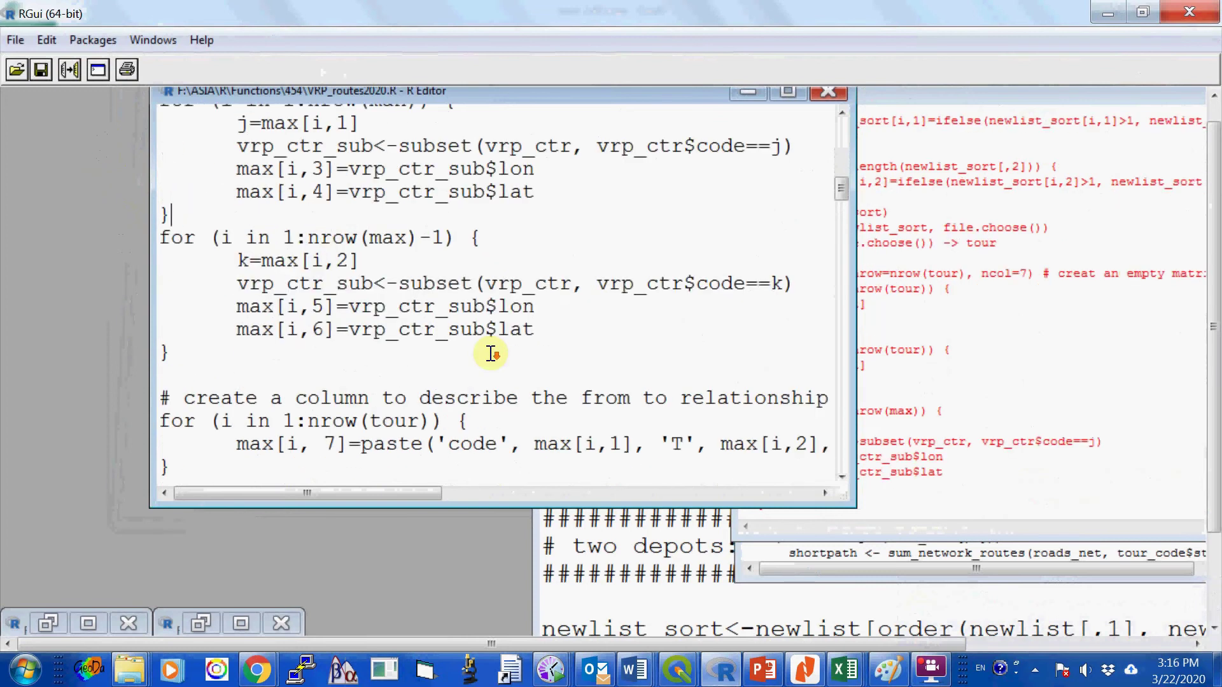
{"action": "scroll", "coordinate": [491, 353], "scroll_direction": "down", "scroll_amount": 1}
{"action": "left_click_drag", "start_coordinate": [122, 183], "coordinate": [109, 112]}
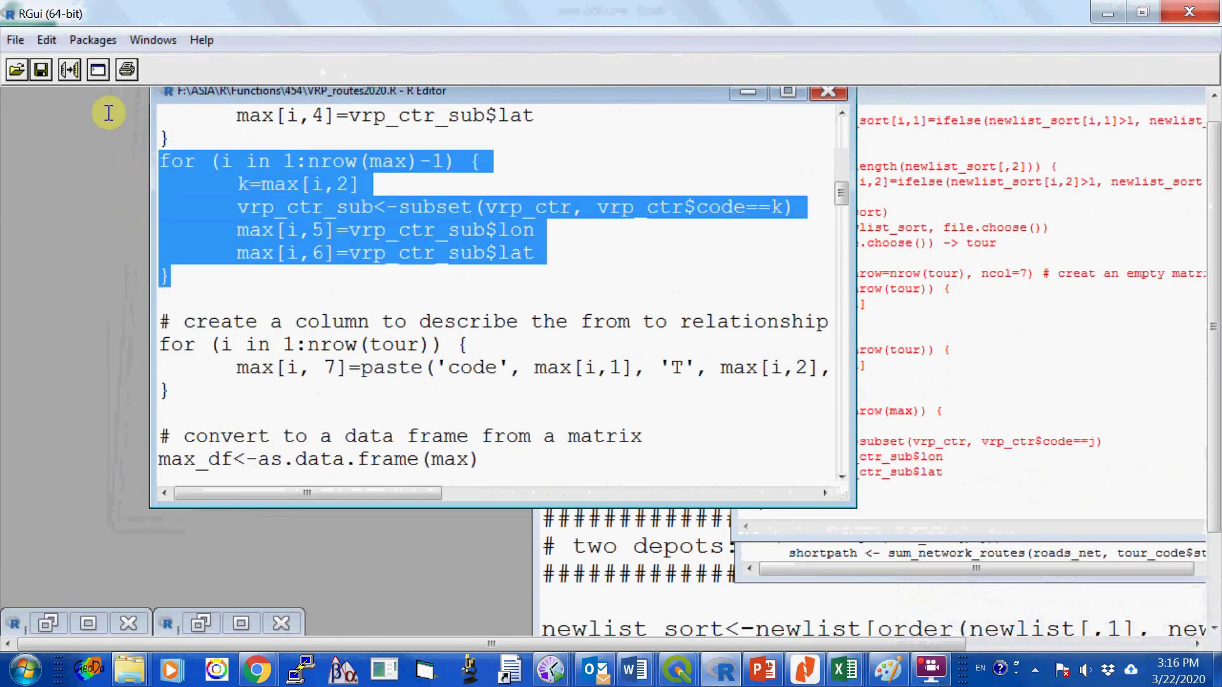
{"action": "right_click", "coordinate": [241, 150]}
{"action": "left_click", "coordinate": [261, 169]}
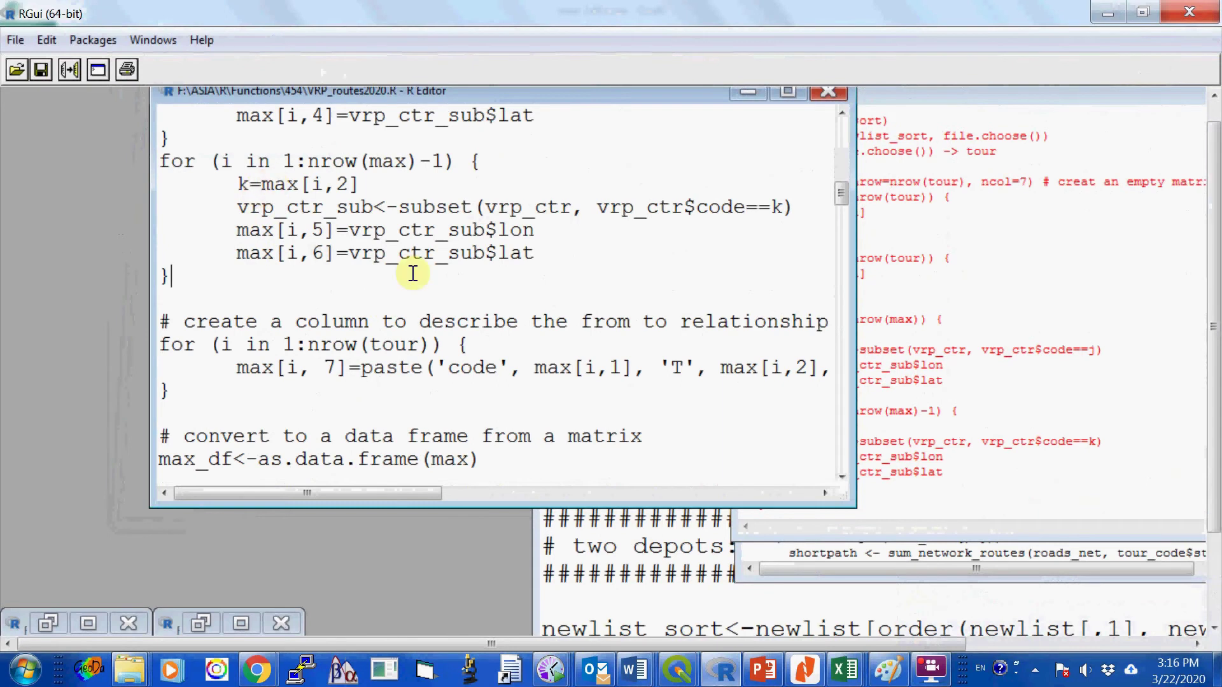
Run the loop that fills column 7 of max with the pasted 'code', from node, 'T' and to node.
{"action": "scroll", "coordinate": [264, 185], "scroll_direction": "down", "scroll_amount": 2}
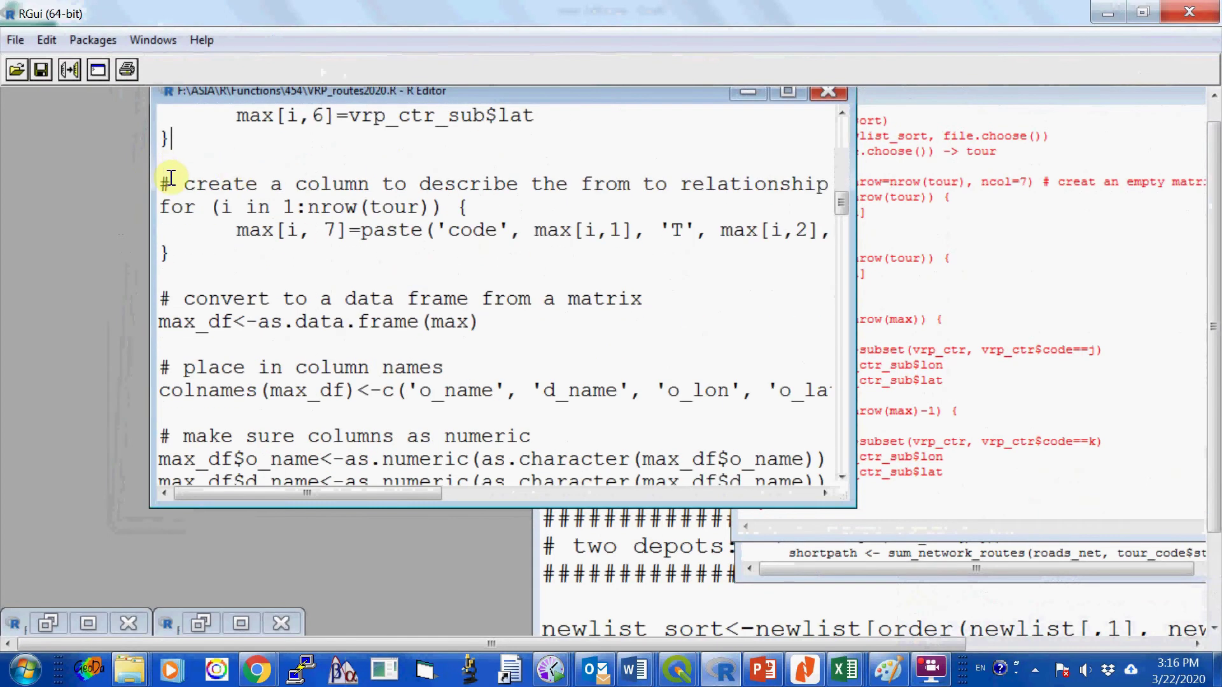
{"action": "left_click_drag", "start_coordinate": [160, 207], "coordinate": [184, 253]}
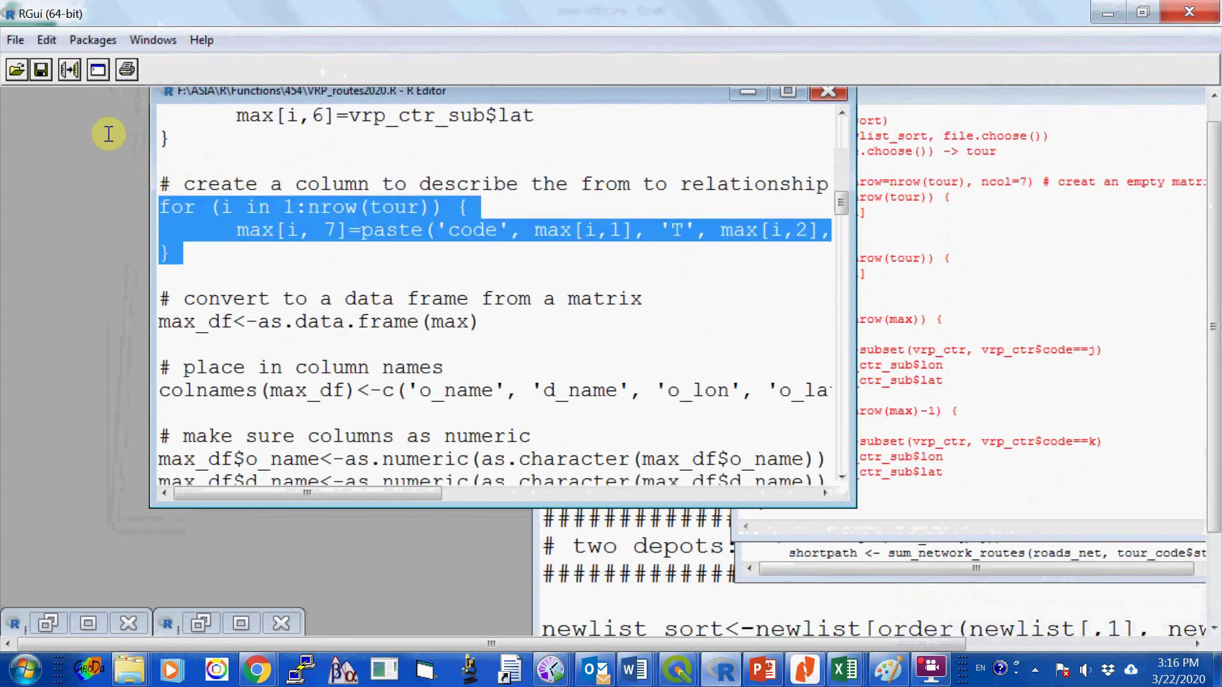
{"action": "right_click", "coordinate": [187, 156]}
{"action": "left_click", "coordinate": [334, 234]}
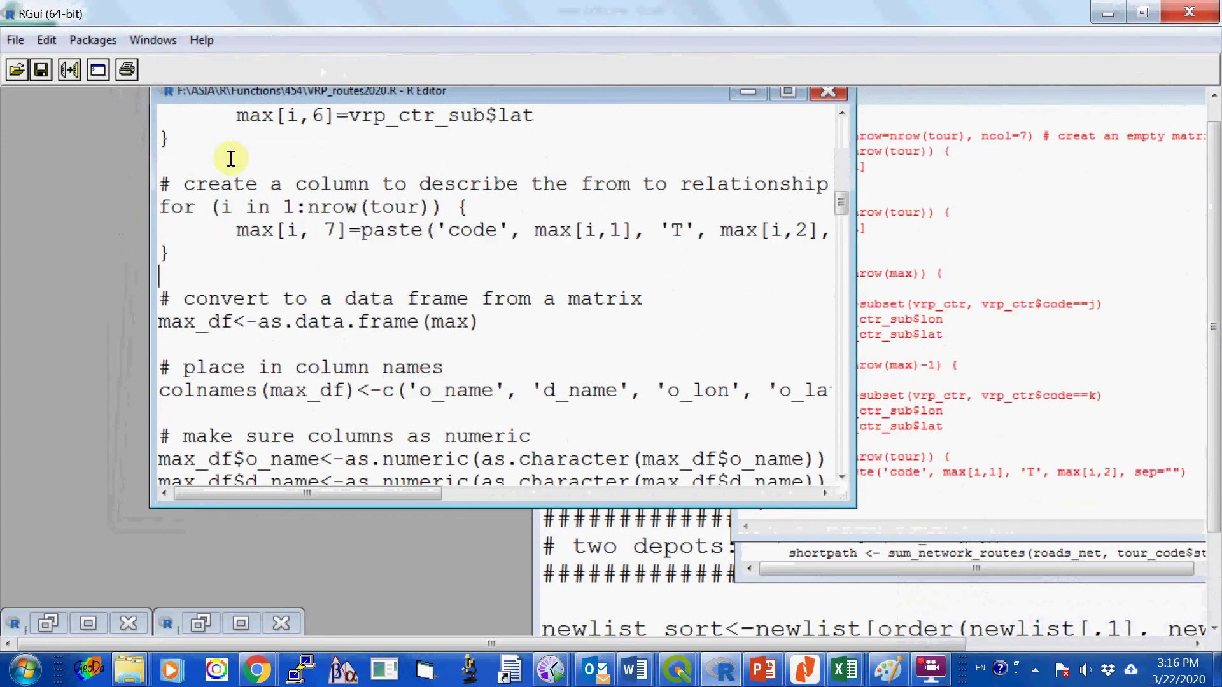
Run the line that converts the matrix max to the data frame max_df.
{"action": "scroll", "coordinate": [391, 269], "scroll_direction": "down", "scroll_amount": 2}
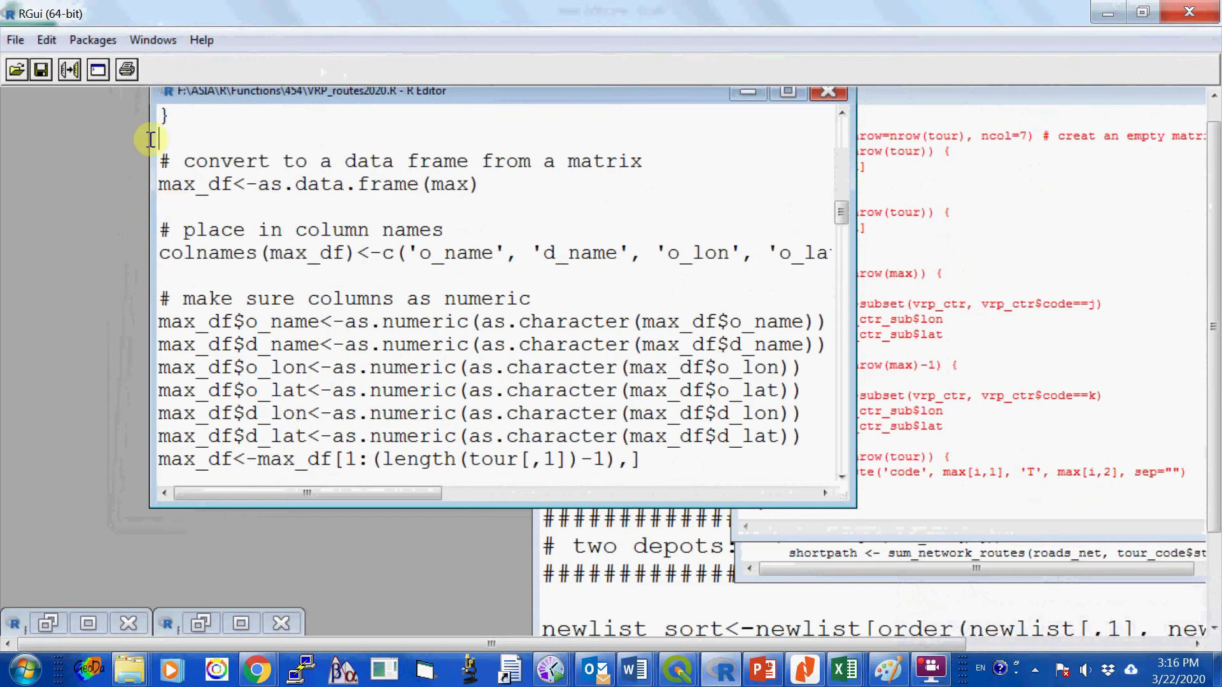
{"action": "left_click", "coordinate": [185, 207]}
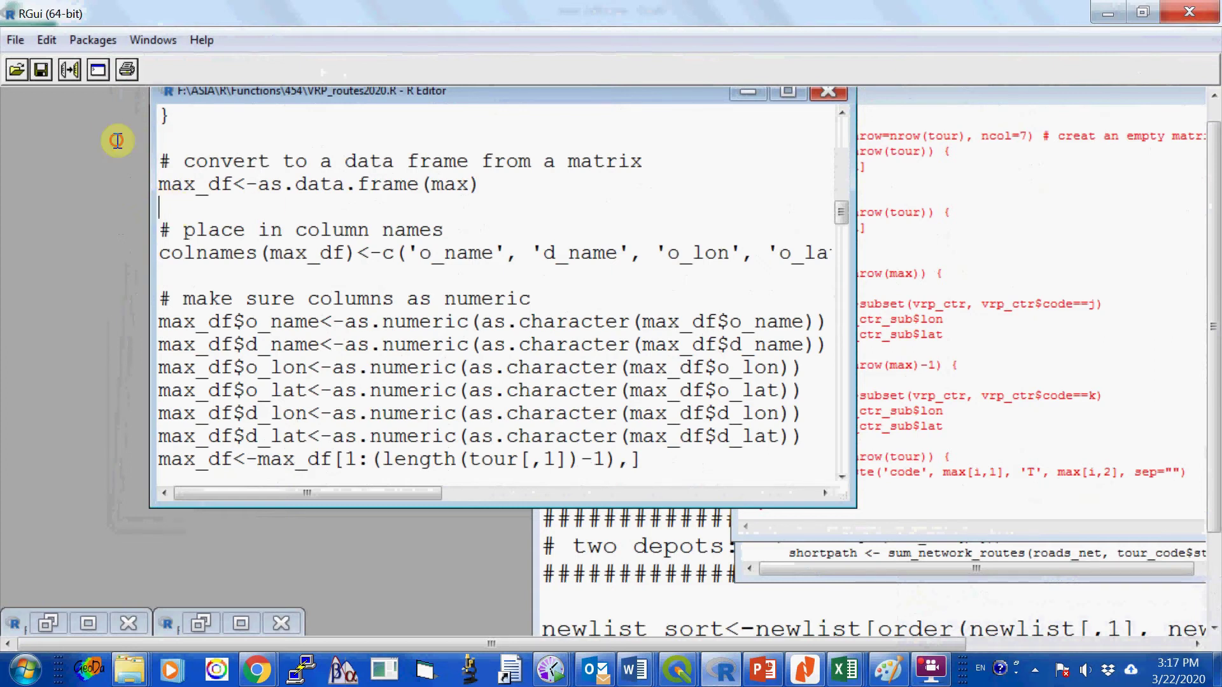
{"action": "left_click", "coordinate": [157, 183]}
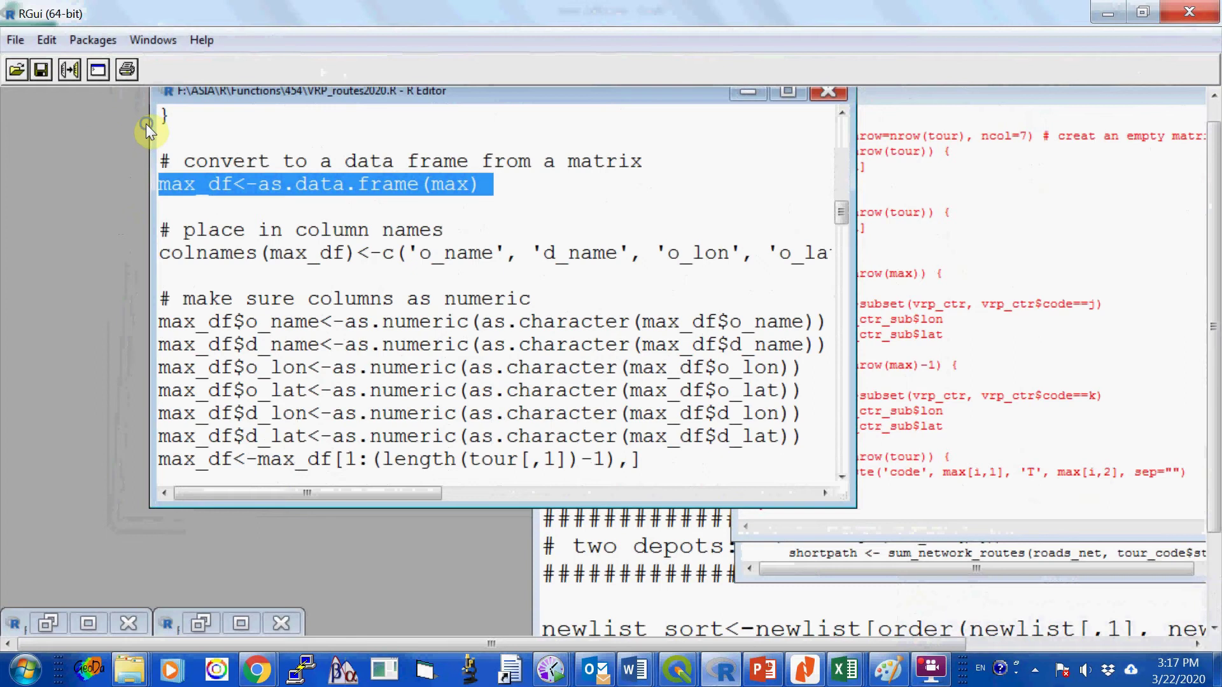
{"action": "right_click", "coordinate": [237, 180]}
{"action": "left_click", "coordinate": [266, 198]}
{"action": "left_click", "coordinate": [183, 130]}
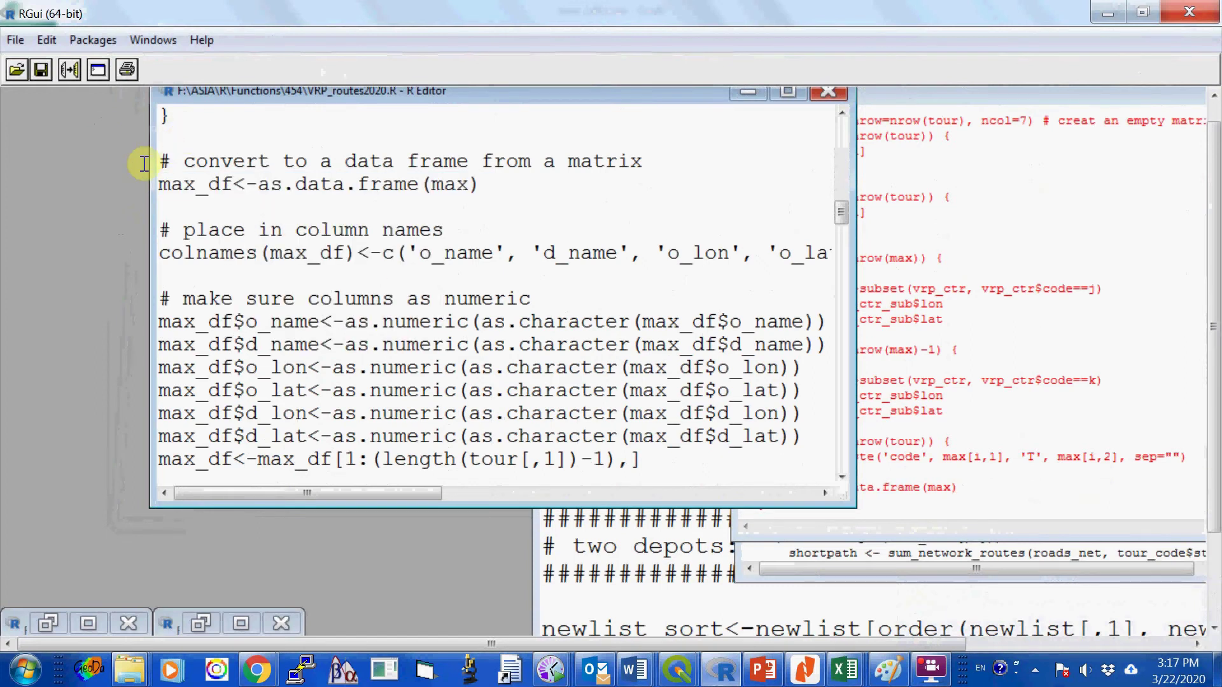
Run the colnames line that names the max_df columns, starting with o_name, d_name, o_lon and o_lat.
{"action": "scroll", "coordinate": [180, 264], "scroll_direction": "down", "scroll_amount": 1}
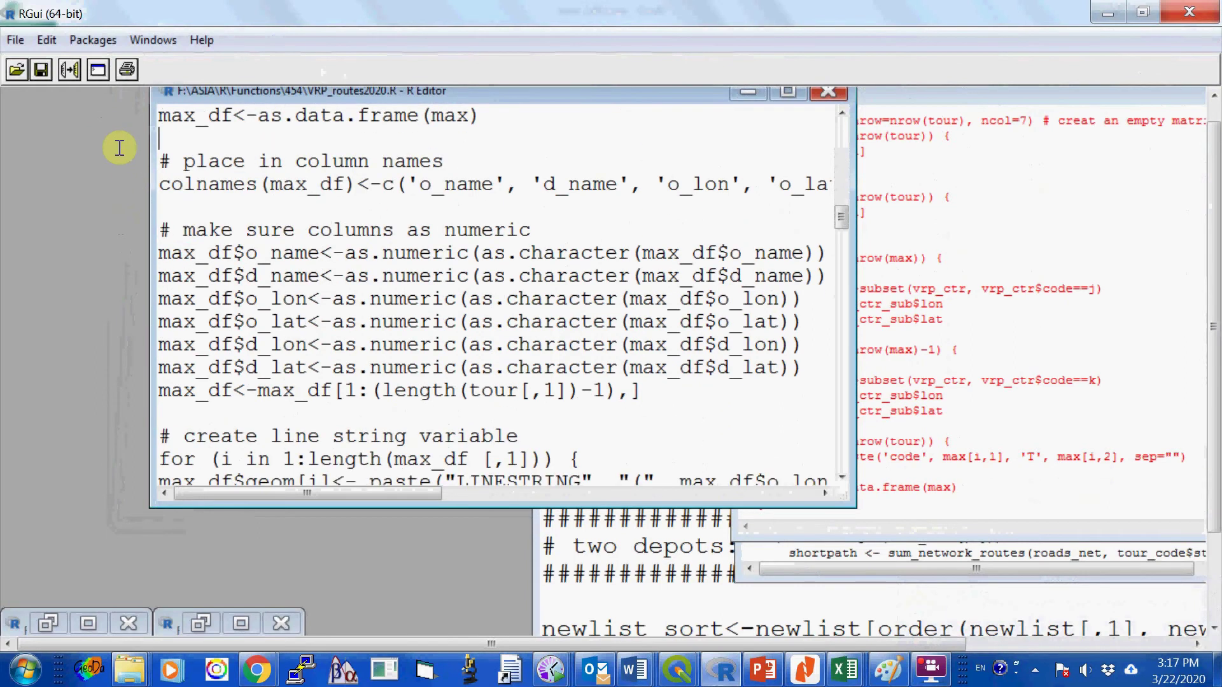
{"action": "left_click", "coordinate": [142, 187]}
{"action": "right_click", "coordinate": [227, 185]}
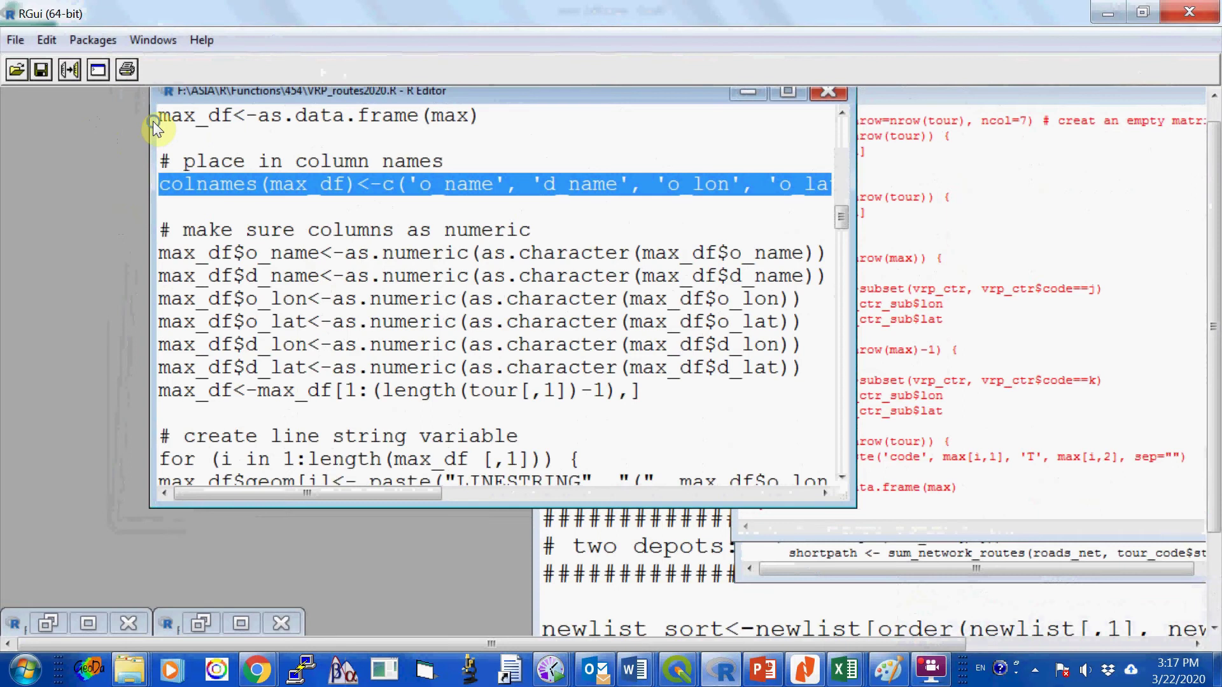
{"action": "key", "text": "ctrl+r"}
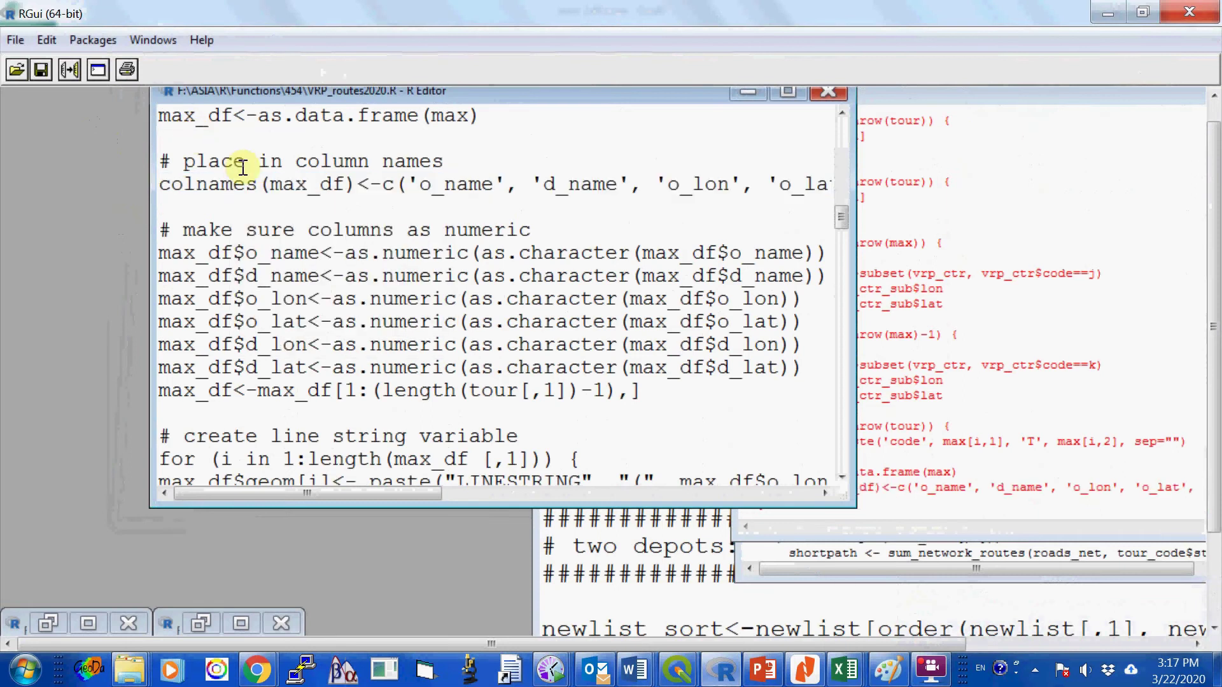
Run the lines that make the name and coordinate columns of max_df numeric and trim its rows to 1:(length(tour[,1])-1).
{"action": "scroll", "coordinate": [365, 251], "scroll_direction": "down", "scroll_amount": 2}
{"action": "scroll", "coordinate": [365, 250], "scroll_direction": "down", "scroll_amount": 1}
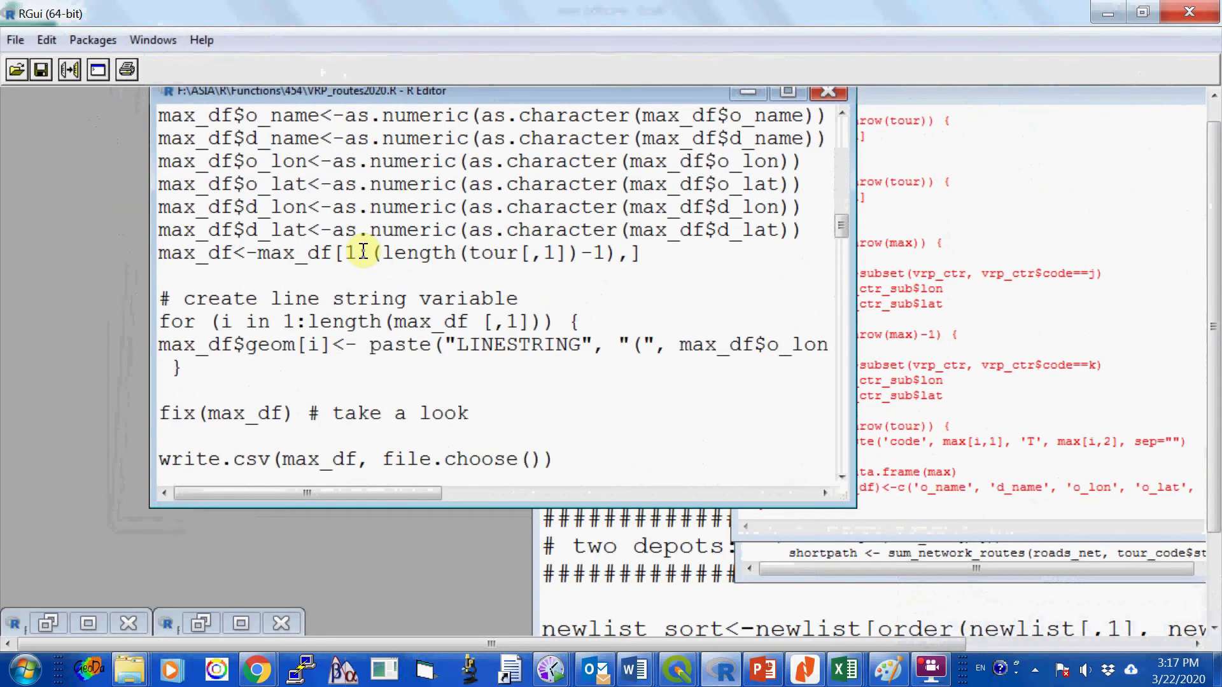
{"action": "scroll", "coordinate": [362, 250], "scroll_direction": "up", "scroll_amount": 3}
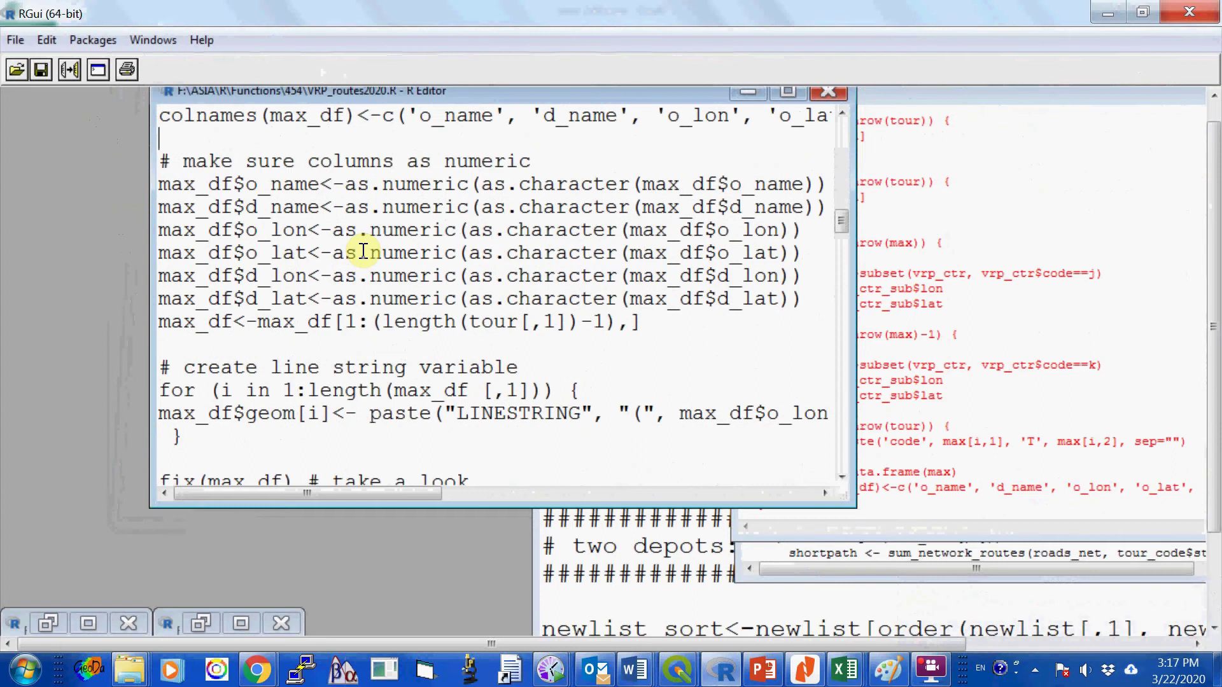
{"action": "scroll", "coordinate": [349, 273], "scroll_direction": "down", "scroll_amount": 3}
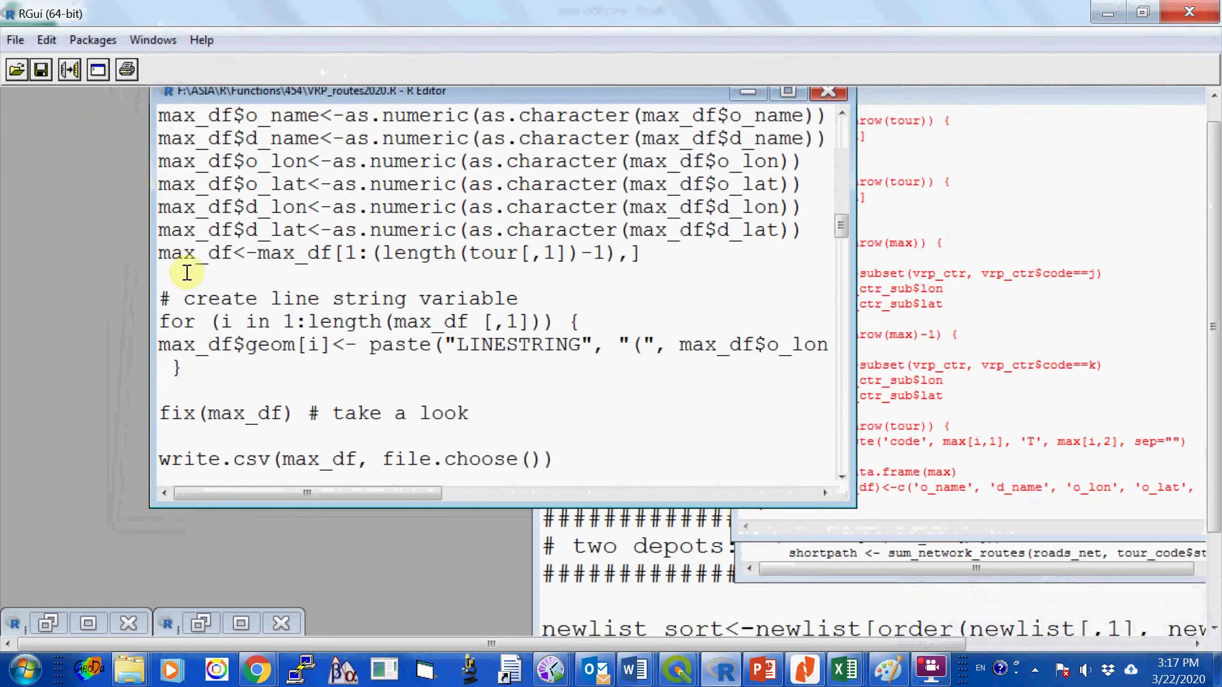
{"action": "scroll", "coordinate": [186, 269], "scroll_direction": "up", "scroll_amount": 3}
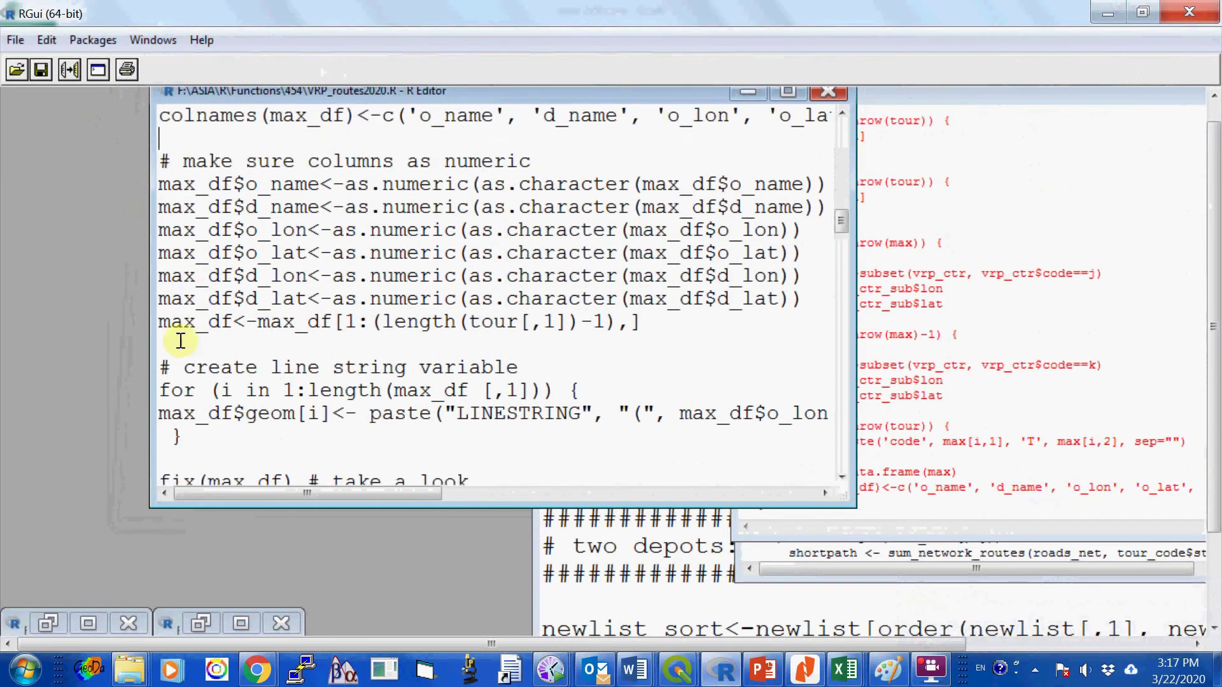
{"action": "left_click_drag", "start_coordinate": [178, 340], "coordinate": [134, 187]}
{"action": "right_click", "coordinate": [223, 214]}
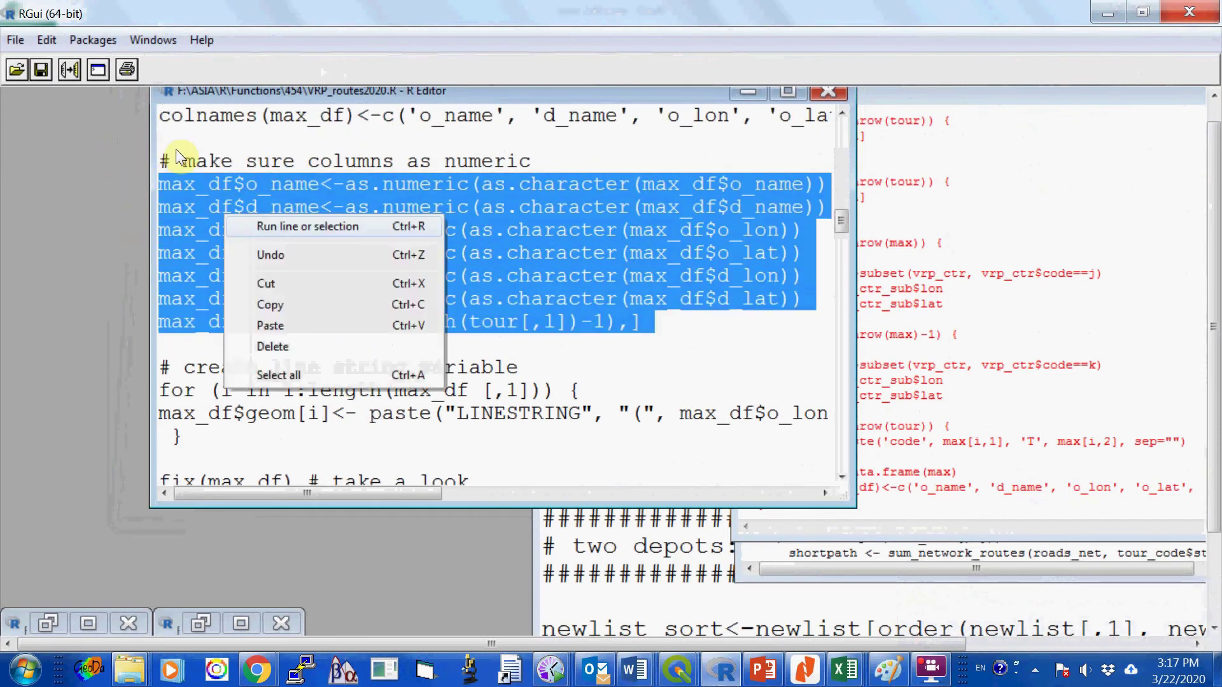
{"action": "left_click", "coordinate": [257, 225]}
Run the "create line string variable" loop that fills max_df$geom with LINESTRING text.
{"action": "scroll", "coordinate": [278, 179], "scroll_direction": "down", "scroll_amount": 3}
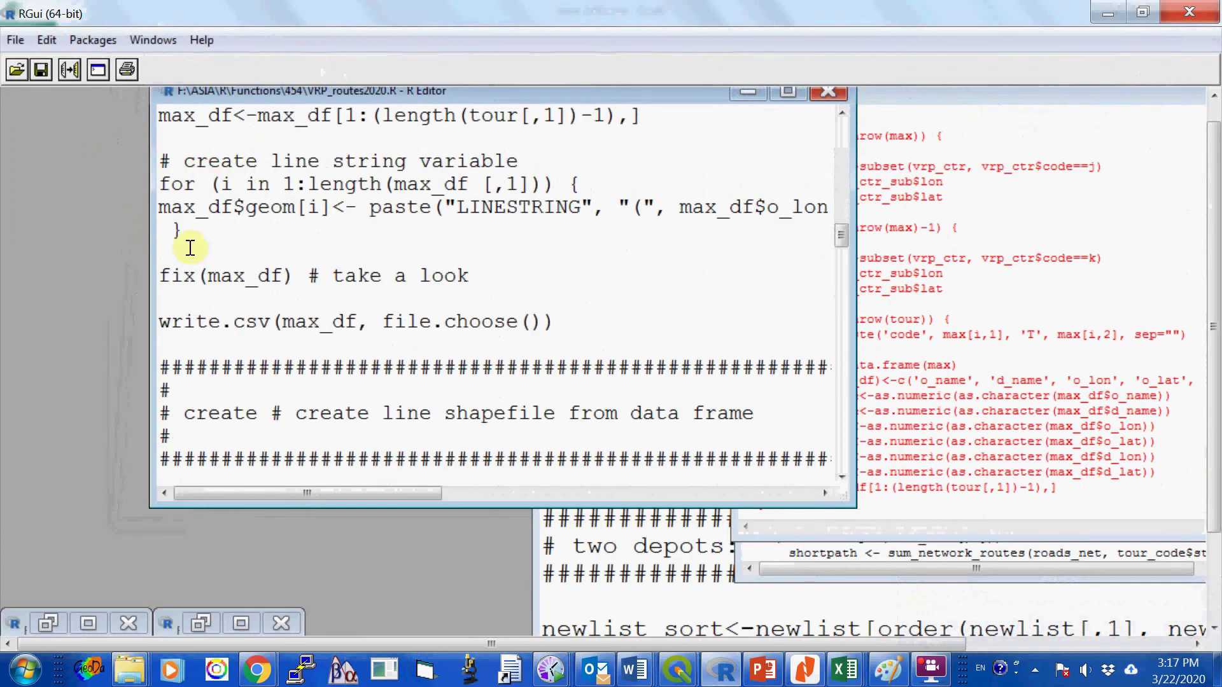
{"action": "left_click", "coordinate": [190, 247]}
{"action": "key", "text": "shift+Up"}
{"action": "key", "text": "shift+Up"}
{"action": "key", "text": "shift+Up"}
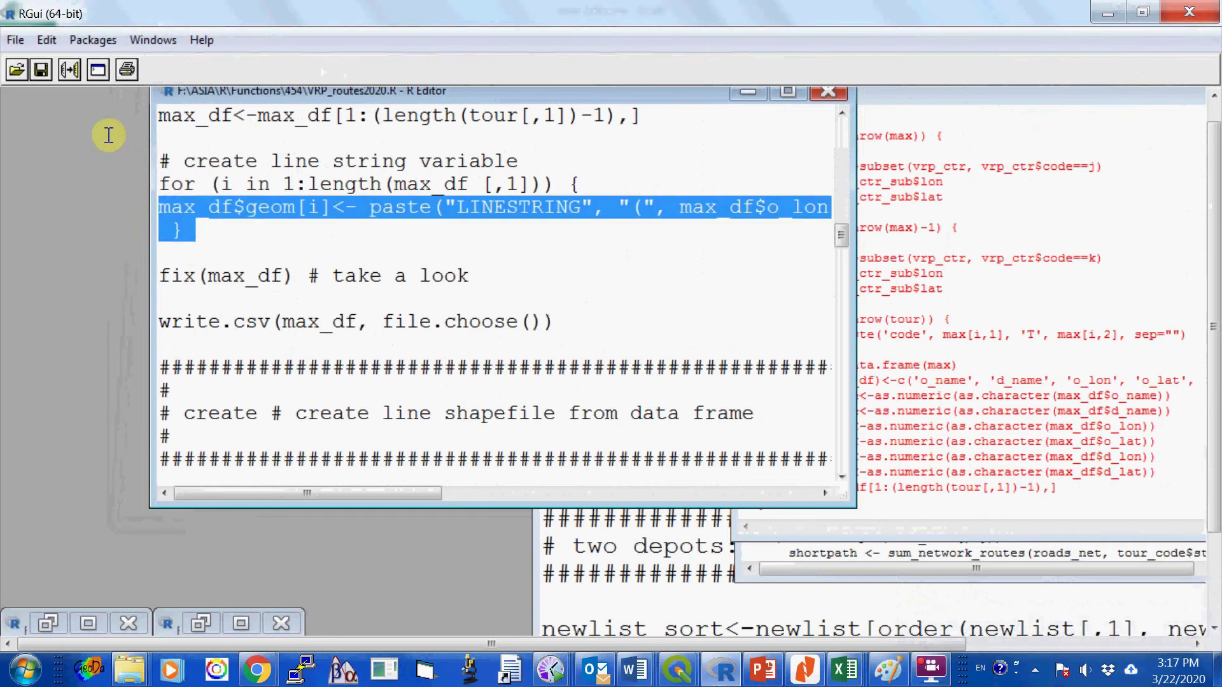
{"action": "right_click", "coordinate": [251, 203]}
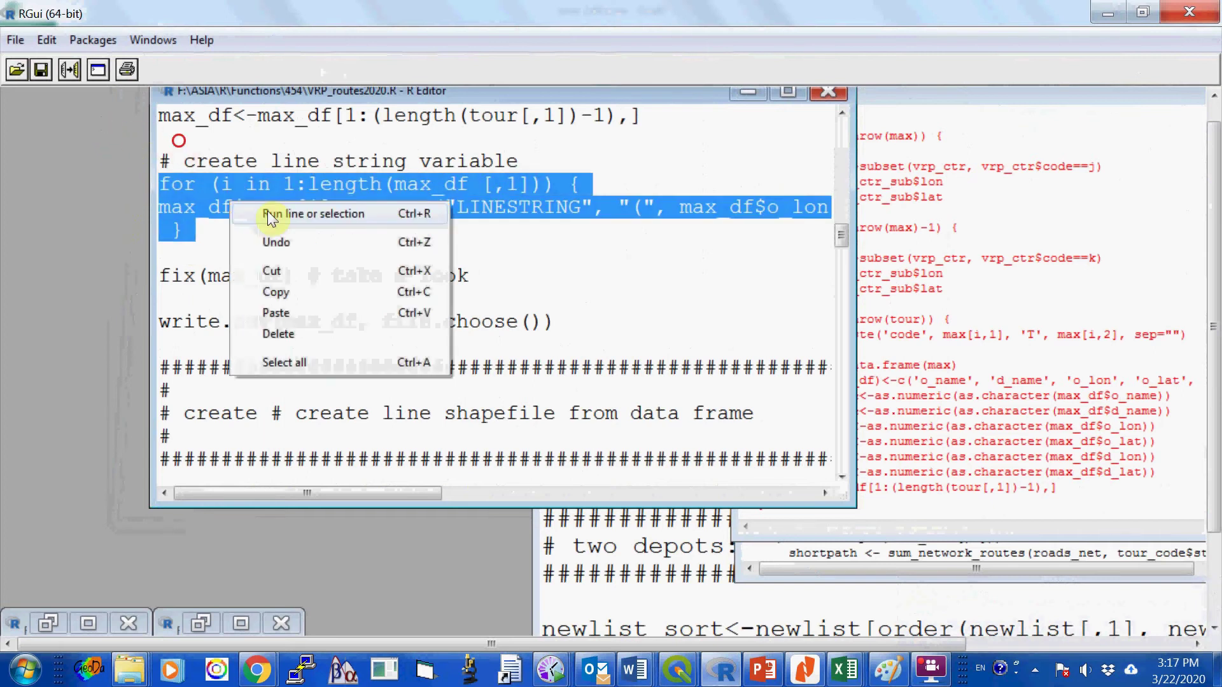
{"action": "left_click", "coordinate": [267, 211]}
Run fix(max_df) to display the data frame as a table.
{"action": "key", "text": "Down"}
{"action": "key", "text": "shift+End"}
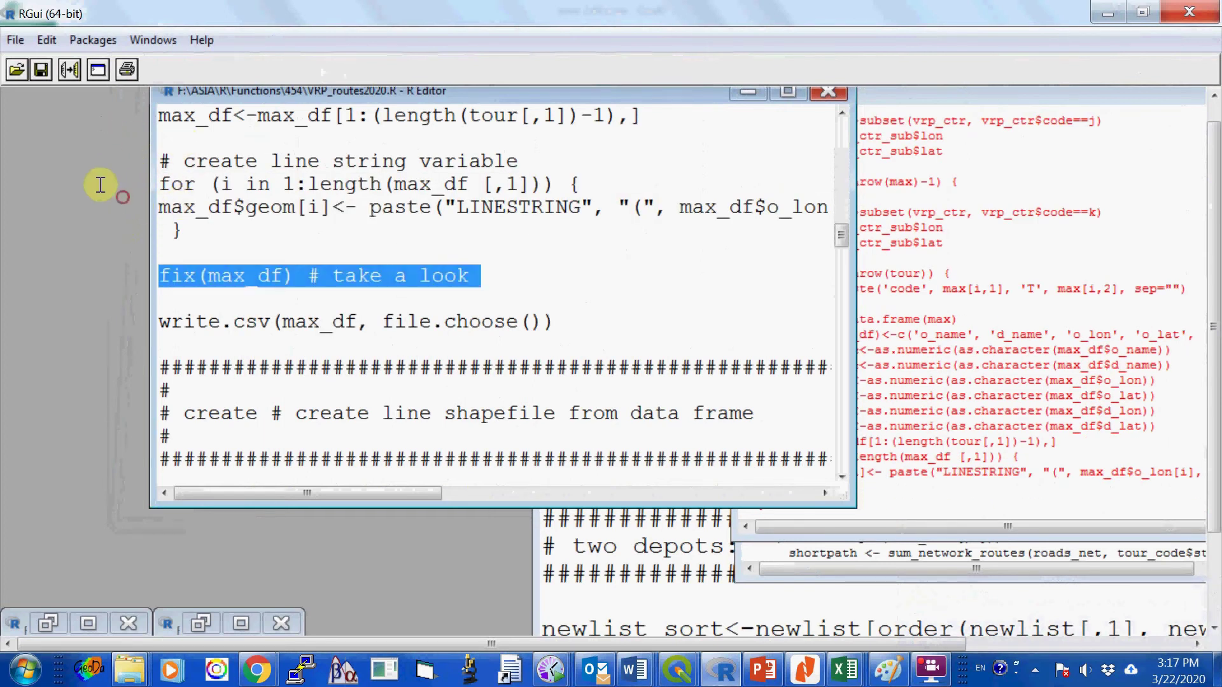
{"action": "right_click", "coordinate": [211, 276]}
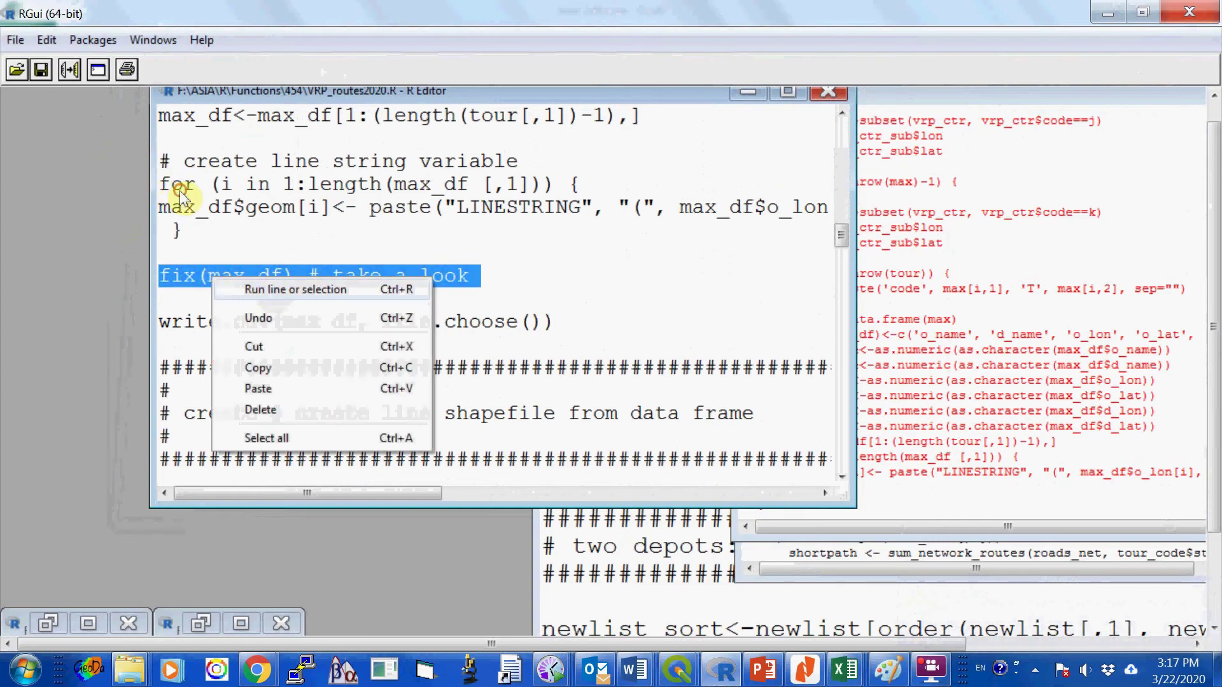
{"action": "left_click", "coordinate": [270, 290]}
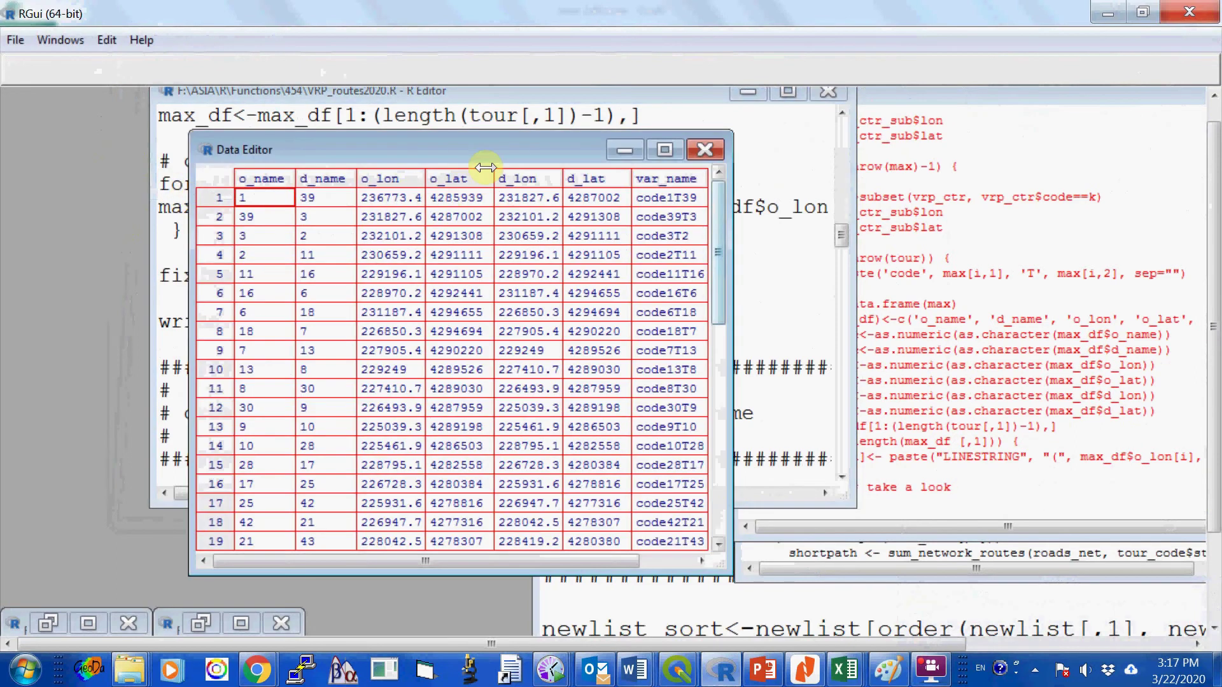
Widen the data table to examine the from-to coordinates, var_name and geom columns of max_df, and close it.
{"action": "left_click_drag", "start_coordinate": [732, 262], "coordinate": [1098, 298]}
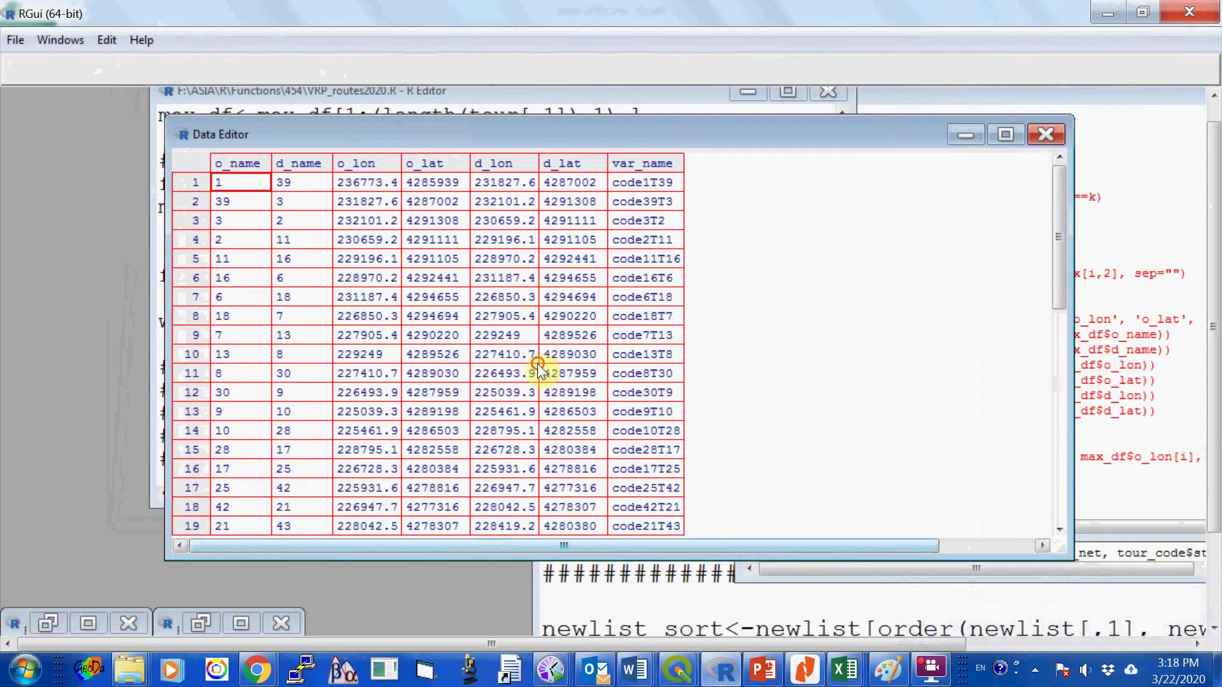
{"action": "left_click_drag", "start_coordinate": [878, 546], "coordinate": [970, 529]}
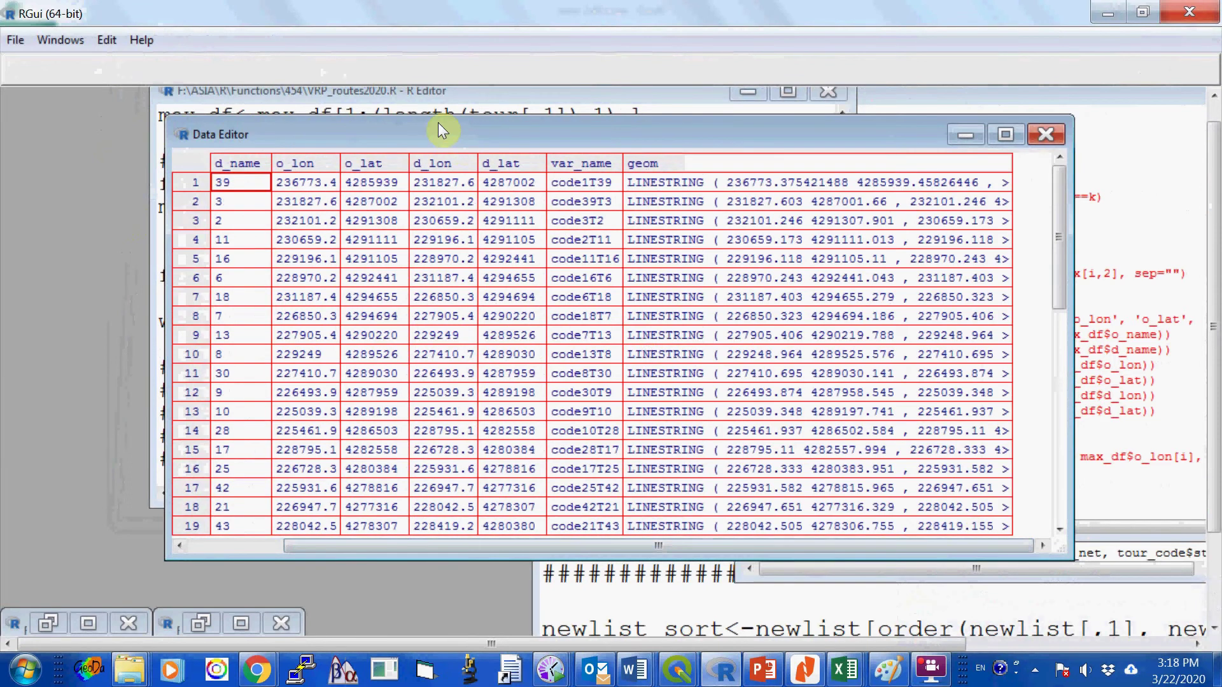
{"action": "left_click_drag", "start_coordinate": [711, 161], "coordinate": [748, 166]}
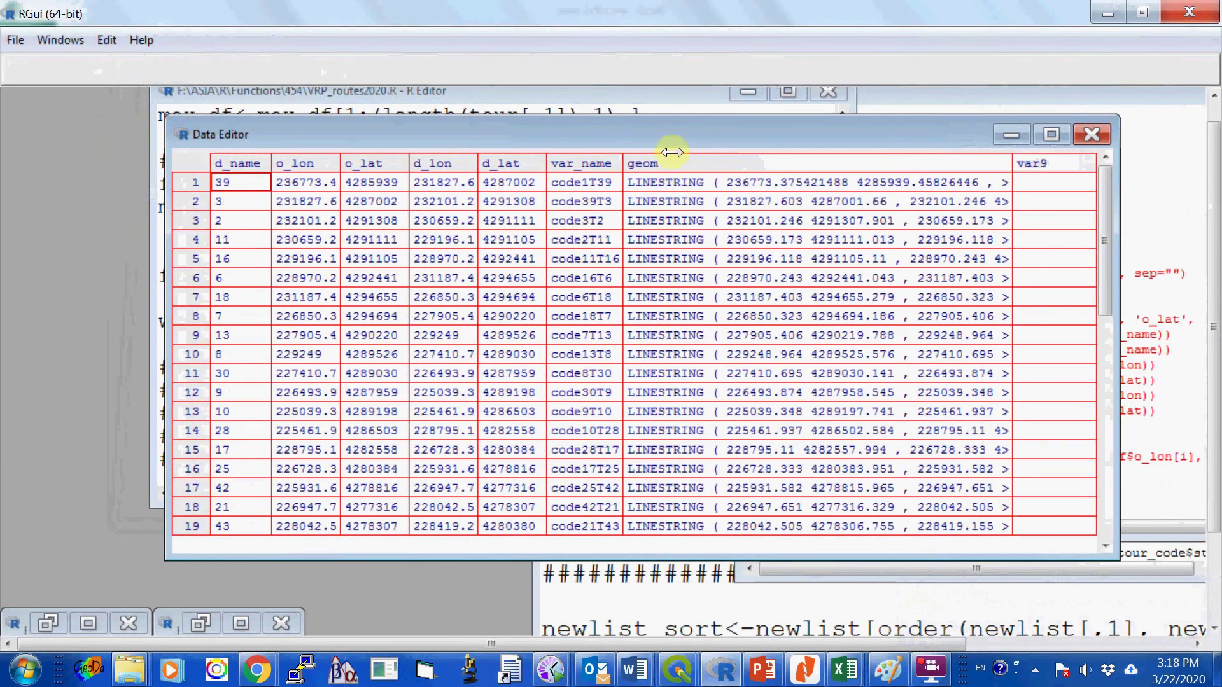
{"action": "left_click_drag", "start_coordinate": [450, 137], "coordinate": [340, 121]}
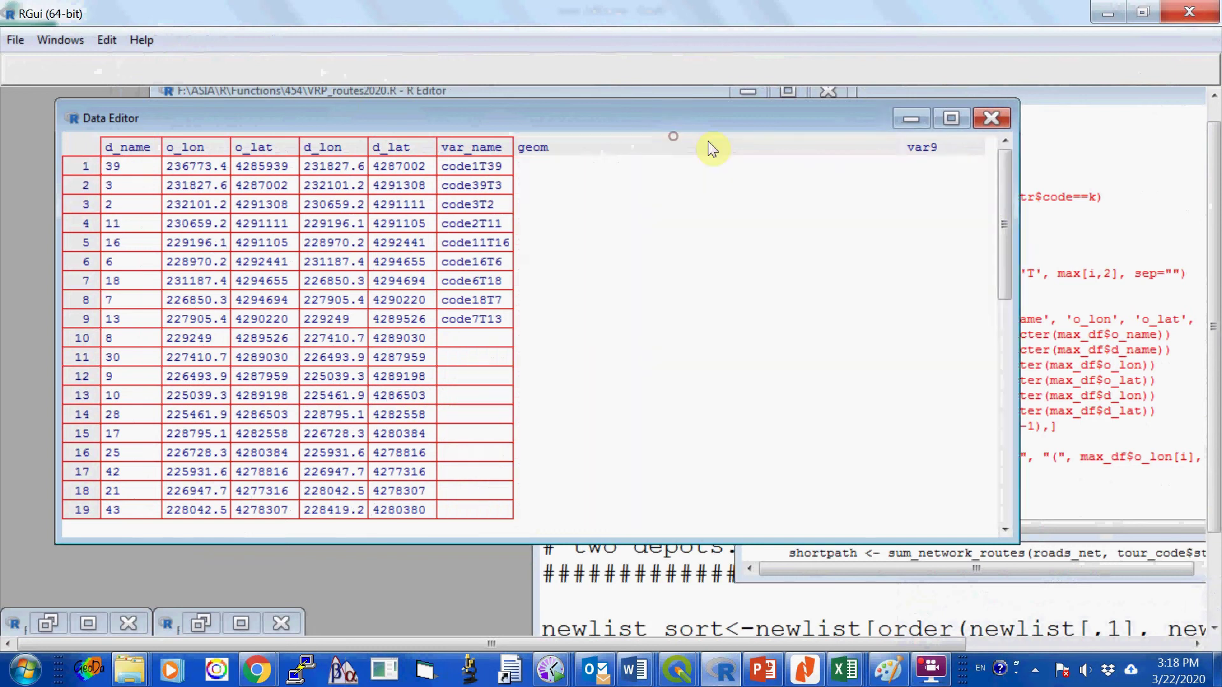
{"action": "left_click", "coordinate": [770, 147]}
{"action": "left_click_drag", "start_coordinate": [556, 122], "coordinate": [403, 111]}
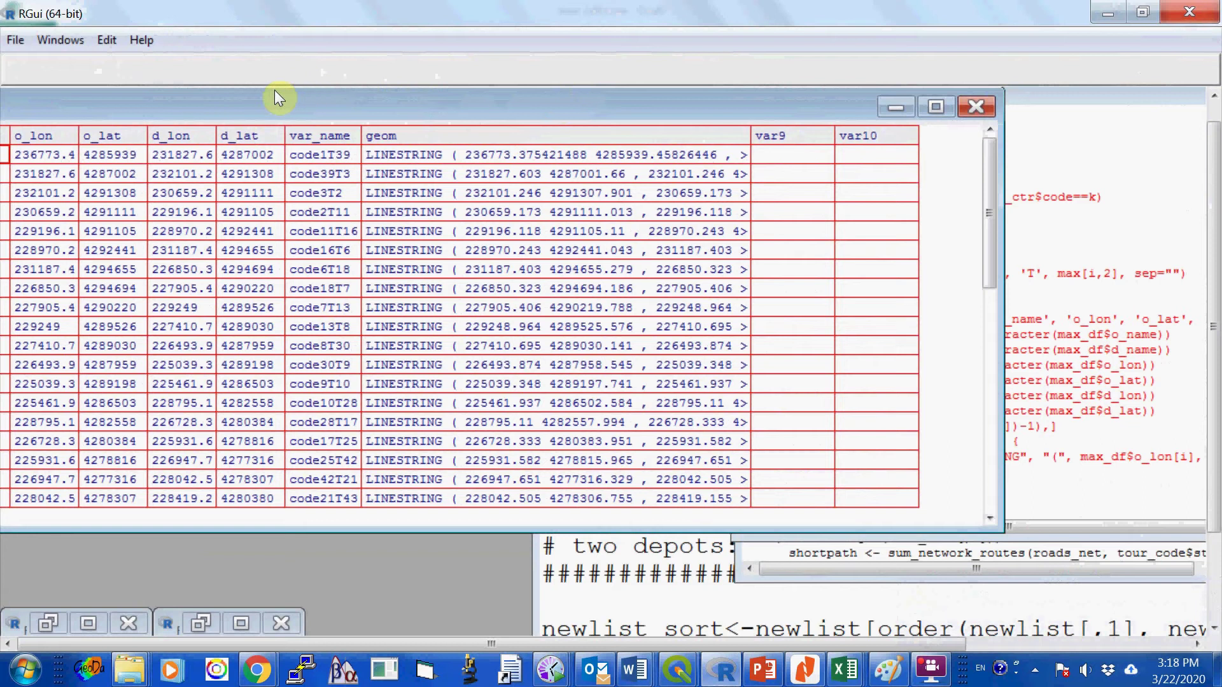
{"action": "left_click", "coordinate": [977, 107]}
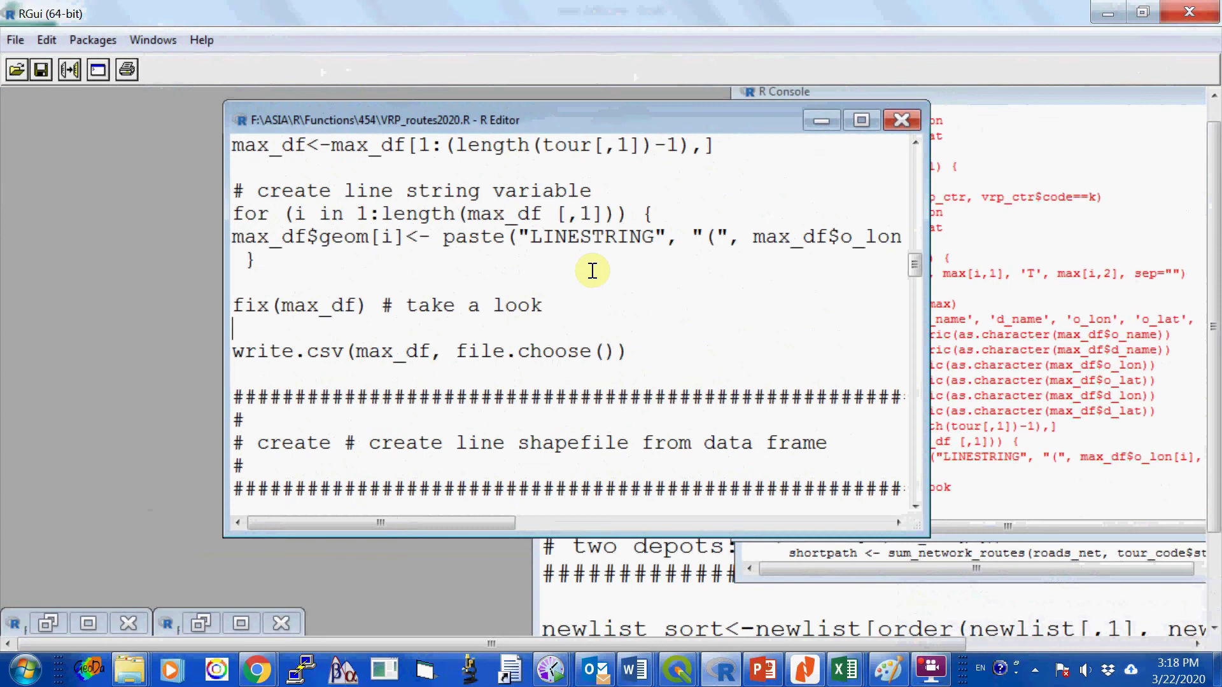
Run the write.csv line and save max_df as the new file max_df_1d1v.csv in the demo folder.
{"action": "scroll", "coordinate": [594, 271], "scroll_direction": "down", "scroll_amount": 1}
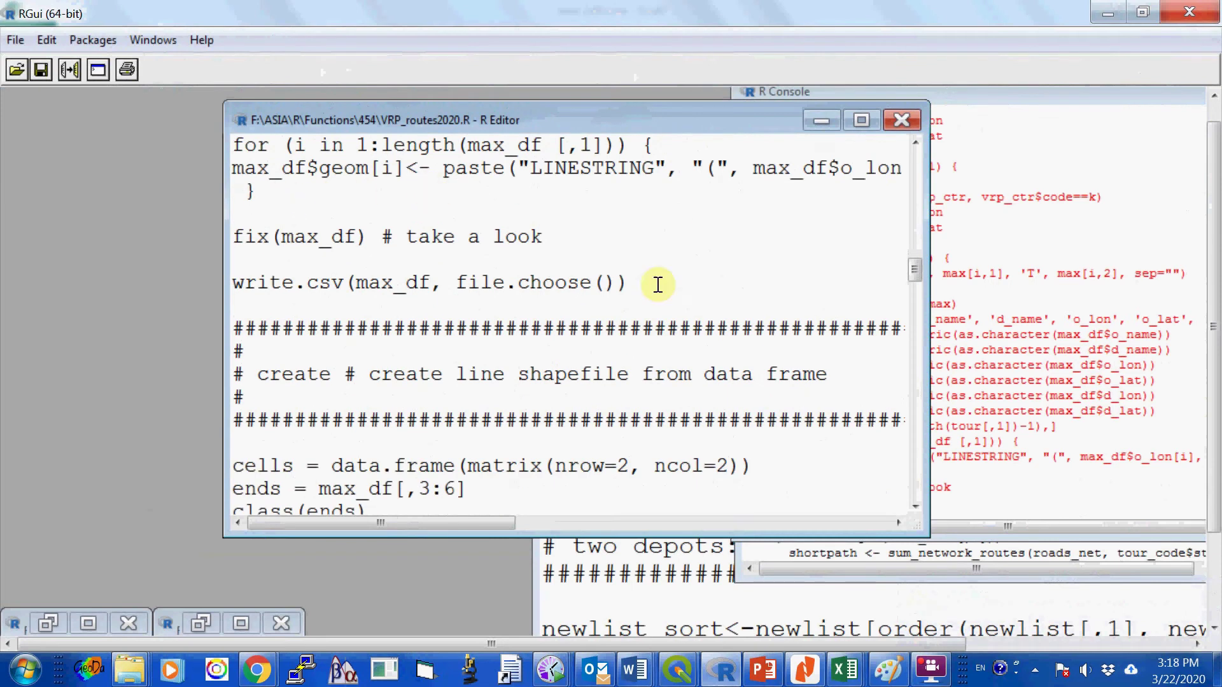
{"action": "left_click_drag", "start_coordinate": [655, 280], "coordinate": [345, 282]}
{"action": "key", "text": "shift+Home"}
{"action": "right_click", "coordinate": [469, 285]}
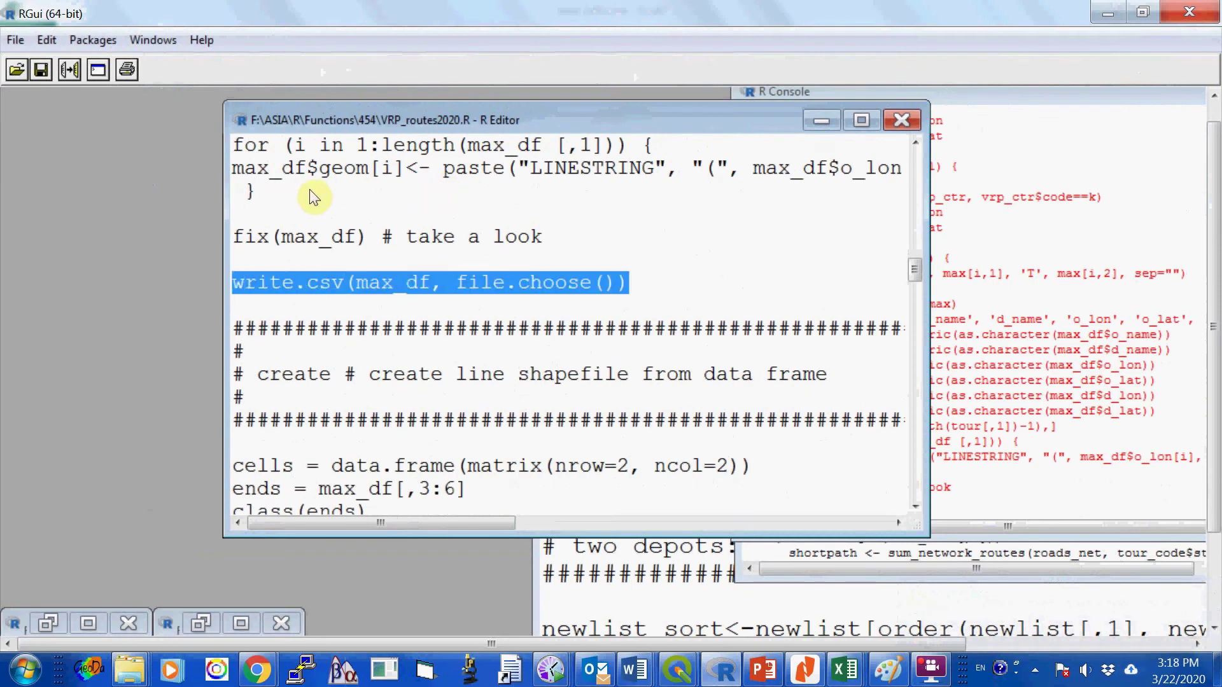
{"action": "left_click", "coordinate": [515, 295]}
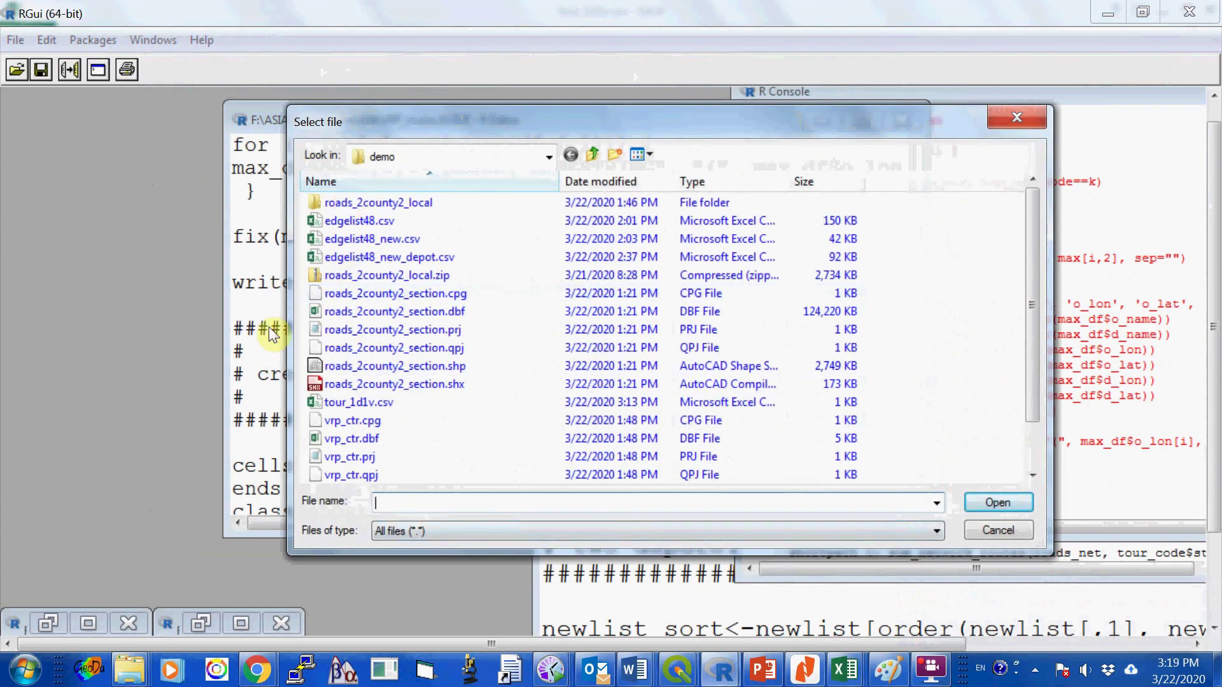
{"action": "type", "text": "max_df_1d1v.csv"}
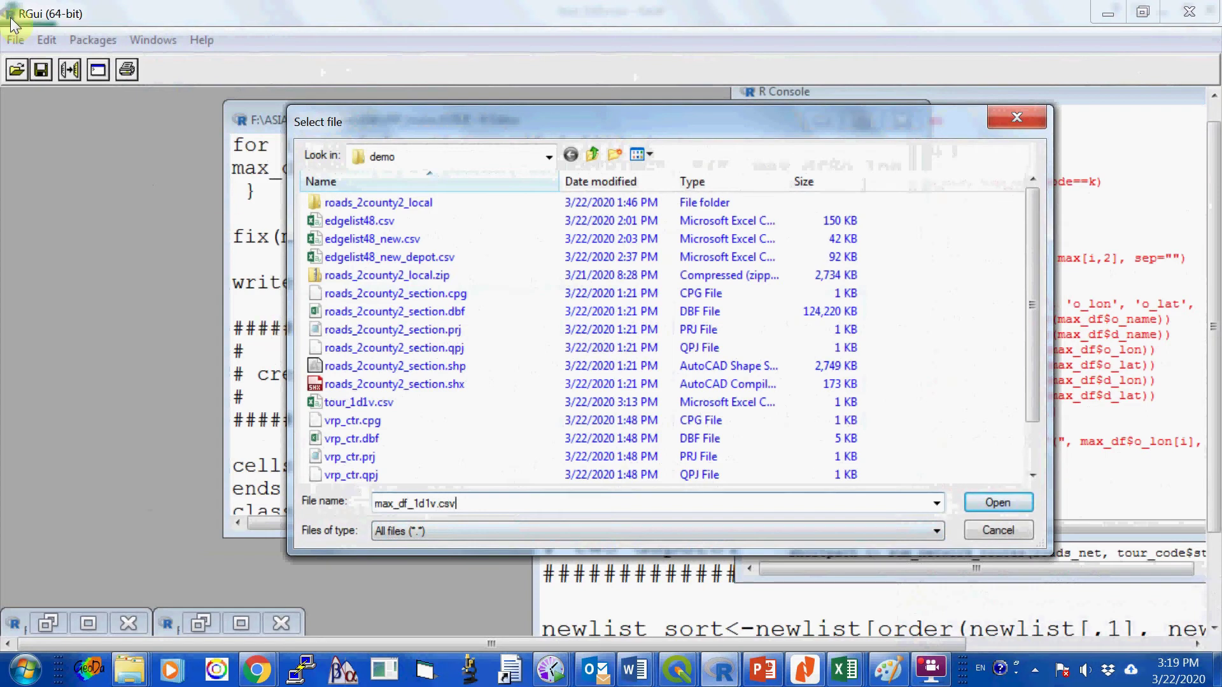
{"action": "left_click", "coordinate": [997, 504]}
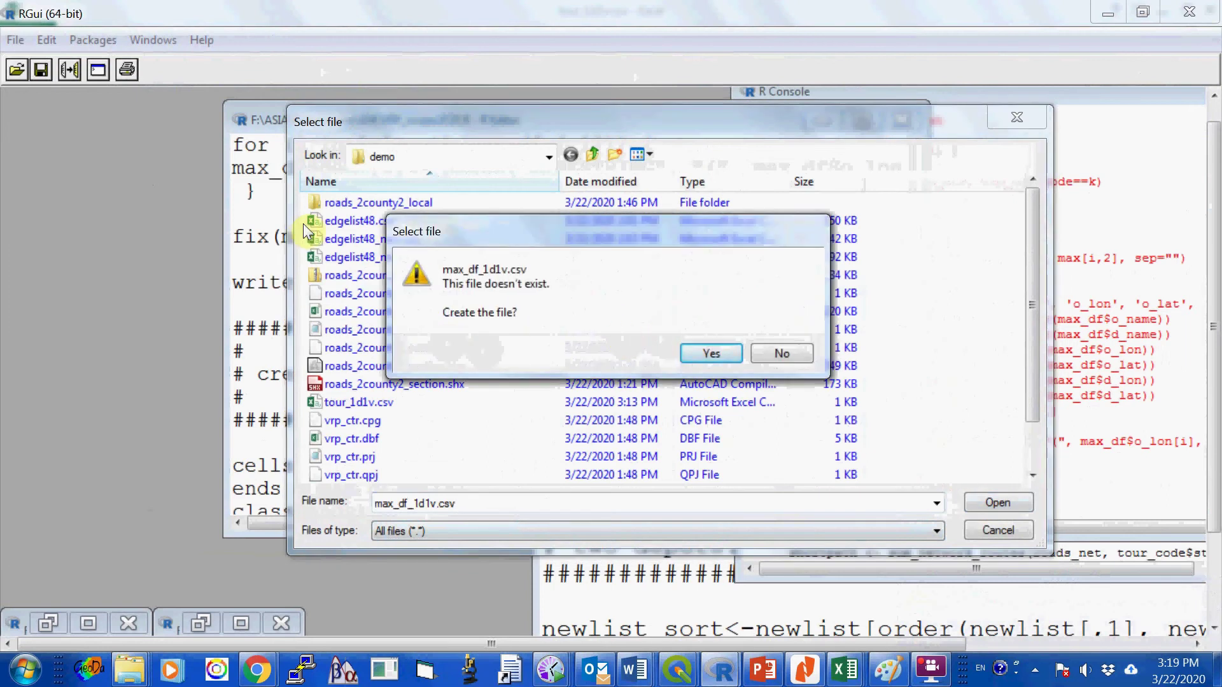
{"action": "key", "text": "Return"}
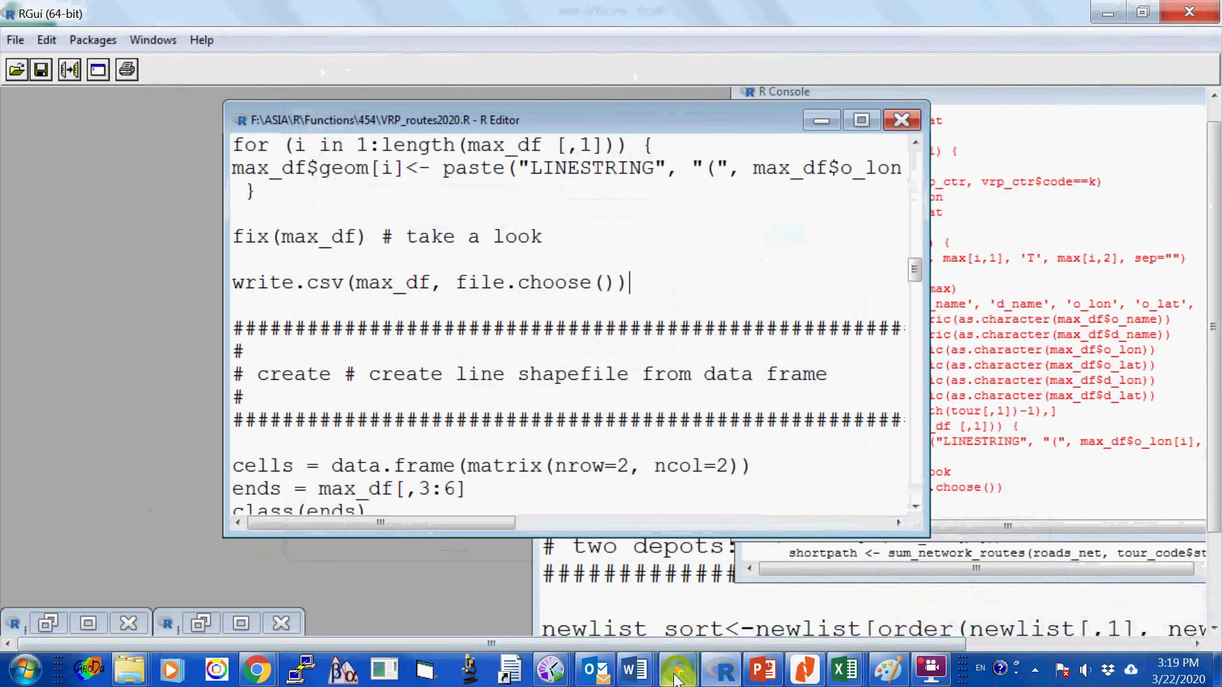
Switch to QGIS and add max_df_1d1v.csv from the demo folder as a delimited text layer, using WKT field geom and EPSG:32616.
{"action": "mouse_move", "coordinate": [676, 670]}
{"action": "left_click", "coordinate": [751, 594]}
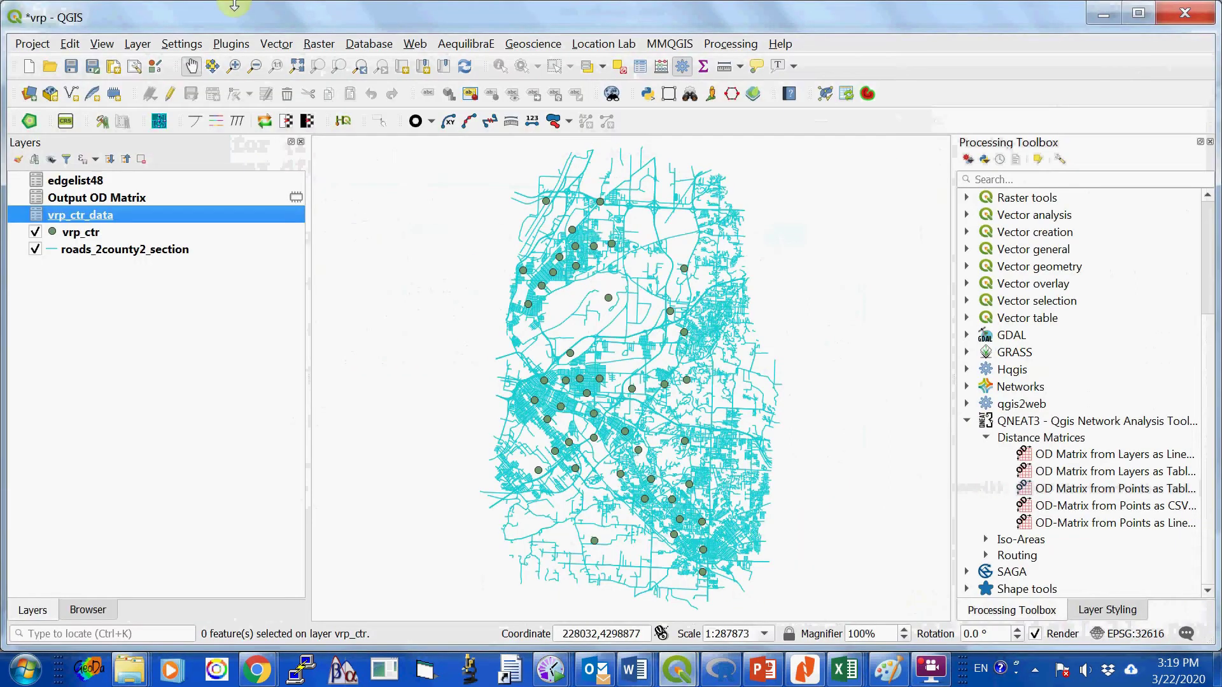
{"action": "left_click", "coordinate": [138, 44]}
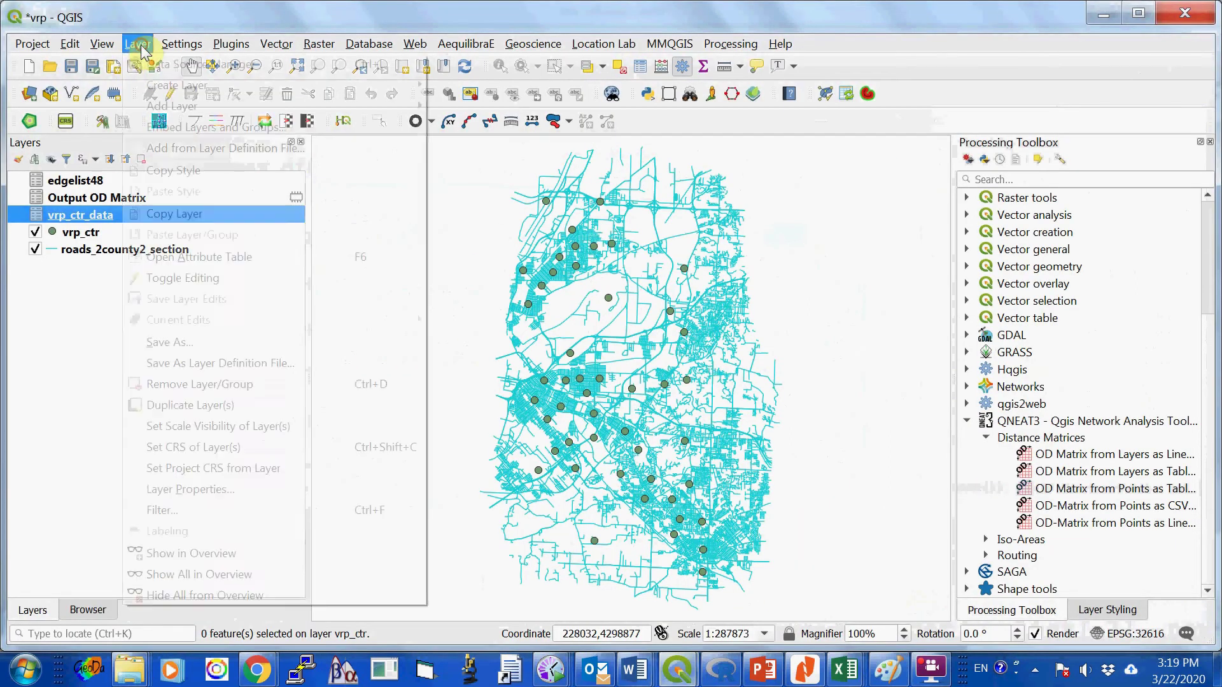
{"action": "mouse_move", "coordinate": [262, 114]}
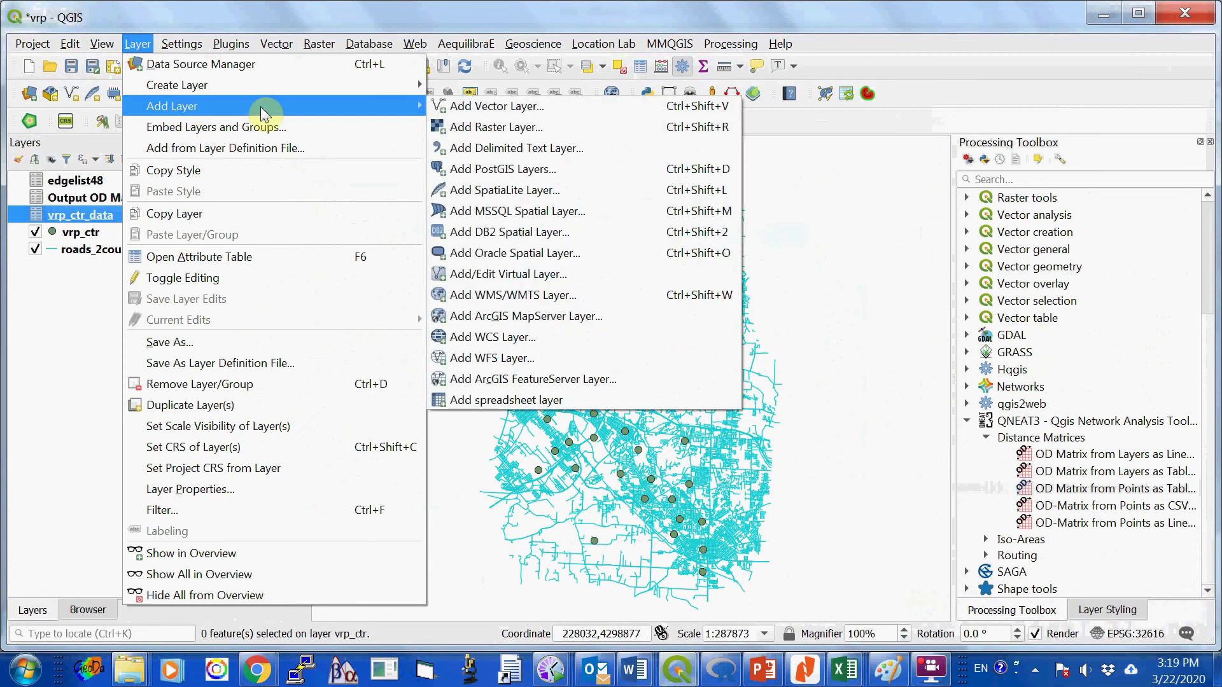
{"action": "left_click", "coordinate": [504, 151]}
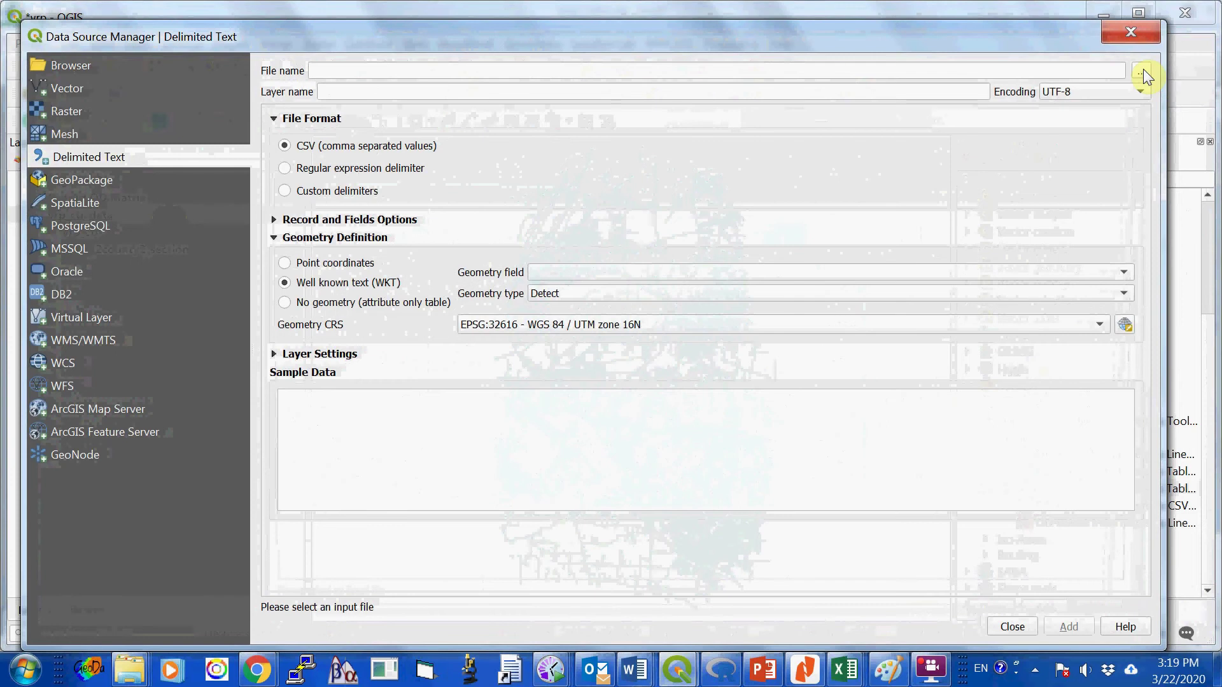
{"action": "left_click", "coordinate": [1143, 69]}
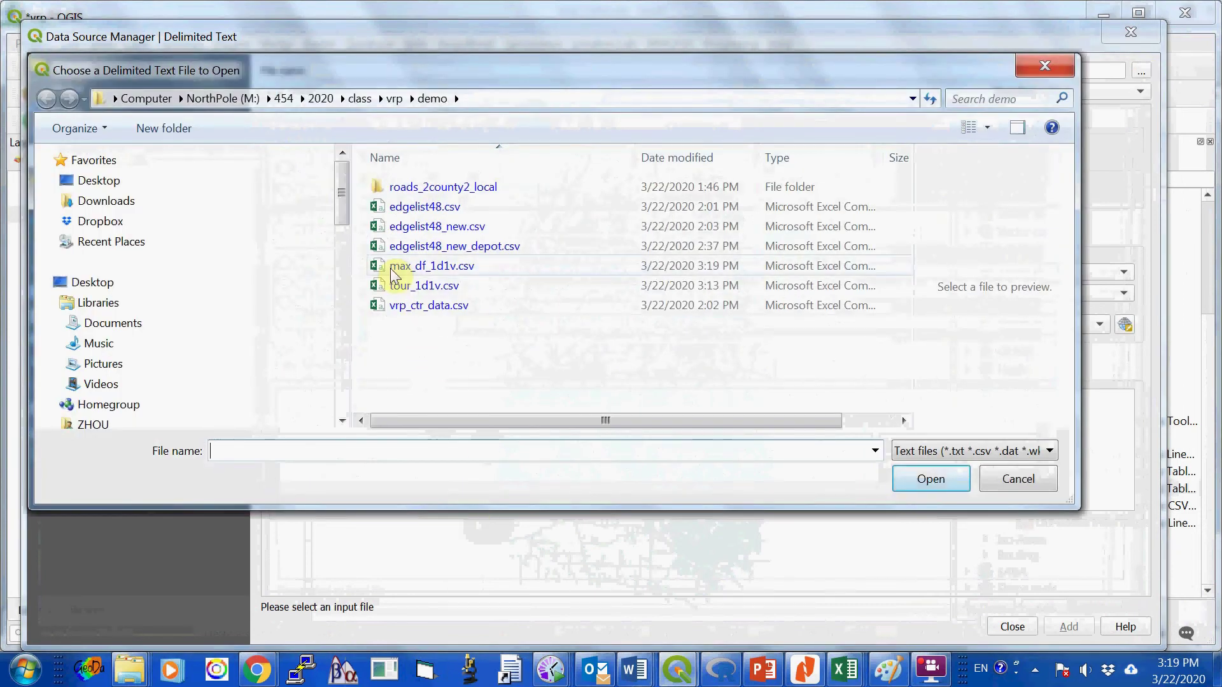
{"action": "left_click", "coordinate": [438, 267]}
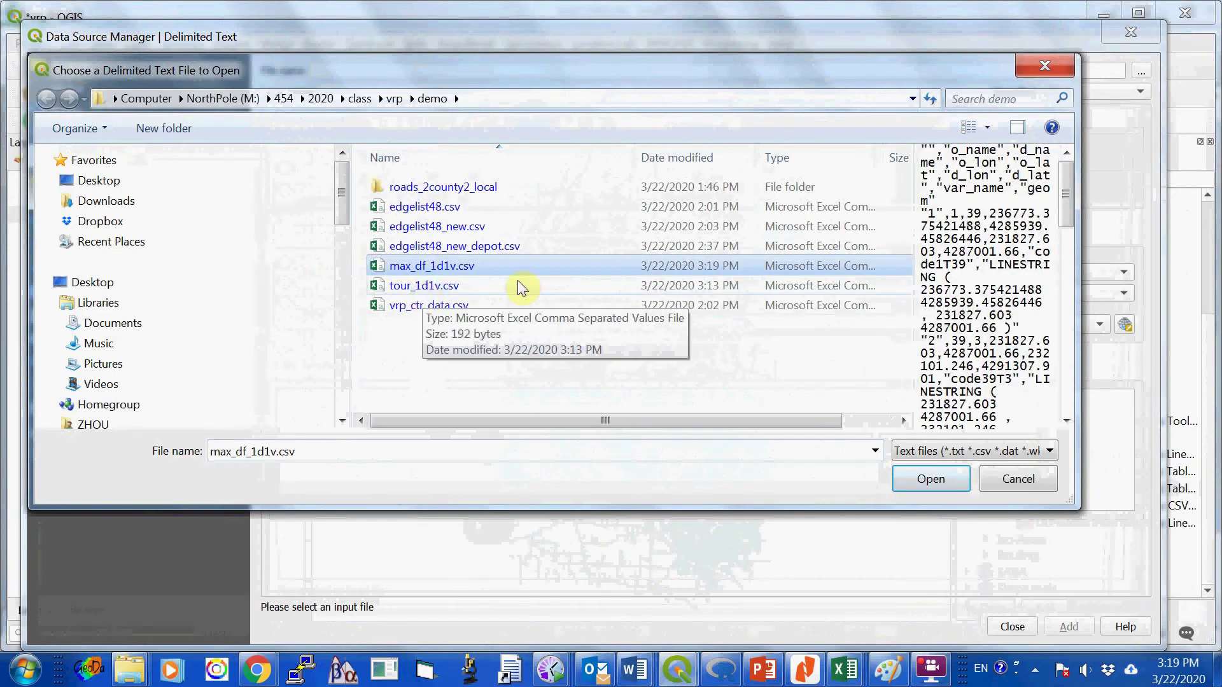
{"action": "left_click", "coordinate": [924, 480]}
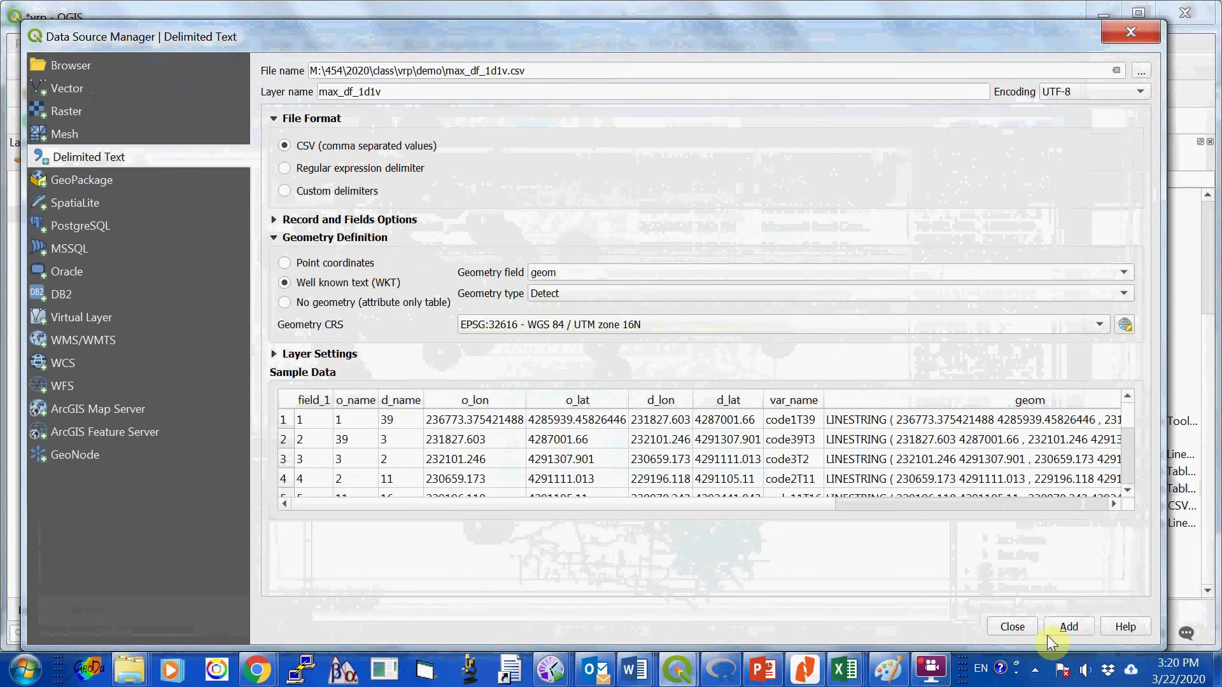
{"action": "left_click", "coordinate": [1070, 627]}
{"action": "left_click", "coordinate": [1011, 627]}
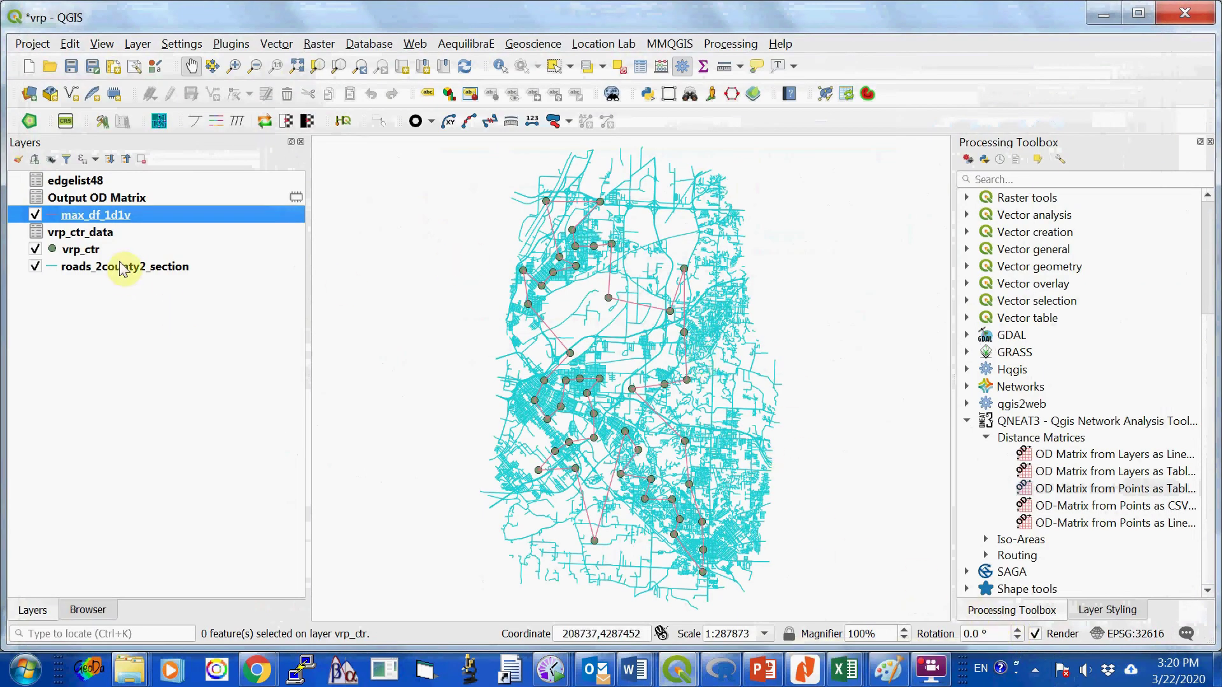
Style the max_df_1d1v route lines with a darker blue colour and a width of 1.26 millimetres.
{"action": "right_click", "coordinate": [142, 214]}
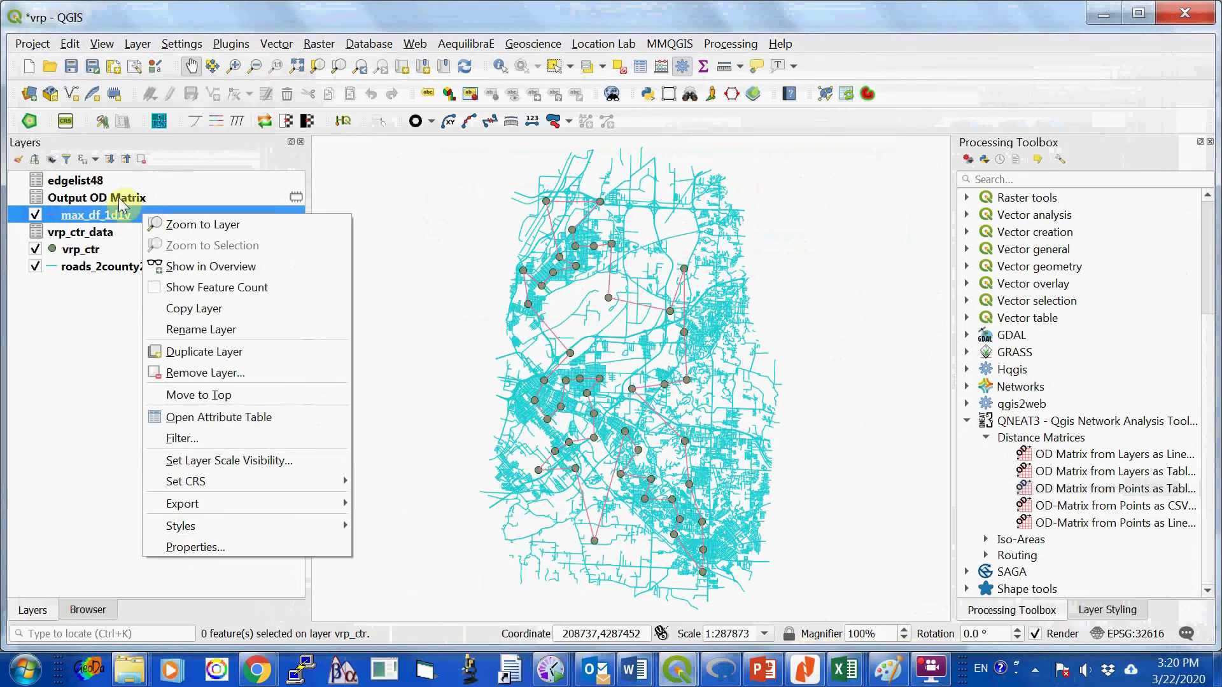
{"action": "left_click", "coordinate": [105, 216]}
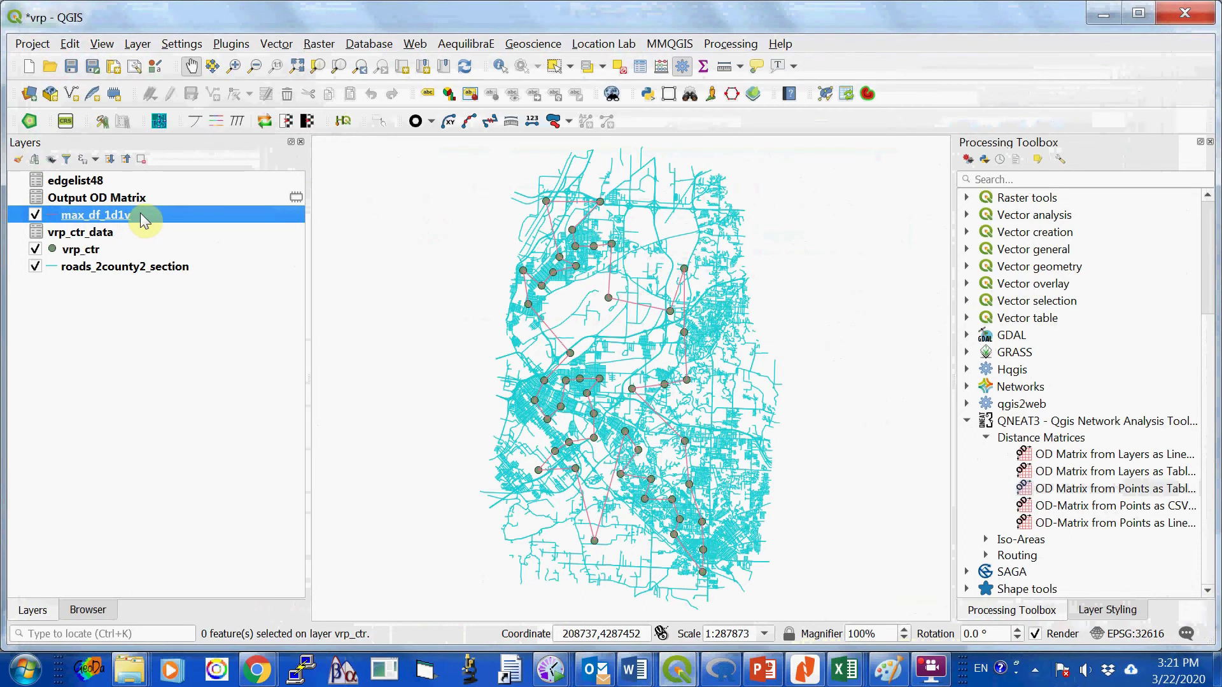
{"action": "right_click", "coordinate": [102, 214]}
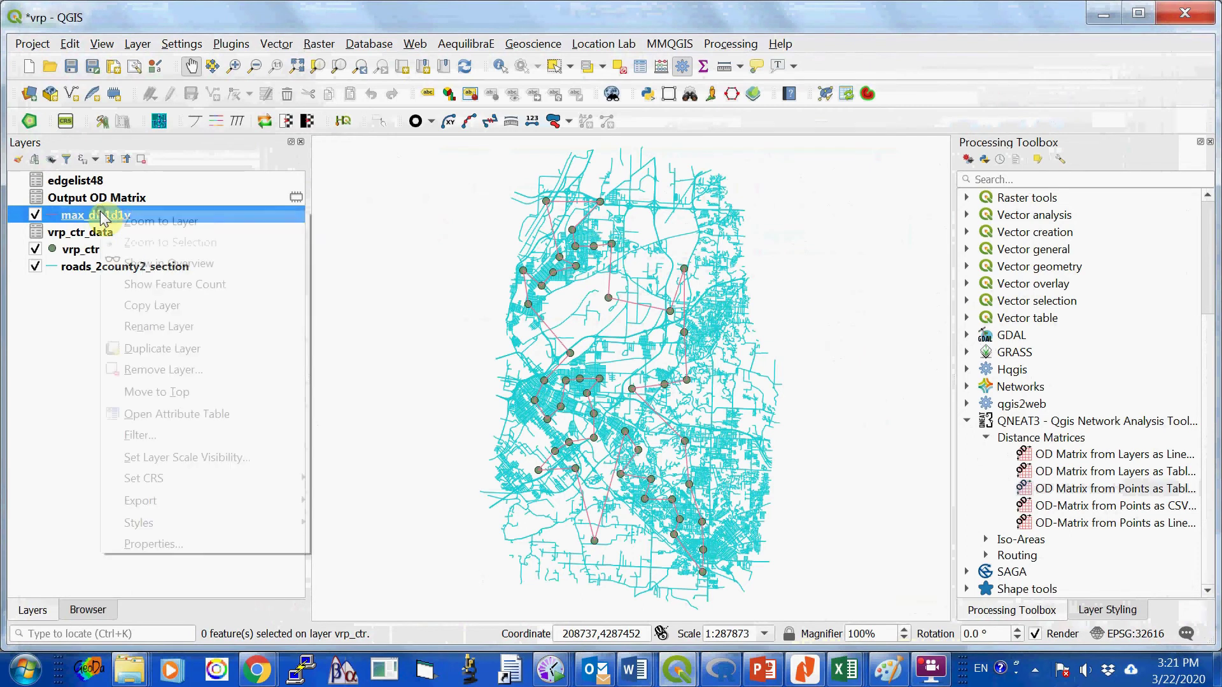
{"action": "left_click", "coordinate": [153, 544]}
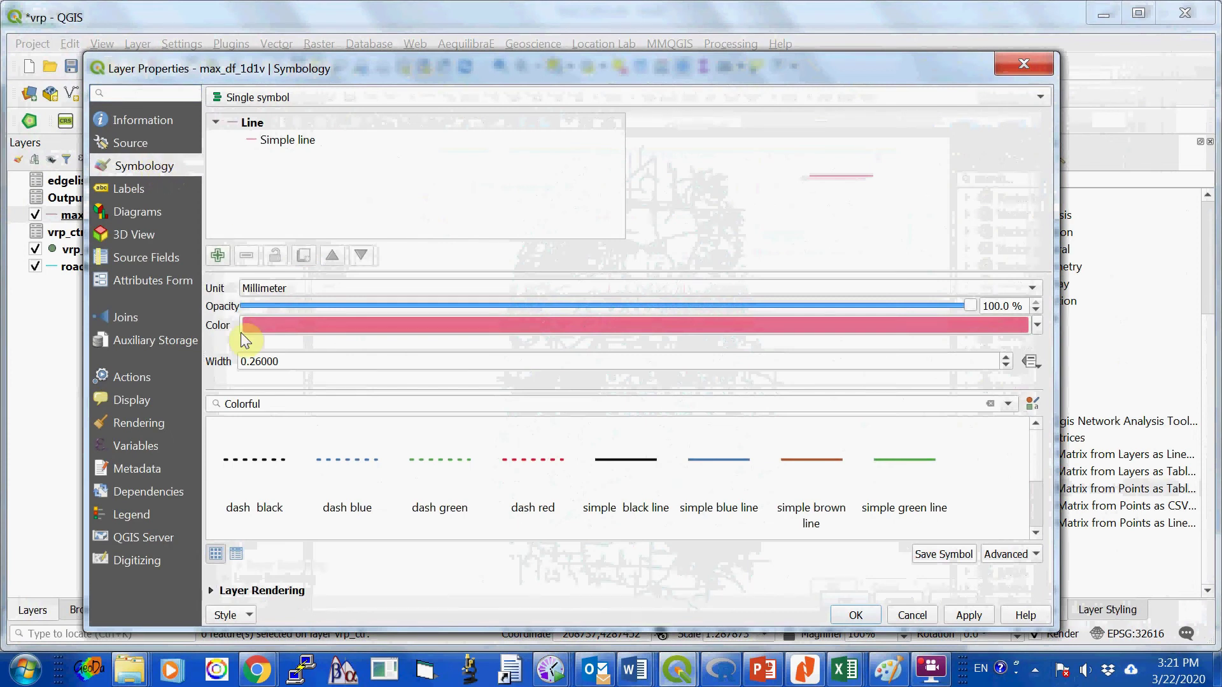
{"action": "left_click", "coordinate": [285, 323]}
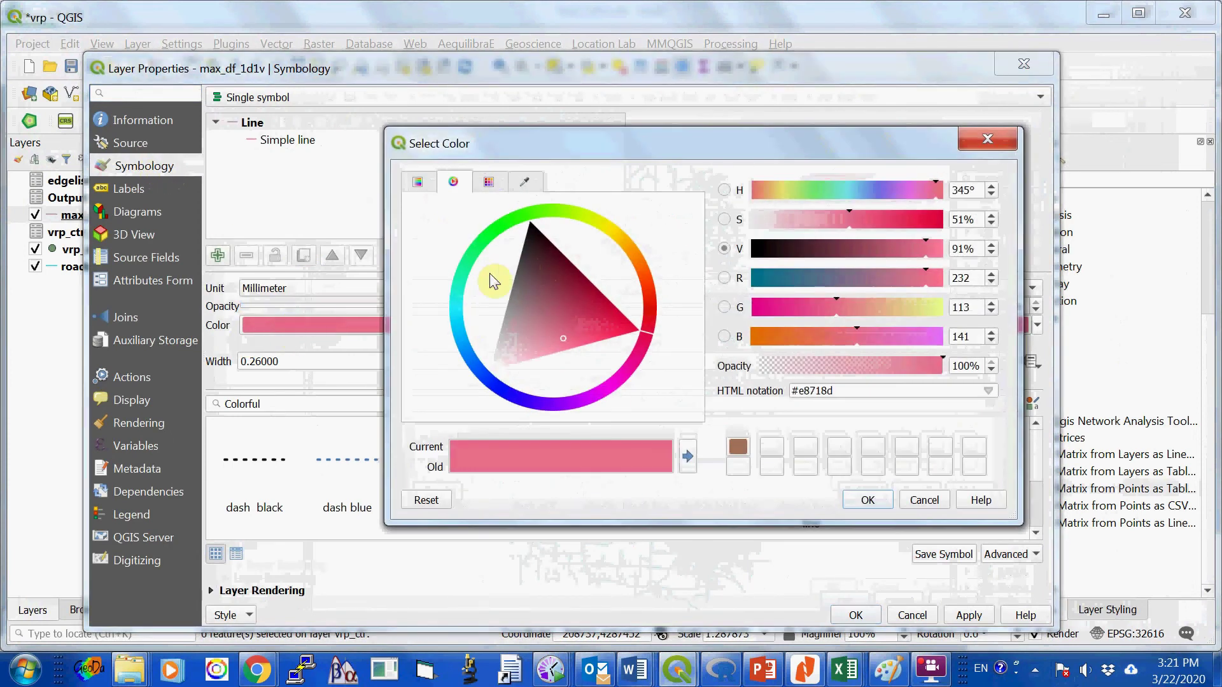
{"action": "left_click", "coordinate": [458, 340]}
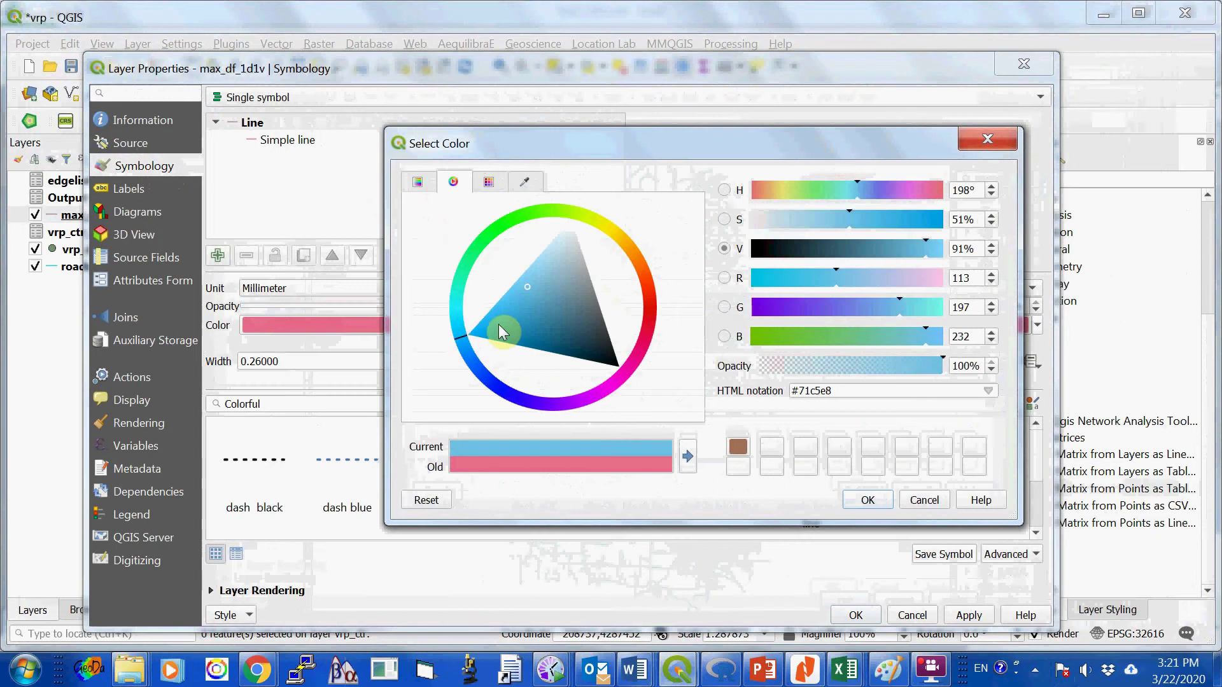
{"action": "mouse_move", "coordinate": [526, 291]}
{"action": "left_mouse_down"}
{"action": "mouse_move", "coordinate": [517, 330]}
{"action": "mouse_move", "coordinate": [503, 333]}
{"action": "left_mouse_up"}
{"action": "left_click", "coordinate": [868, 501]}
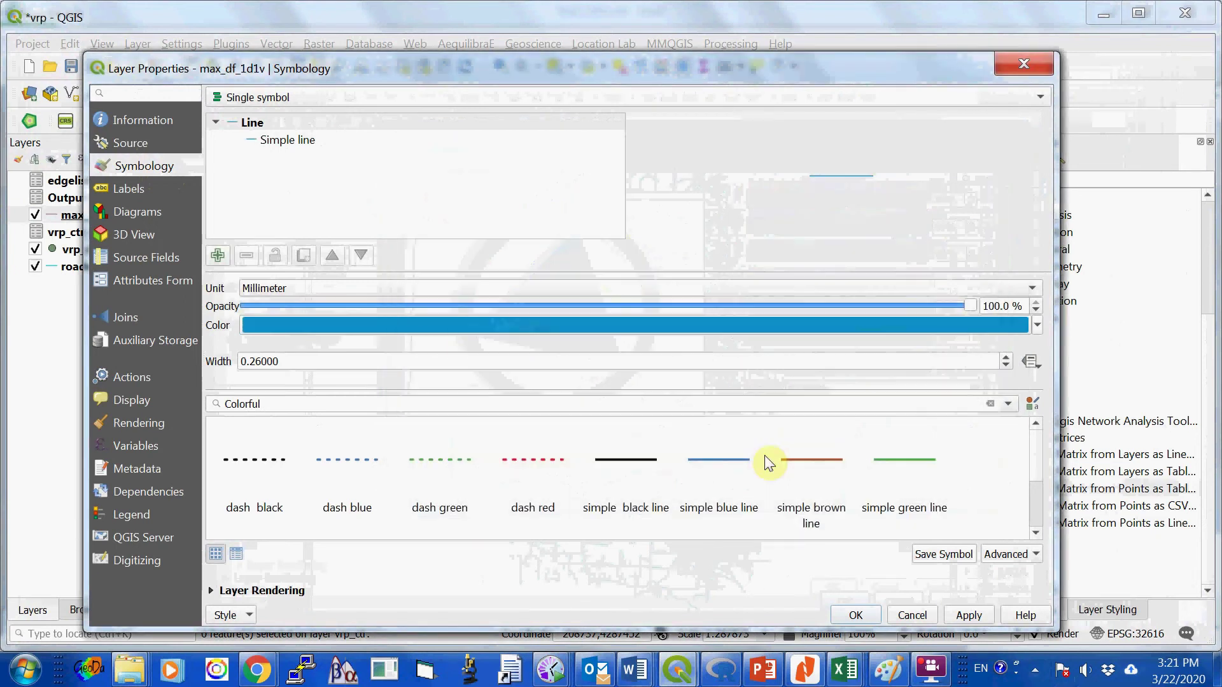
{"action": "left_click", "coordinate": [1006, 358]}
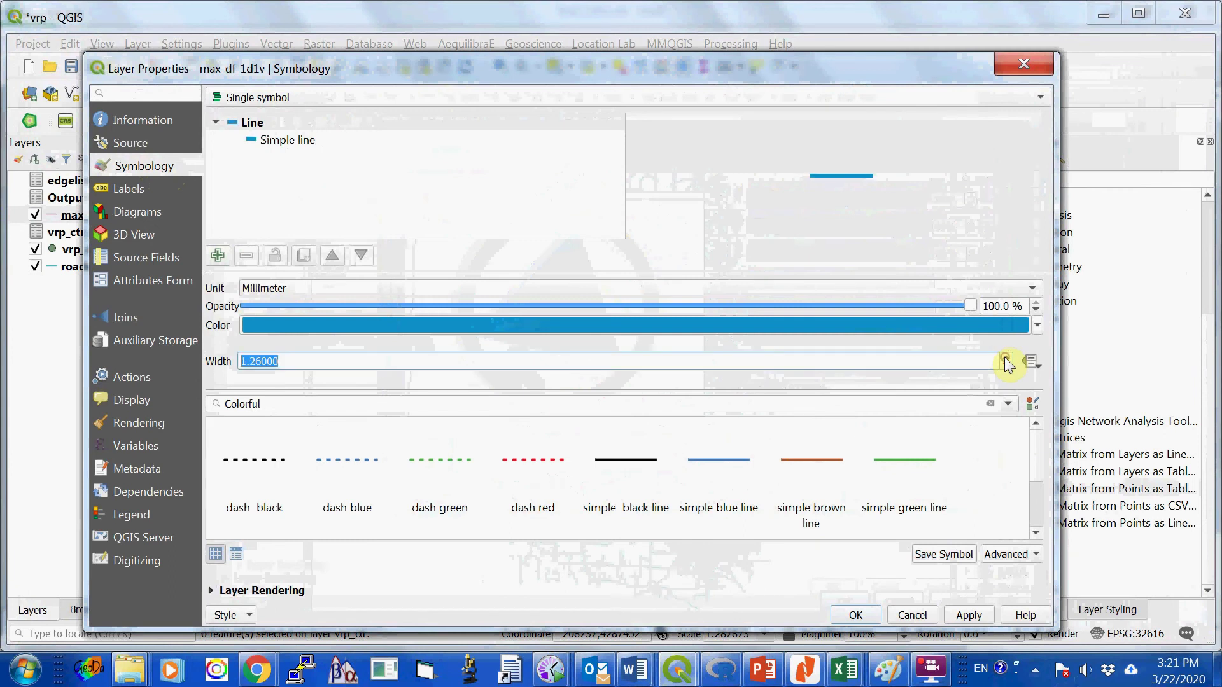
{"action": "left_click", "coordinate": [856, 614]}
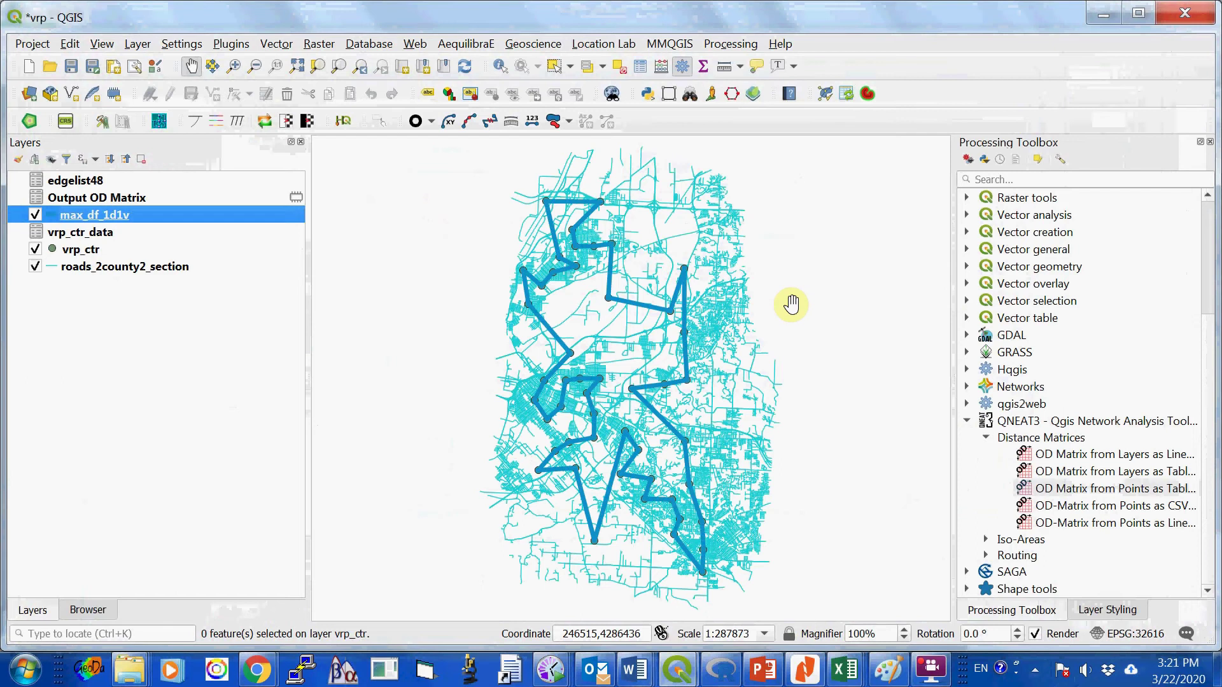
Select the record with code 1 in the vrp_ctr attribute table and move the max_df_1d1v layer below vrp_ctr.
{"action": "left_click", "coordinate": [84, 256]}
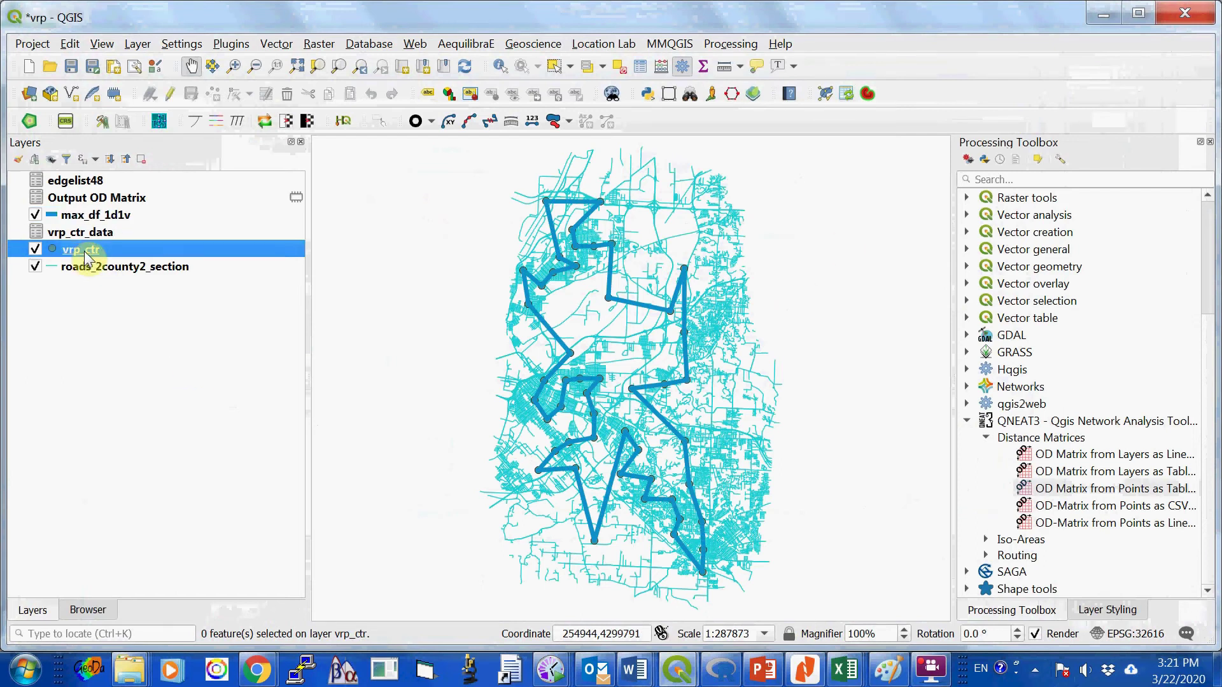
{"action": "left_click", "coordinate": [639, 67]}
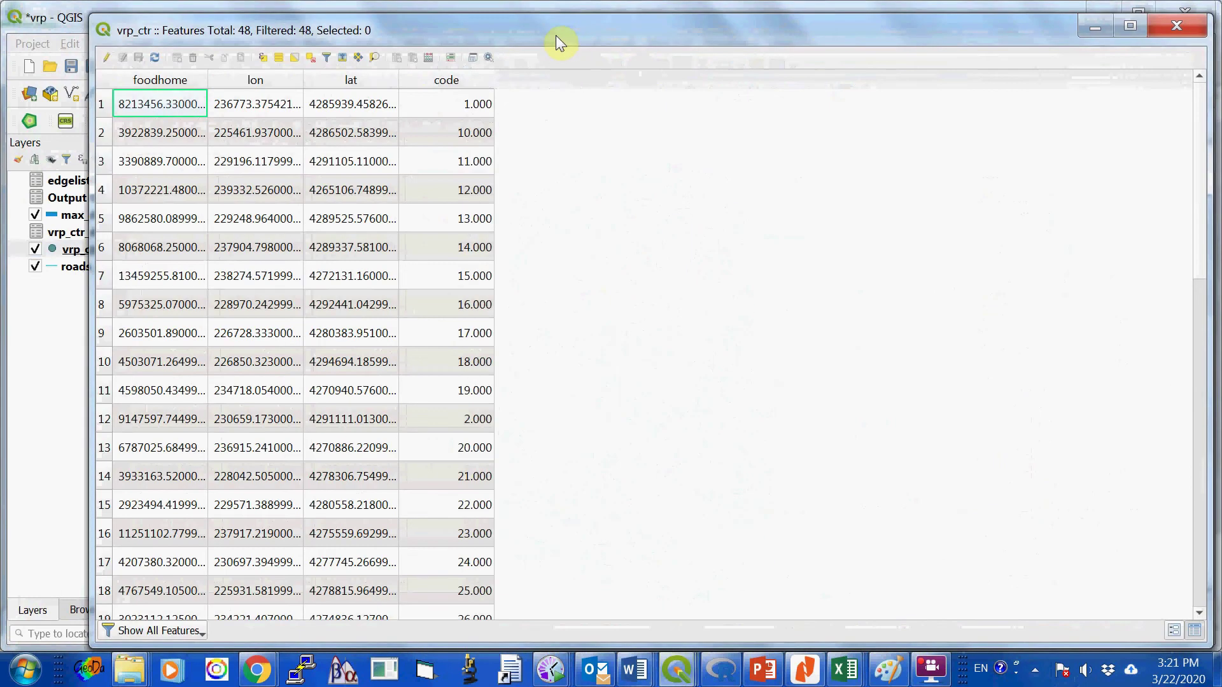
{"action": "left_click_drag", "start_coordinate": [560, 33], "coordinate": [586, 29]}
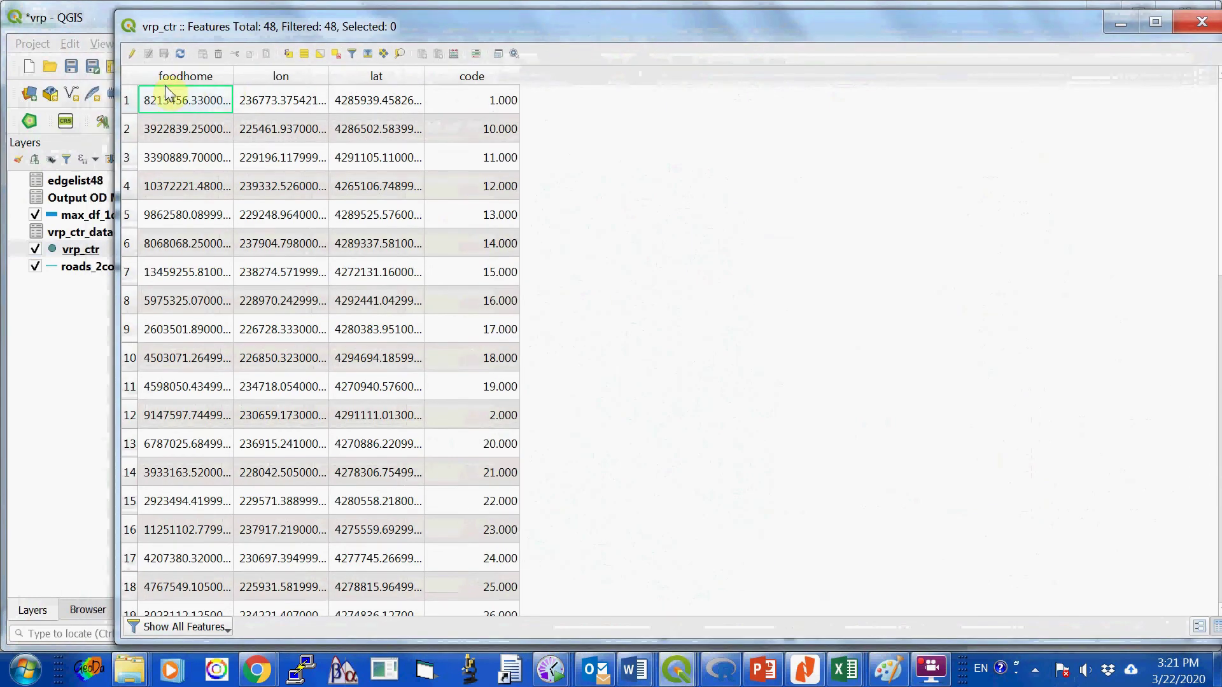
{"action": "left_click", "coordinate": [128, 101]}
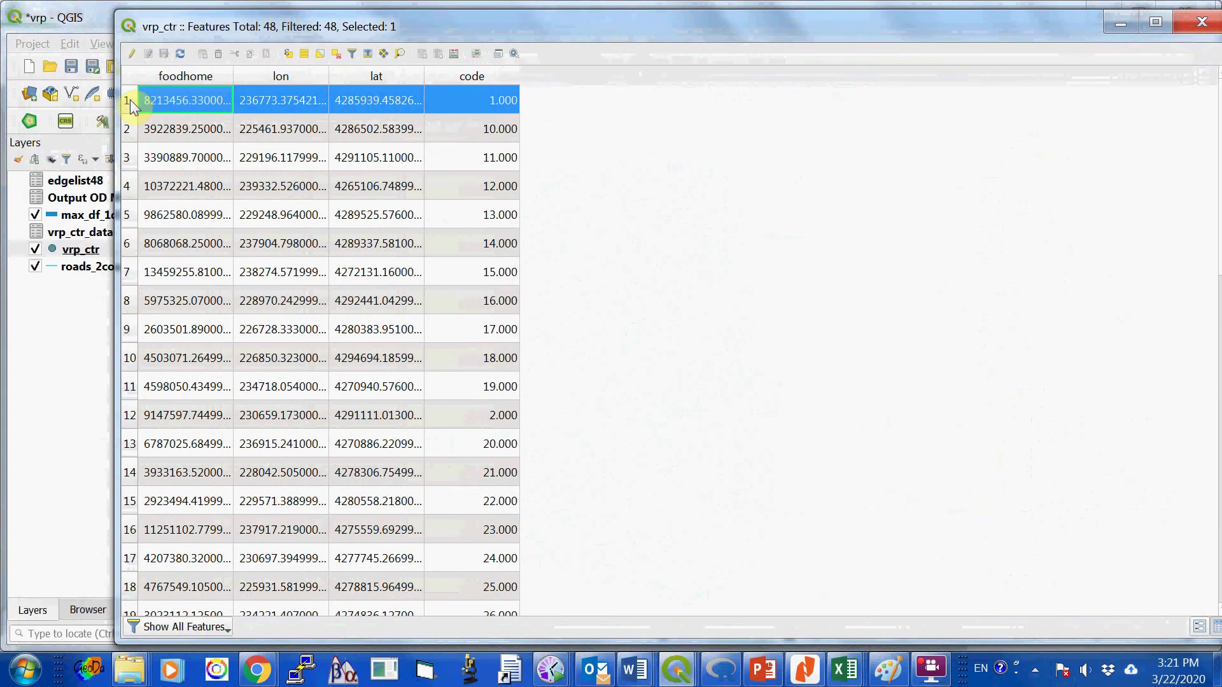
{"action": "left_click_drag", "start_coordinate": [831, 24], "coordinate": [827, 26]}
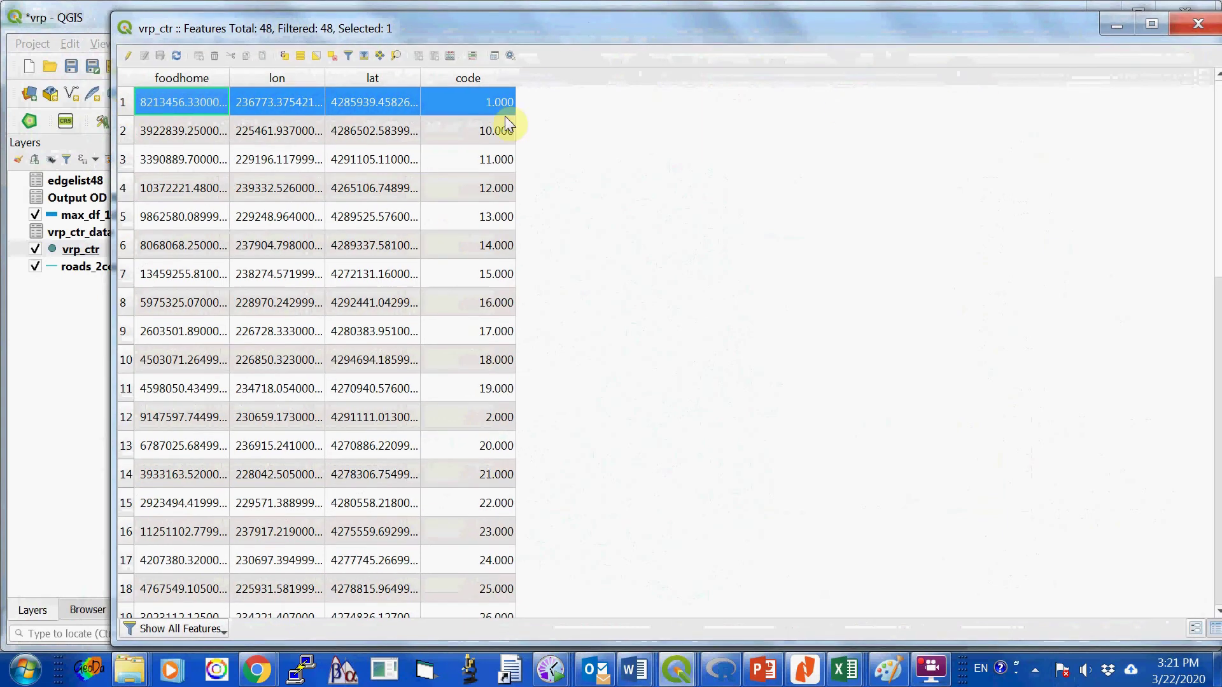
{"action": "left_click", "coordinate": [1197, 29]}
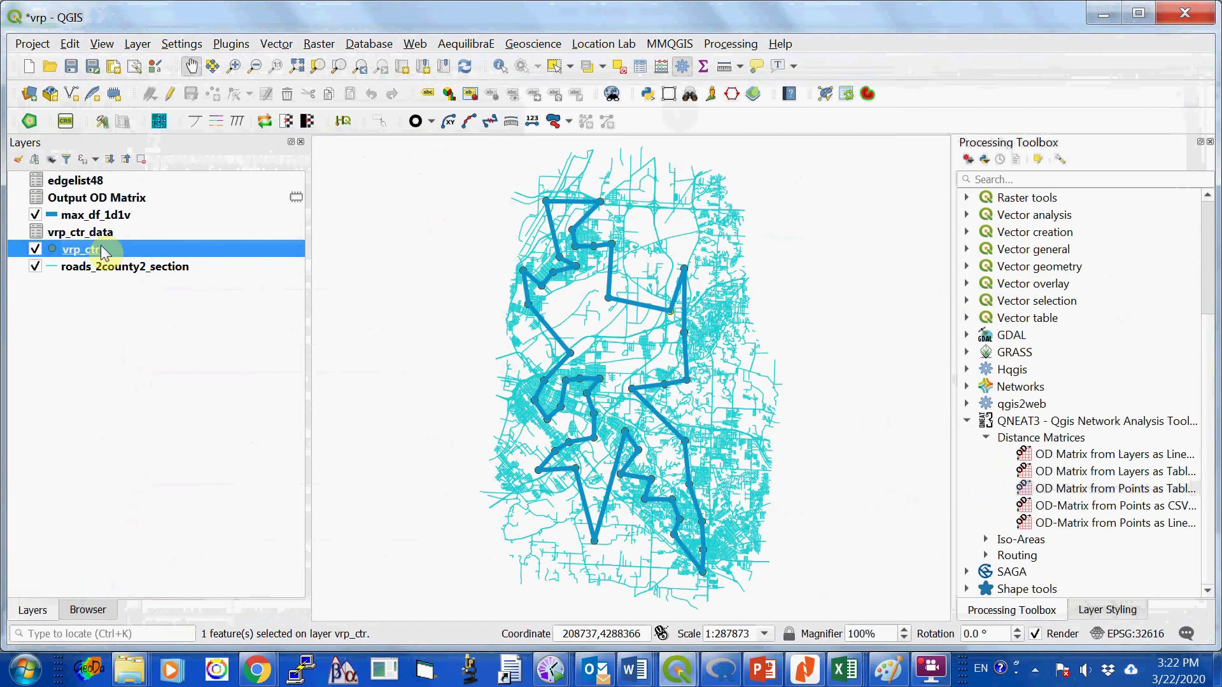
{"action": "left_click_drag", "start_coordinate": [101, 215], "coordinate": [108, 258]}
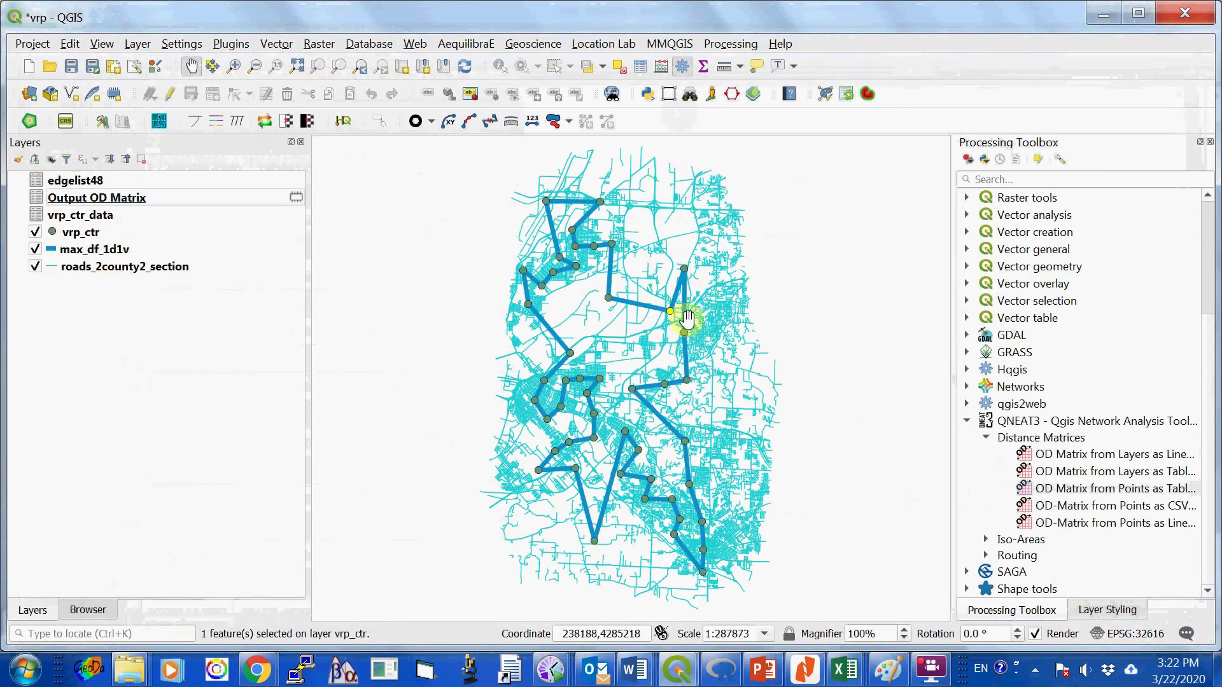
Export only the selected vrp_ctr feature as the ESRI Shapefile depot_code1 in the demo folder and add it to the map.
{"action": "left_click", "coordinate": [79, 233]}
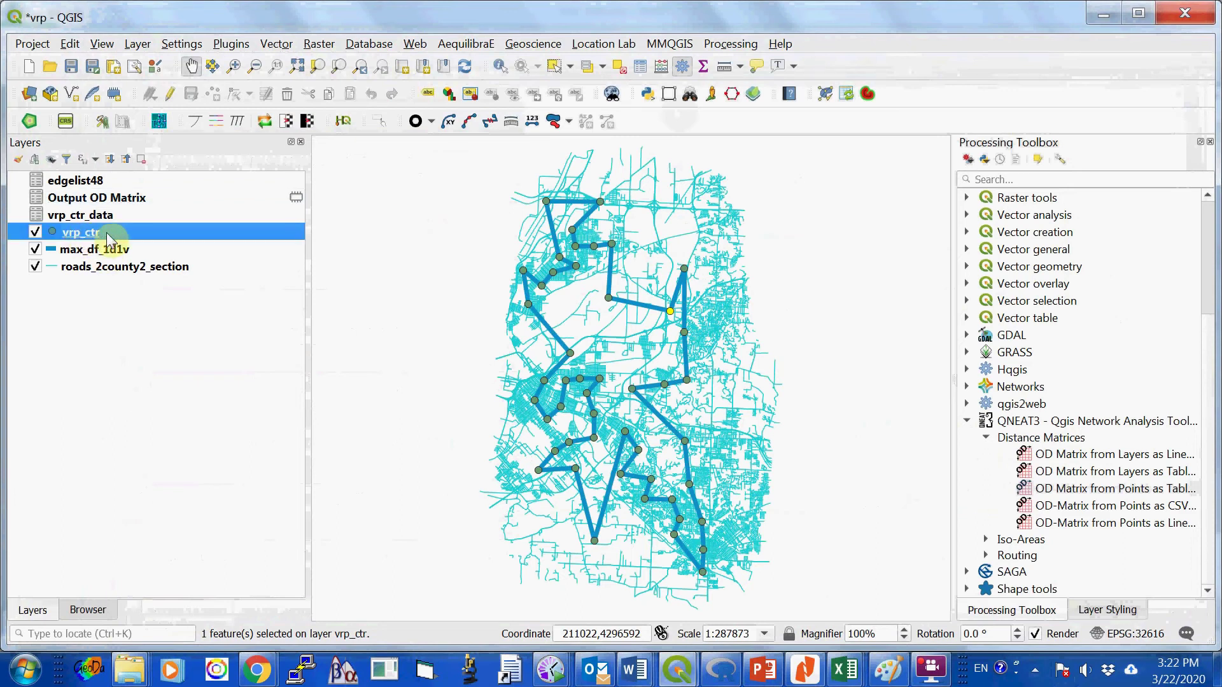
{"action": "left_click", "coordinate": [139, 44]}
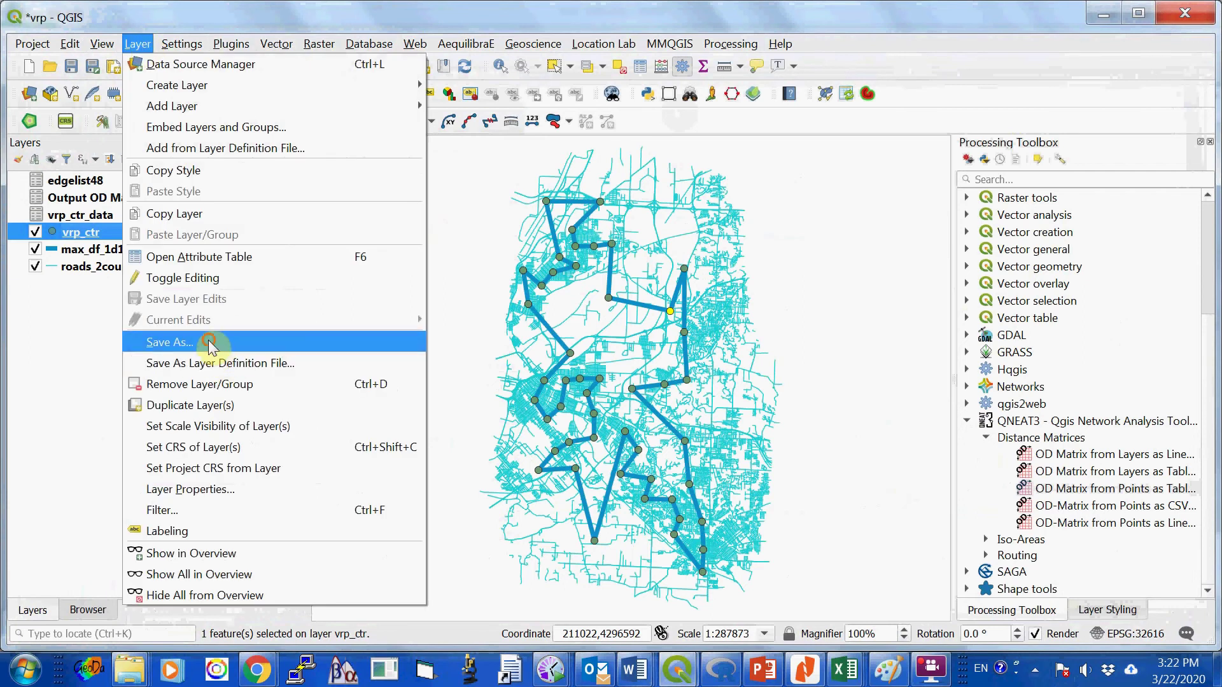
{"action": "left_click", "coordinate": [167, 343]}
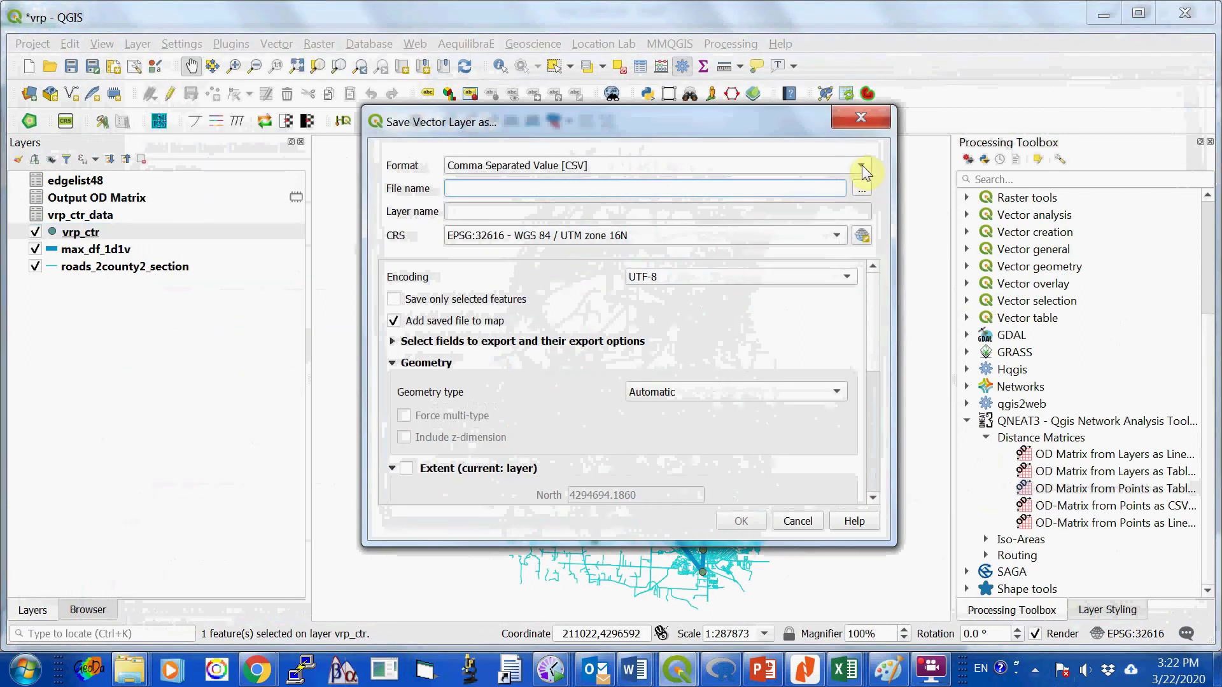
{"action": "left_click", "coordinate": [863, 168]}
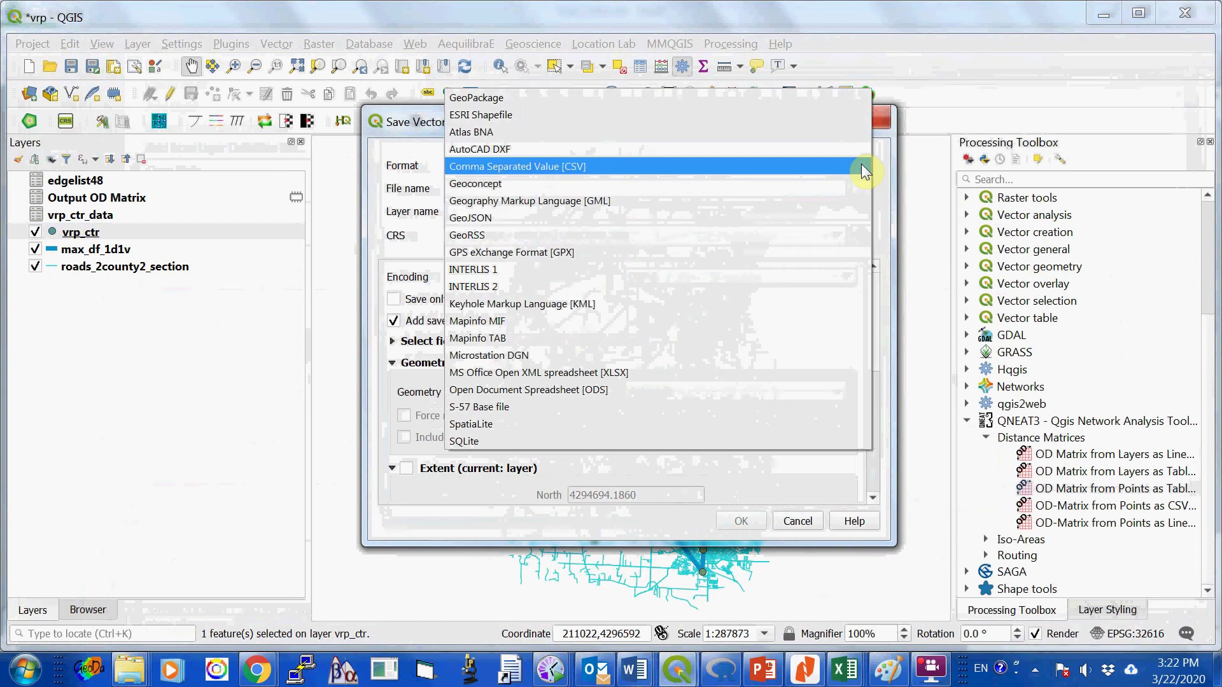
{"action": "left_click", "coordinate": [571, 115]}
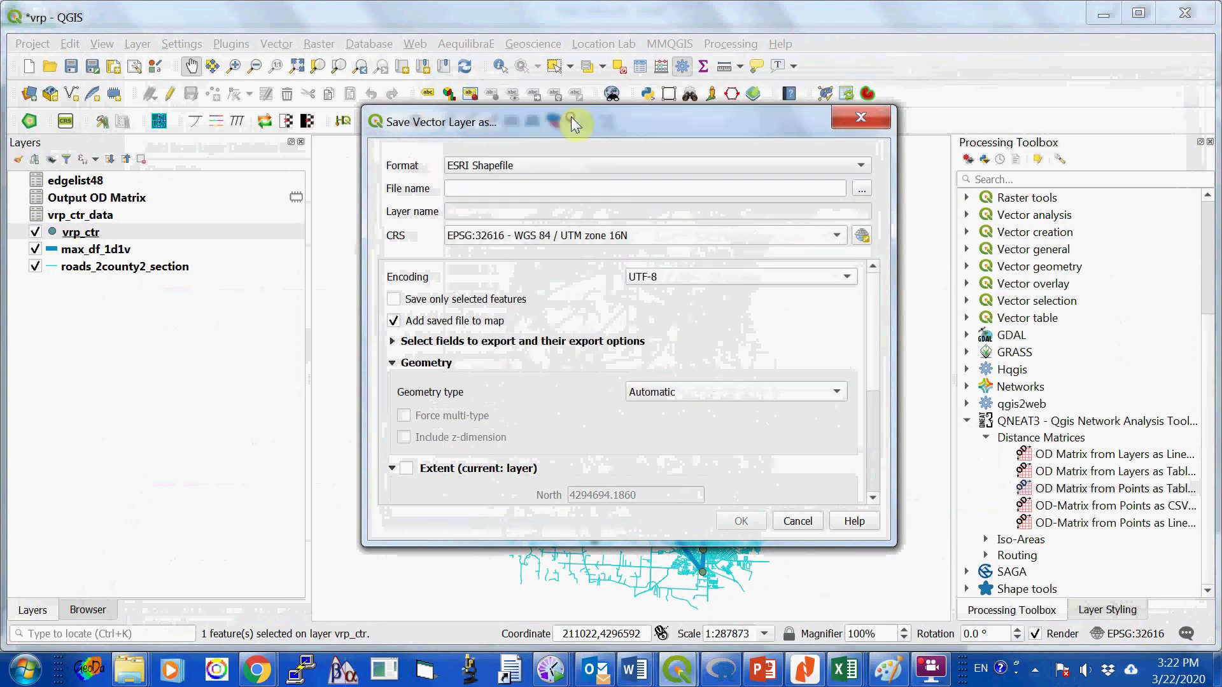
{"action": "left_click", "coordinate": [862, 188]}
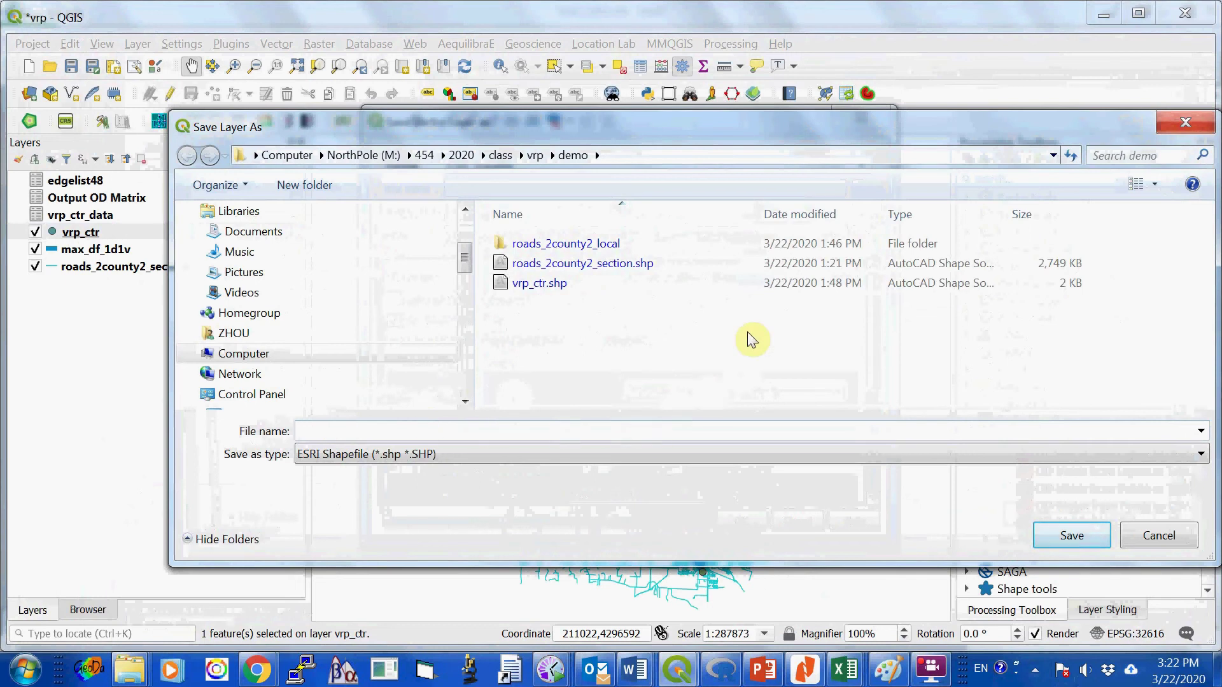
{"action": "type", "text": "depot_code1"}
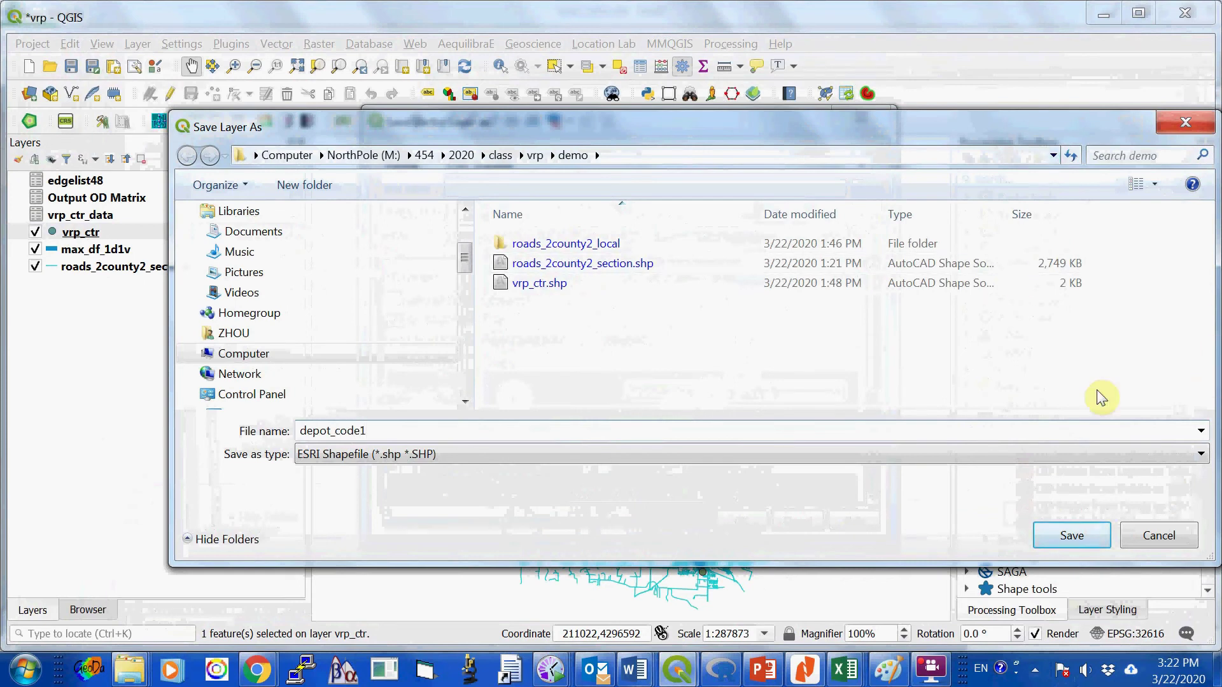
{"action": "left_click", "coordinate": [1062, 537]}
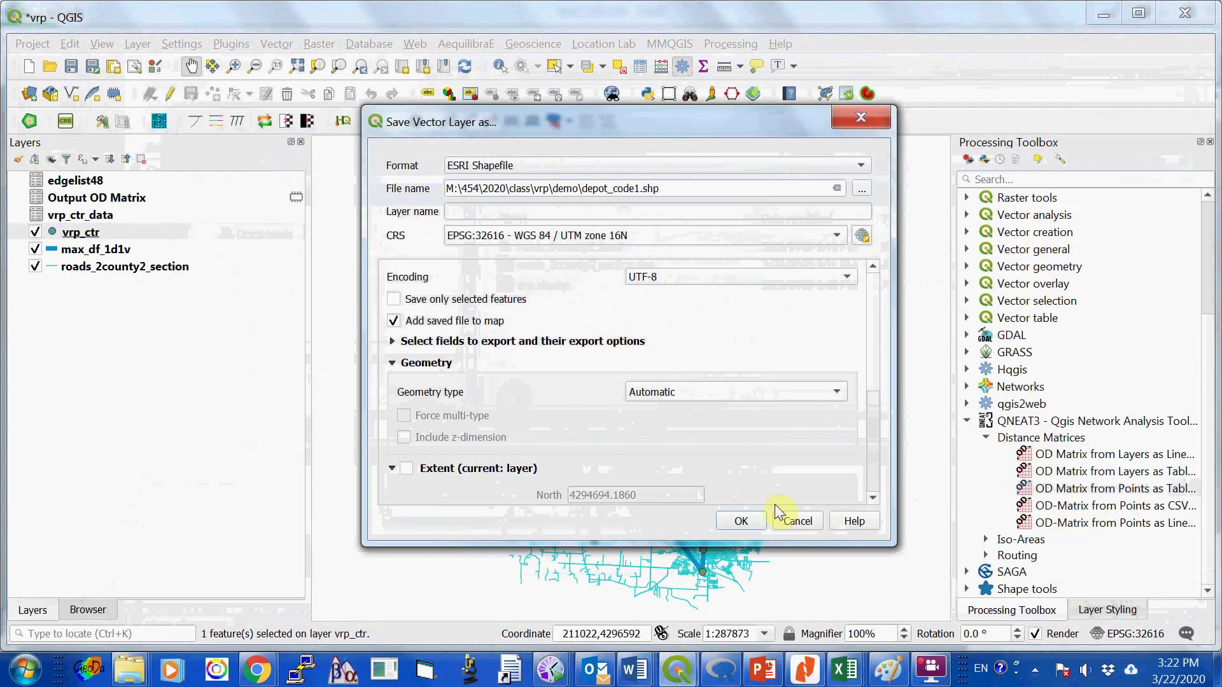
{"action": "left_click", "coordinate": [393, 300]}
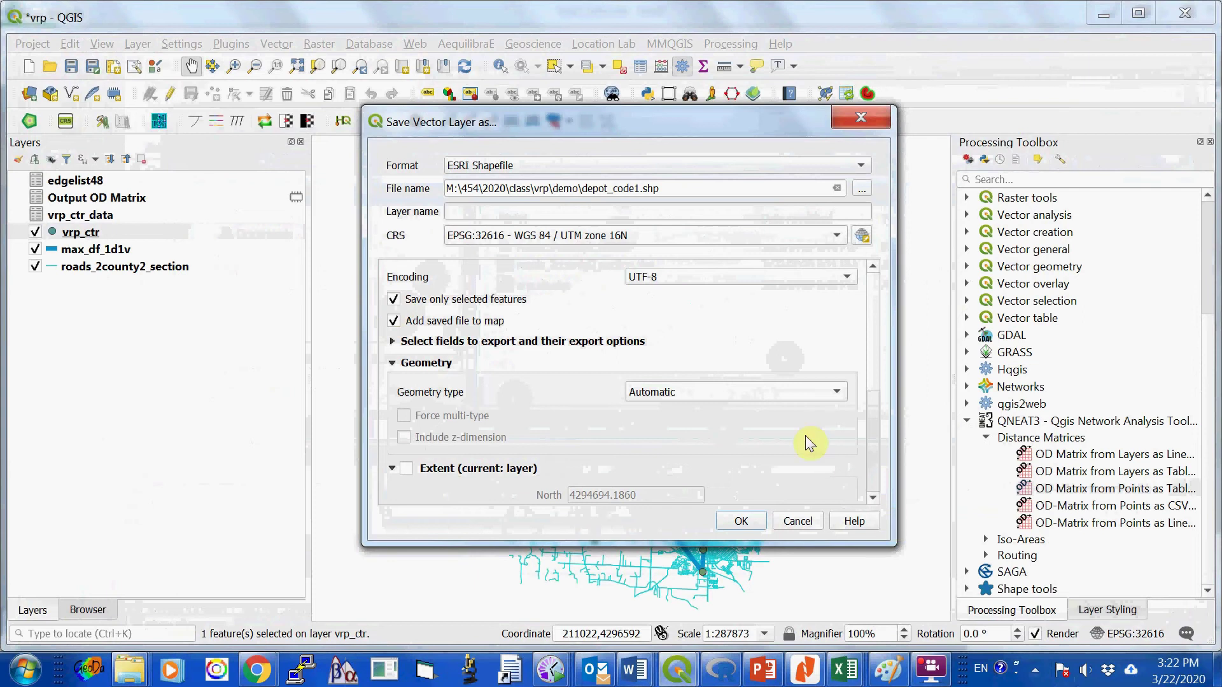
{"action": "left_click", "coordinate": [733, 522]}
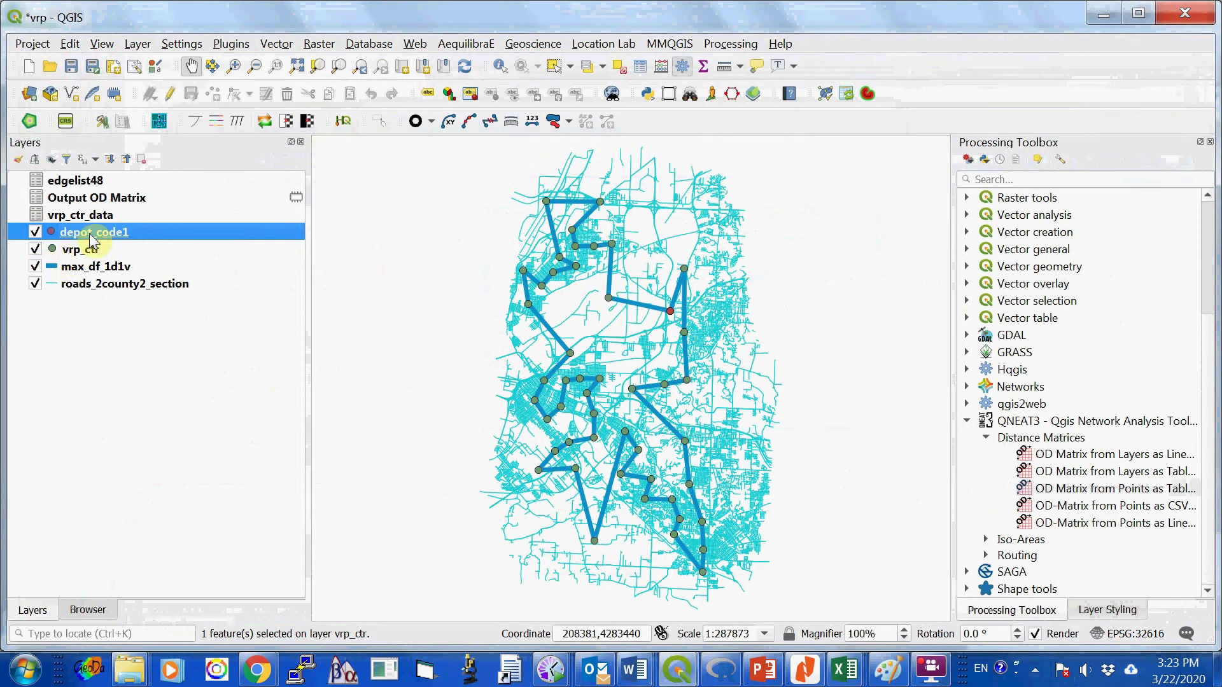
Change the depot_code1 marker colour to bright red, #e6161d.
{"action": "right_click", "coordinate": [129, 234]}
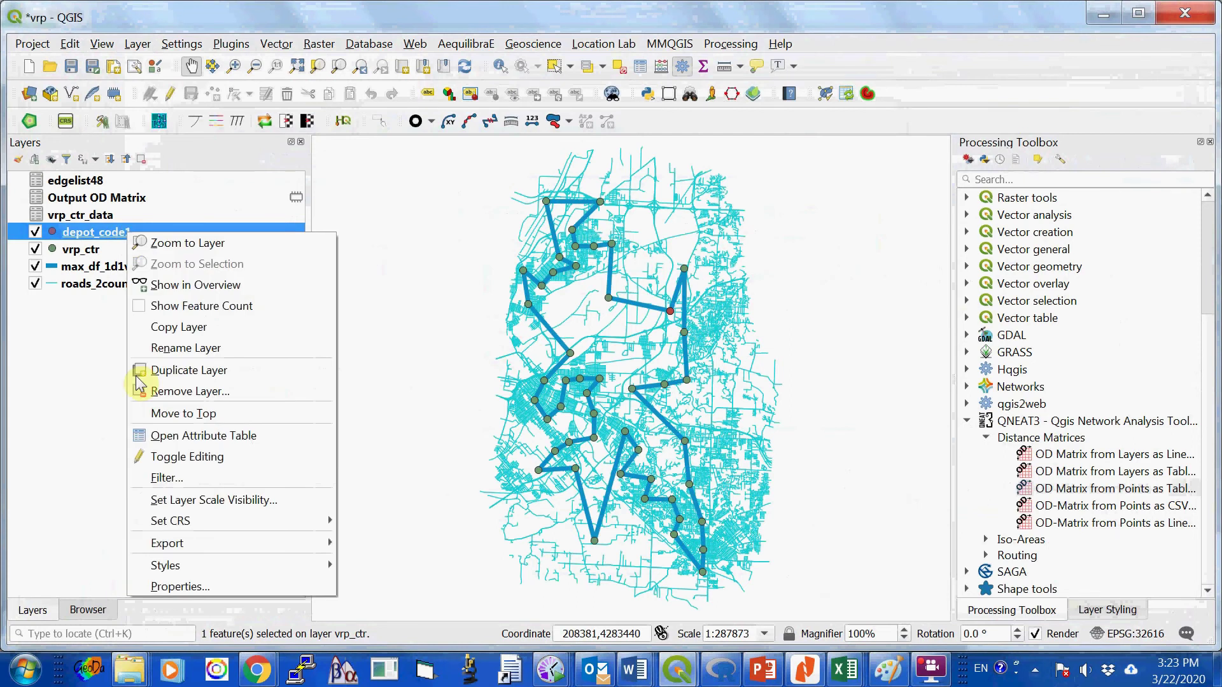
{"action": "left_click", "coordinate": [172, 587]}
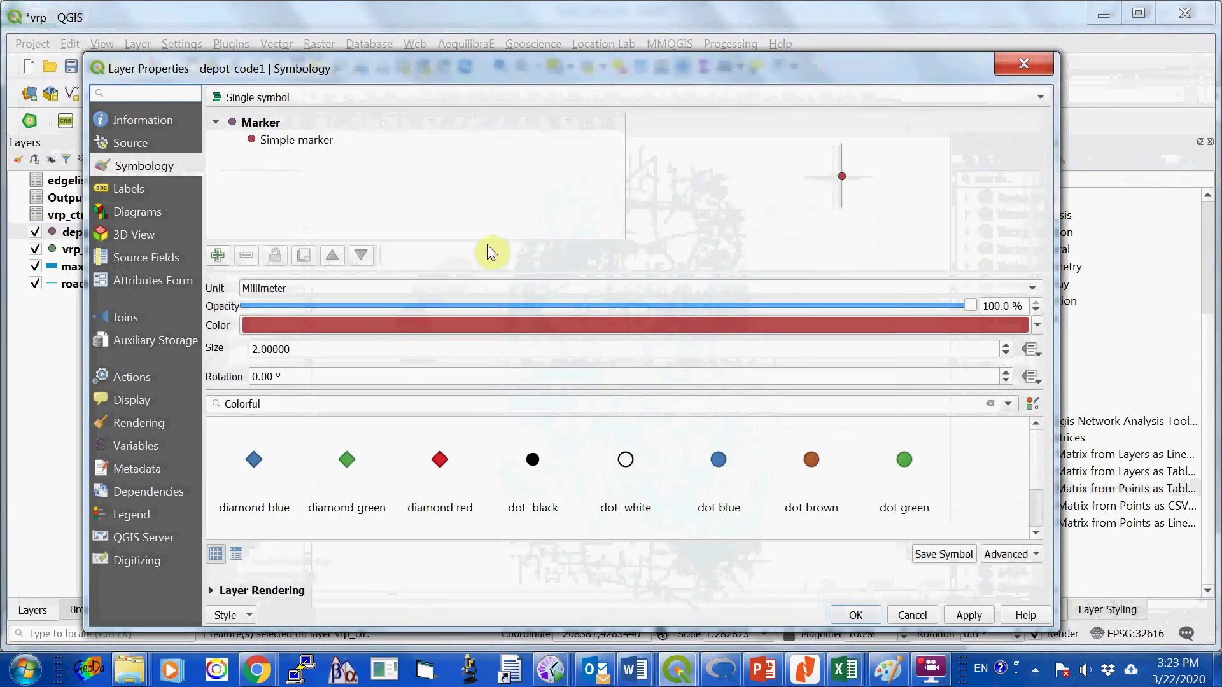
{"action": "left_click_drag", "start_coordinate": [503, 74], "coordinate": [511, 29]}
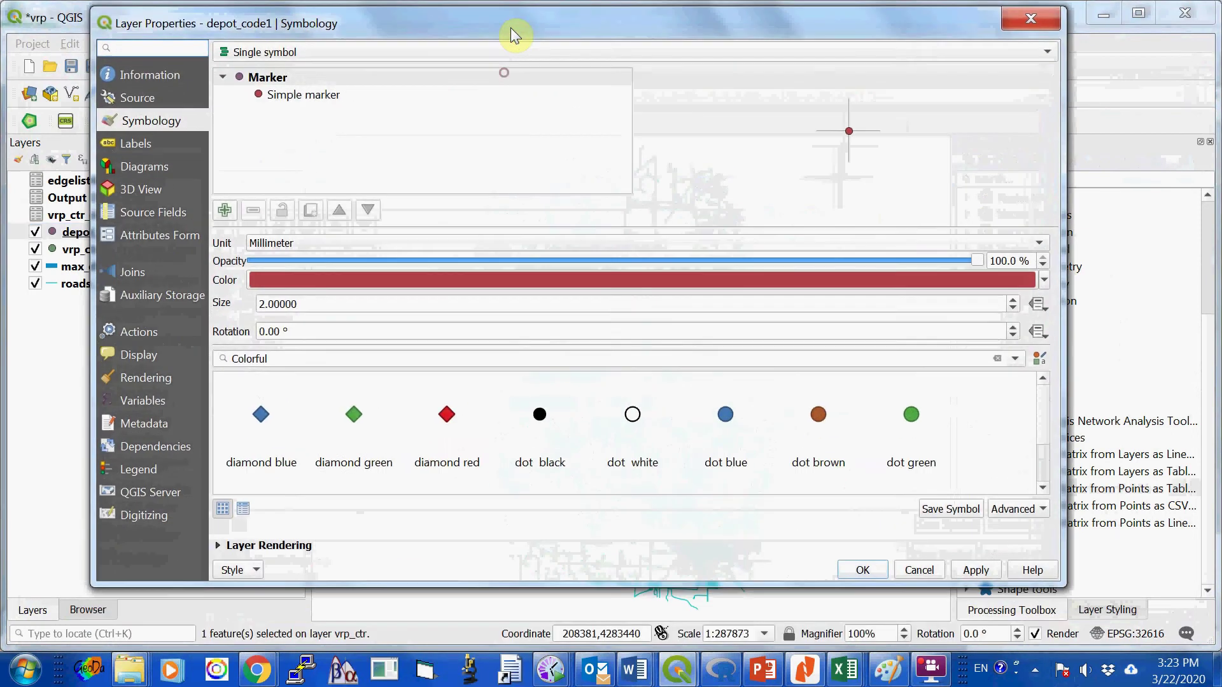
{"action": "left_click", "coordinate": [461, 282]}
{"action": "left_click", "coordinate": [614, 312]}
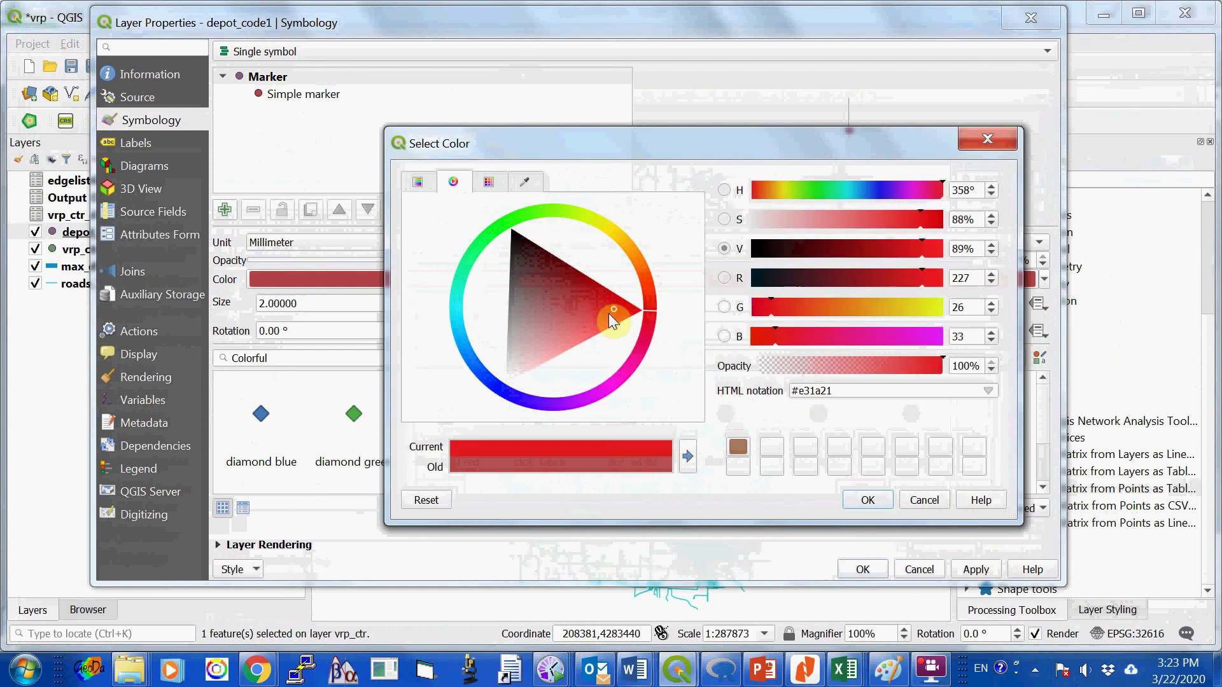
{"action": "left_click_drag", "start_coordinate": [608, 313], "coordinate": [617, 308]}
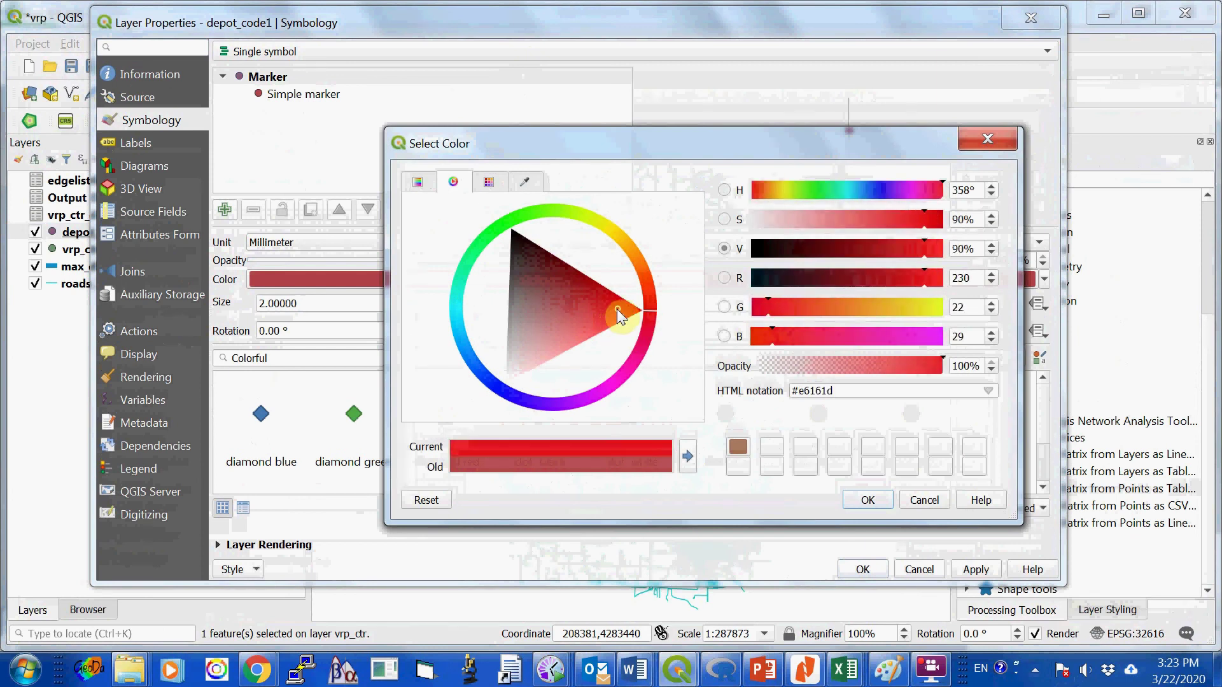
{"action": "left_click", "coordinate": [867, 500]}
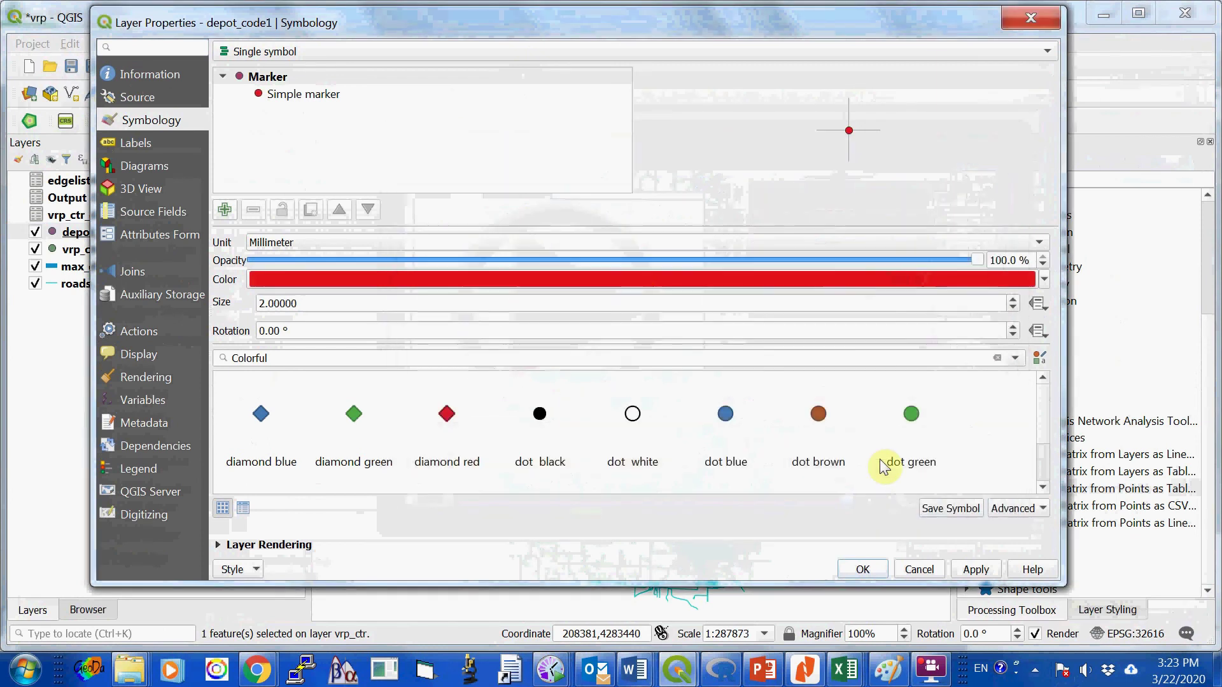
Increase the depot_code1 marker size to 3.6 millimetres and apply the symbology.
{"action": "left_click", "coordinate": [1013, 300]}
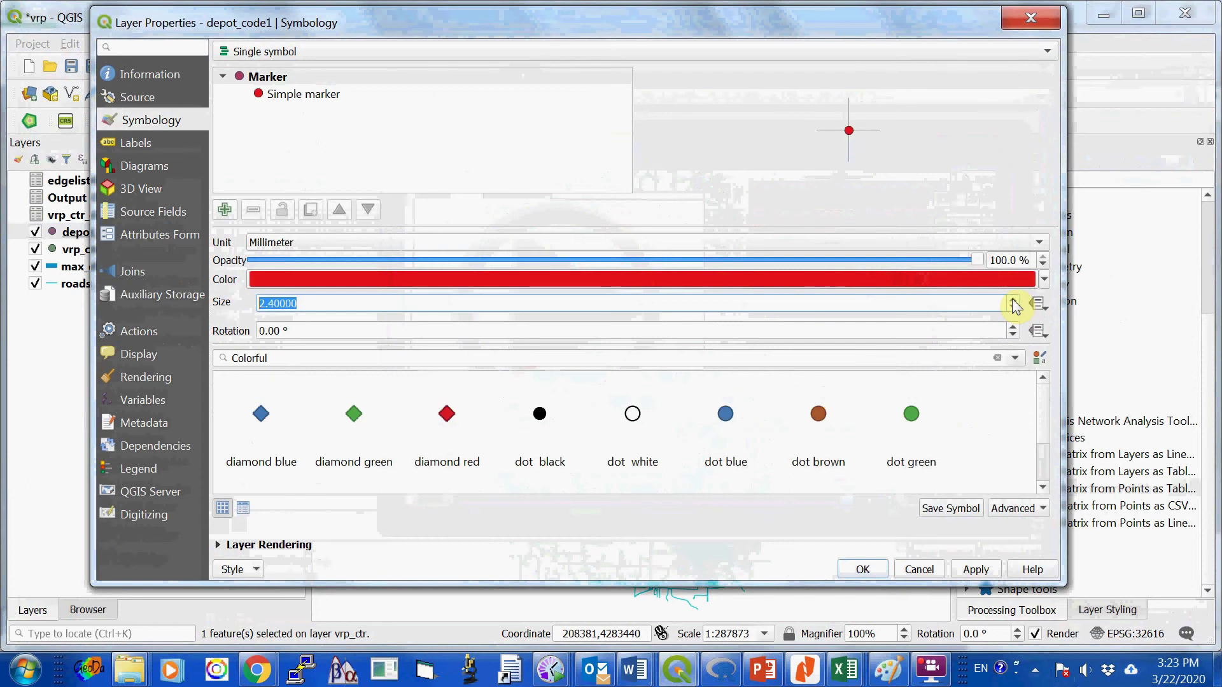
{"action": "left_click", "coordinate": [1014, 301]}
{"action": "left_click", "coordinate": [1013, 299]}
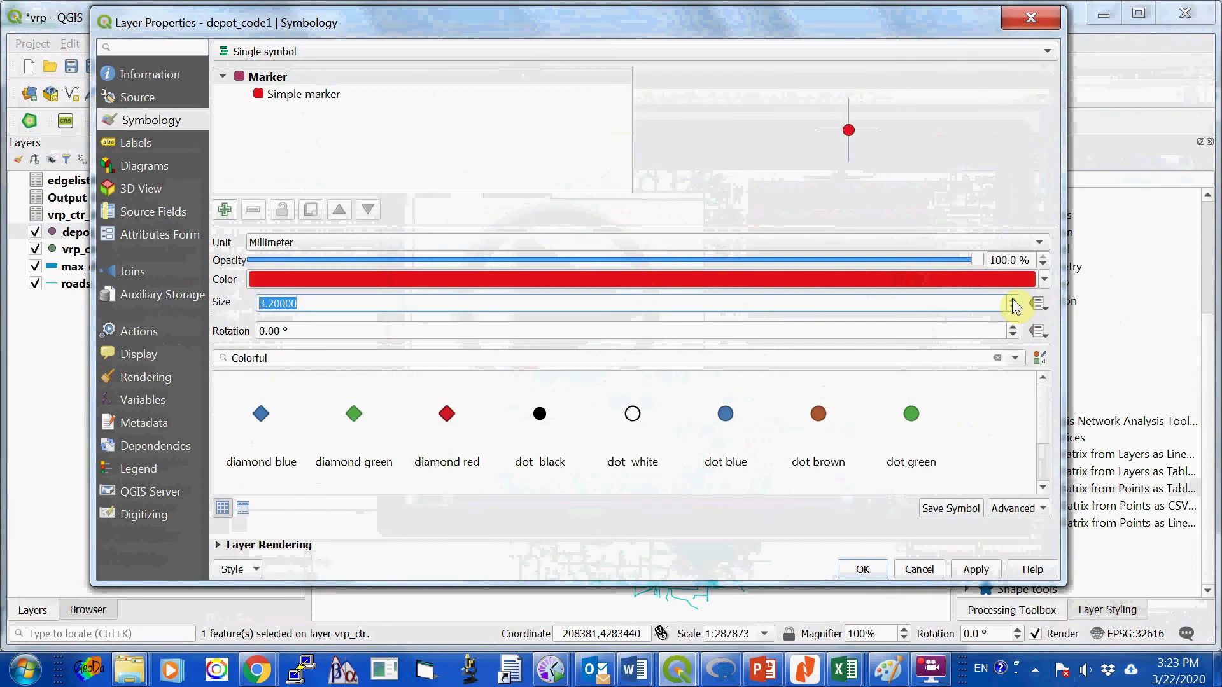
{"action": "left_click", "coordinate": [1013, 299]}
{"action": "left_click", "coordinate": [1014, 299]}
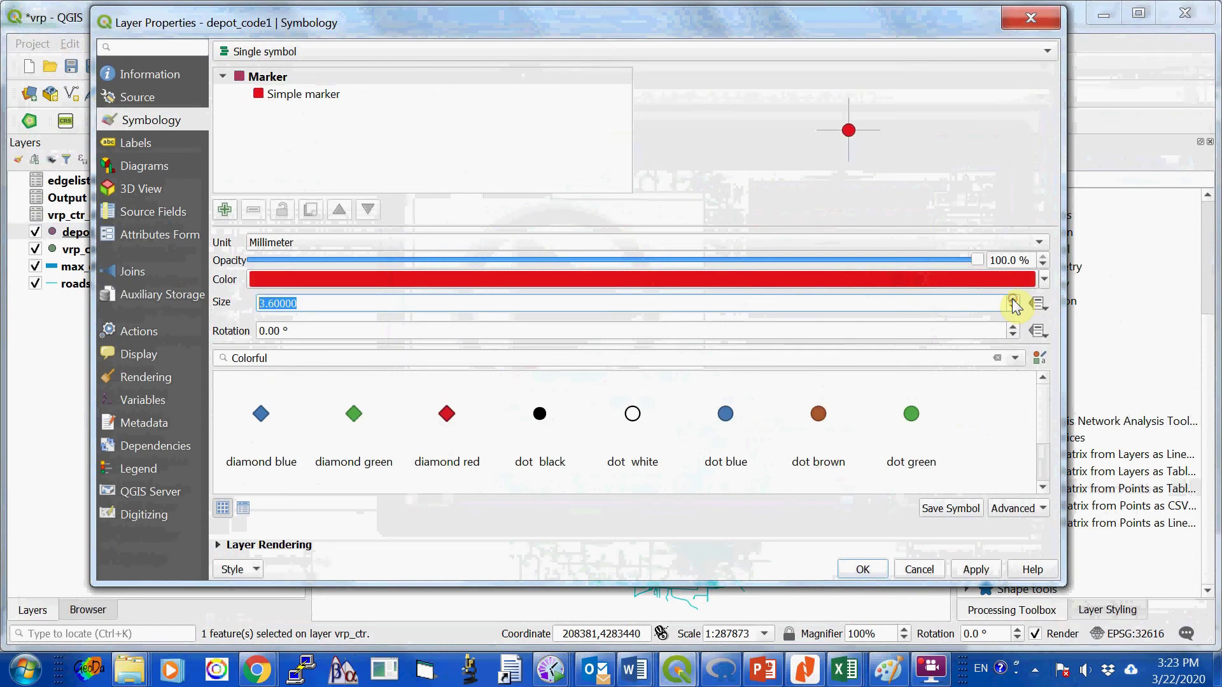
{"action": "left_click", "coordinate": [860, 570]}
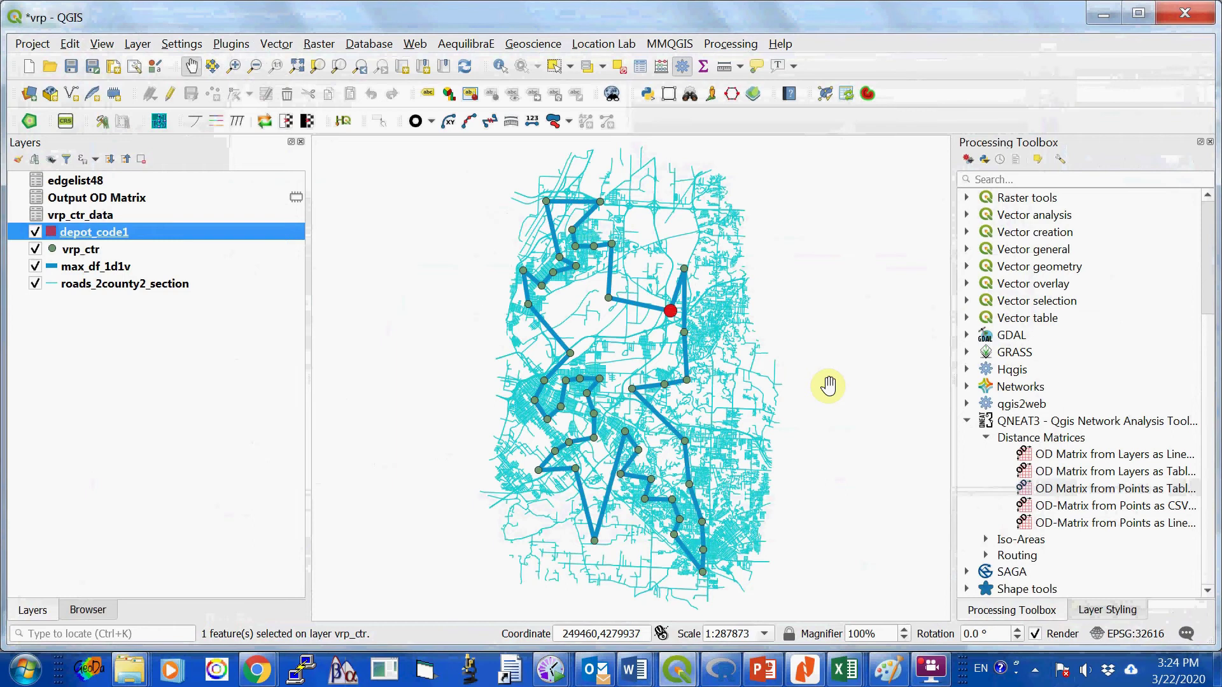
{"action": "left_click", "coordinate": [696, 319]}
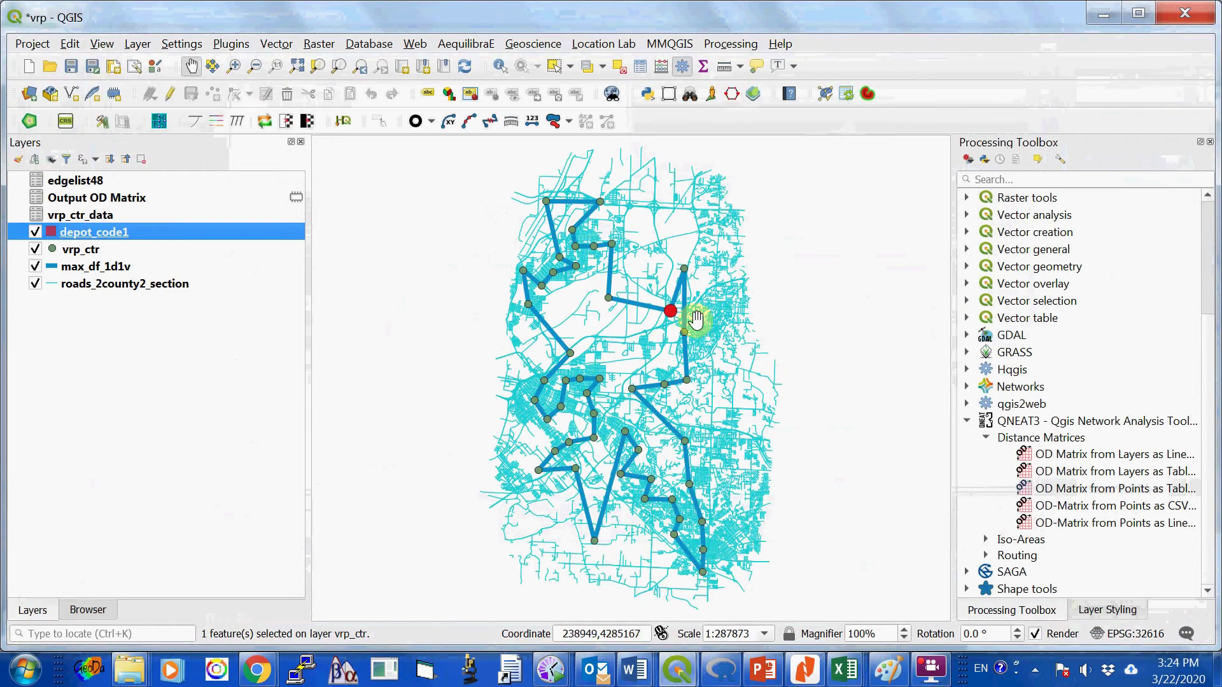
{"action": "left_click", "coordinate": [698, 331]}
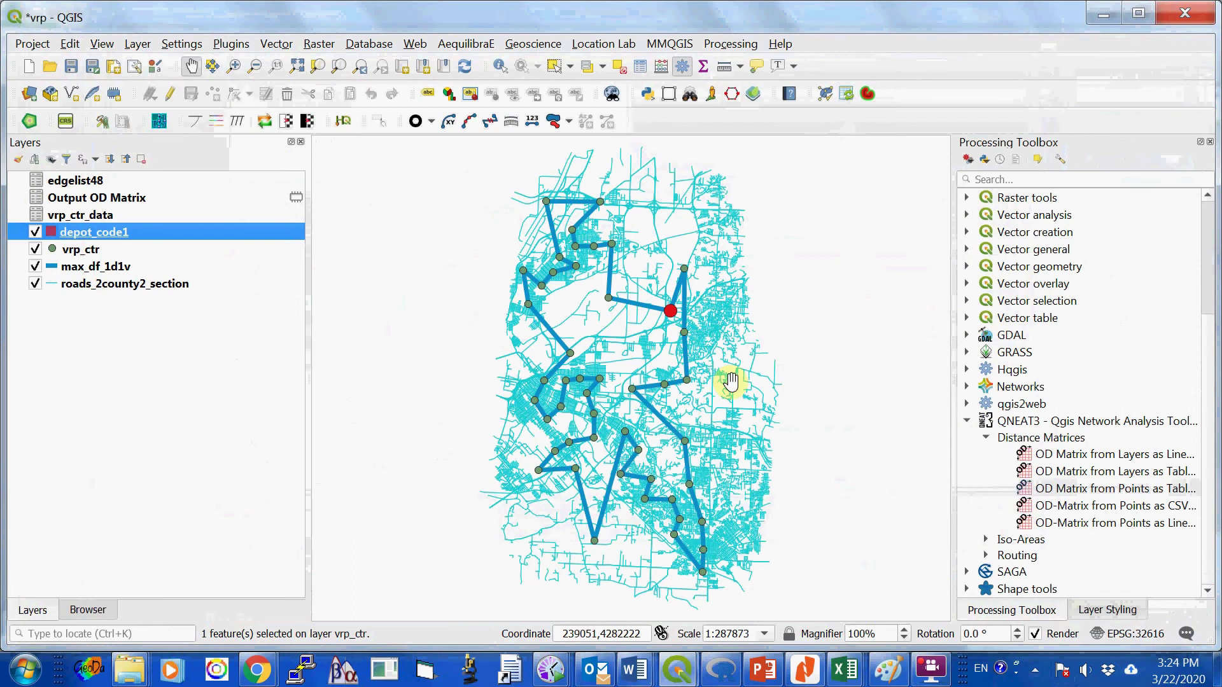
{"action": "left_click", "coordinate": [703, 549]}
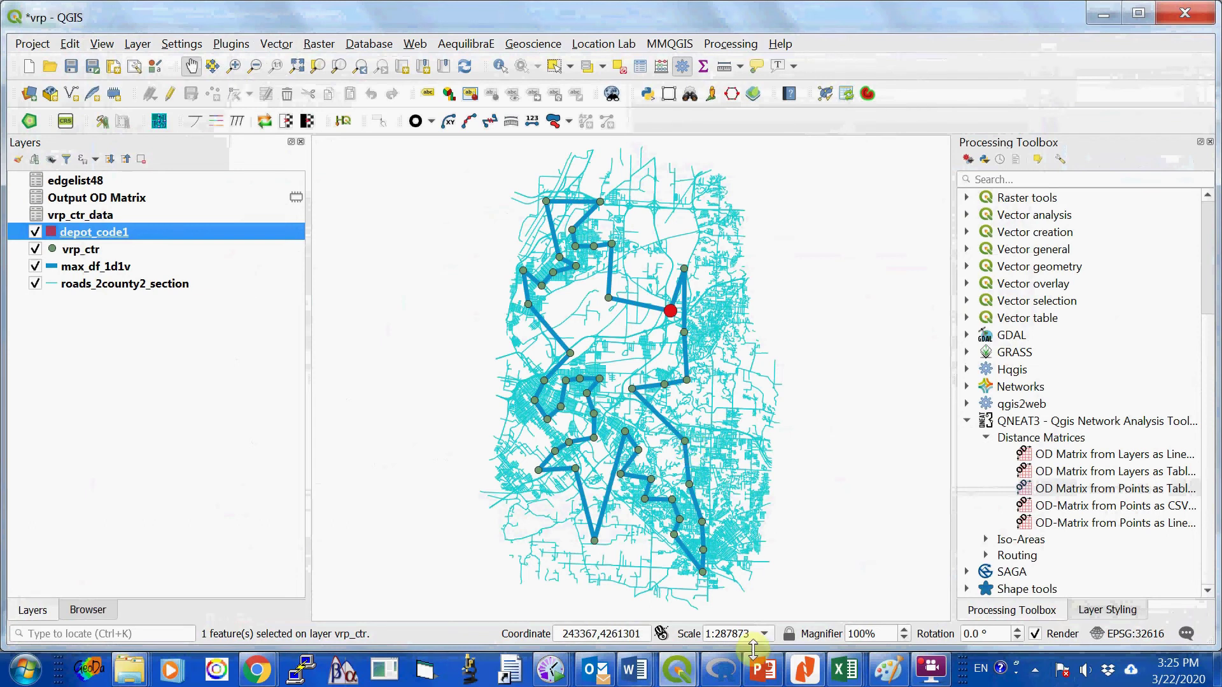
Switch to RGui, bring the VRP_routes2lines2020.R script into view at its beginning, enlarge its text and widen its editor window.
{"action": "left_click", "coordinate": [722, 675]}
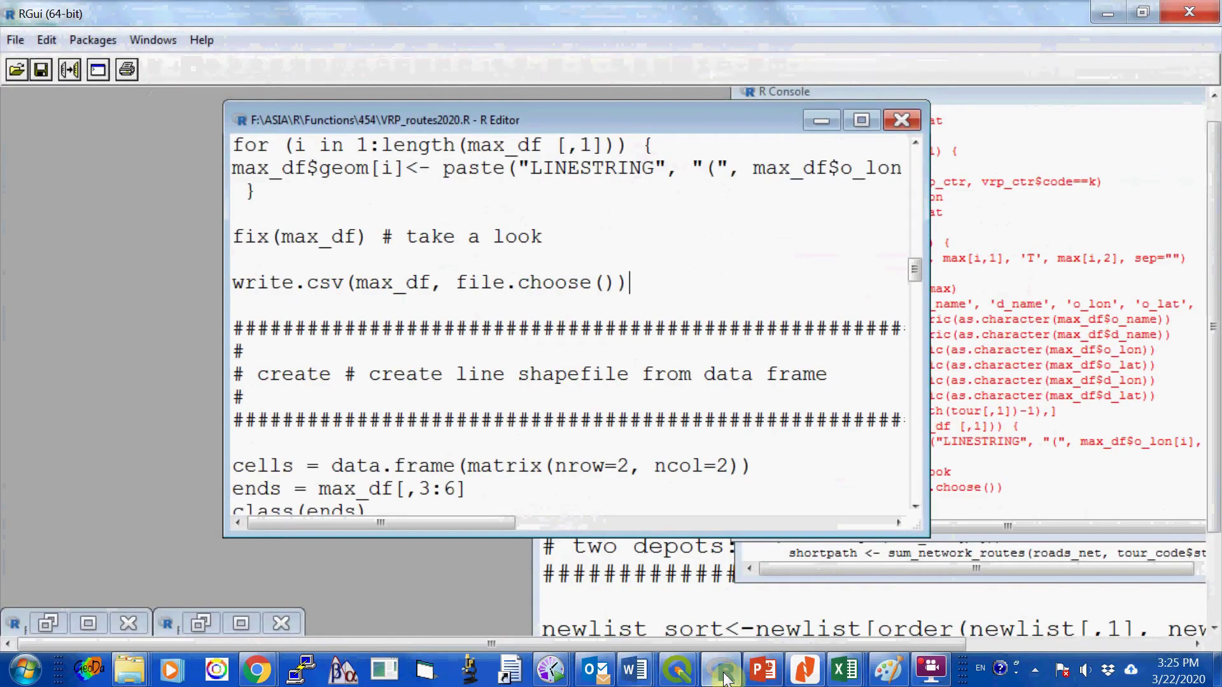
{"action": "left_click_drag", "start_coordinate": [307, 78], "coordinate": [569, 210]}
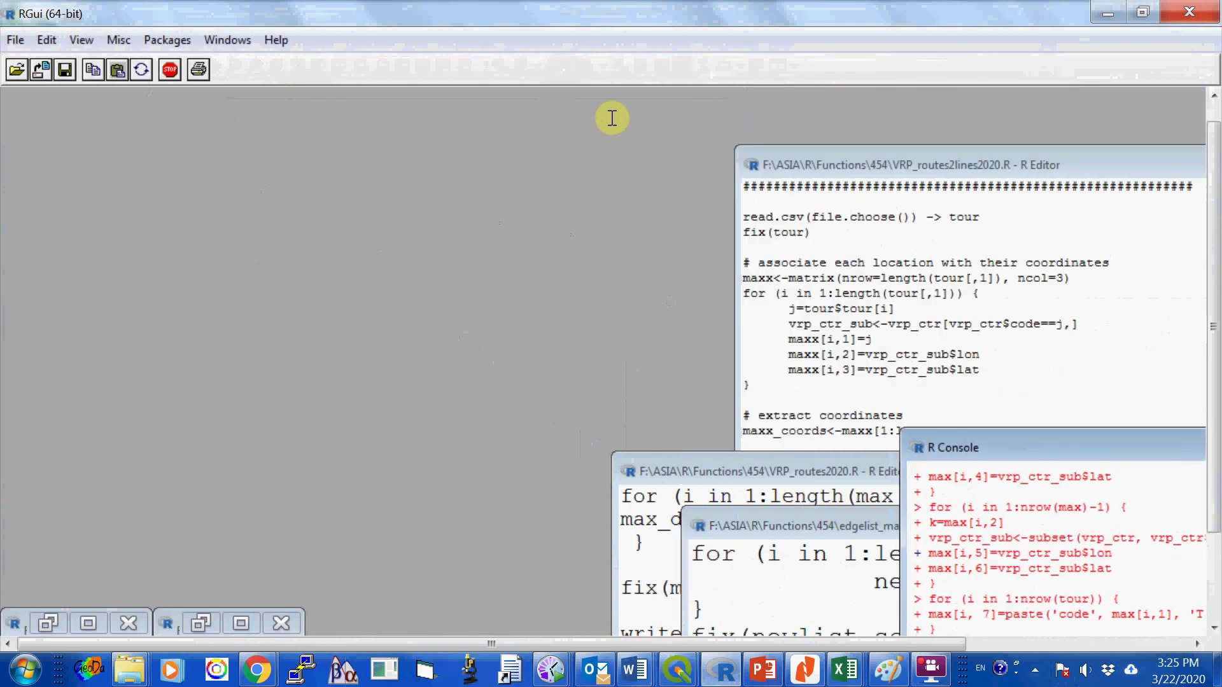
{"action": "left_click", "coordinate": [611, 119]}
{"action": "left_click_drag", "start_coordinate": [764, 165], "coordinate": [248, 129]}
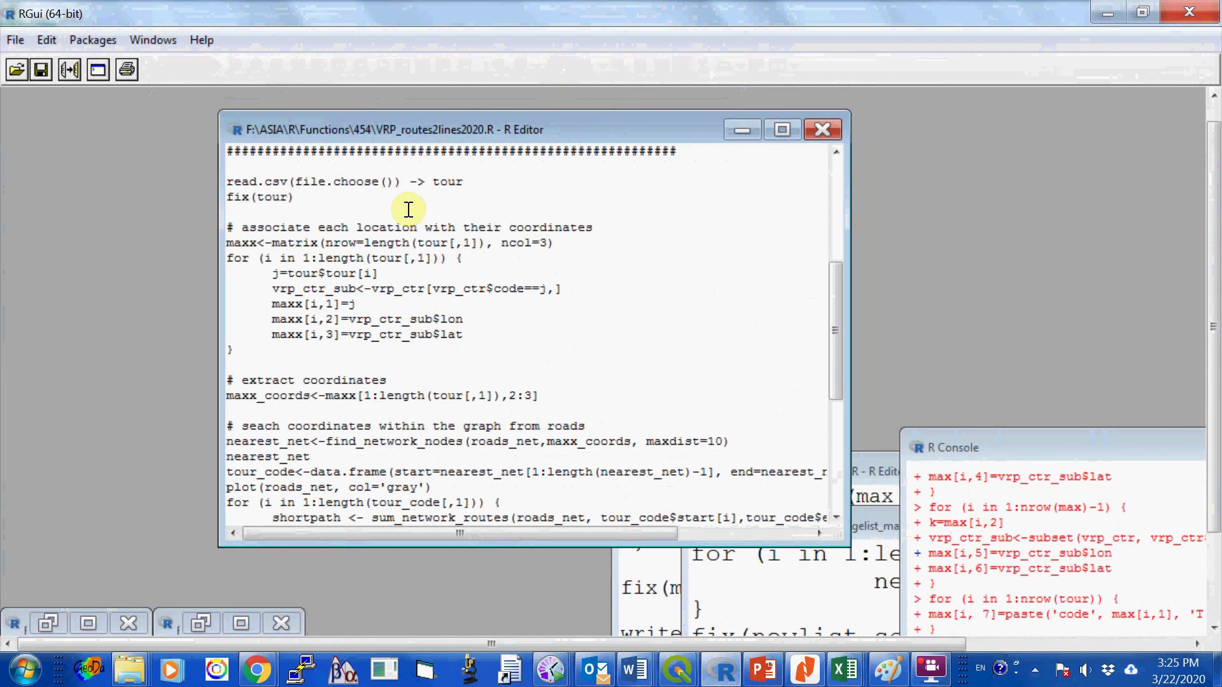
{"action": "scroll", "coordinate": [613, 312], "scroll_direction": "up", "scroll_amount": 6}
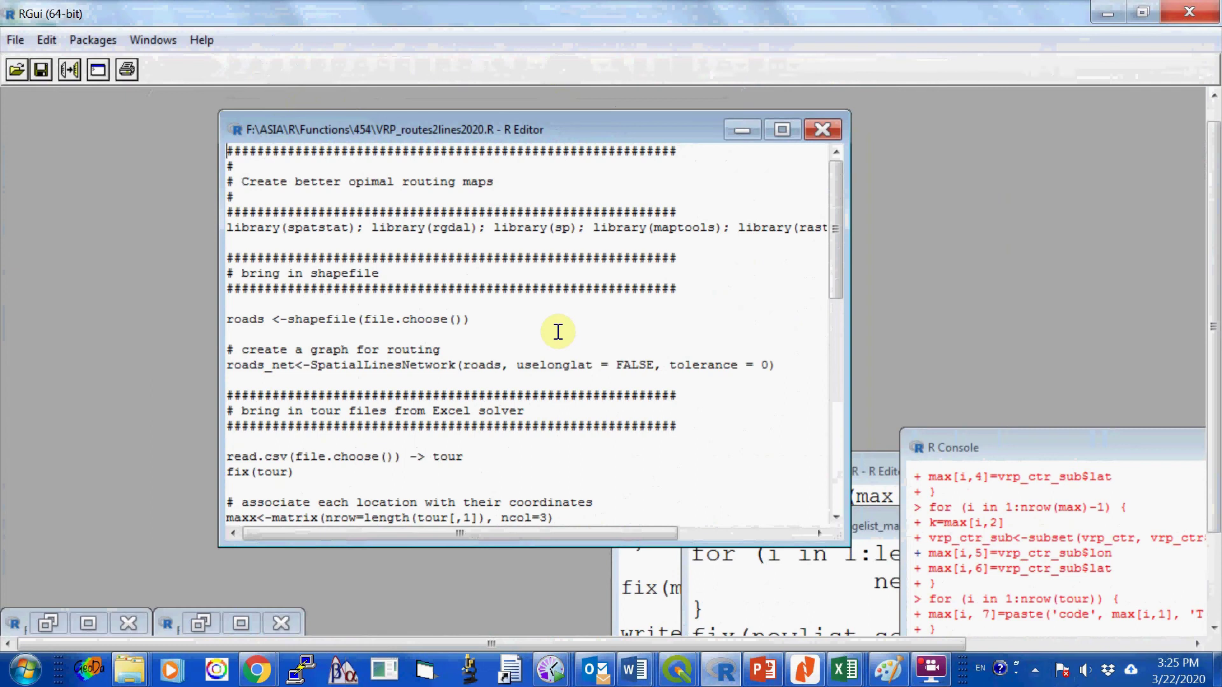
{"action": "scroll", "coordinate": [382, 227], "scroll_direction": "up", "scroll_amount": 3, "text": "ctrl"}
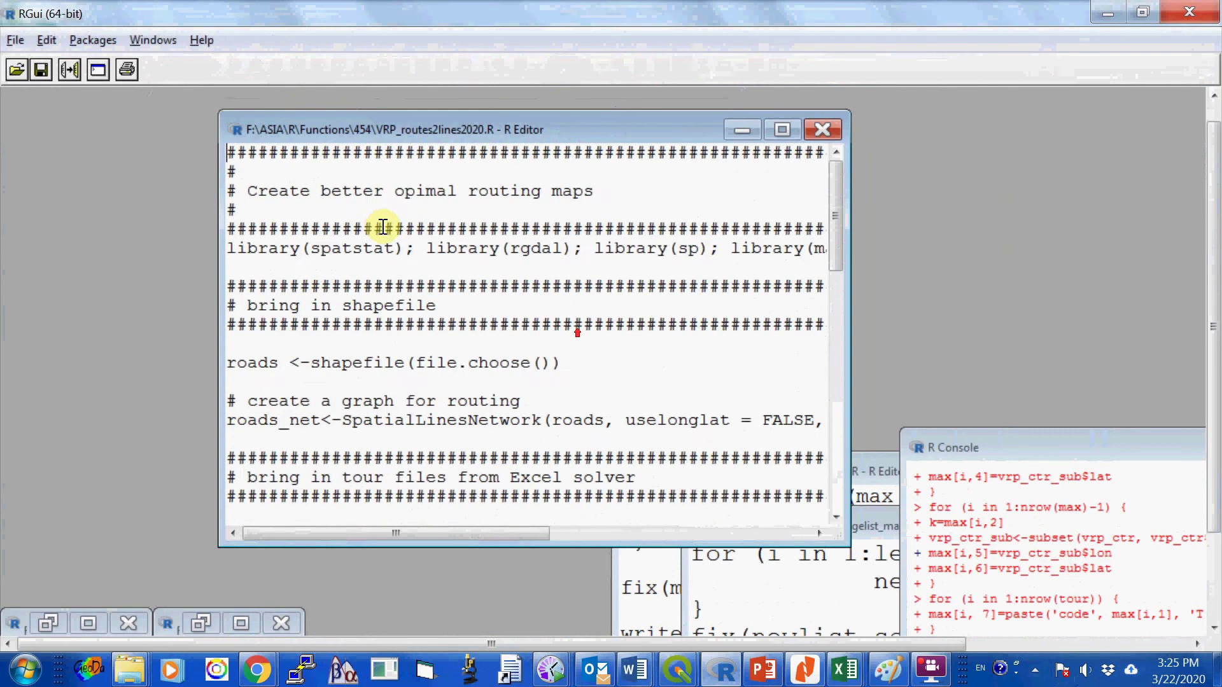
{"action": "scroll", "coordinate": [572, 338], "scroll_direction": "up", "scroll_amount": 1, "text": "ctrl"}
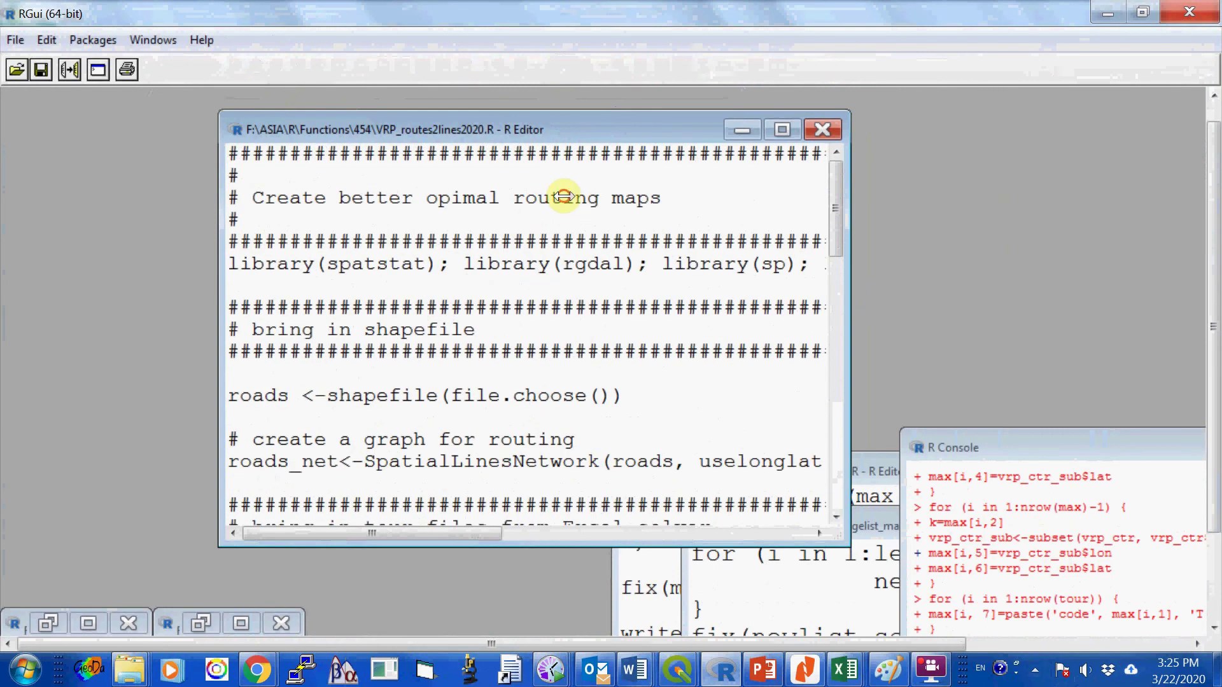
{"action": "left_click_drag", "start_coordinate": [564, 197], "coordinate": [687, 193]}
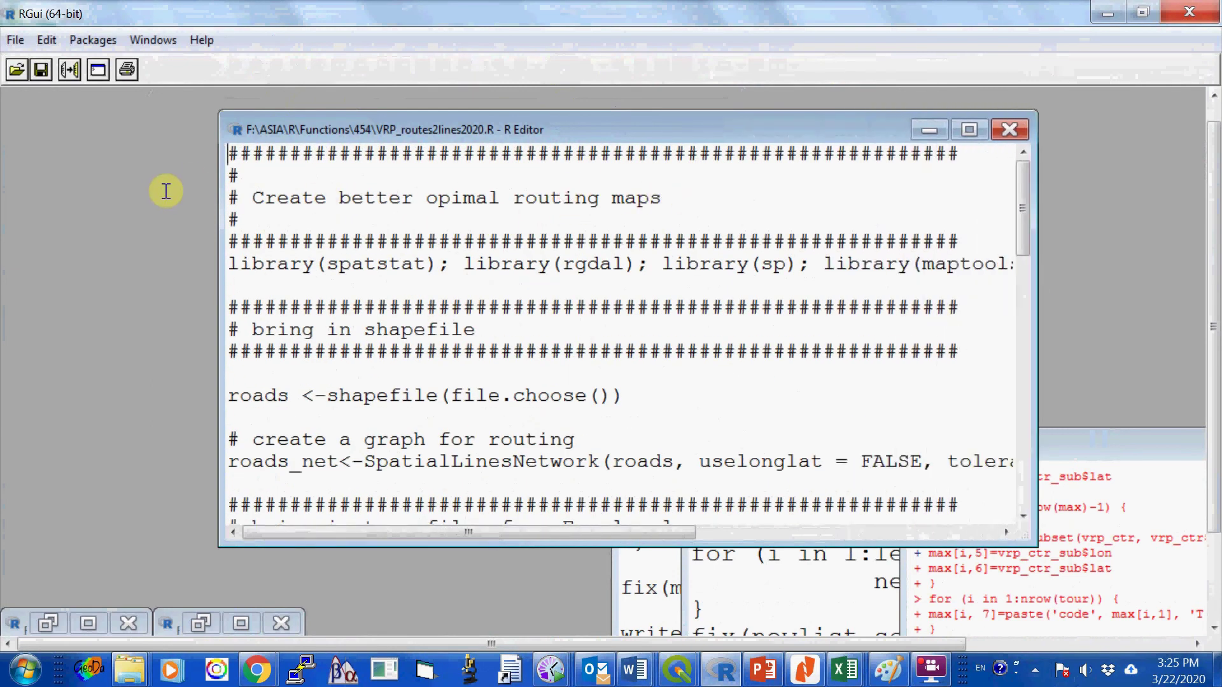
{"action": "key", "text": "Down"}
{"action": "key", "text": "Down"}
{"action": "key", "text": "Down"}
{"action": "key", "text": "Down"}
{"action": "key", "text": "Down"}
{"action": "key", "text": "shift+End"}
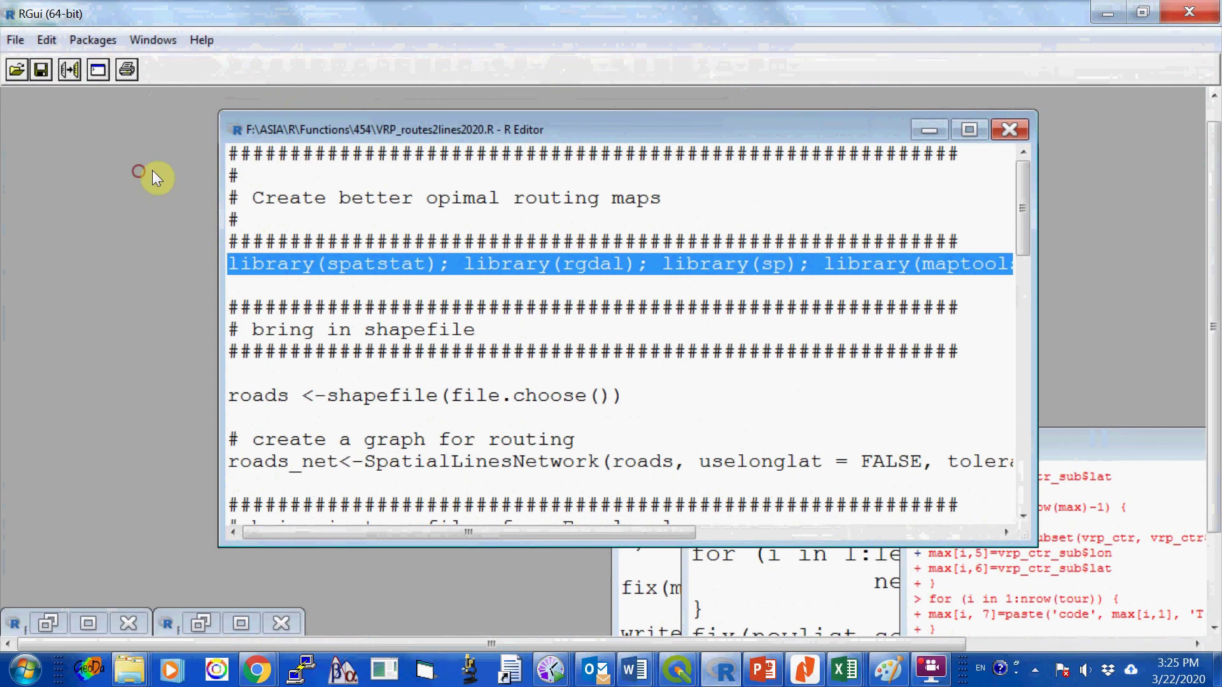
{"action": "right_click", "coordinate": [352, 262]}
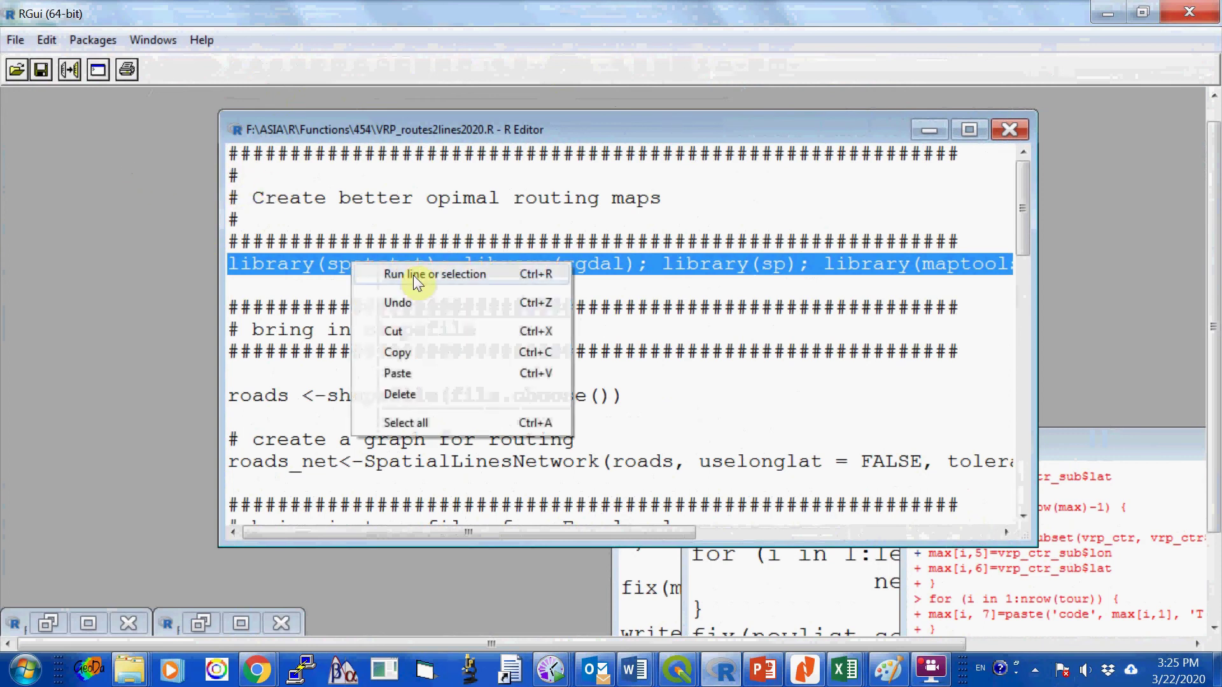
{"action": "key", "text": "Return"}
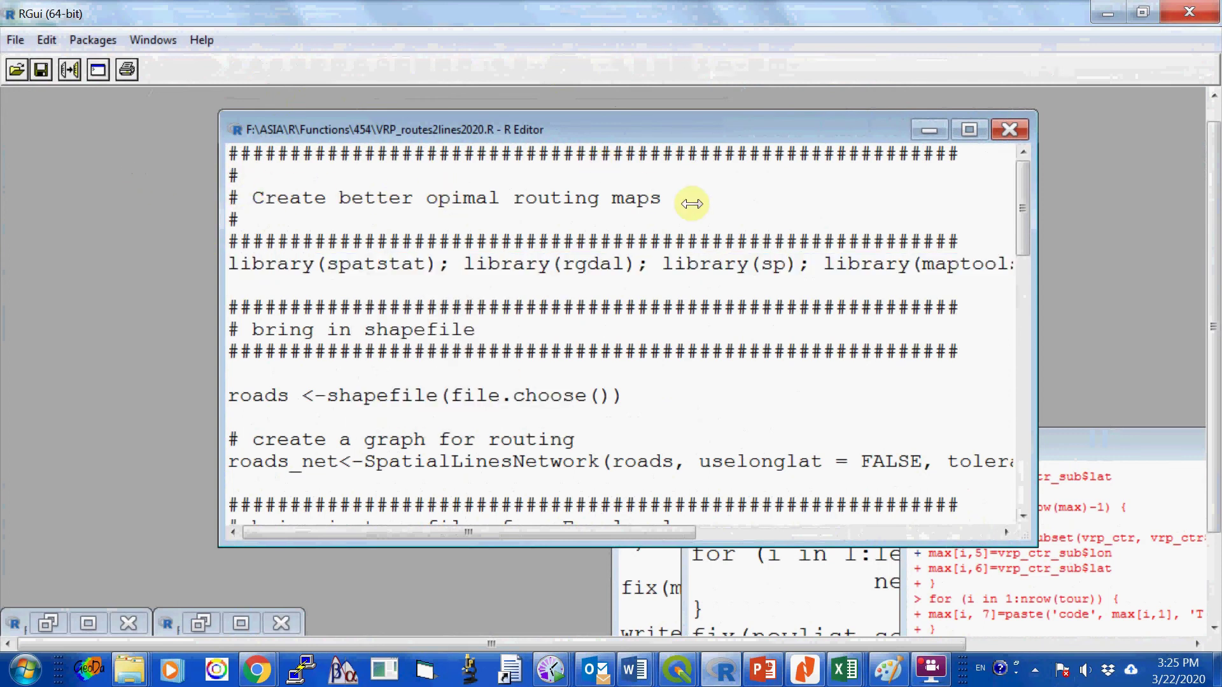
Run the script line that loads the spatstat, rgdal, sp, maptools, raster and stplanr libraries.
{"action": "left_click", "coordinate": [422, 352]}
{"action": "scroll", "coordinate": [536, 353], "scroll_direction": "right", "scroll_amount": 10}
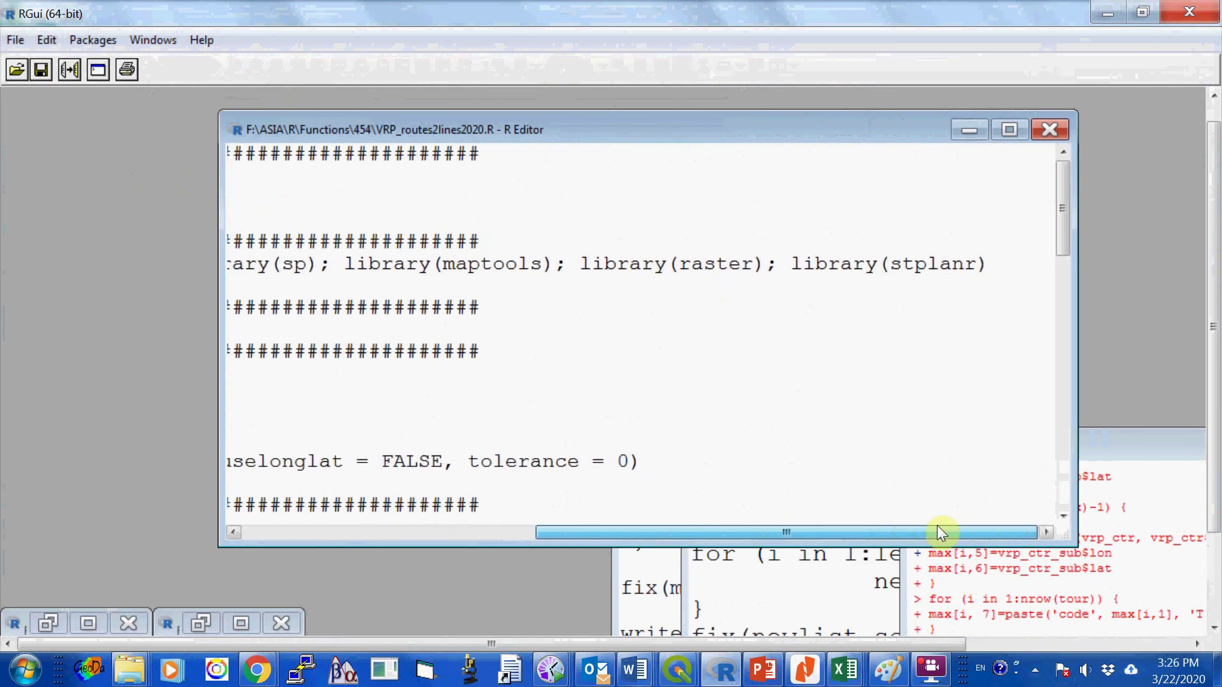
{"action": "left_click", "coordinate": [236, 292]}
{"action": "key", "text": "Up"}
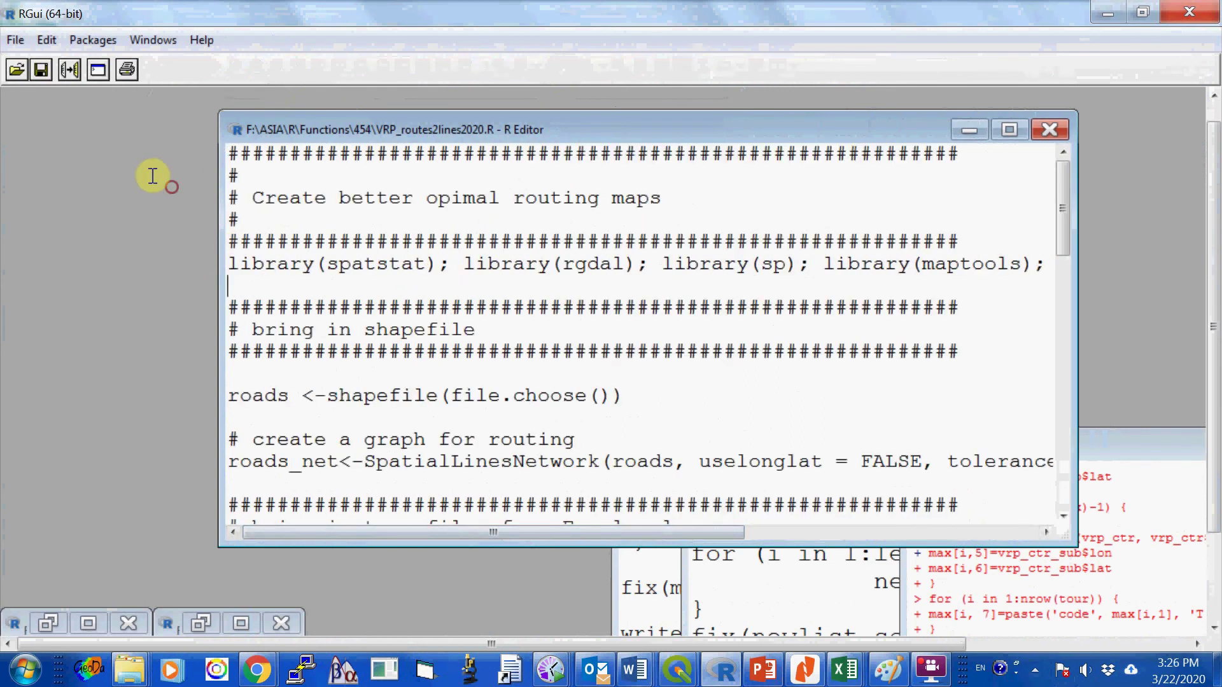
{"action": "key", "text": "shift+End"}
{"action": "right_click", "coordinate": [267, 260]}
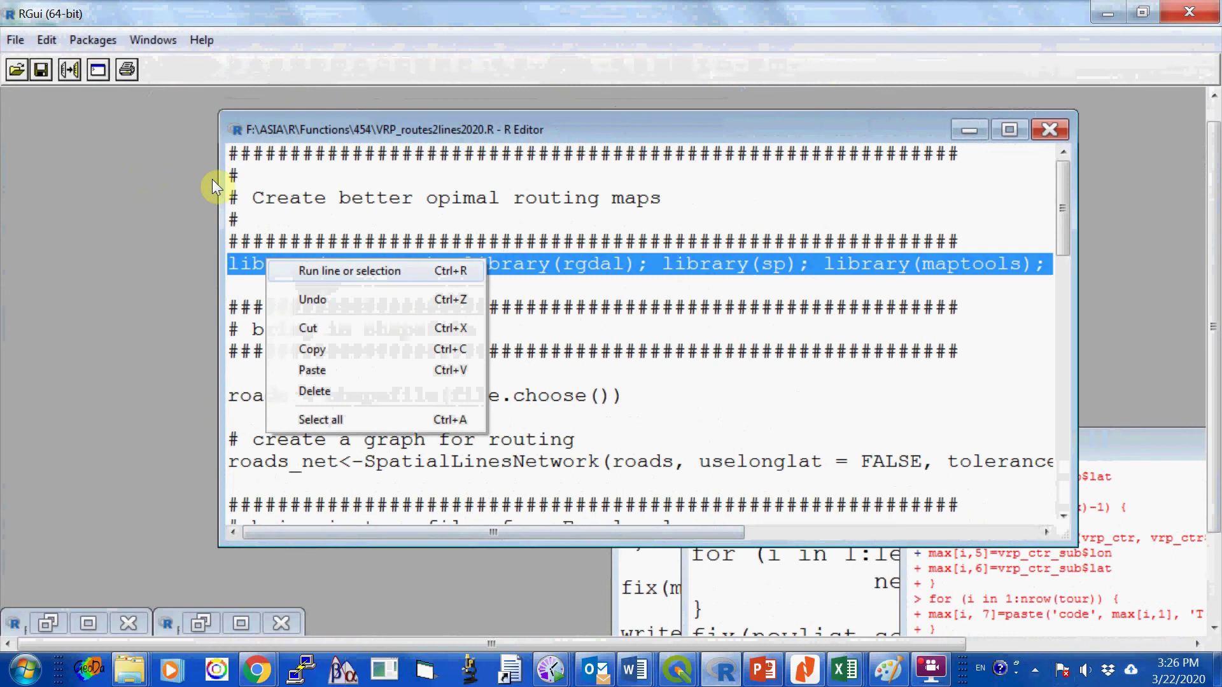
{"action": "key", "text": "Return"}
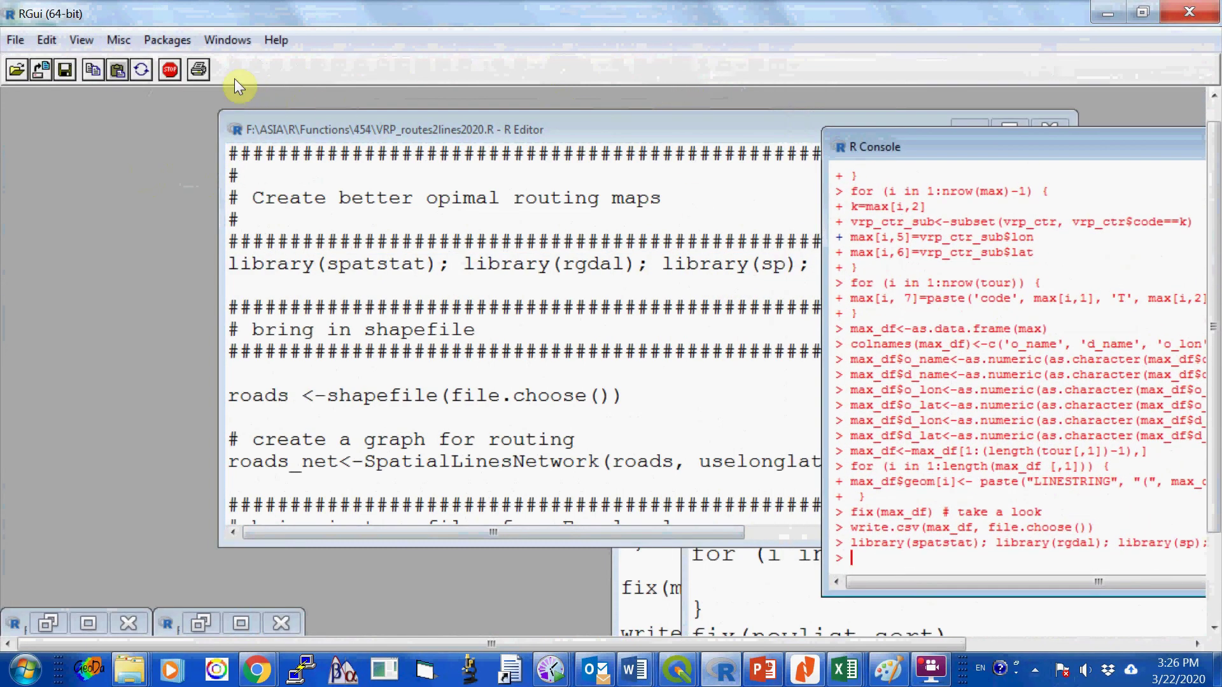
Run the script line roads <-shapefile(file.choose()) to start loading the road shapefile.
{"action": "left_click_drag", "start_coordinate": [306, 129], "coordinate": [272, 107]}
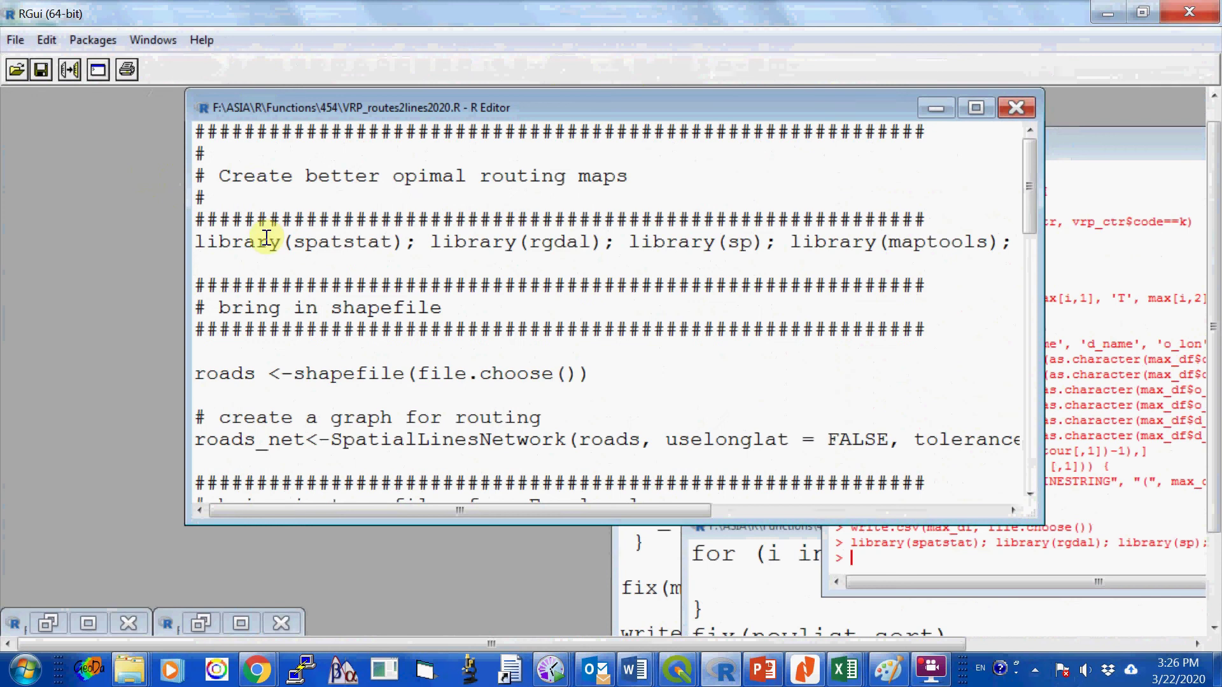
{"action": "scroll", "coordinate": [388, 363], "scroll_direction": "down", "scroll_amount": 1}
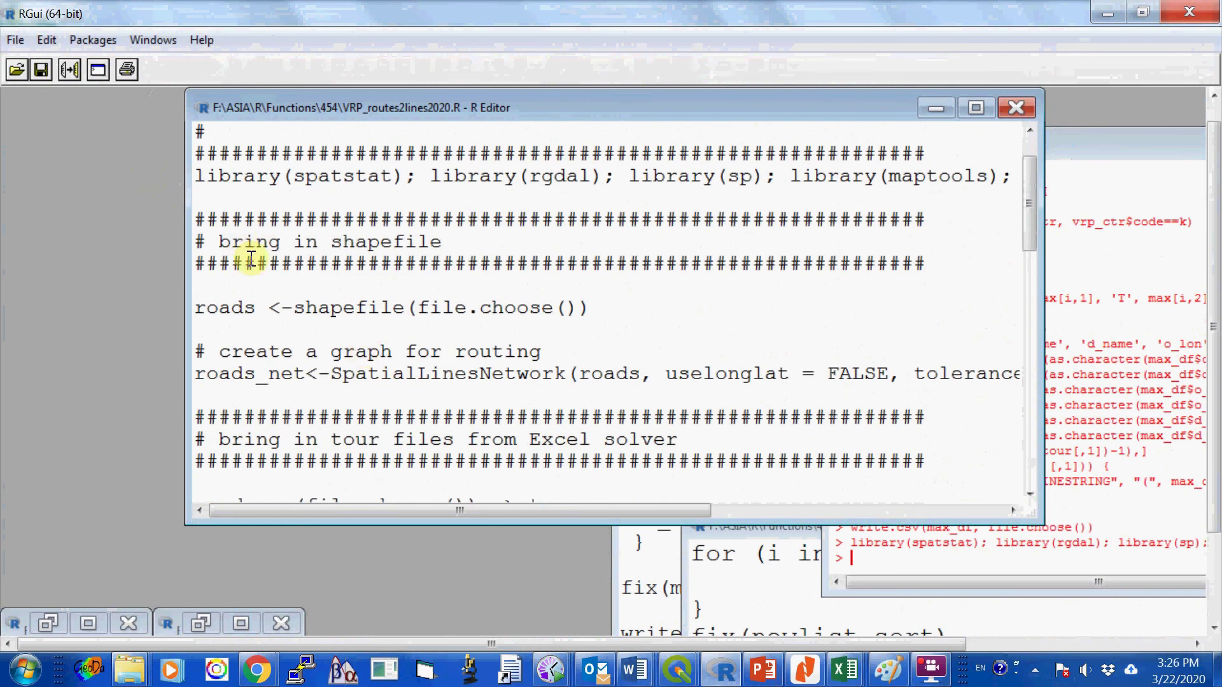
{"action": "scroll", "coordinate": [376, 387], "scroll_direction": "down", "scroll_amount": 2}
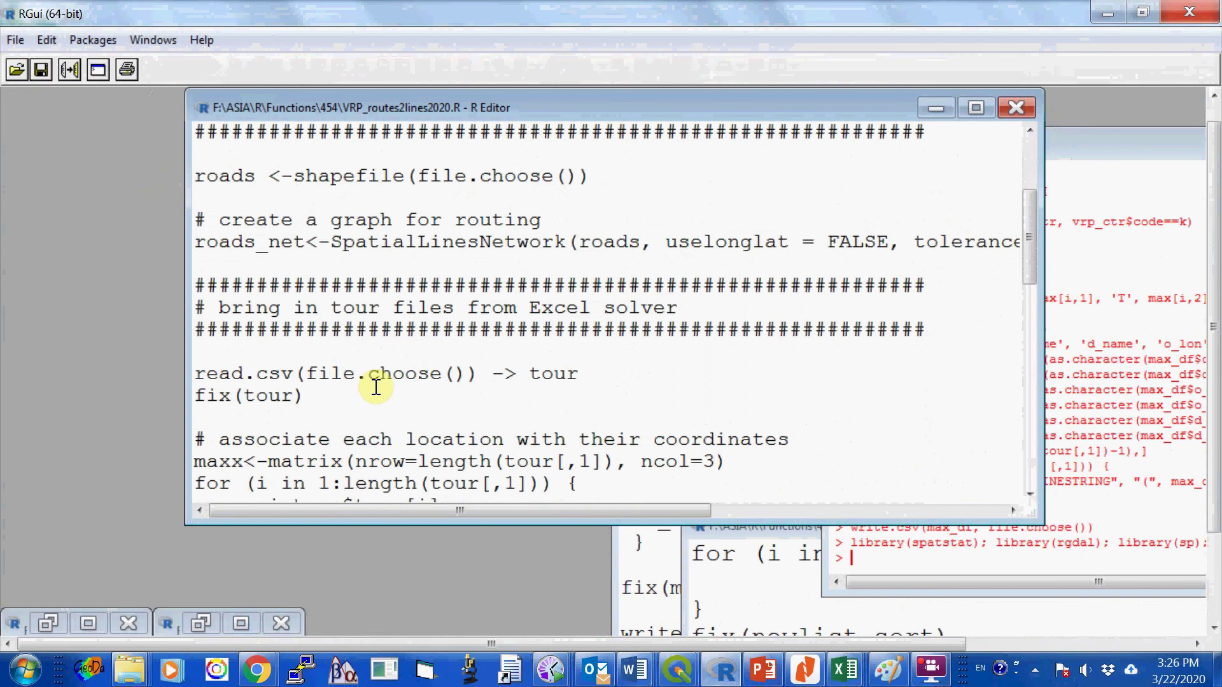
{"action": "scroll", "coordinate": [376, 387], "scroll_direction": "up", "scroll_amount": 2}
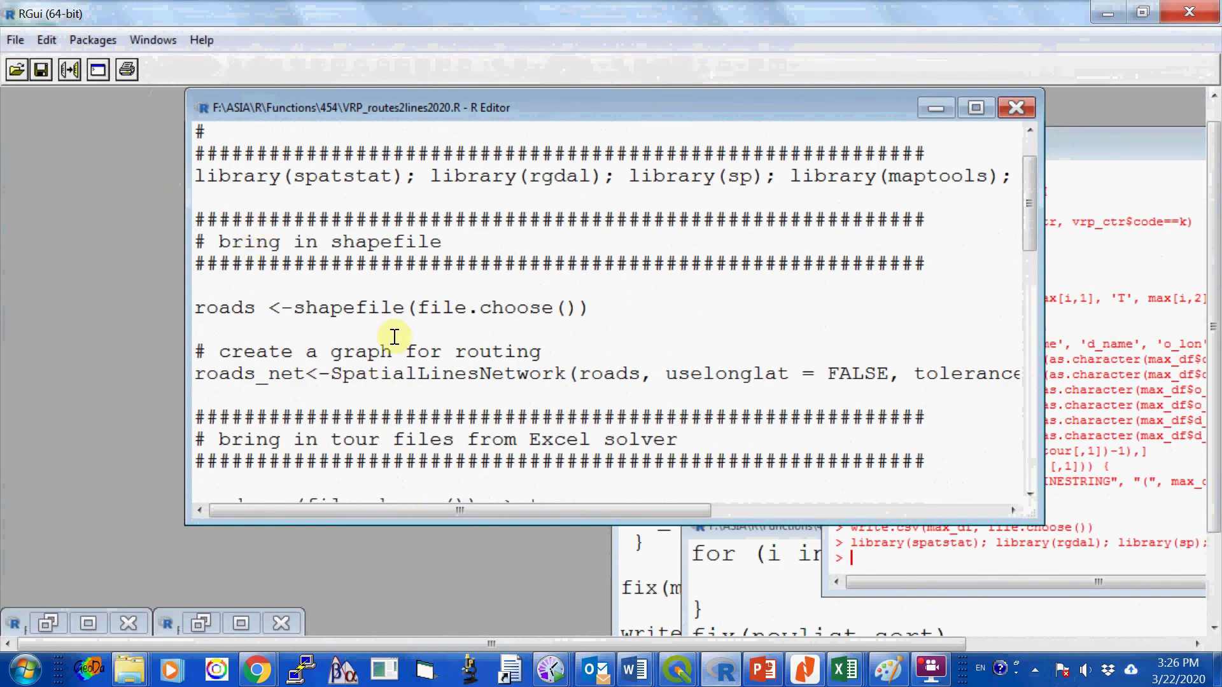
{"action": "left_click", "coordinate": [615, 308]}
{"action": "key", "text": "shift+Home"}
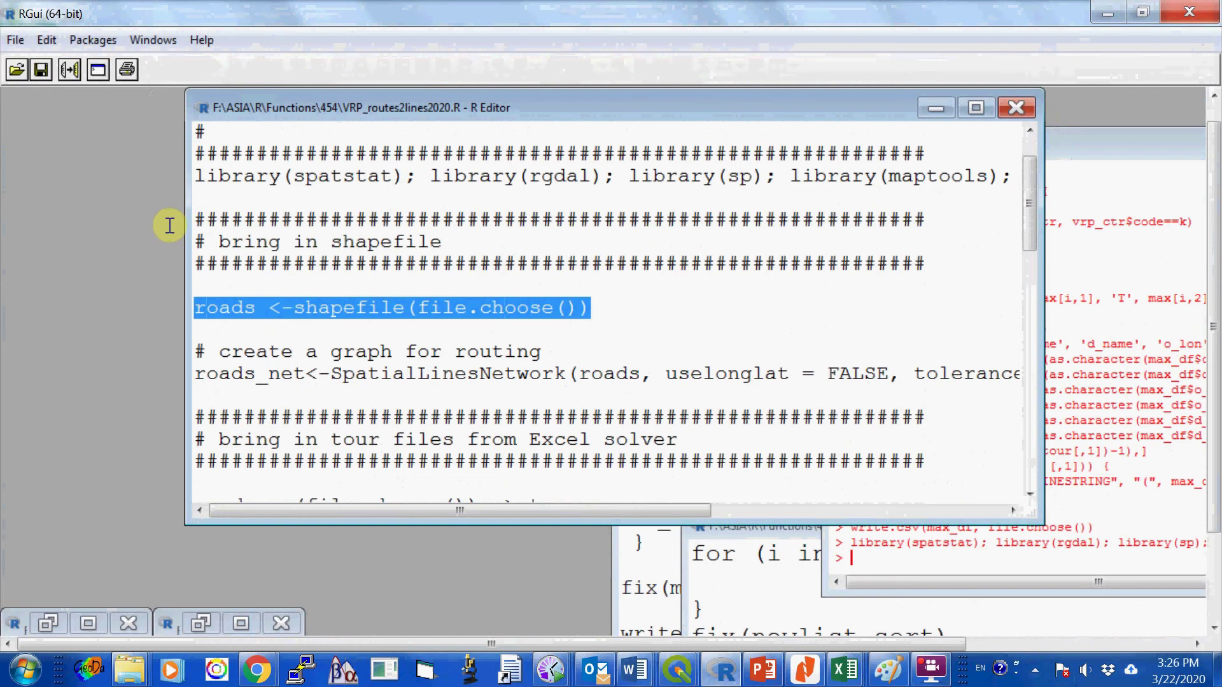
{"action": "left_click", "coordinate": [273, 326]}
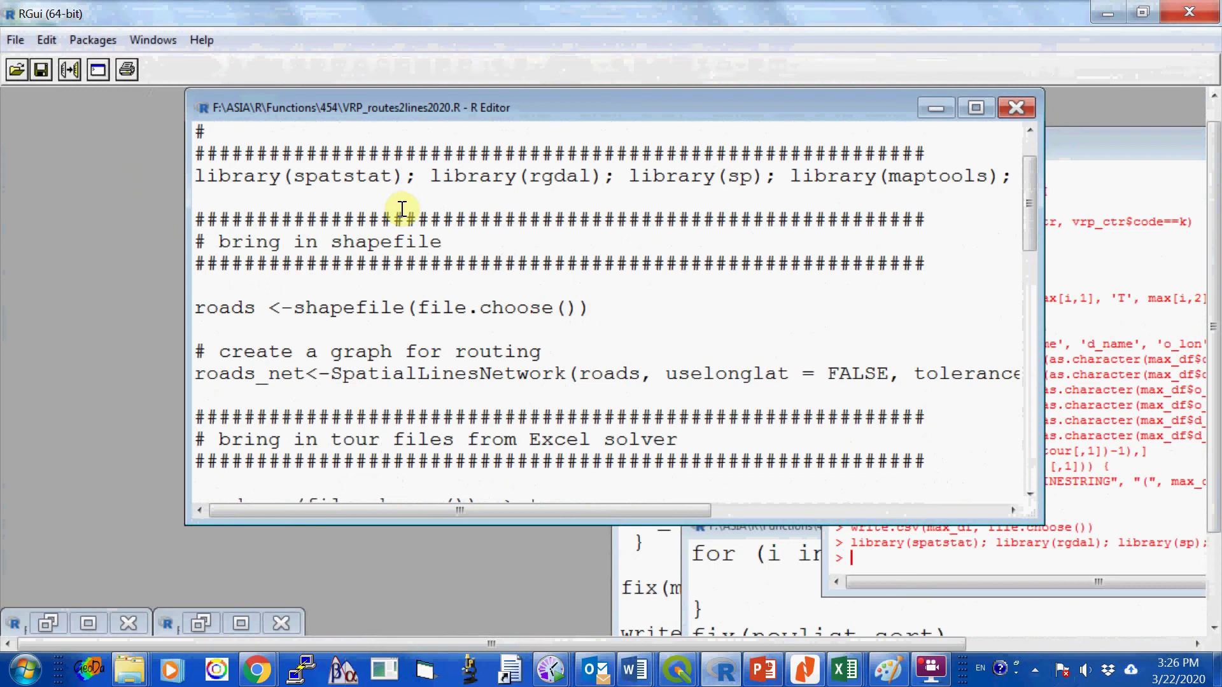
{"action": "left_click_drag", "start_coordinate": [602, 313], "coordinate": [176, 315]}
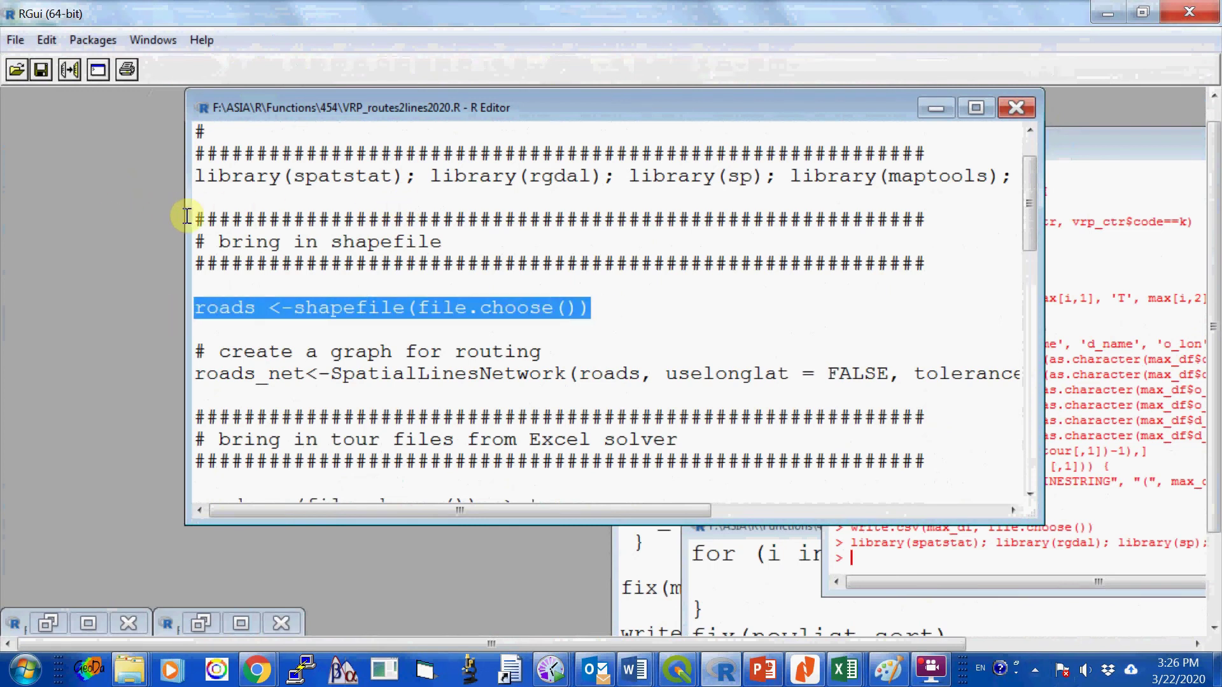
{"action": "right_click", "coordinate": [325, 312]}
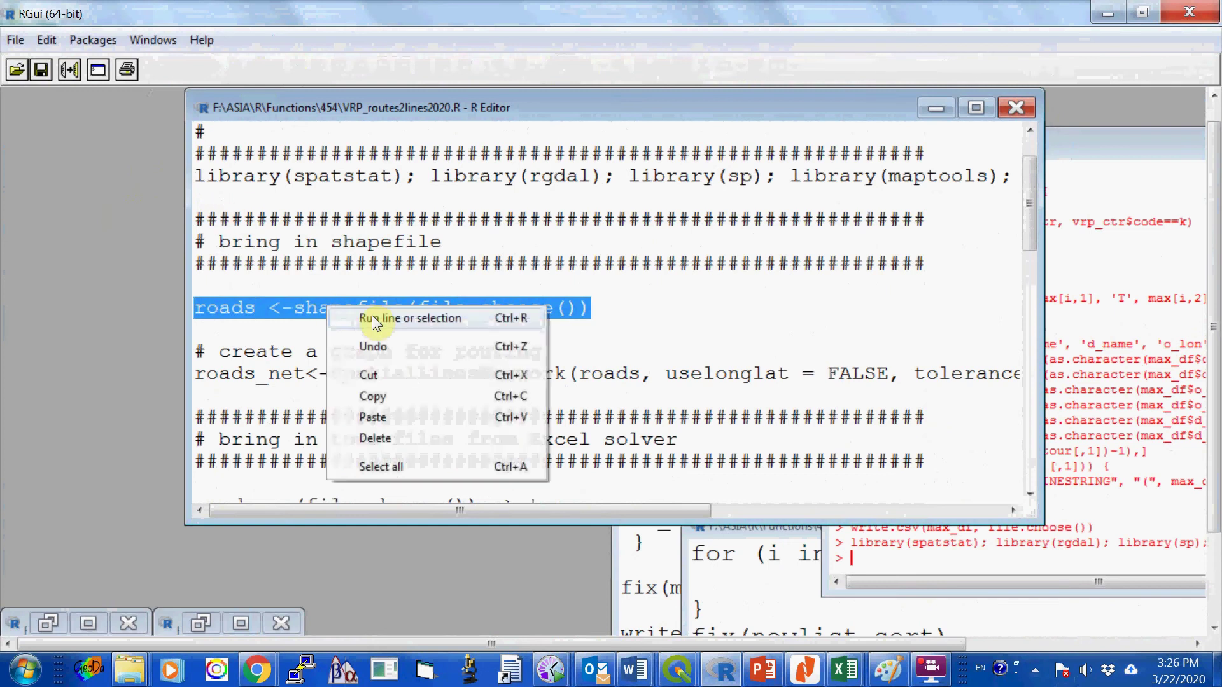
{"action": "left_click", "coordinate": [372, 315]}
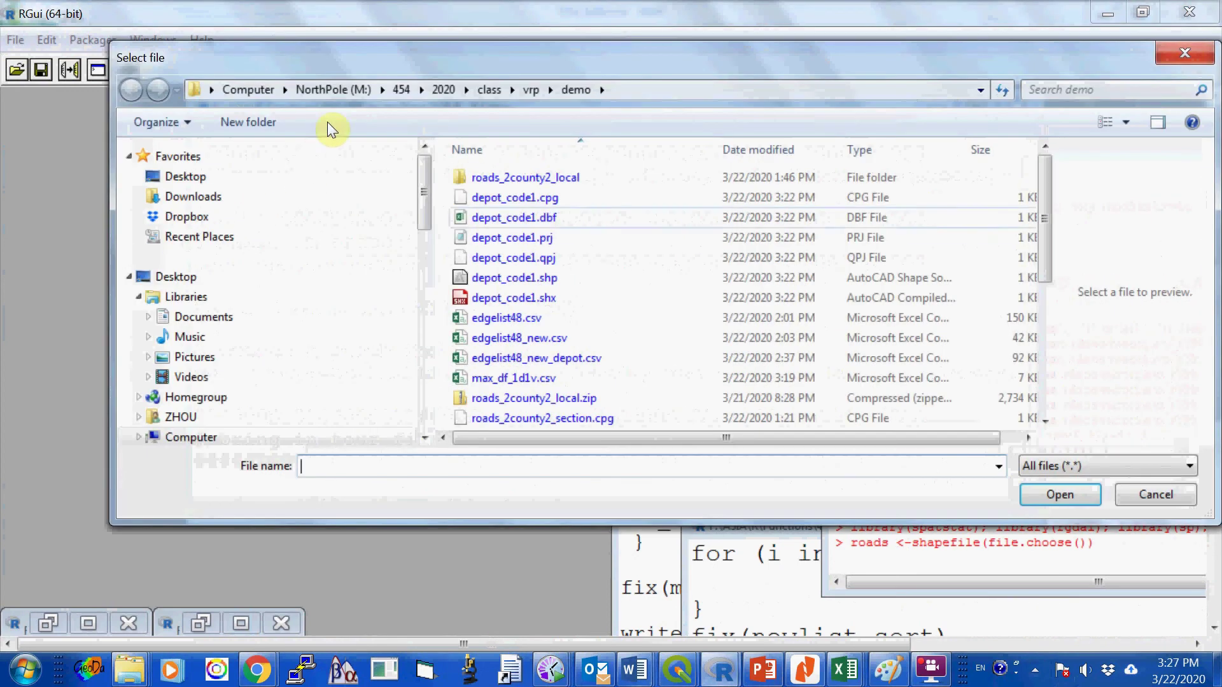
Load roads_2county2_local.shp from the demo folder's roads_2county2_local subfolder as the roads shapefile.
{"action": "left_click_drag", "start_coordinate": [380, 48], "coordinate": [370, 41]}
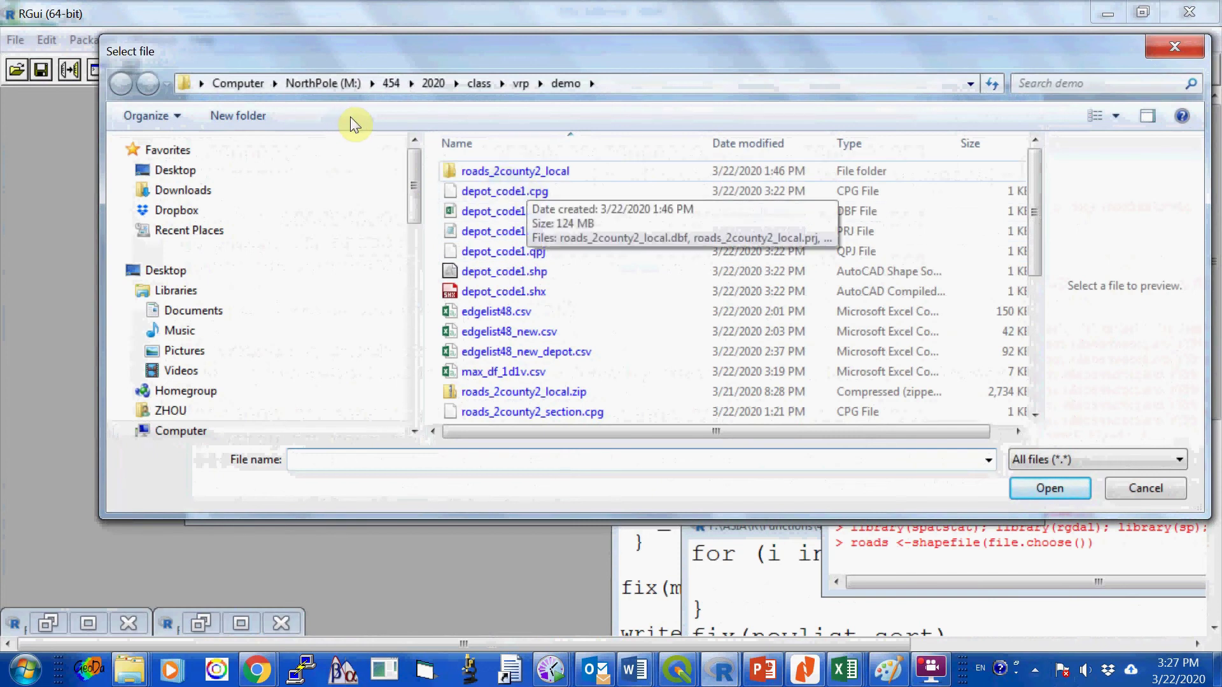
{"action": "key", "text": "shift+Tab"}
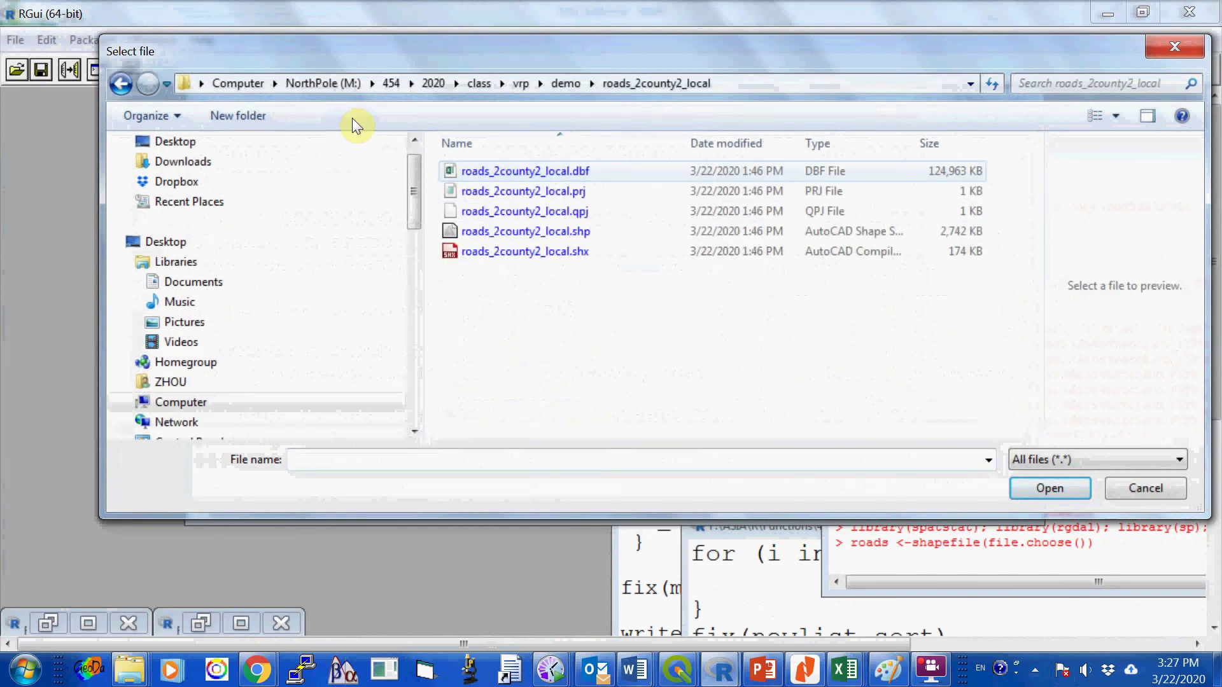
{"action": "left_click", "coordinate": [509, 232]}
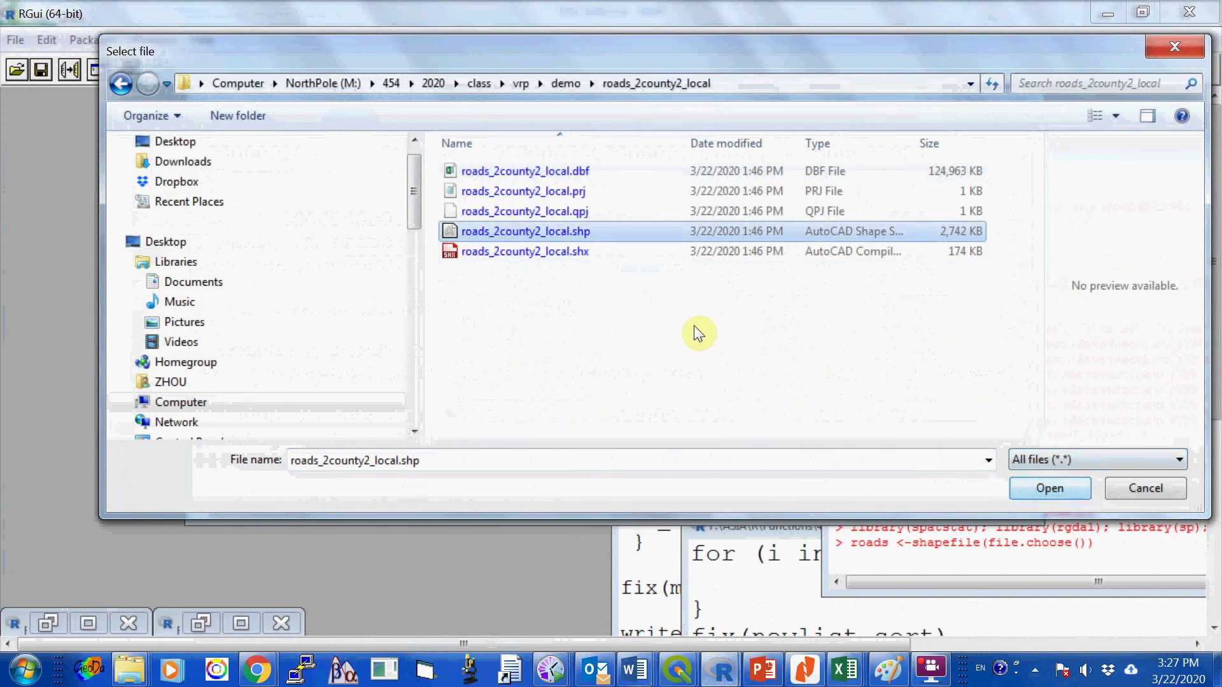
{"action": "key", "text": "Return"}
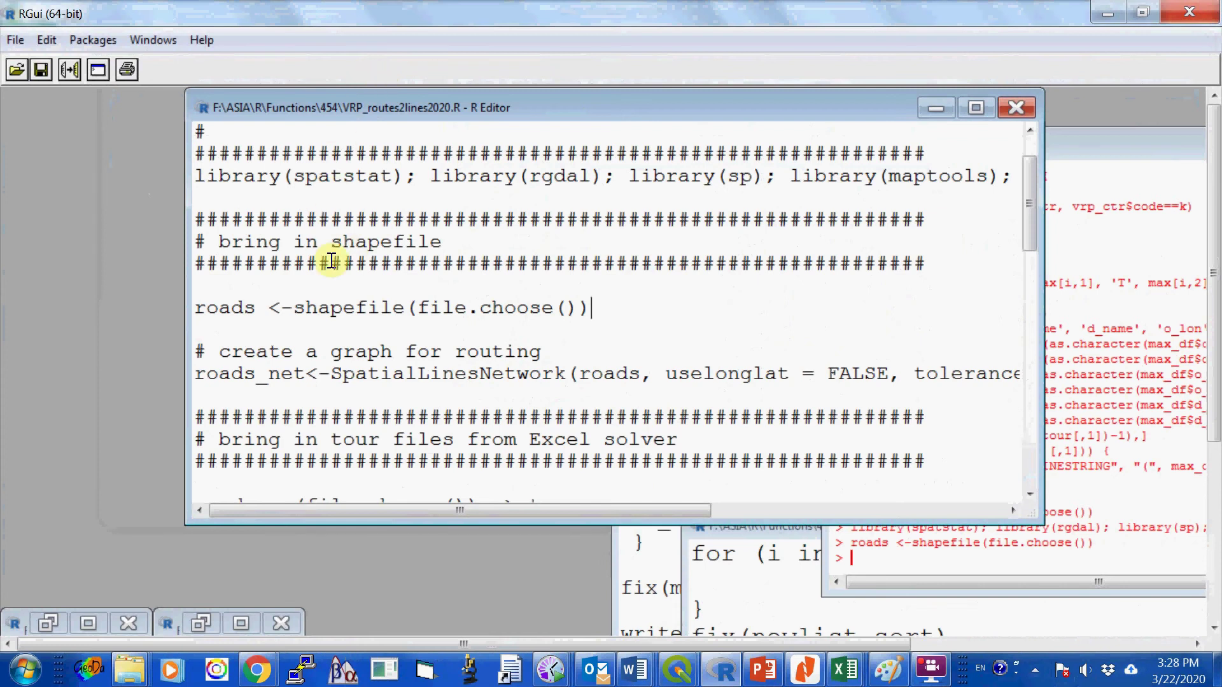
Enlarge the script editor window slightly and run the SpatialLinesNetwork line that builds the roads_net routing graph.
{"action": "scroll", "coordinate": [495, 387], "scroll_direction": "down", "scroll_amount": 2}
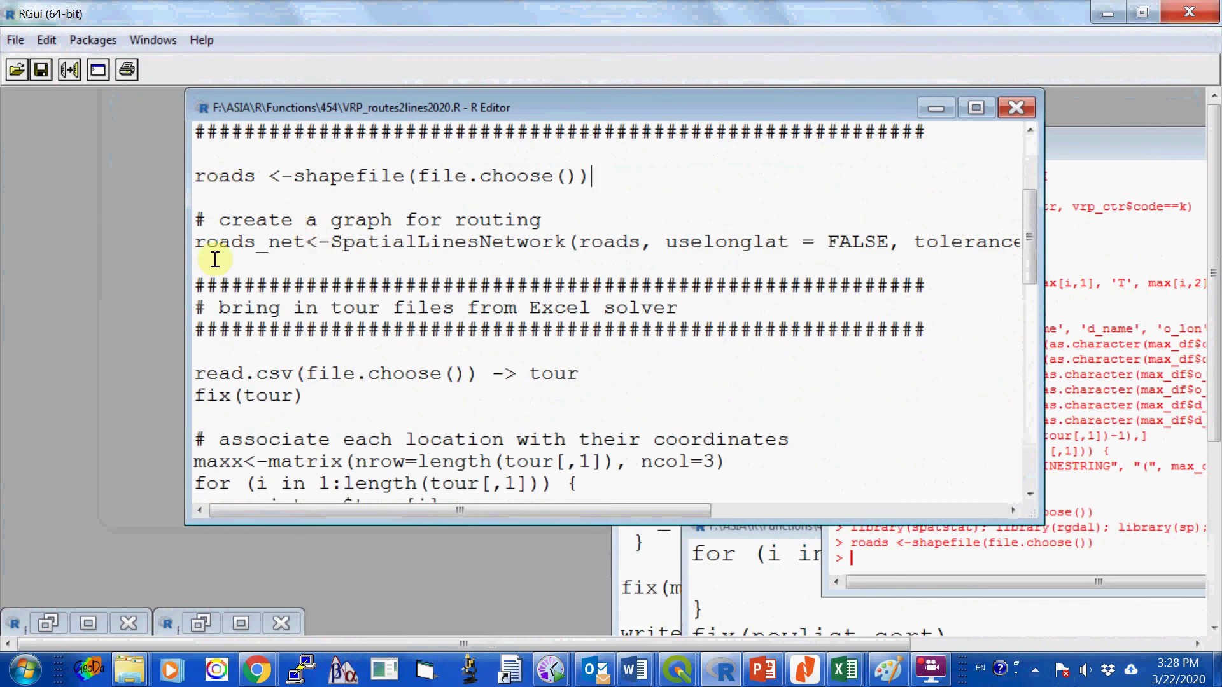
{"action": "key", "text": "Down"}
{"action": "key", "text": "Down"}
{"action": "key", "text": "Down"}
{"action": "key", "text": "Down"}
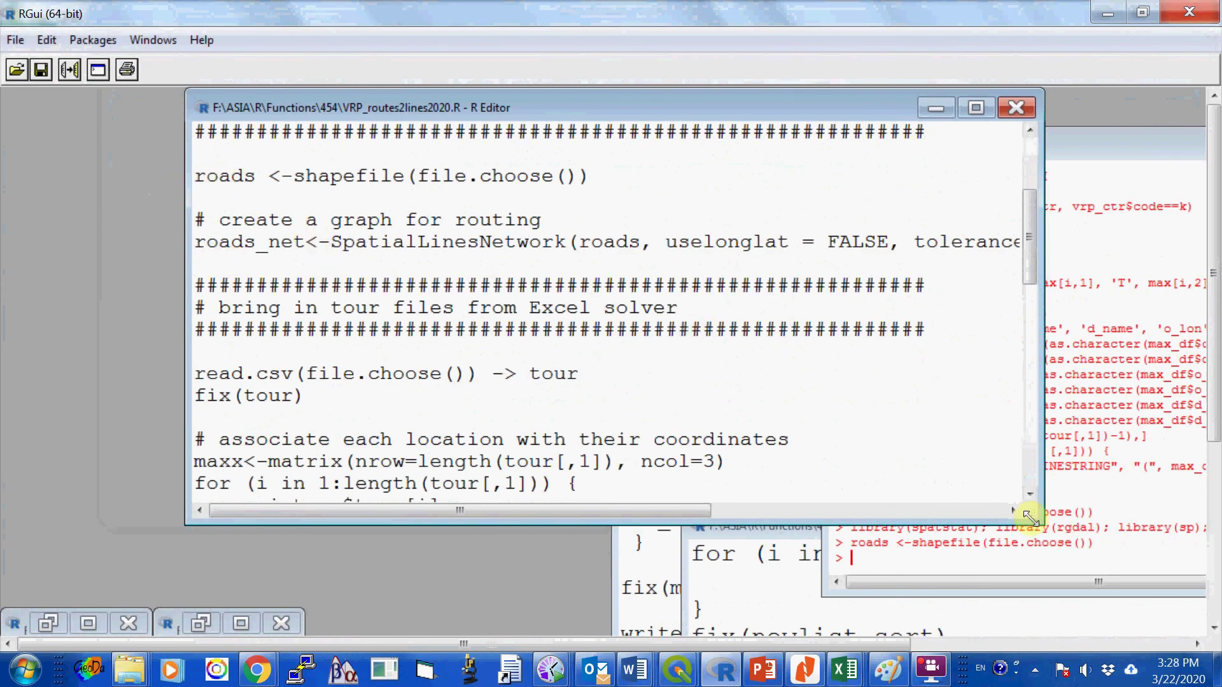
{"action": "left_click_drag", "start_coordinate": [1042, 524], "coordinate": [1077, 544]}
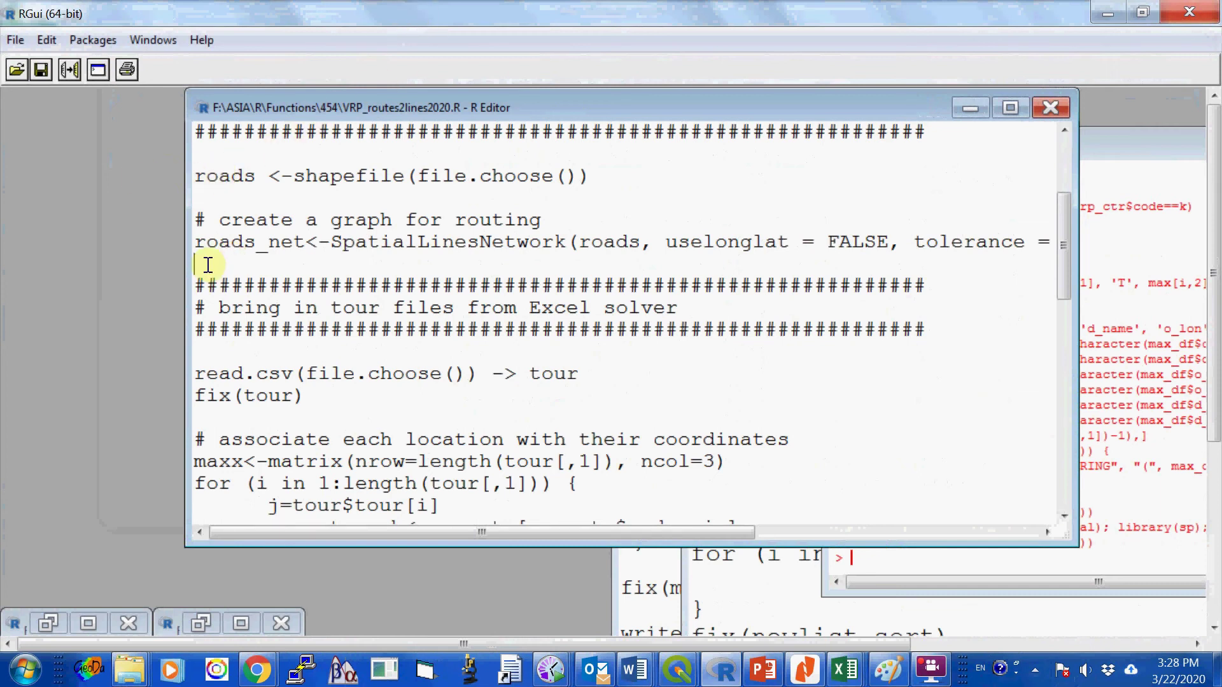
{"action": "left_click", "coordinate": [182, 248]}
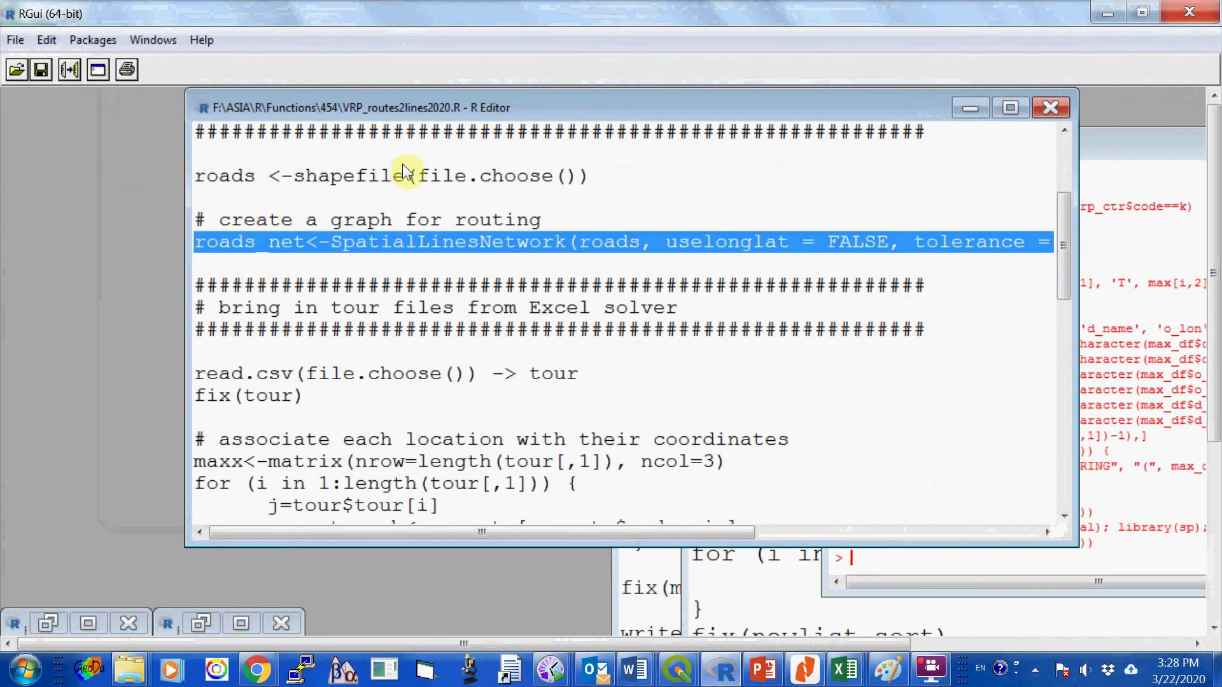
{"action": "key", "text": "shift+F10"}
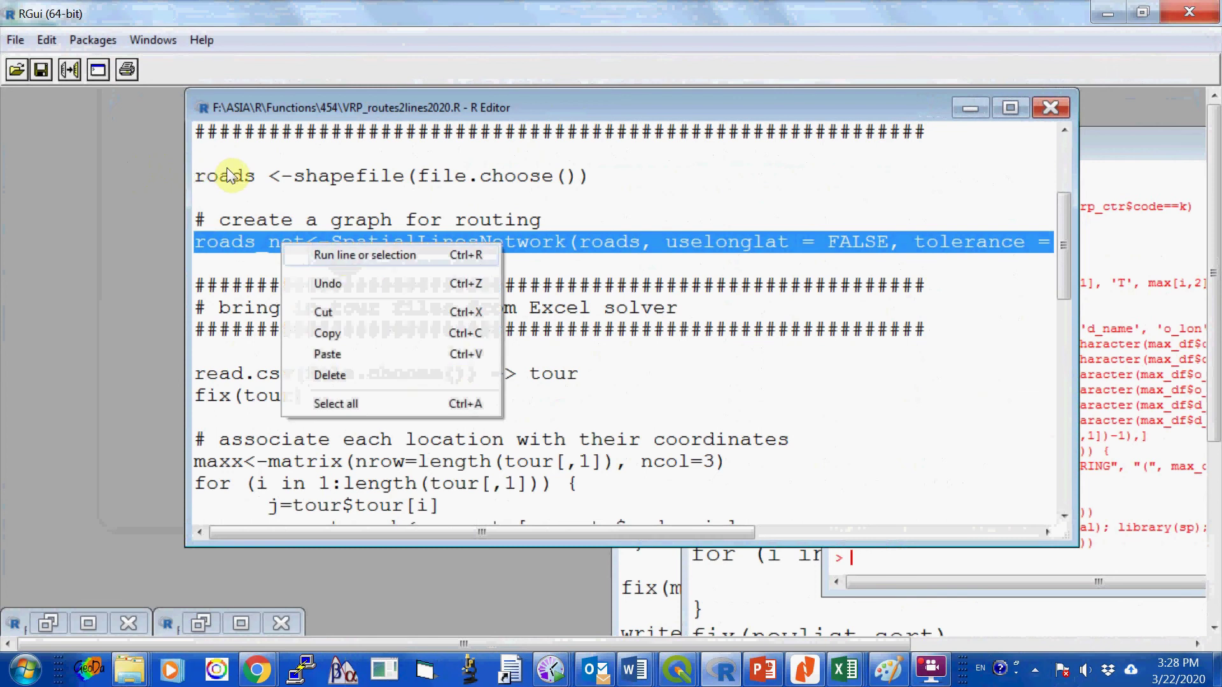
{"action": "left_click", "coordinate": [227, 172]}
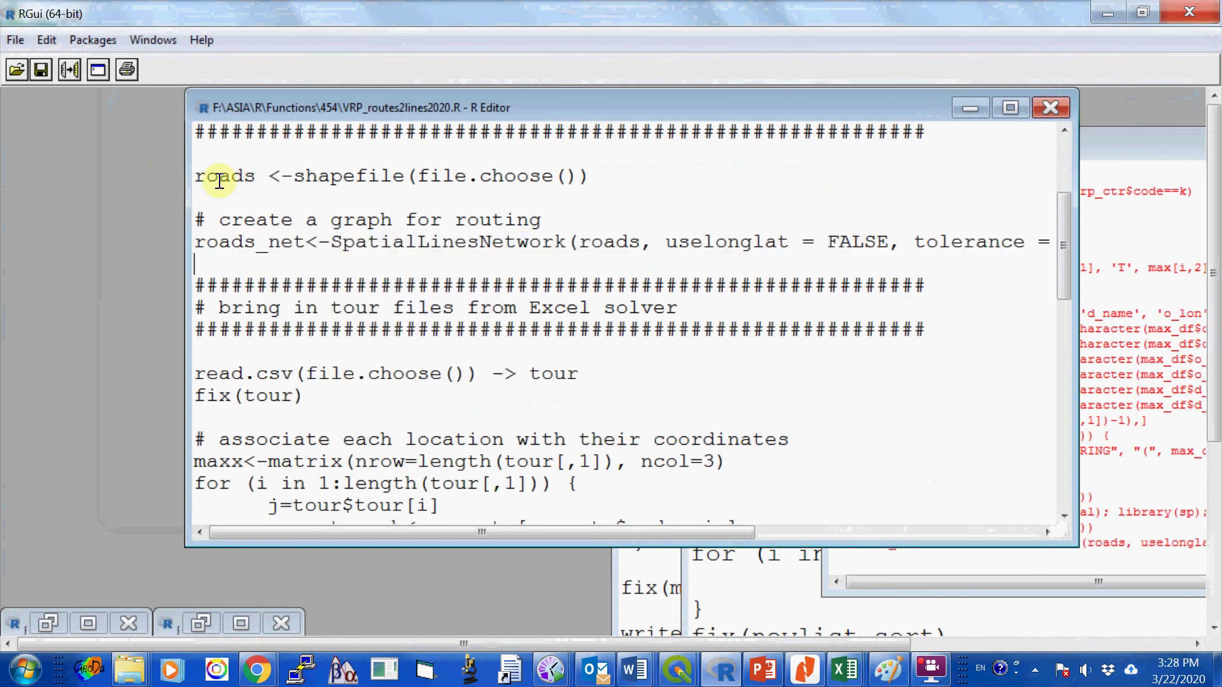
Run the script line read.csv(file.choose()) -> tour under the Excel solver tour files section.
{"action": "scroll", "coordinate": [299, 330], "scroll_direction": "down", "scroll_amount": 3}
{"action": "scroll", "coordinate": [359, 330], "scroll_direction": "up", "scroll_amount": 2}
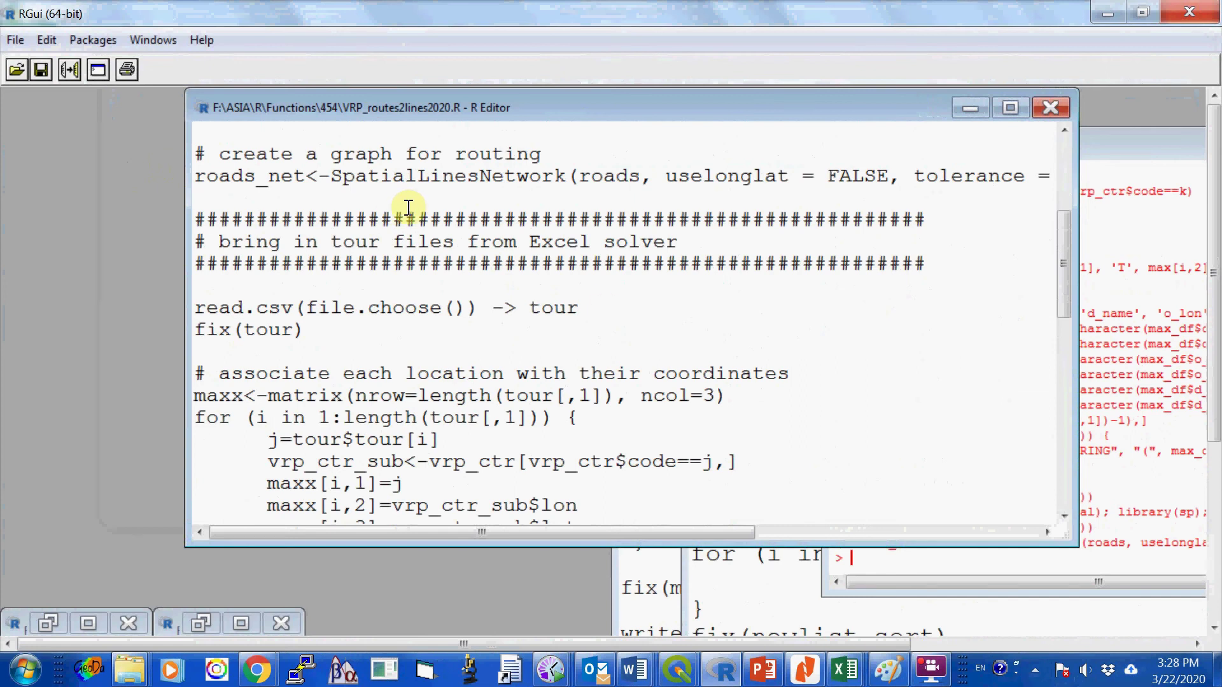
{"action": "key", "text": "shift+Left"}
{"action": "key", "text": "shift+Left"}
{"action": "key", "text": "shift+Left"}
{"action": "key", "text": "shift+Left"}
{"action": "key", "text": "shift+Left"}
{"action": "key", "text": "shift+Left"}
{"action": "key", "text": "shift+Left"}
{"action": "key", "text": "shift+Left"}
{"action": "key", "text": "shift+Left"}
{"action": "key", "text": "shift+Left"}
{"action": "key", "text": "shift+Left"}
{"action": "key", "text": "shift+Left"}
{"action": "key", "text": "shift+Left"}
{"action": "key", "text": "shift+Left"}
{"action": "key", "text": "shift+Left"}
{"action": "key", "text": "shift+Left"}
{"action": "key", "text": "shift+Left"}
{"action": "key", "text": "shift+Left"}
{"action": "key", "text": "shift+Left"}
{"action": "key", "text": "shift+Left"}
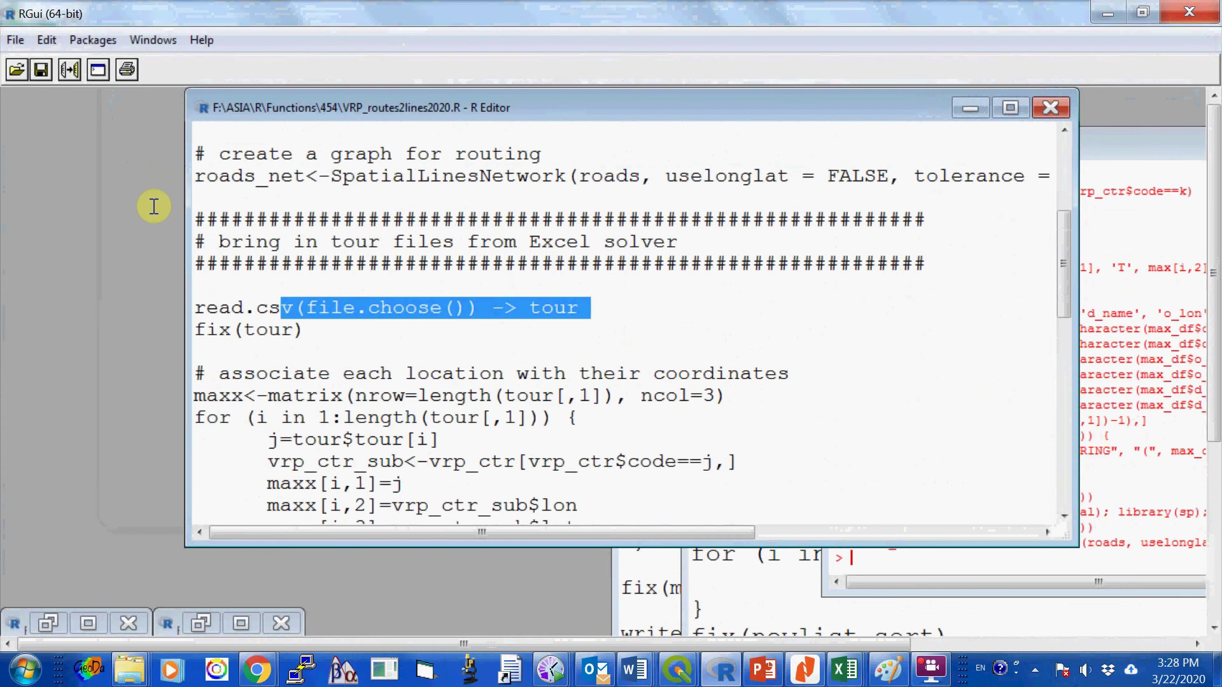
{"action": "right_click", "coordinate": [383, 308]}
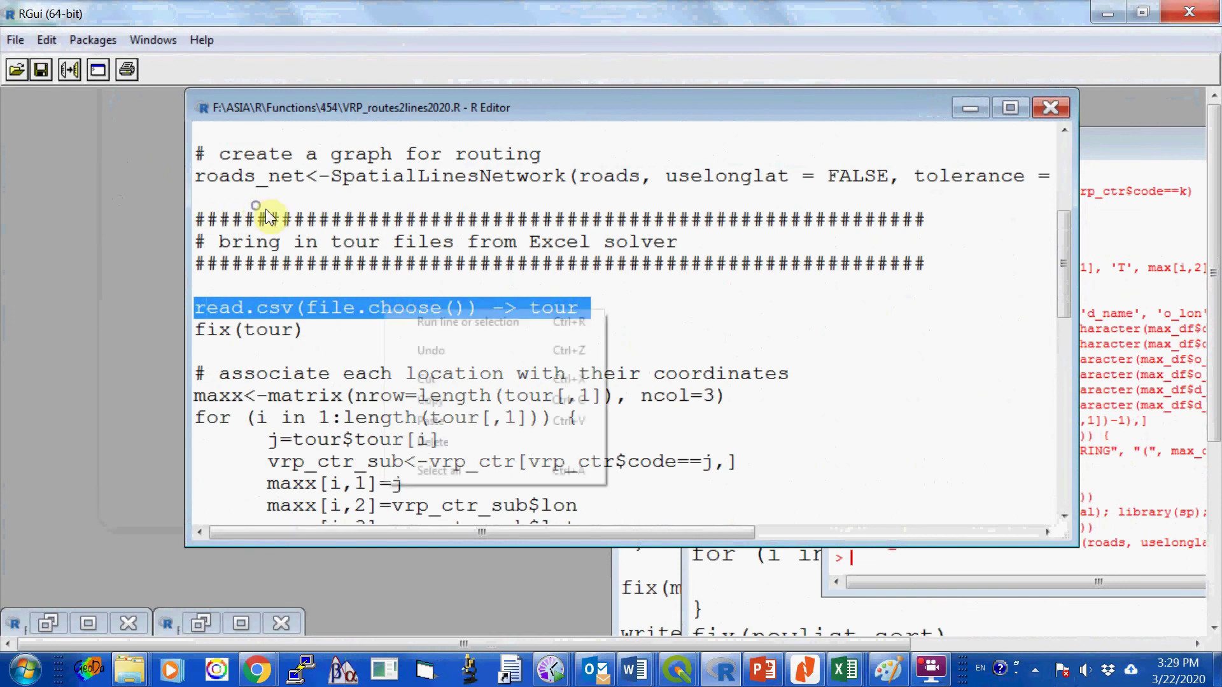
{"action": "left_click", "coordinate": [425, 319]}
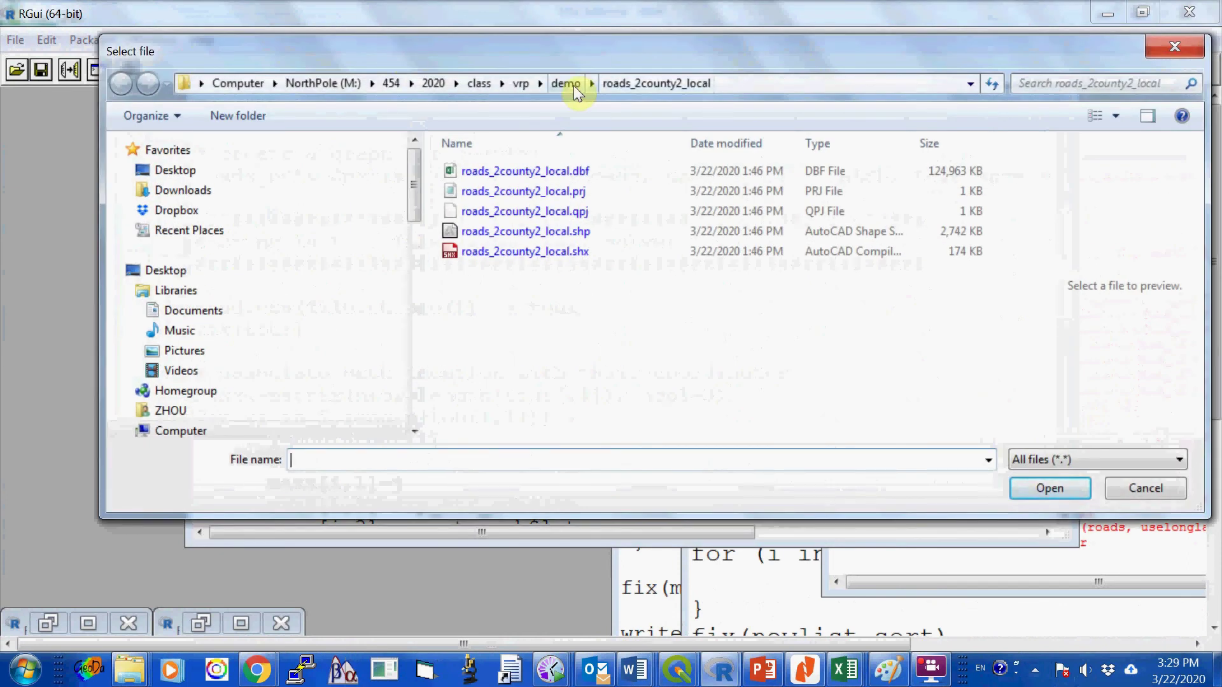
Load tour_1d1v.csv from the demo folder as the tour data.
{"action": "left_click", "coordinate": [571, 84]}
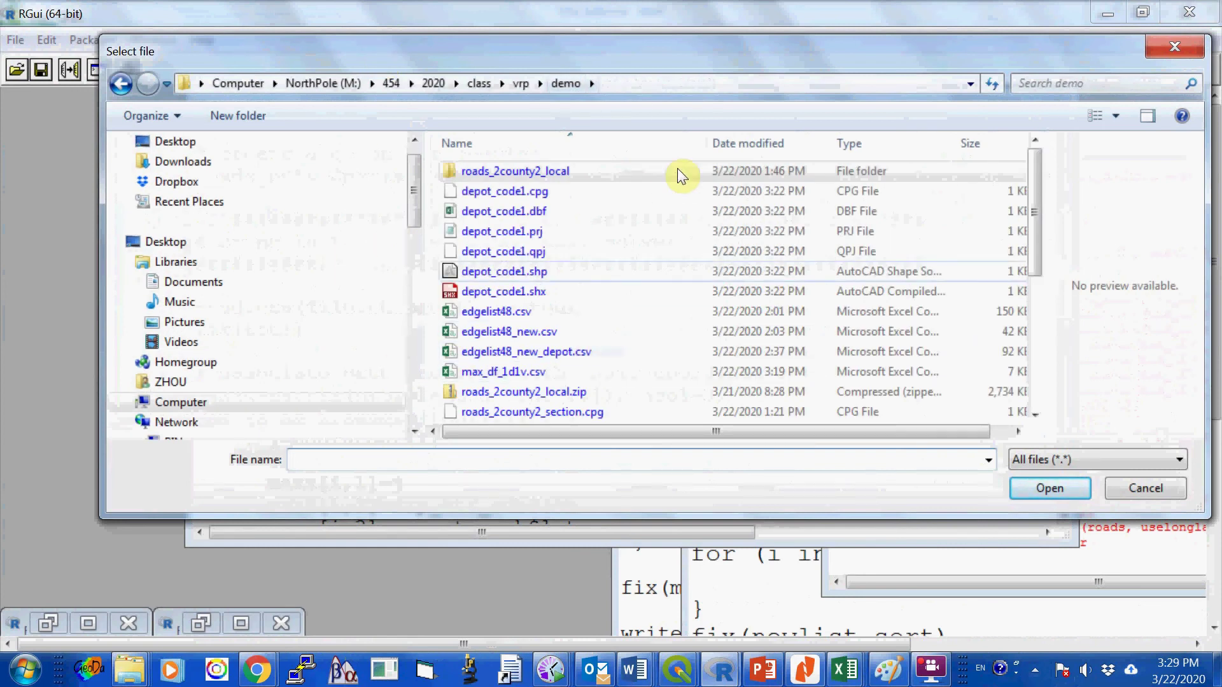
{"action": "scroll", "coordinate": [696, 191], "scroll_direction": "down", "scroll_amount": 4}
{"action": "left_click_drag", "start_coordinate": [1038, 330], "coordinate": [1037, 364]}
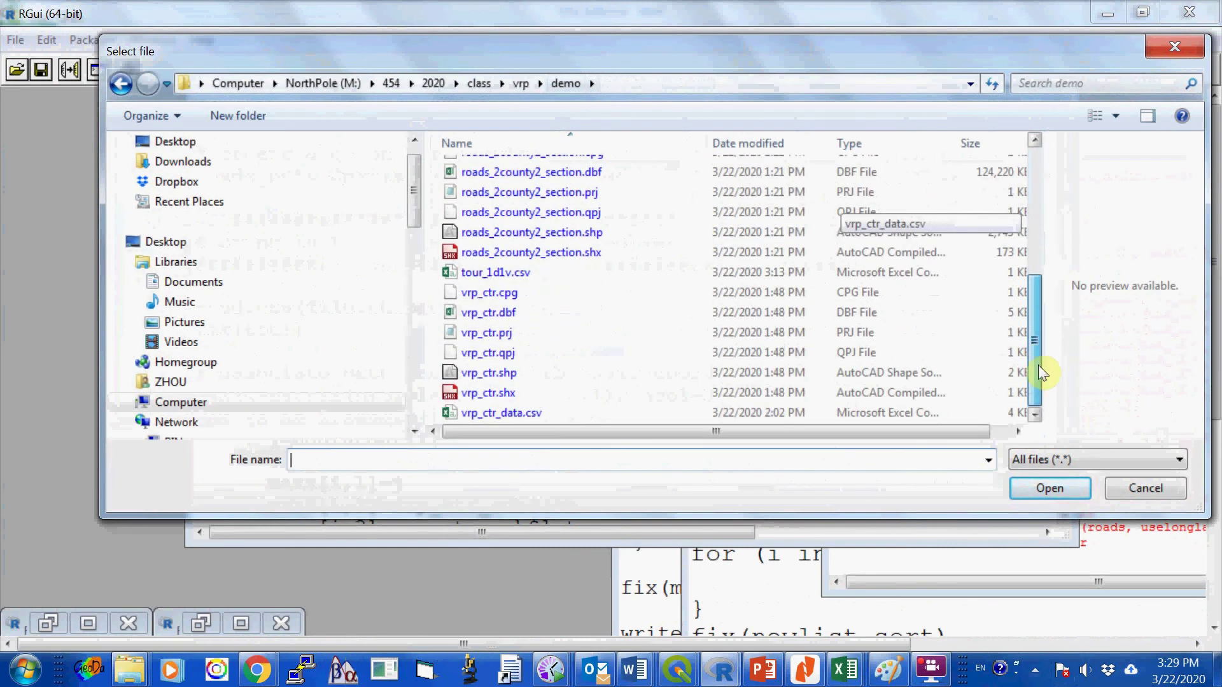
{"action": "left_click", "coordinate": [495, 274]}
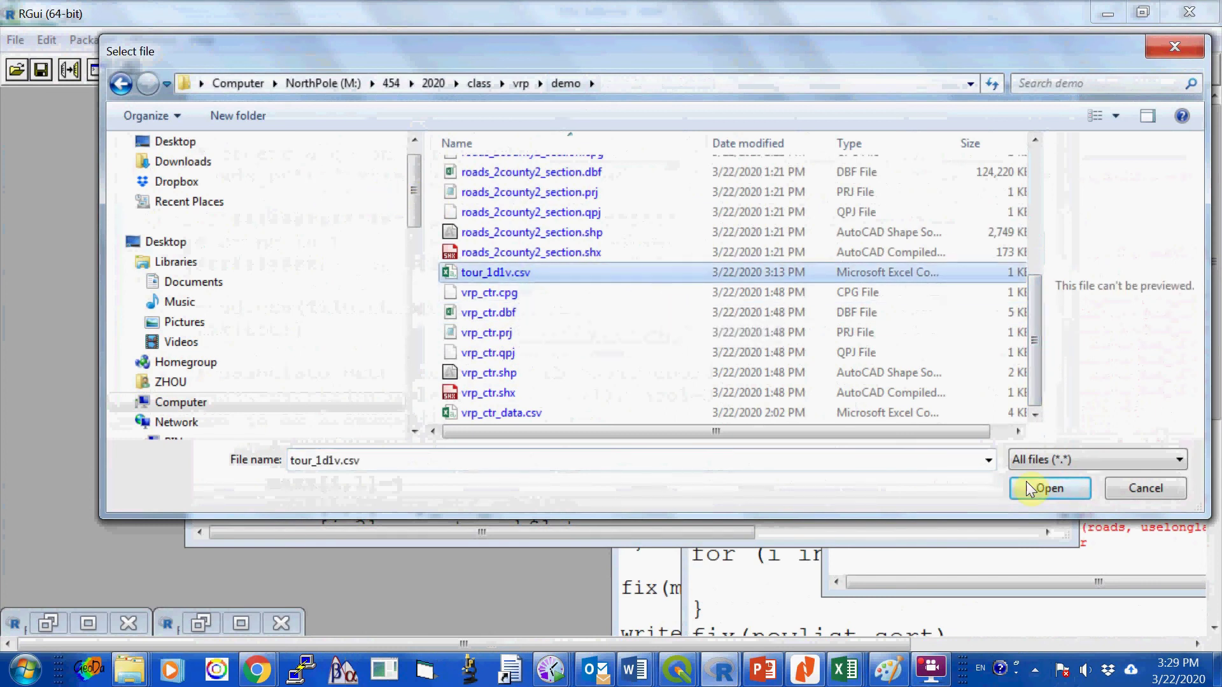
{"action": "left_click", "coordinate": [1050, 488]}
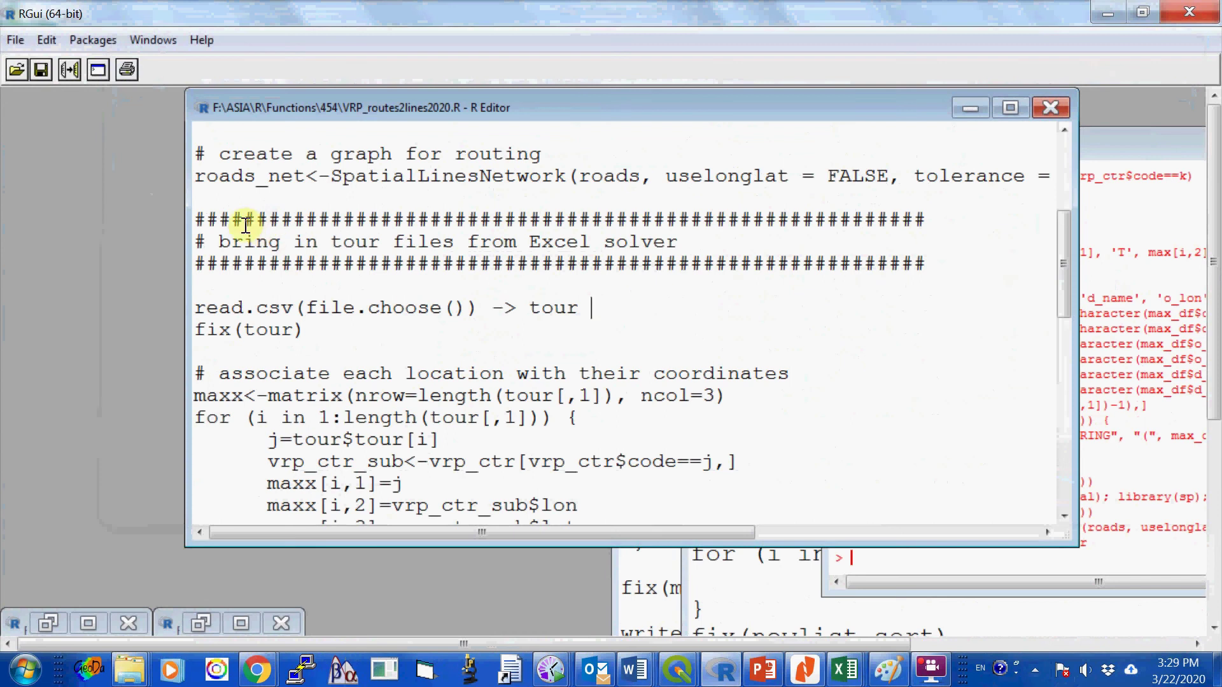
Run fix(tour), review the tour table down to its last row, and close the Data Editor.
{"action": "key", "text": "Down"}
{"action": "key", "text": "Home"}
{"action": "key", "text": "shift+Down"}
{"action": "key", "text": "Menu"}
{"action": "key", "text": "Return"}
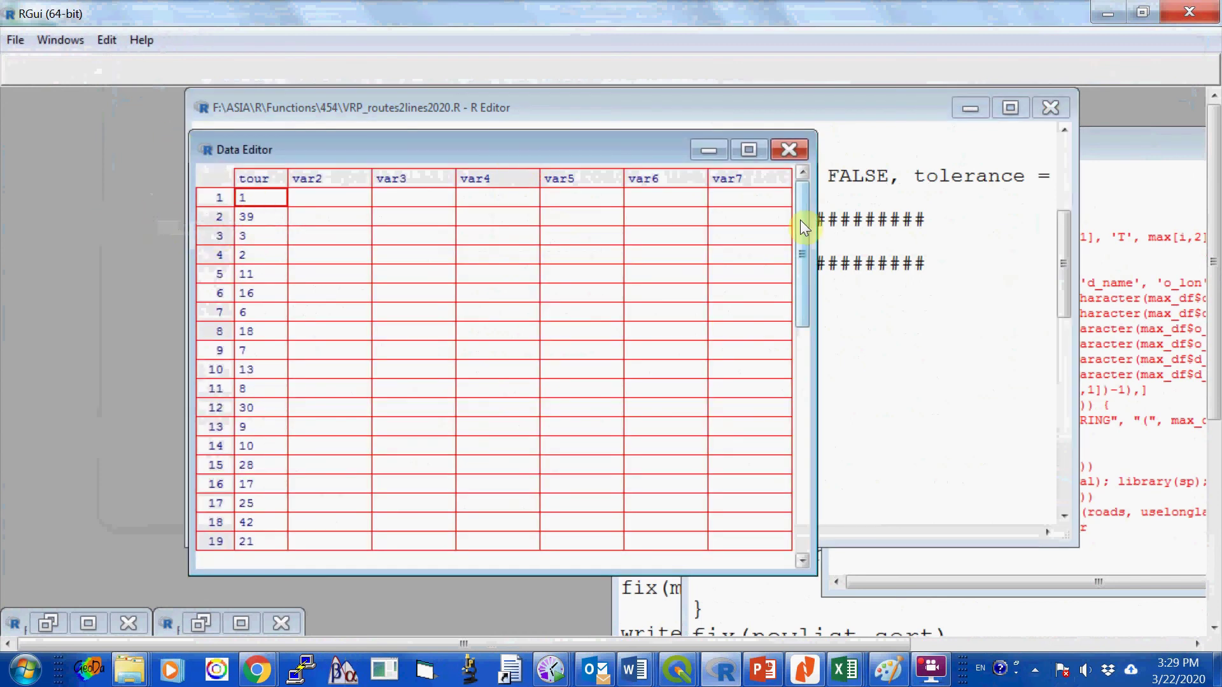
{"action": "left_click_drag", "start_coordinate": [803, 226], "coordinate": [803, 409]}
{"action": "scroll", "coordinate": [545, 280], "scroll_direction": "down", "scroll_amount": 2}
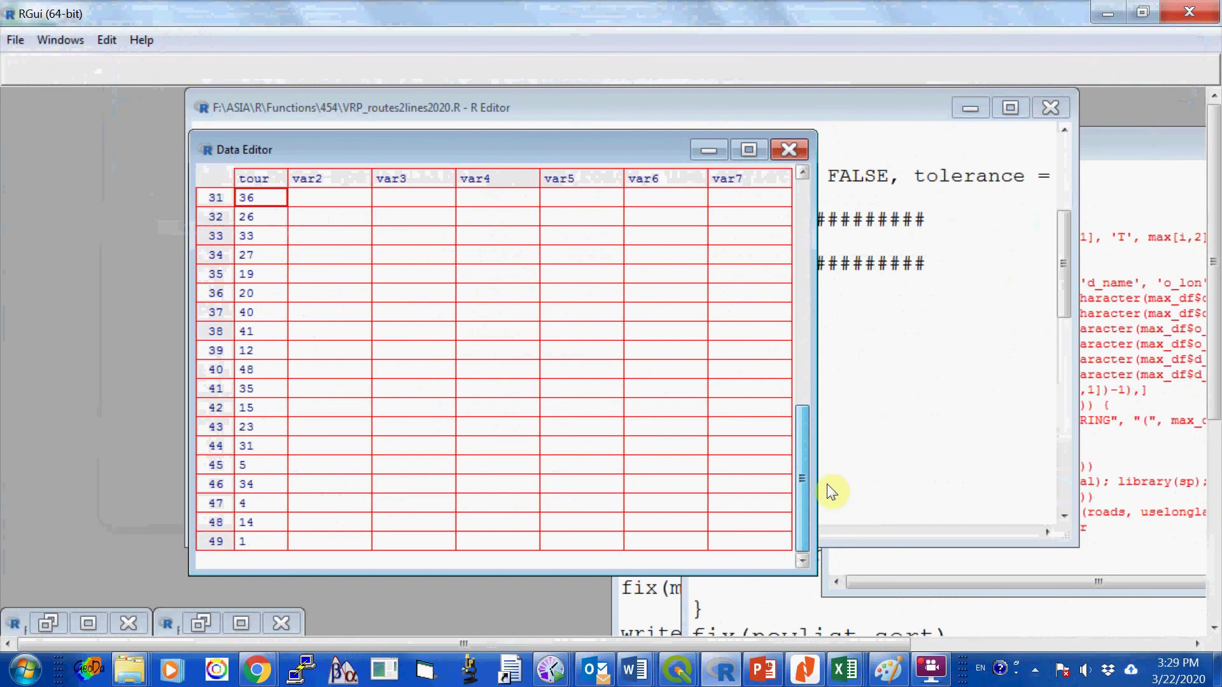
{"action": "left_click", "coordinate": [535, 114]}
{"action": "left_click", "coordinate": [529, 105]}
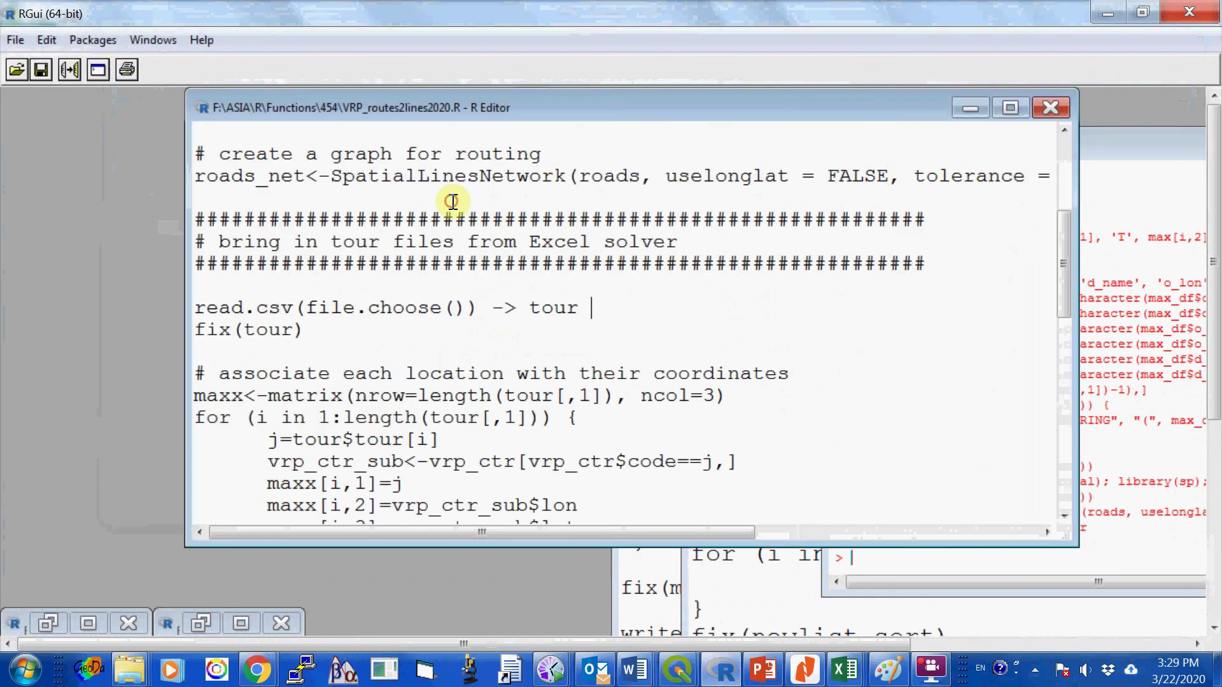
Run the maxx matrix line and its for loop to associate each tour location with its coordinates.
{"action": "scroll", "coordinate": [611, 319], "scroll_direction": "down", "scroll_amount": 3}
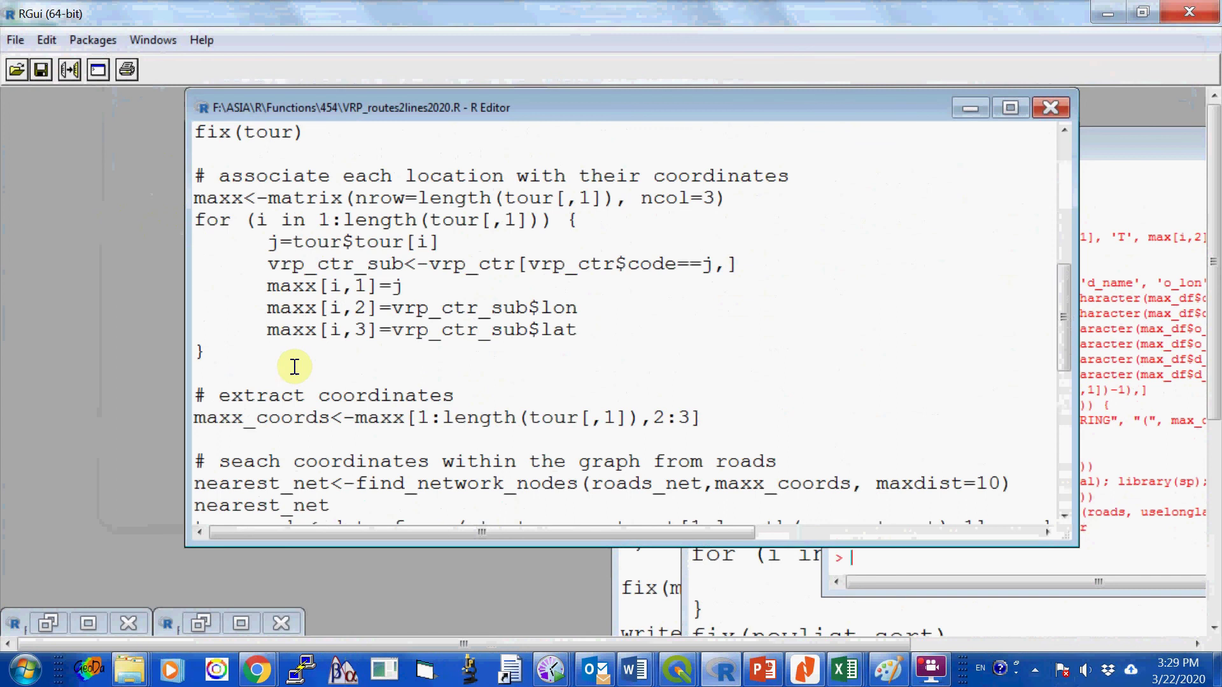
{"action": "left_click_drag", "start_coordinate": [220, 359], "coordinate": [169, 198]}
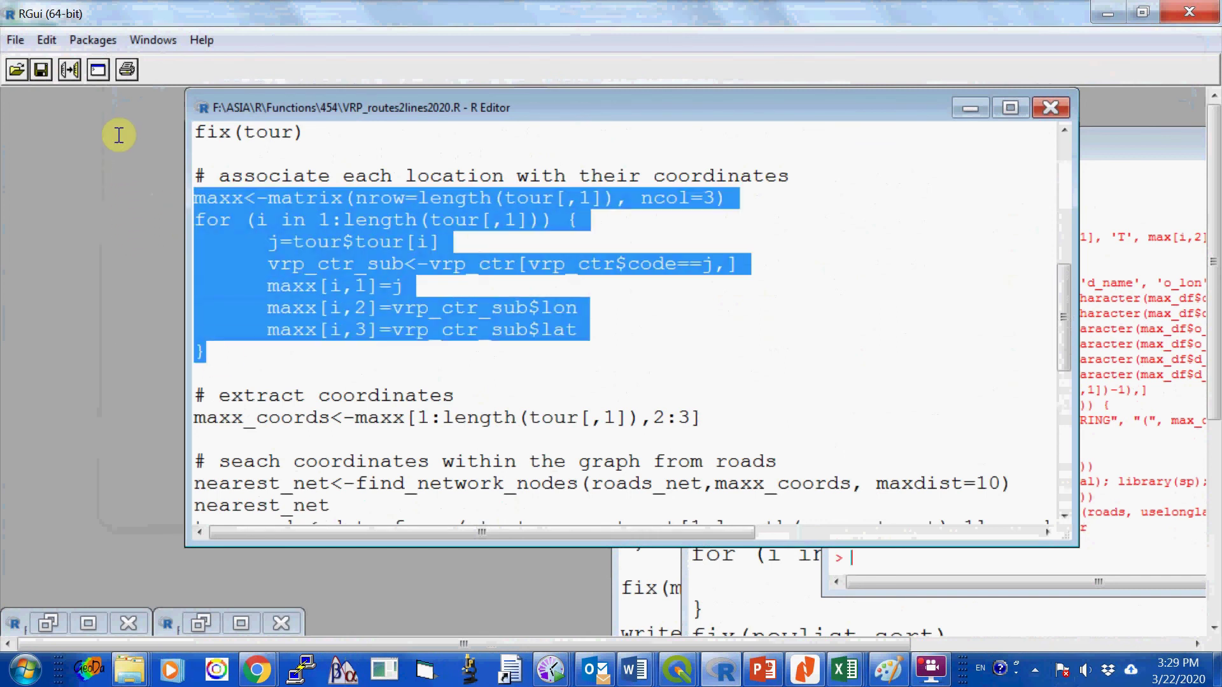
{"action": "right_click", "coordinate": [201, 163]}
{"action": "left_click", "coordinate": [338, 255]}
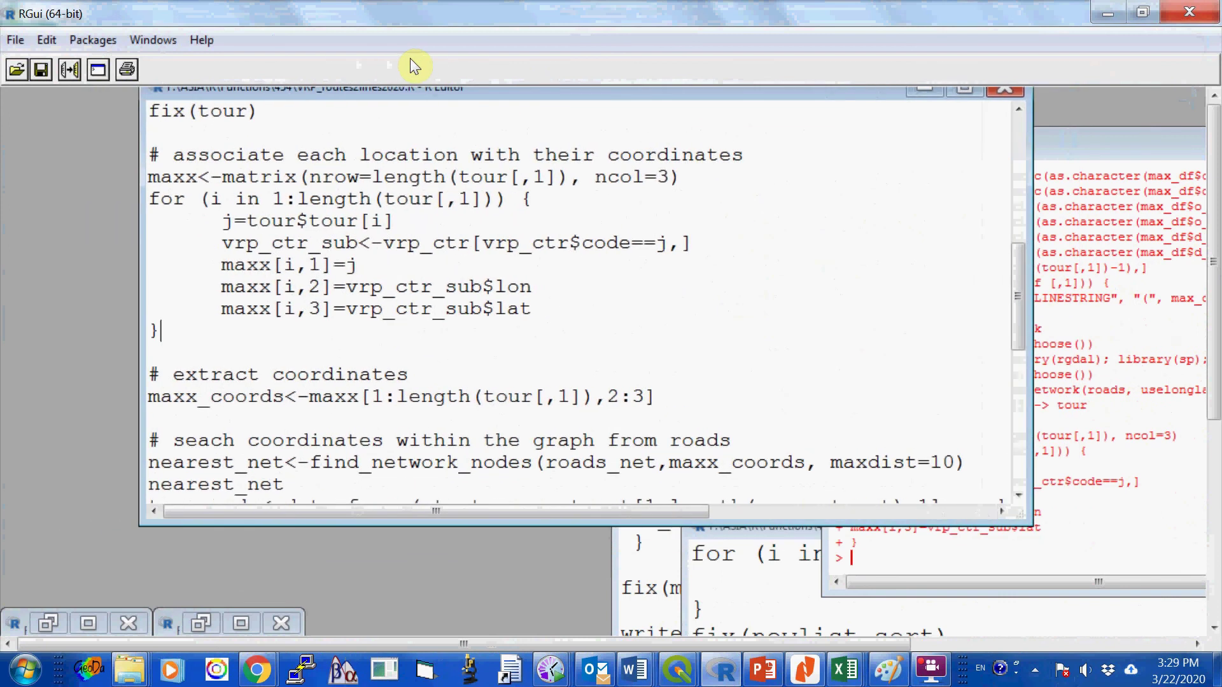
Run the maxx_coords line under the extract coordinates comment to extract the tour coordinates from maxx.
{"action": "scroll", "coordinate": [356, 286], "scroll_direction": "down", "scroll_amount": 2}
{"action": "left_click", "coordinate": [177, 194]}
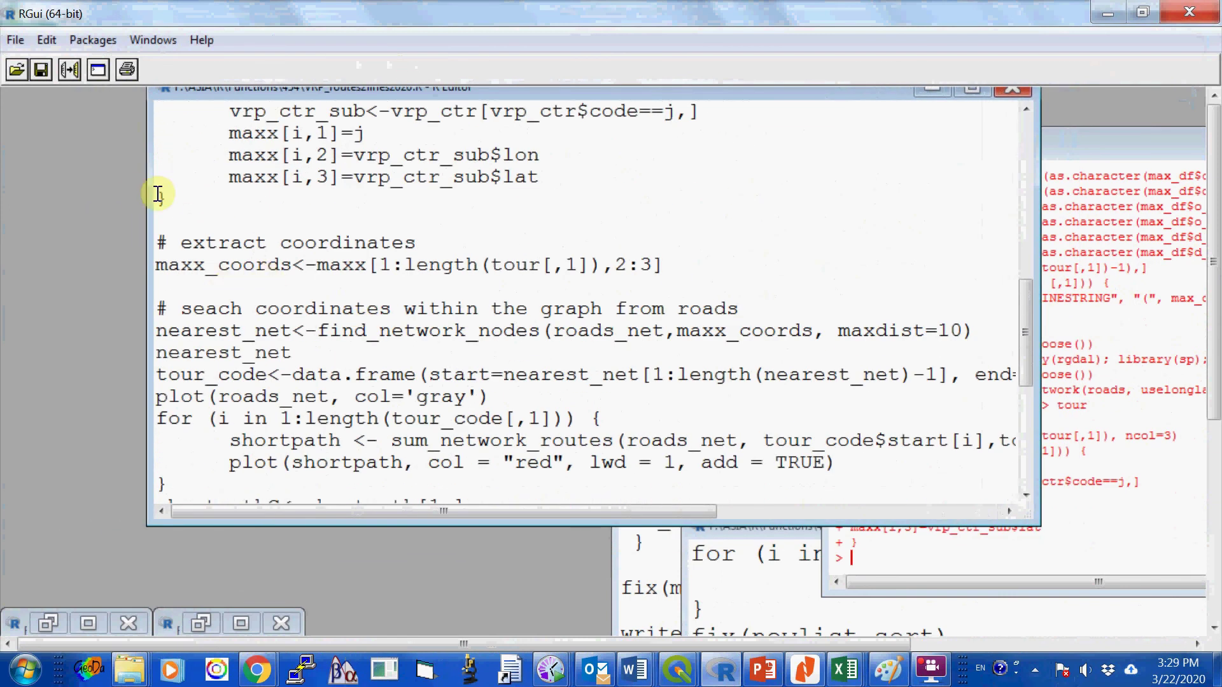
{"action": "left_click_drag", "start_coordinate": [180, 282], "coordinate": [157, 266]}
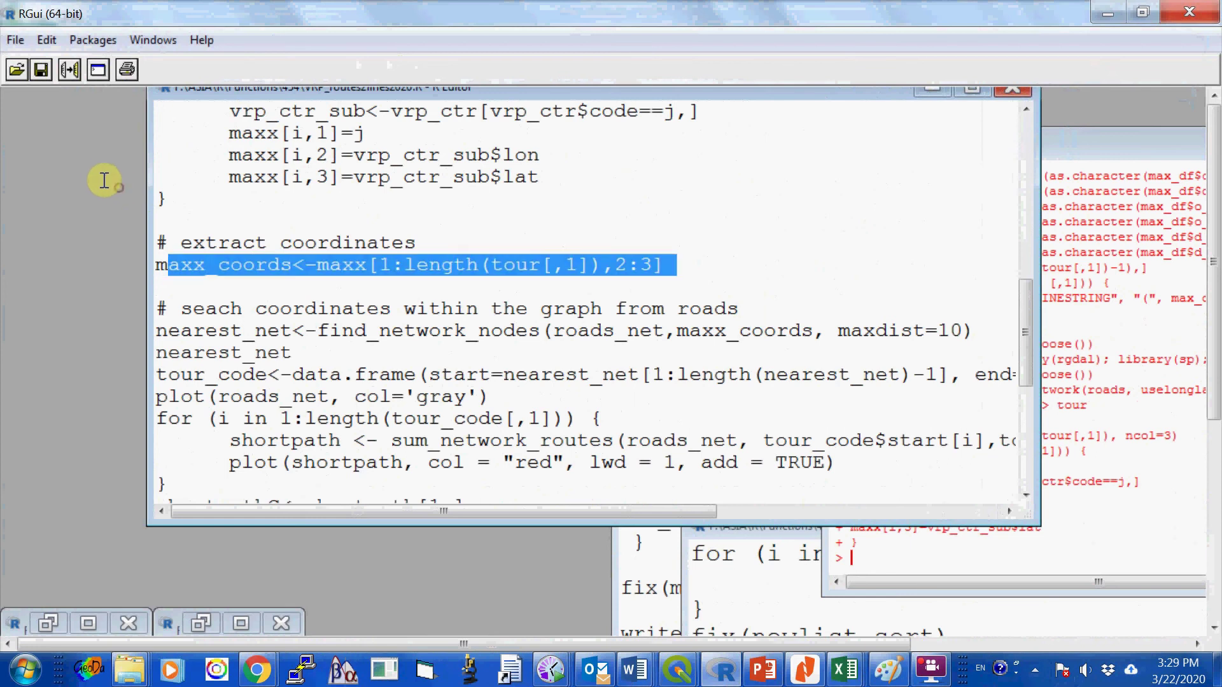
{"action": "key", "text": "Right"}
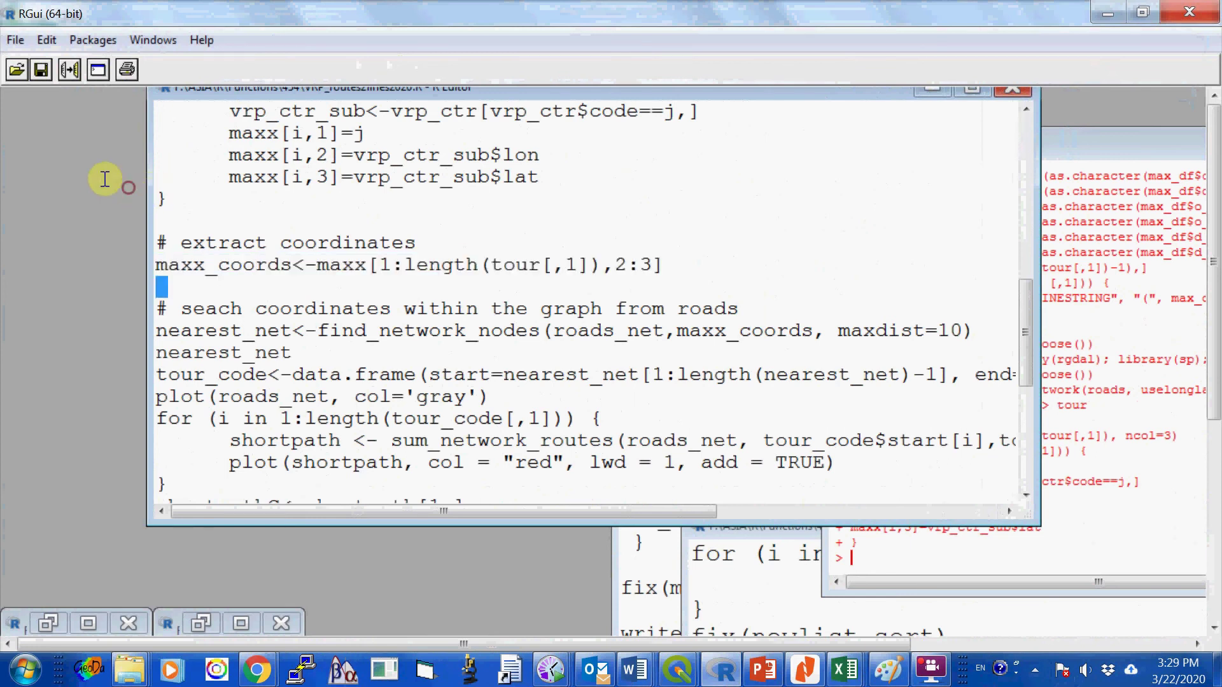
{"action": "key", "text": "shift+Up"}
{"action": "key", "text": "Menu"}
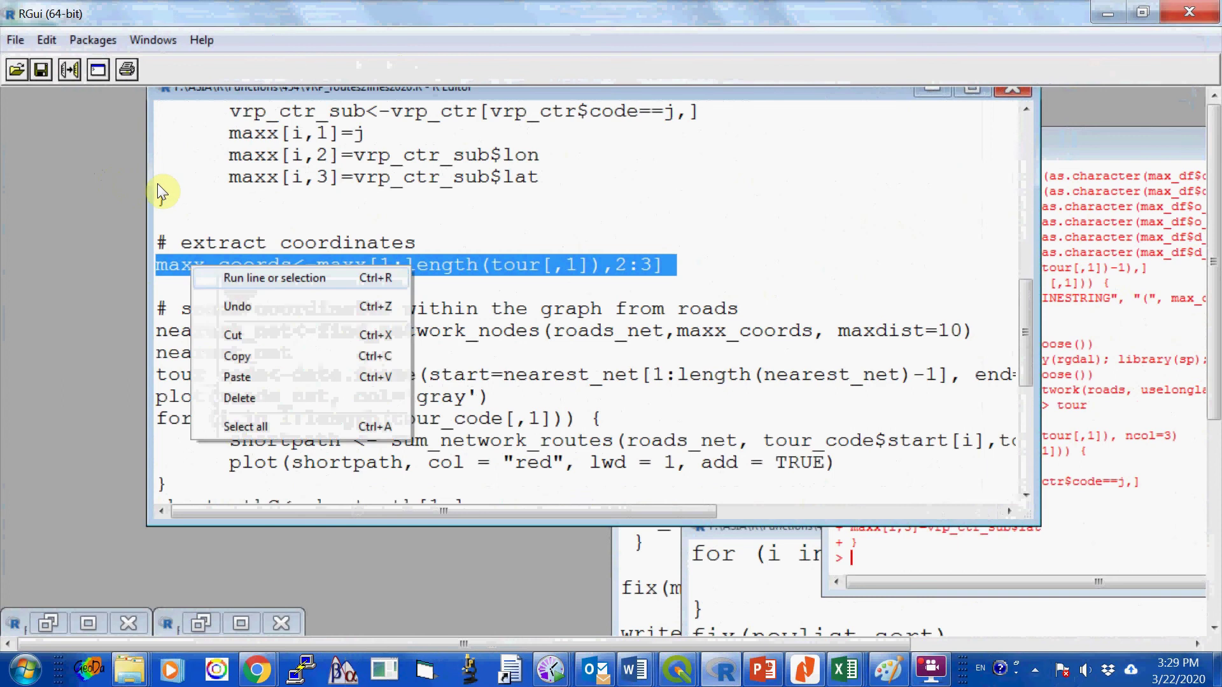
{"action": "key", "text": "Return"}
Examine the maxdist=10 argument of the find_network_nodes line.
{"action": "scroll", "coordinate": [306, 341], "scroll_direction": "down", "scroll_amount": 1}
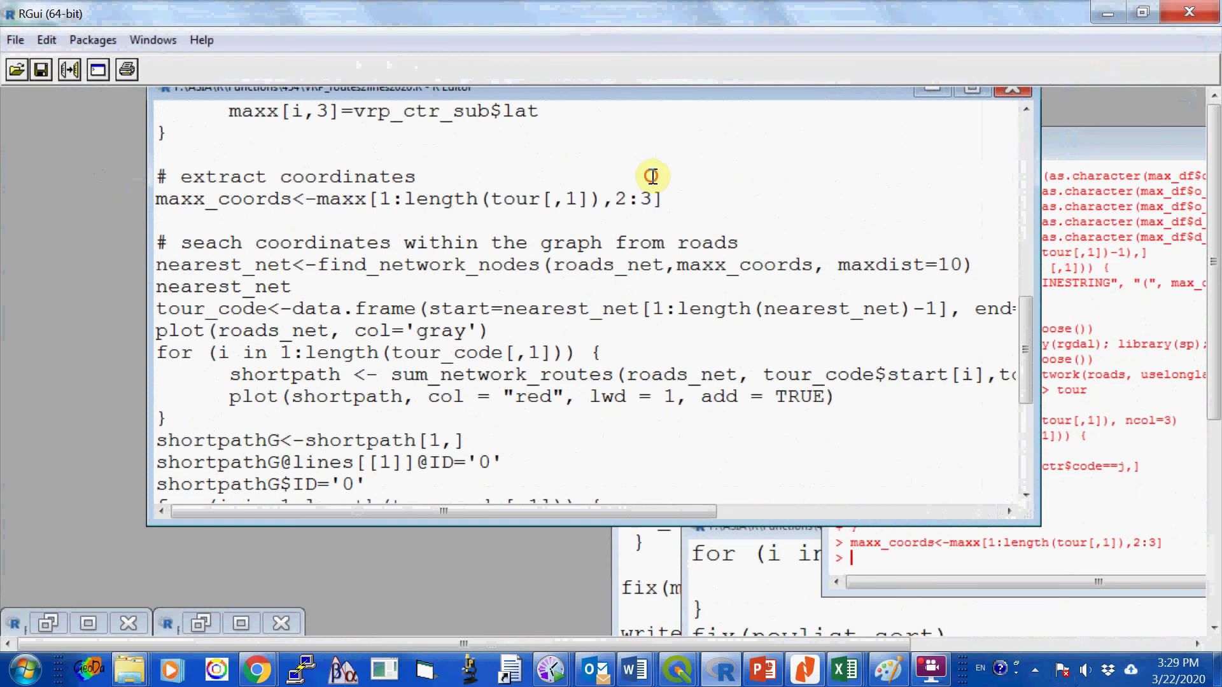
{"action": "left_click", "coordinate": [665, 265]}
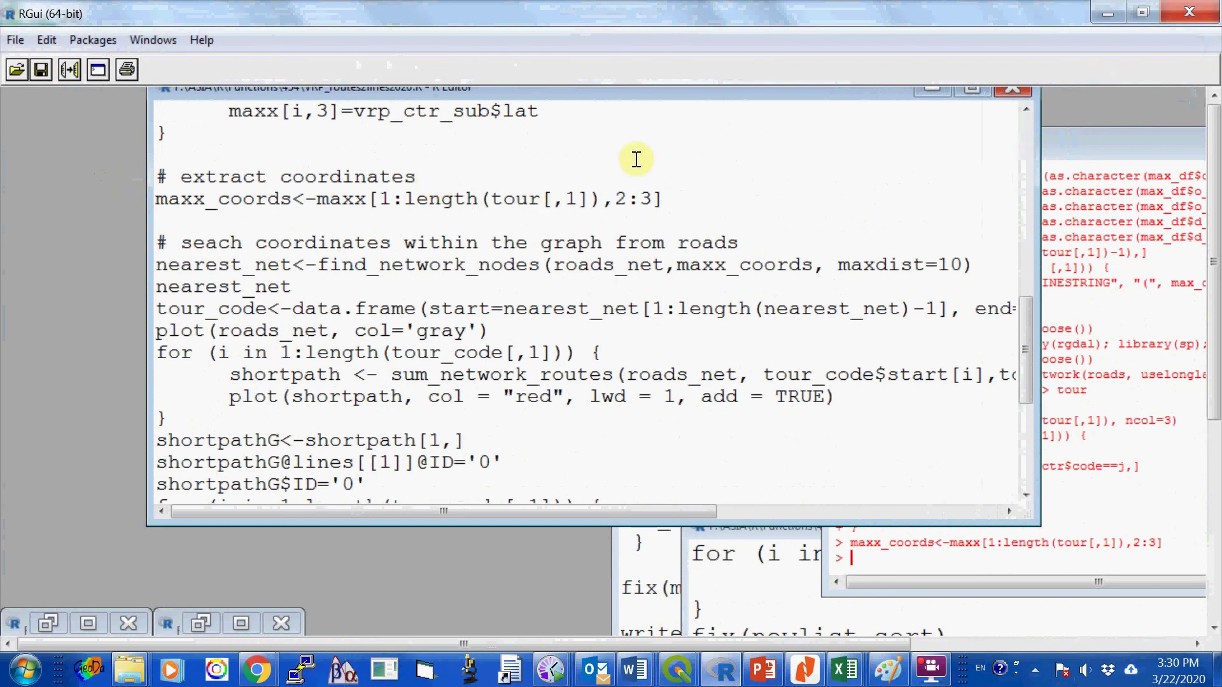
{"action": "key", "text": "ctrl+shift+Left"}
{"action": "key", "text": "ctrl+shift+Left"}
{"action": "key", "text": "ctrl+shift+Left"}
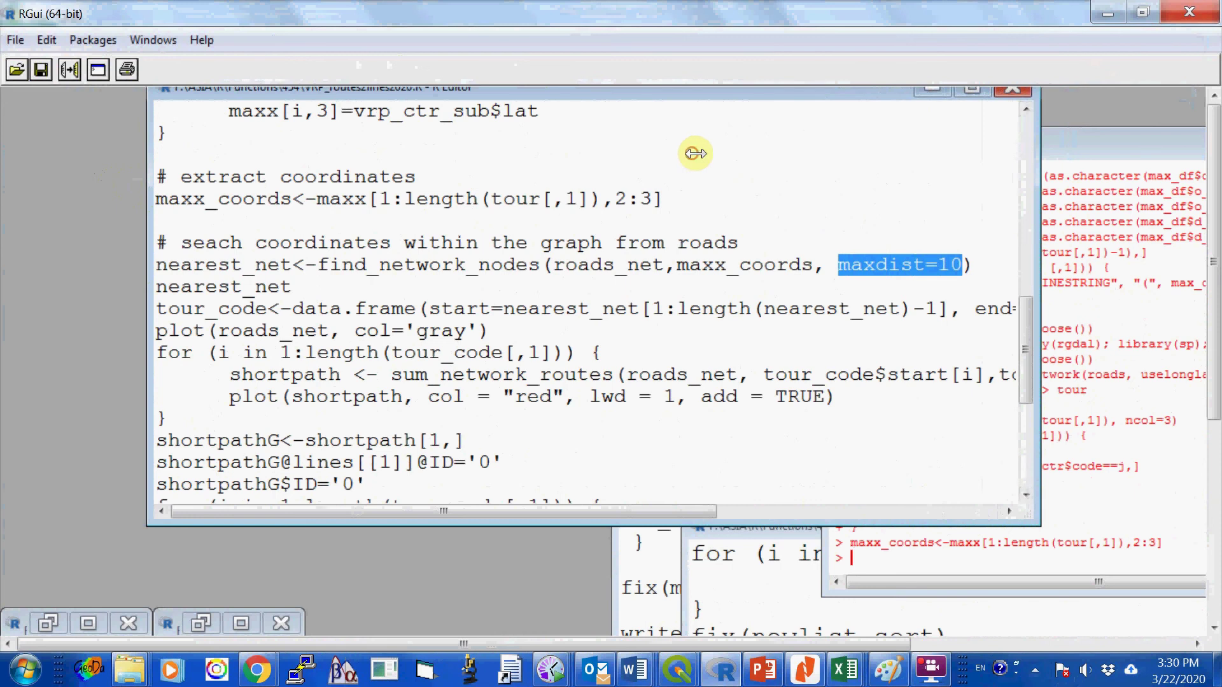
{"action": "key", "text": "End"}
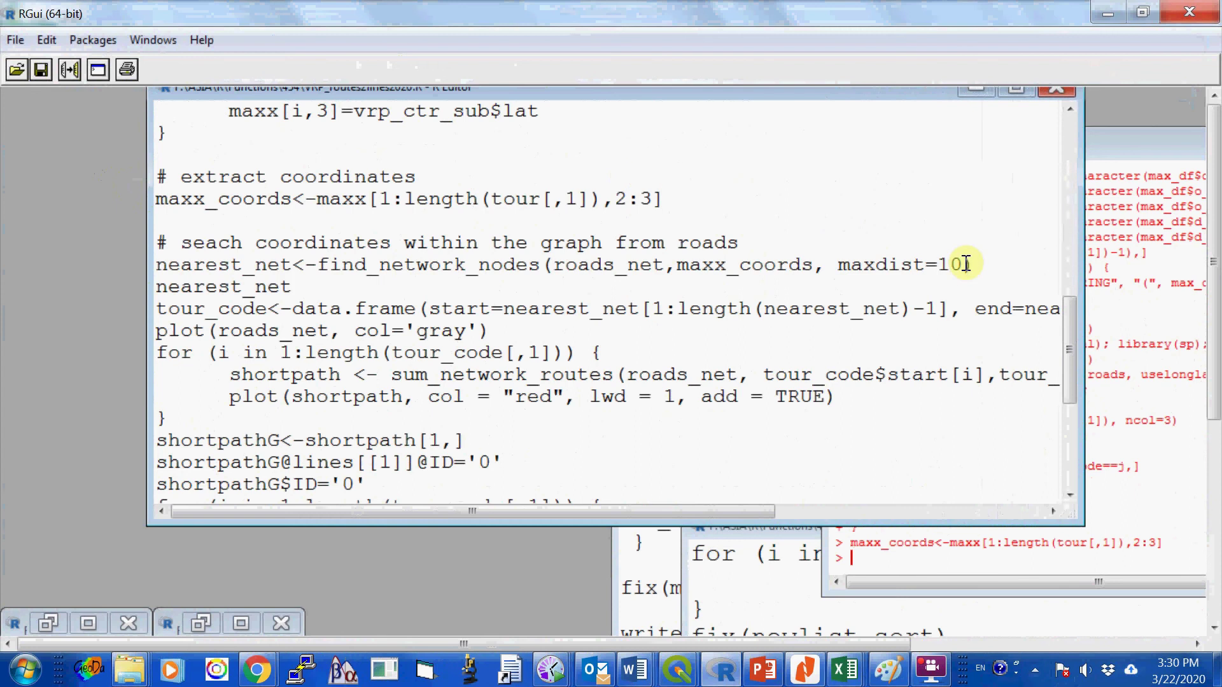
{"action": "key", "text": "shift+Left"}
{"action": "key", "text": "shift+Left"}
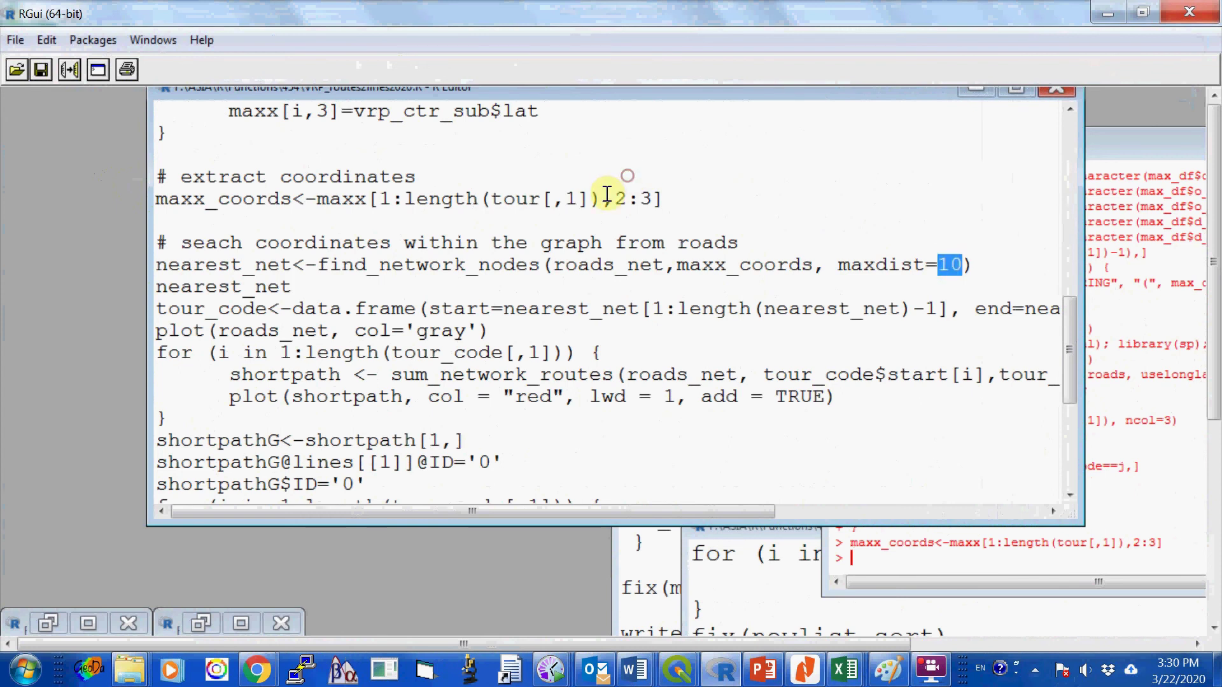
{"action": "key", "text": "Down"}
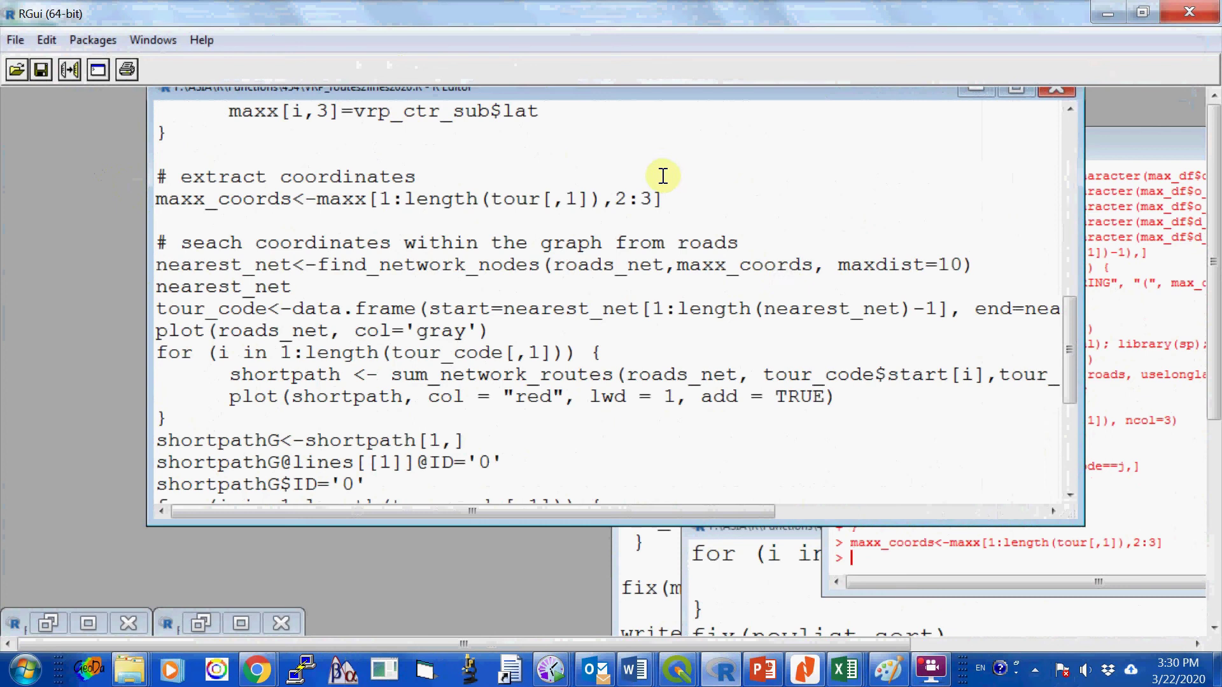
Run the find_network_nodes line with maxdist=10 to match the tour coordinates to road network nodes.
{"action": "left_click_drag", "start_coordinate": [972, 265], "coordinate": [146, 268]}
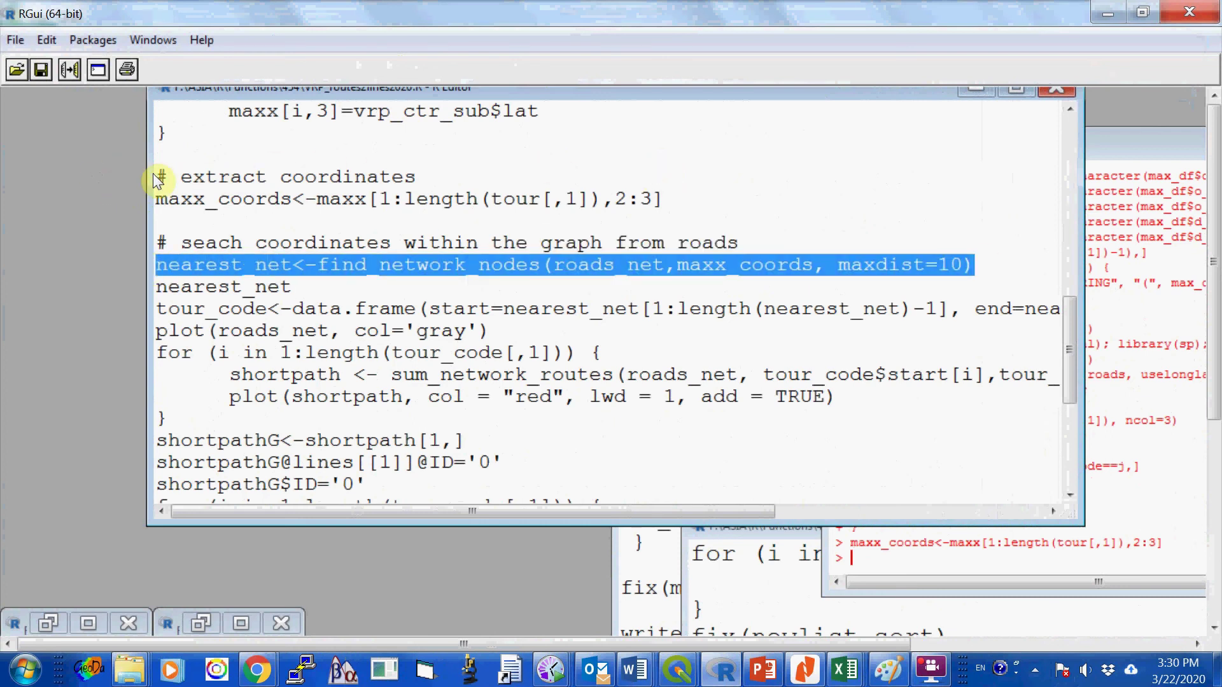
{"action": "right_click", "coordinate": [316, 261]}
{"action": "left_click", "coordinate": [369, 277]}
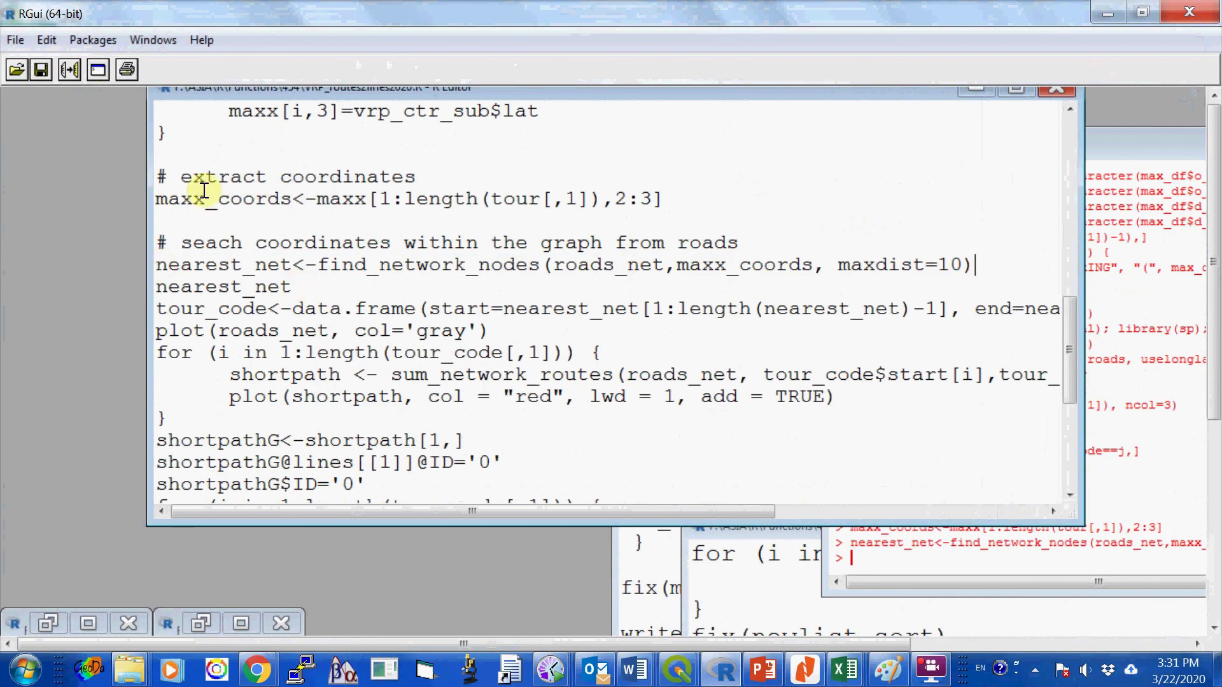
Print nearest_net and review the matched network nodes in the R Console for NA entries.
{"action": "left_click", "coordinate": [306, 283]}
{"action": "key", "text": "shift+Left"}
{"action": "key", "text": "shift+Left"}
{"action": "key", "text": "shift+Left"}
{"action": "key", "text": "shift+Left"}
{"action": "key", "text": "shift+Left"}
{"action": "key", "text": "shift+Left"}
{"action": "key", "text": "shift+Left"}
{"action": "key", "text": "shift+Left"}
{"action": "key", "text": "shift+Left"}
{"action": "key", "text": "shift+Left"}
{"action": "key", "text": "shift+Left"}
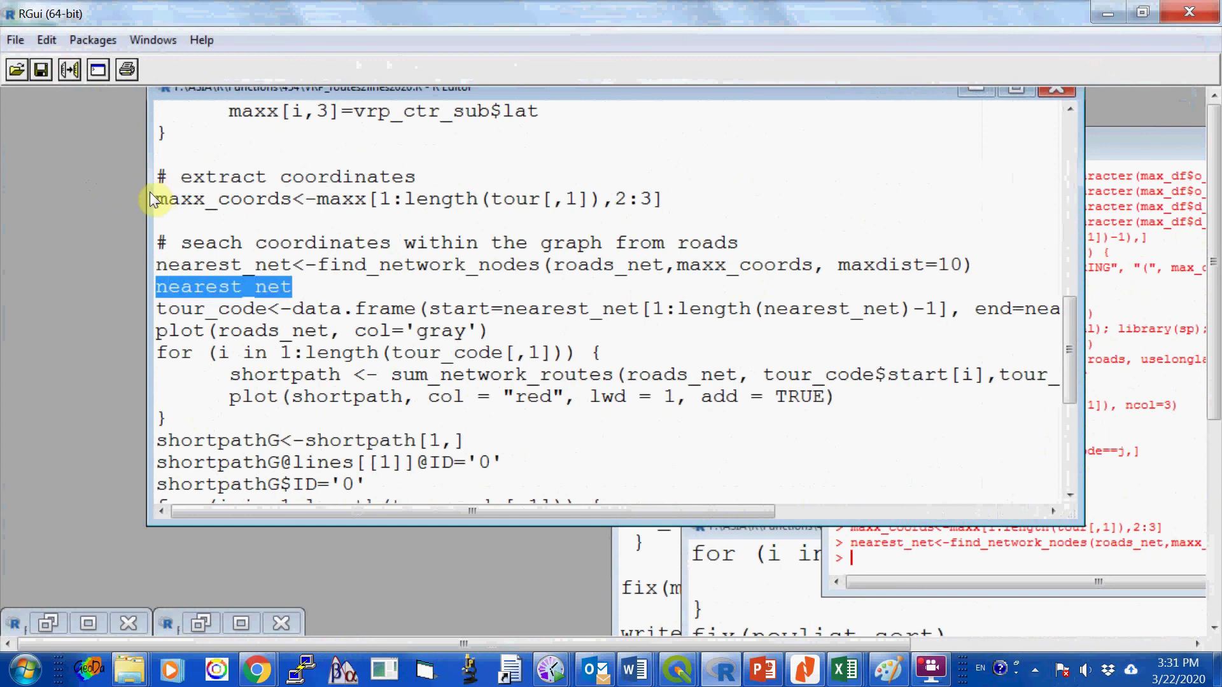
{"action": "right_click", "coordinate": [231, 289]}
{"action": "left_click", "coordinate": [274, 300]}
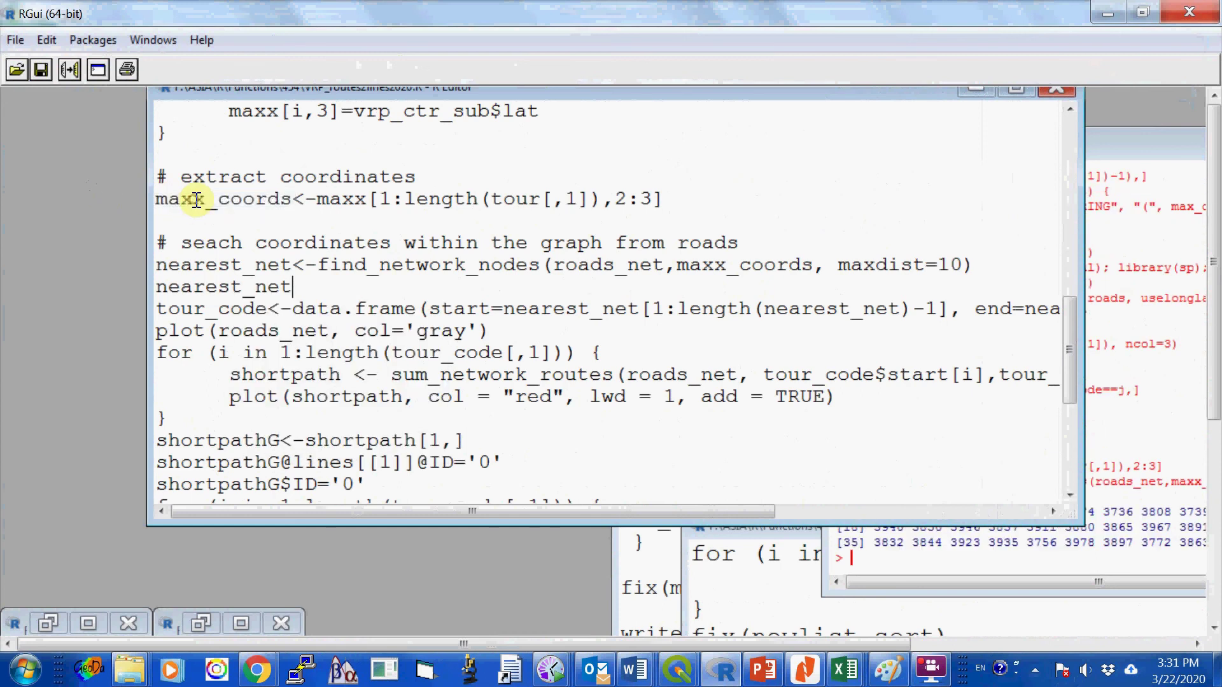
{"action": "left_click", "coordinate": [1114, 347]}
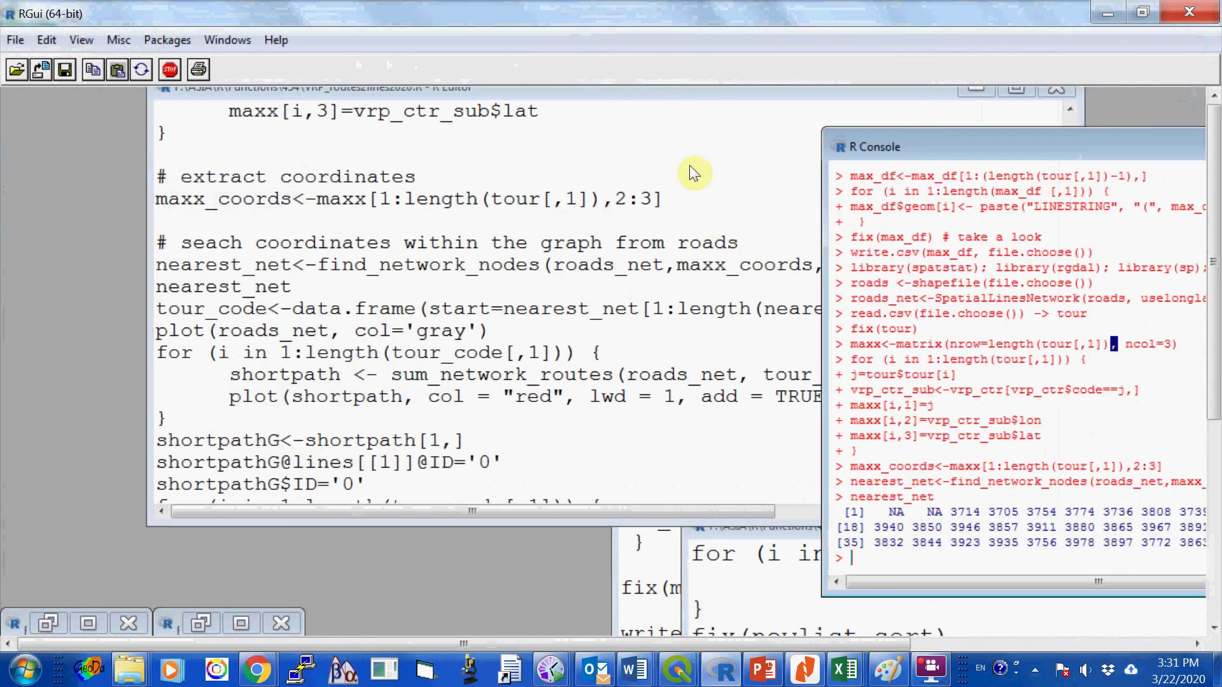
{"action": "left_click_drag", "start_coordinate": [985, 147], "coordinate": [449, 113]}
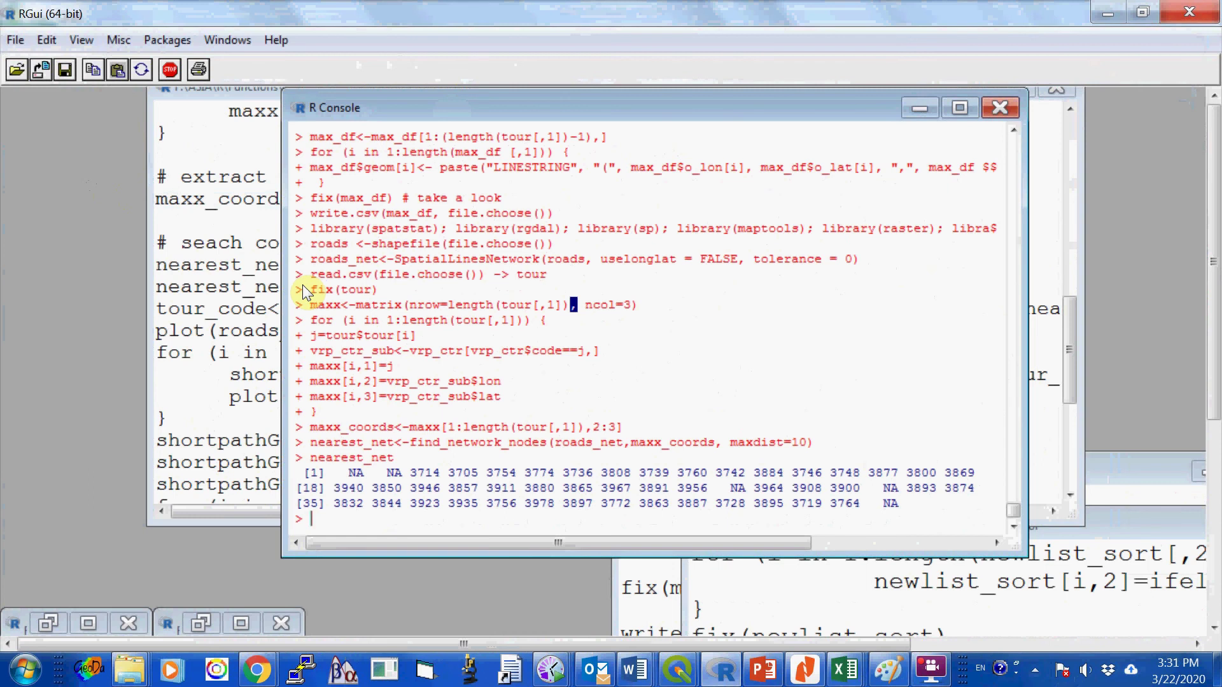
{"action": "left_click_drag", "start_coordinate": [309, 70], "coordinate": [635, 176]}
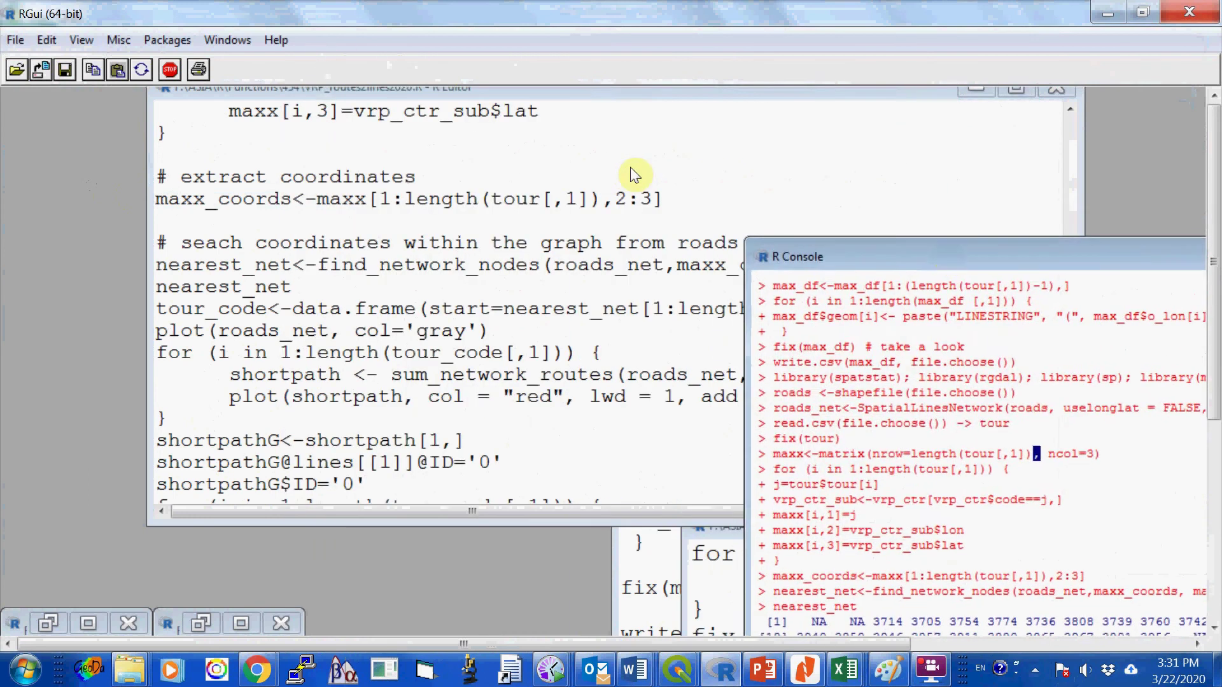
Set maxdist to 100 in the find_network_nodes line and rerun it together with the nearest_net print line.
{"action": "left_click", "coordinate": [413, 193]}
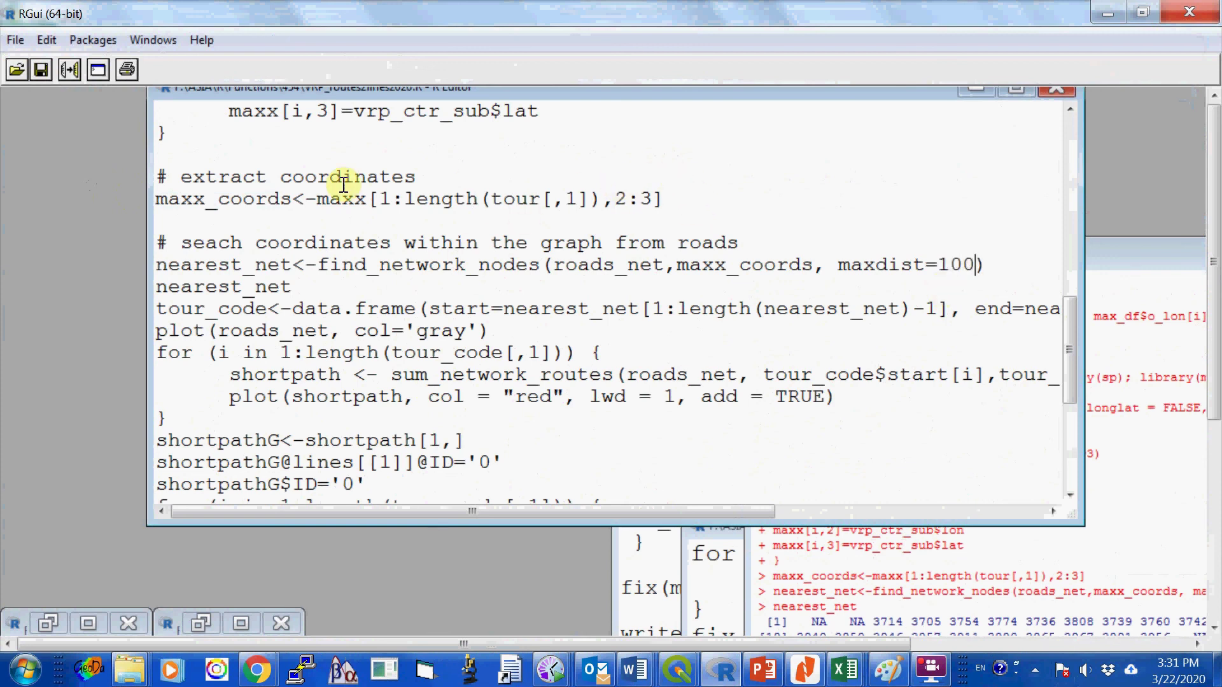
{"action": "left_click_drag", "start_coordinate": [291, 280], "coordinate": [160, 263]}
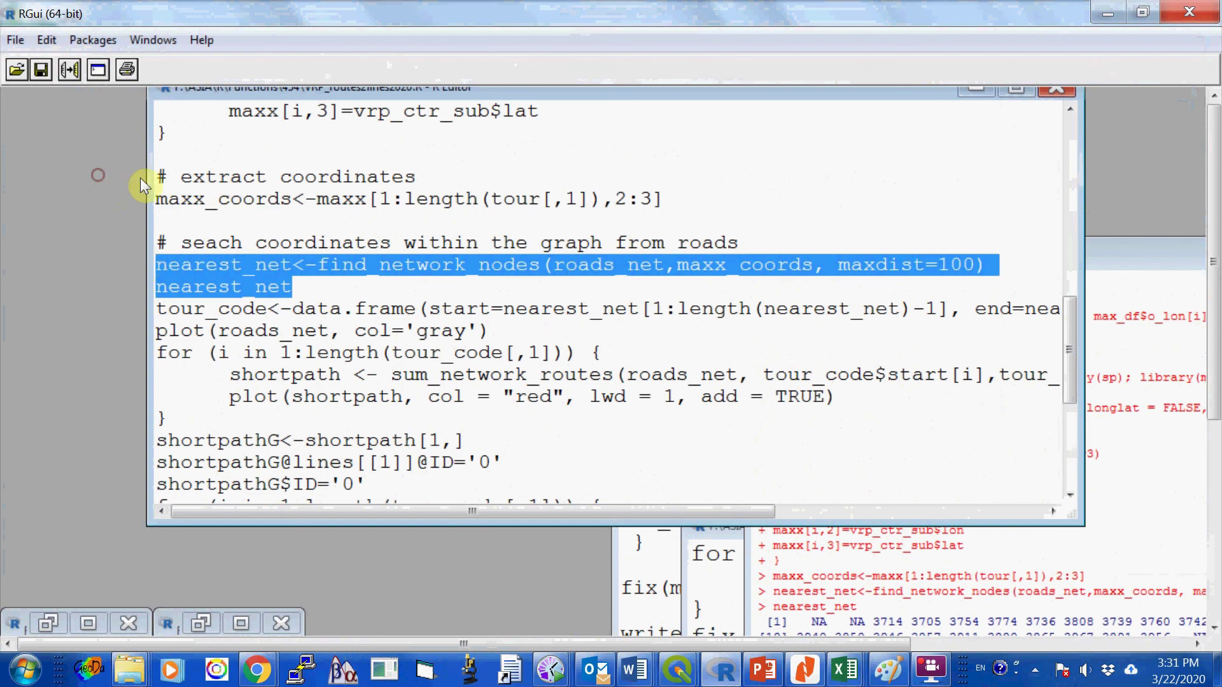
{"action": "right_click", "coordinate": [212, 267]}
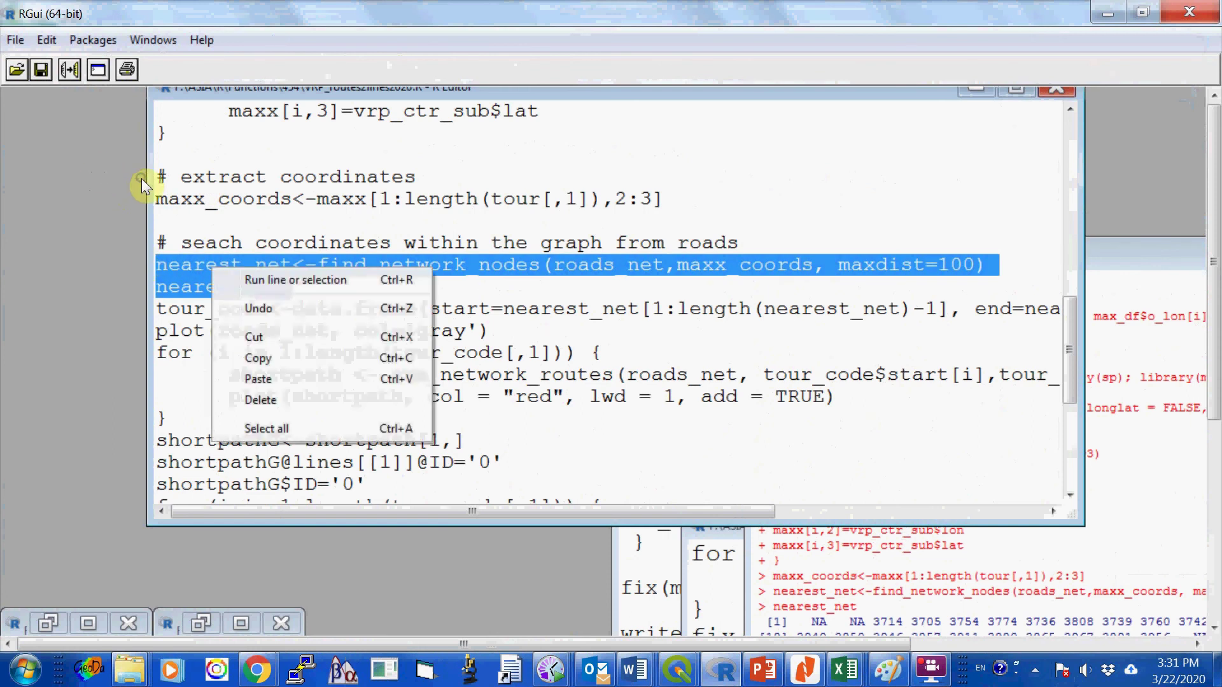
{"action": "left_click", "coordinate": [275, 281]}
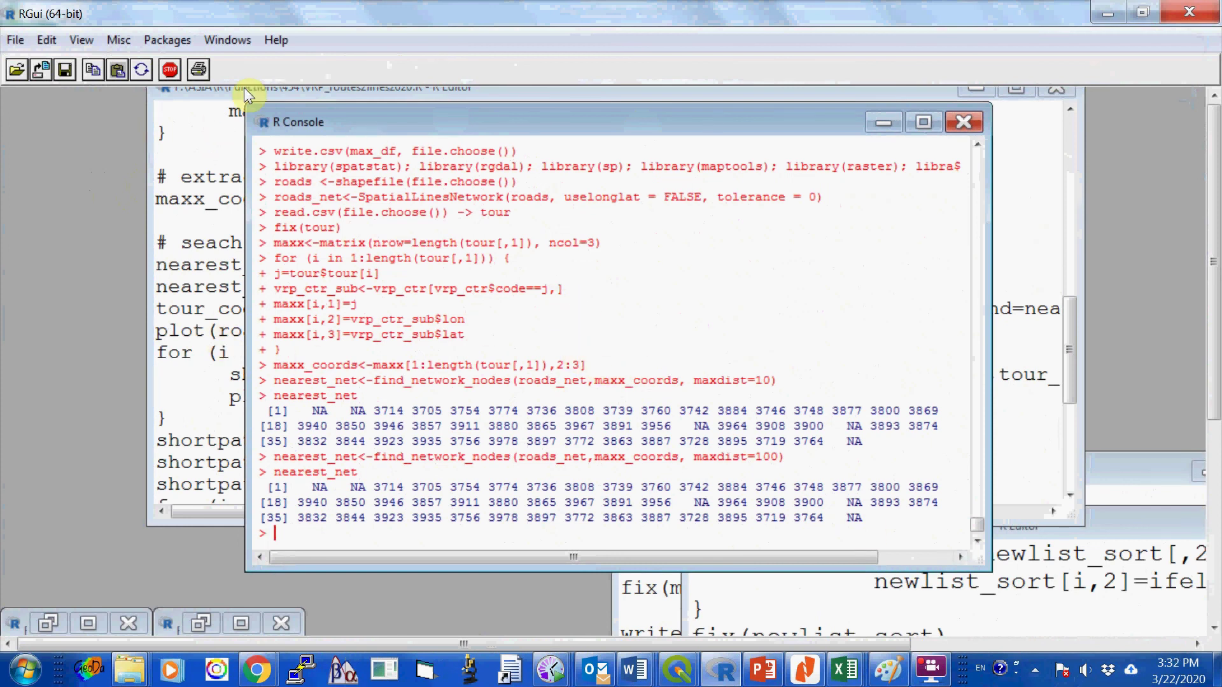
Increase maxdist to 500 in the find_network_nodes line and rerun it with the nearest_net print line.
{"action": "left_click_drag", "start_coordinate": [445, 121], "coordinate": [693, 297]}
{"action": "left_click", "coordinate": [446, 143]}
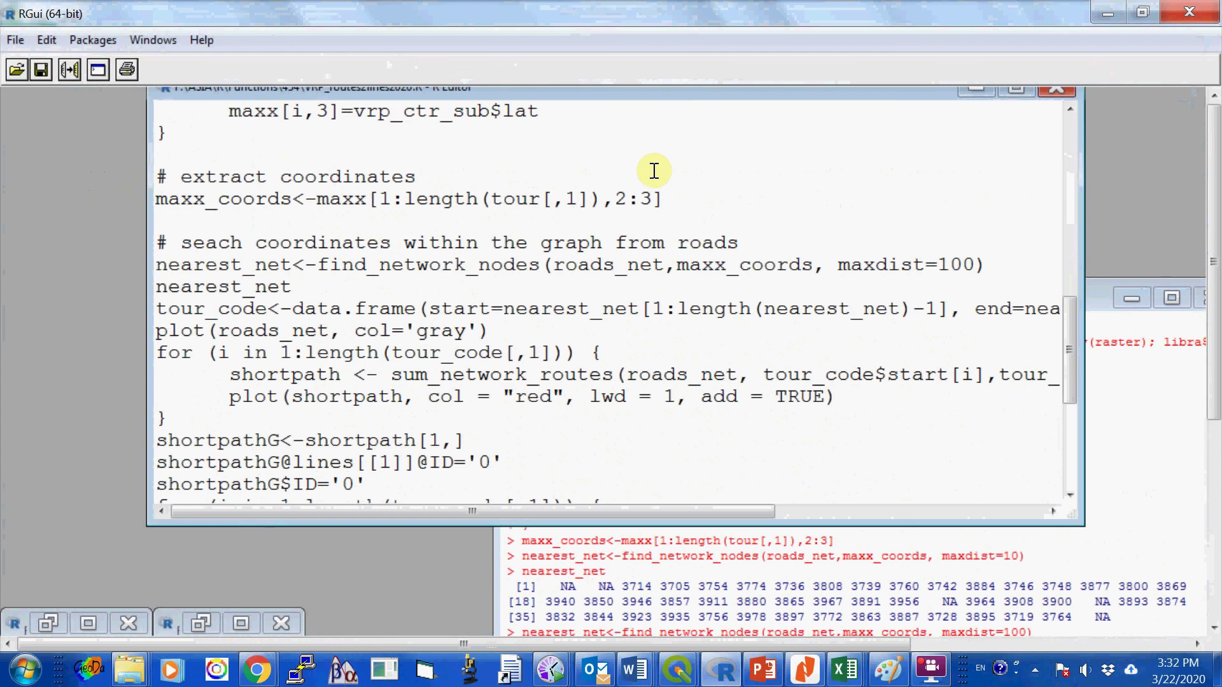
{"action": "double_click", "coordinate": [965, 264]}
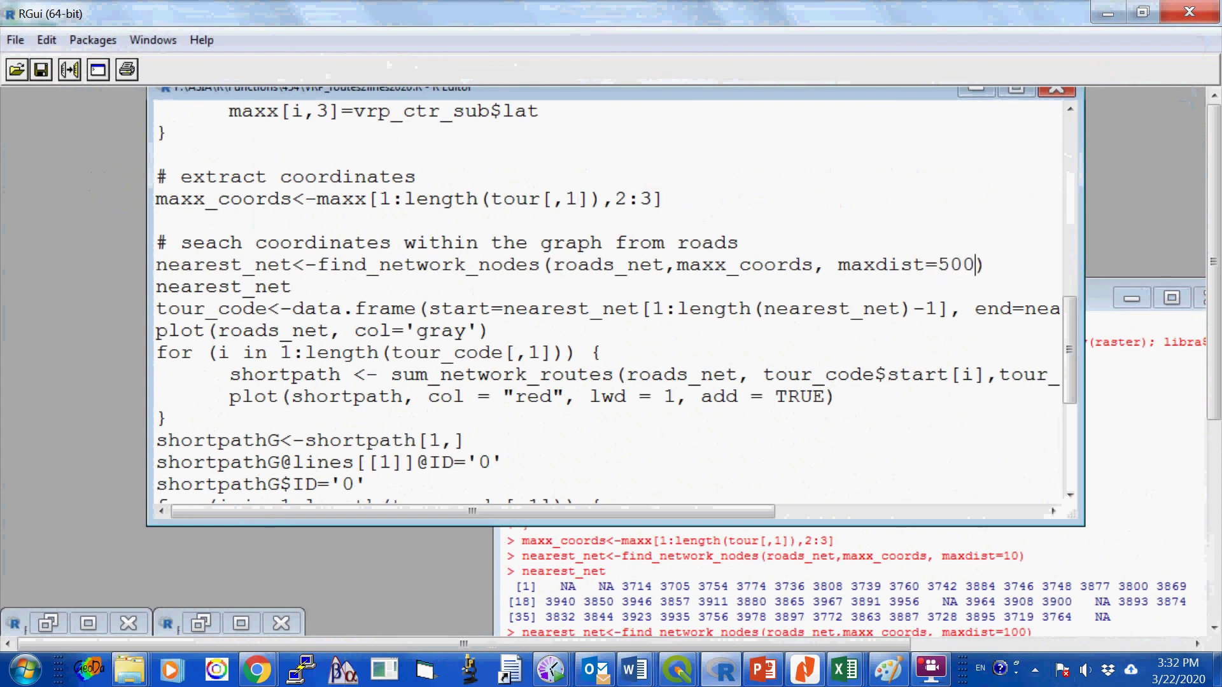
{"action": "type", "text": "500"}
{"action": "key", "text": "Down"}
{"action": "key", "text": "shift+Home"}
{"action": "key", "text": "shift+Up"}
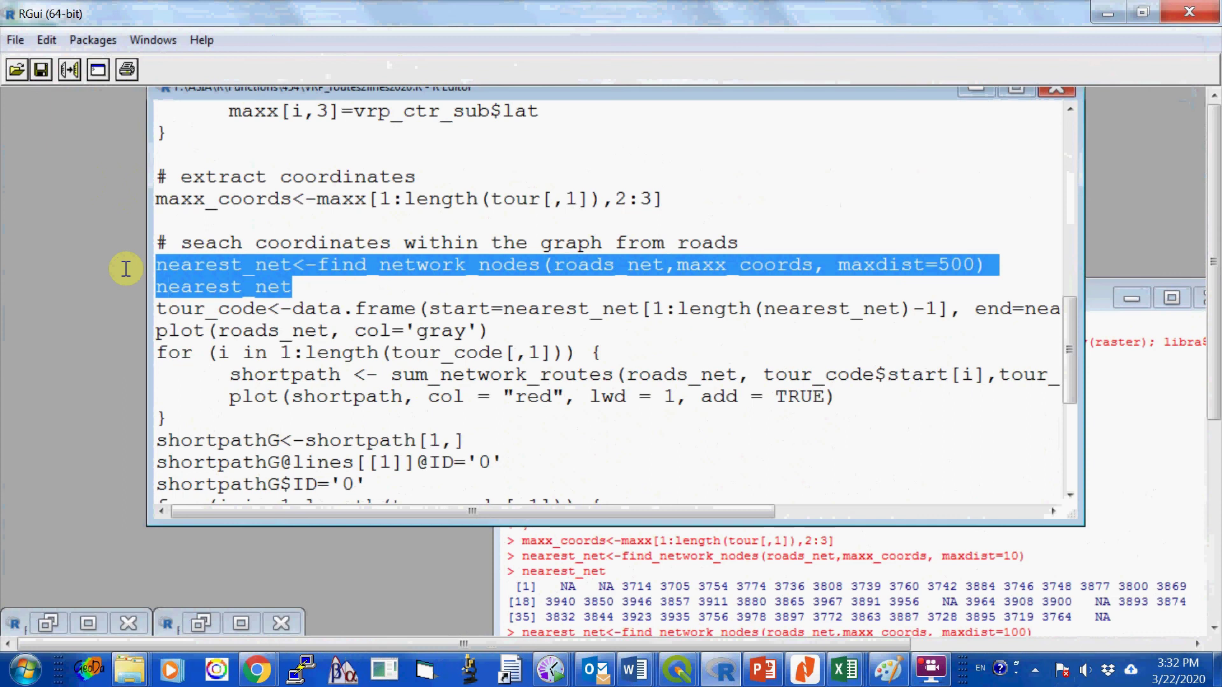
{"action": "right_click", "coordinate": [258, 264]}
{"action": "left_click", "coordinate": [299, 278]}
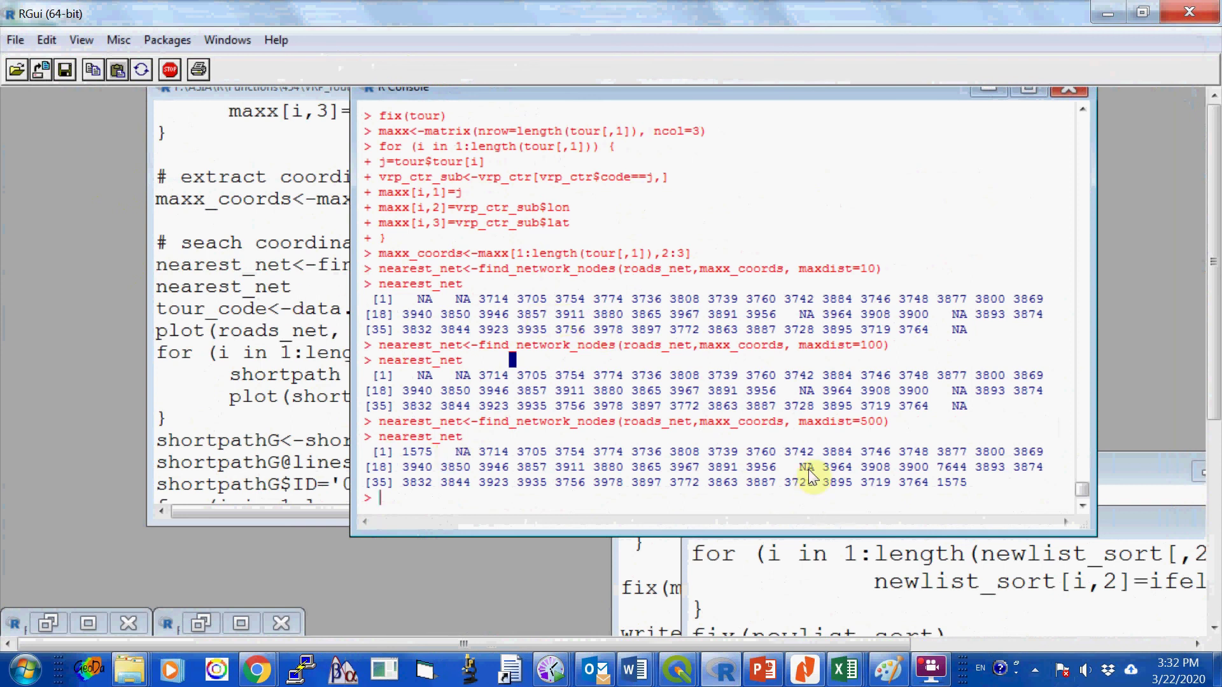
Raise maxdist to 600 in the find_network_nodes line, rerun both nearest_net lines and check the output.
{"action": "left_click_drag", "start_coordinate": [531, 92], "coordinate": [879, 369]}
{"action": "left_click", "coordinate": [608, 190]}
{"action": "left_click", "coordinate": [952, 266]}
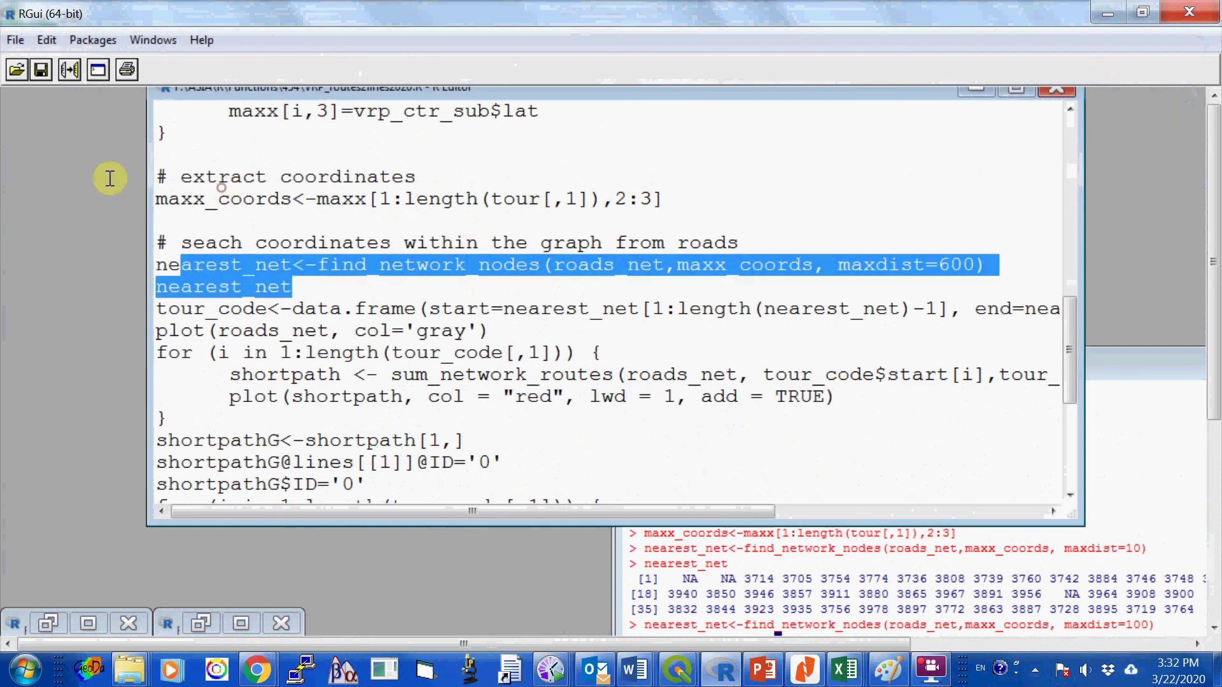
{"action": "right_click", "coordinate": [231, 266]}
{"action": "left_click", "coordinate": [697, 291]}
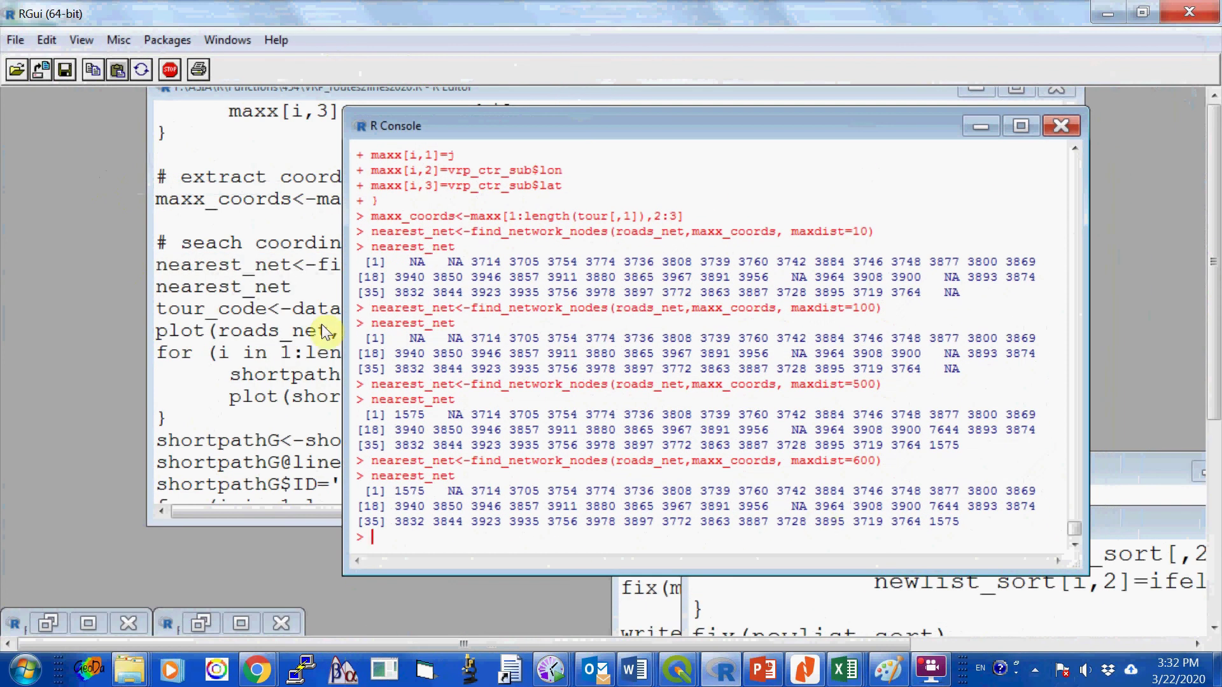
Change the maxdist argument of the find_network_nodes line to 700.
{"action": "left_click", "coordinate": [385, 89]}
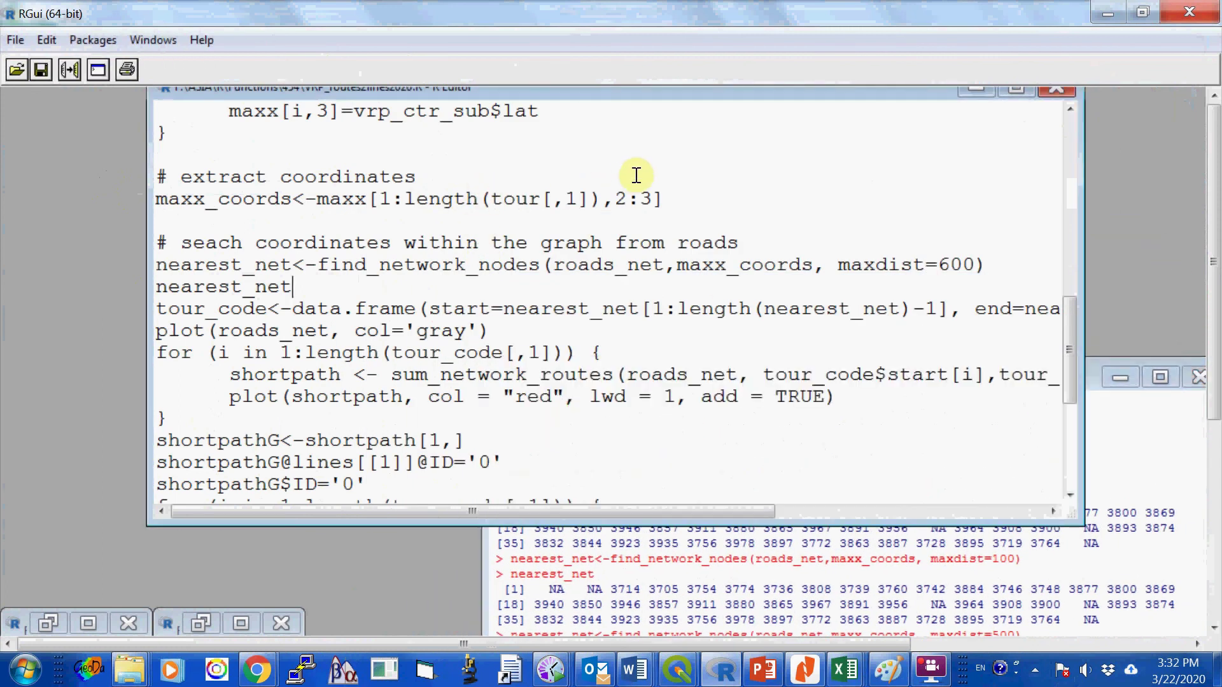
{"action": "key", "text": "Up"}
{"action": "key", "text": "End"}
{"action": "key", "text": "Left"}
{"action": "key", "text": "Left"}
{"action": "key", "text": "Left"}
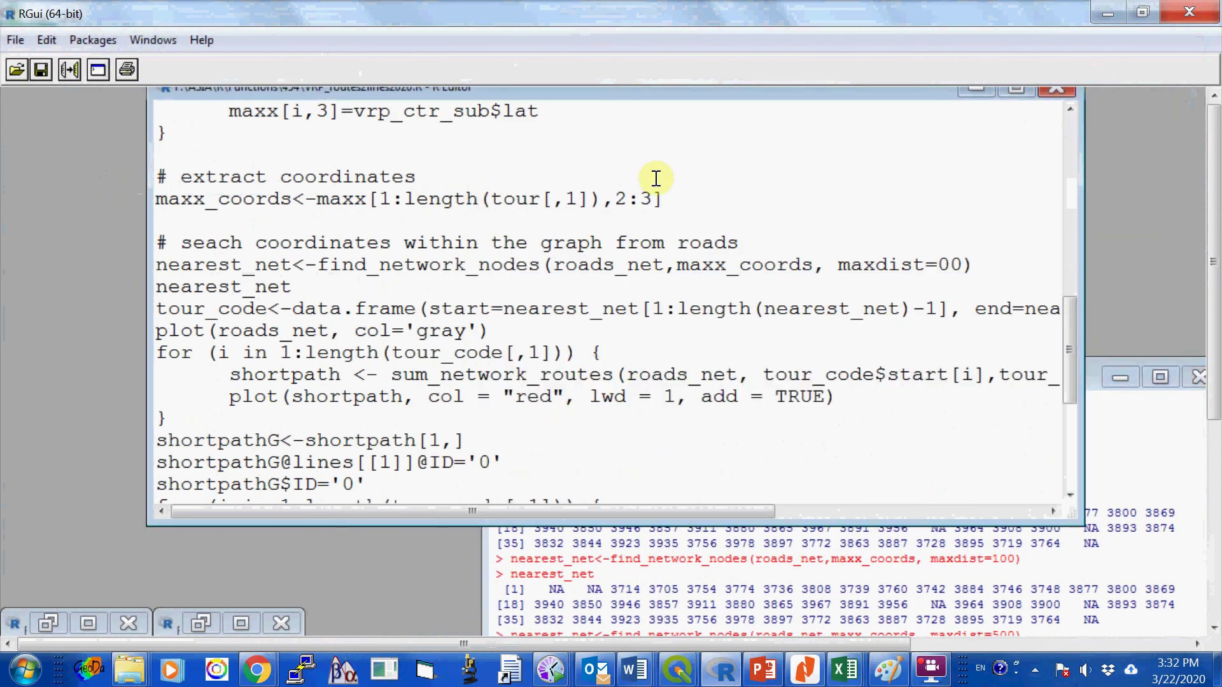
{"action": "type", "text": "7"}
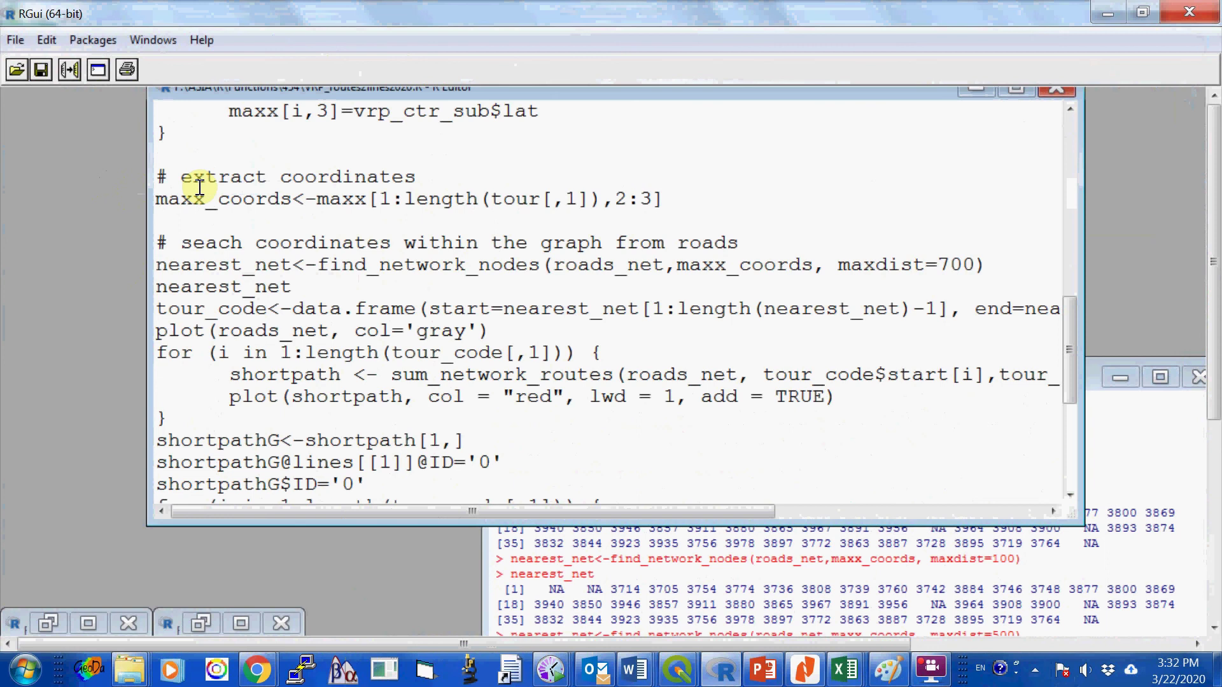
Rerun the find_network_nodes line with maxdist=700 and print nearest_net.
{"action": "key", "text": "Down"}
{"action": "key", "text": "shift+Up"}
{"action": "key", "text": "shift+Home"}
{"action": "right_click", "coordinate": [243, 267]}
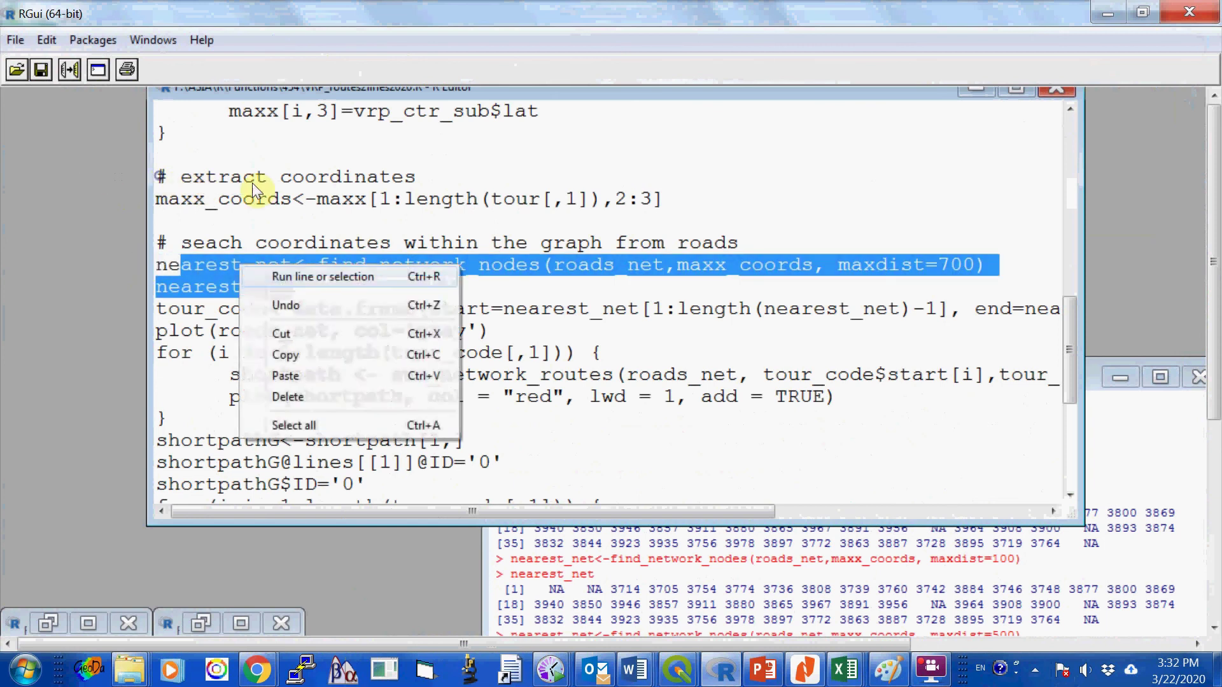
{"action": "left_click", "coordinate": [411, 178]}
{"action": "key", "text": "Down"}
{"action": "key", "text": "shift+Up"}
{"action": "key", "text": "shift+Home"}
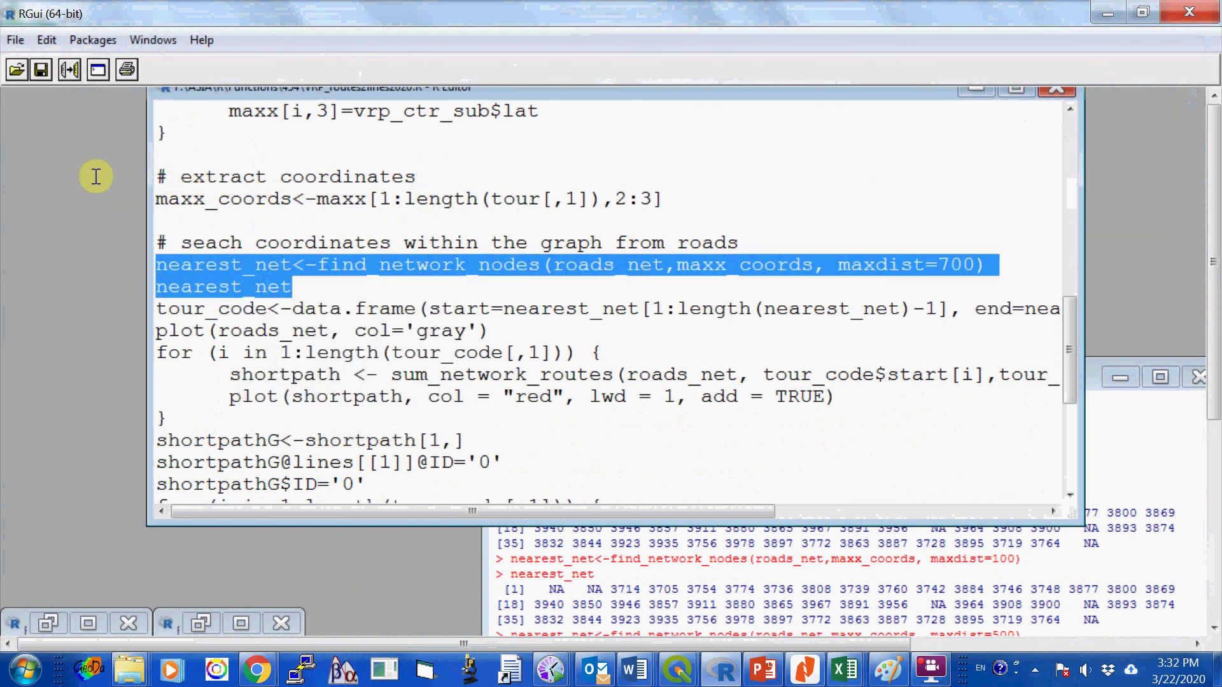
{"action": "key", "text": "shift+F10"}
{"action": "key", "text": "Return"}
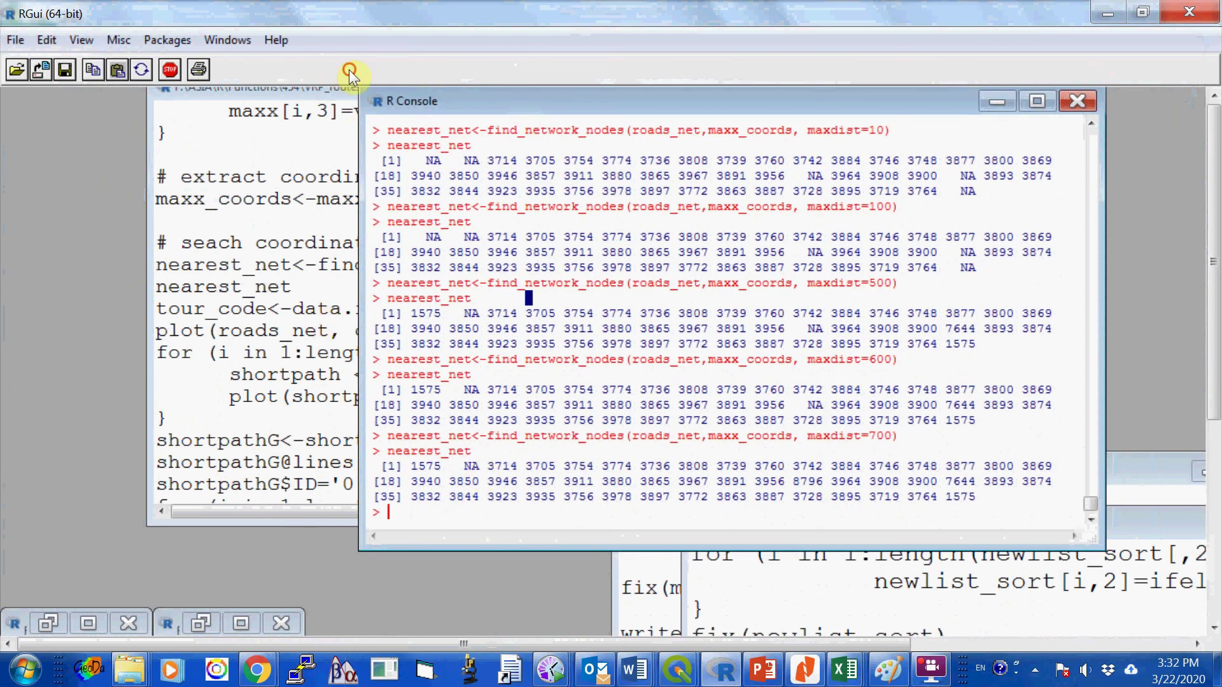
Raise maxdist to 800 in the find_network_nodes line, rerun both nearest_net lines and check the output.
{"action": "left_click", "coordinate": [350, 87]}
{"action": "left_click", "coordinate": [950, 264]}
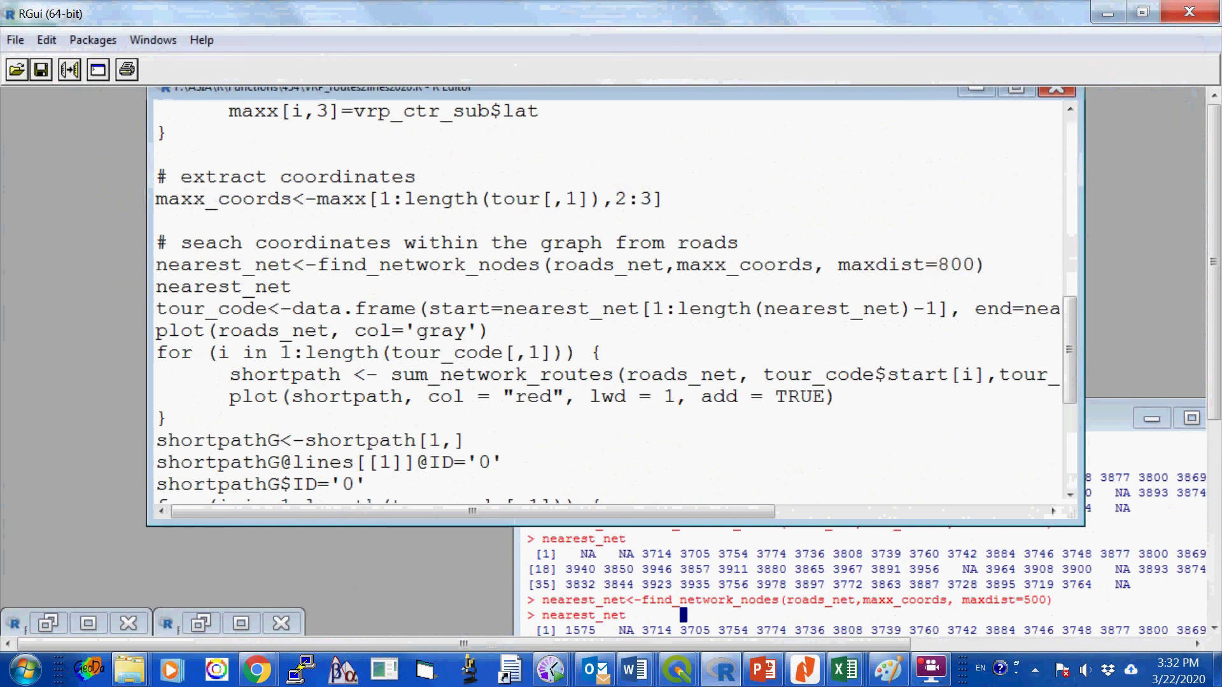
{"action": "key", "text": "Home"}
{"action": "key", "text": "shift+Down"}
{"action": "key", "text": "shift+End"}
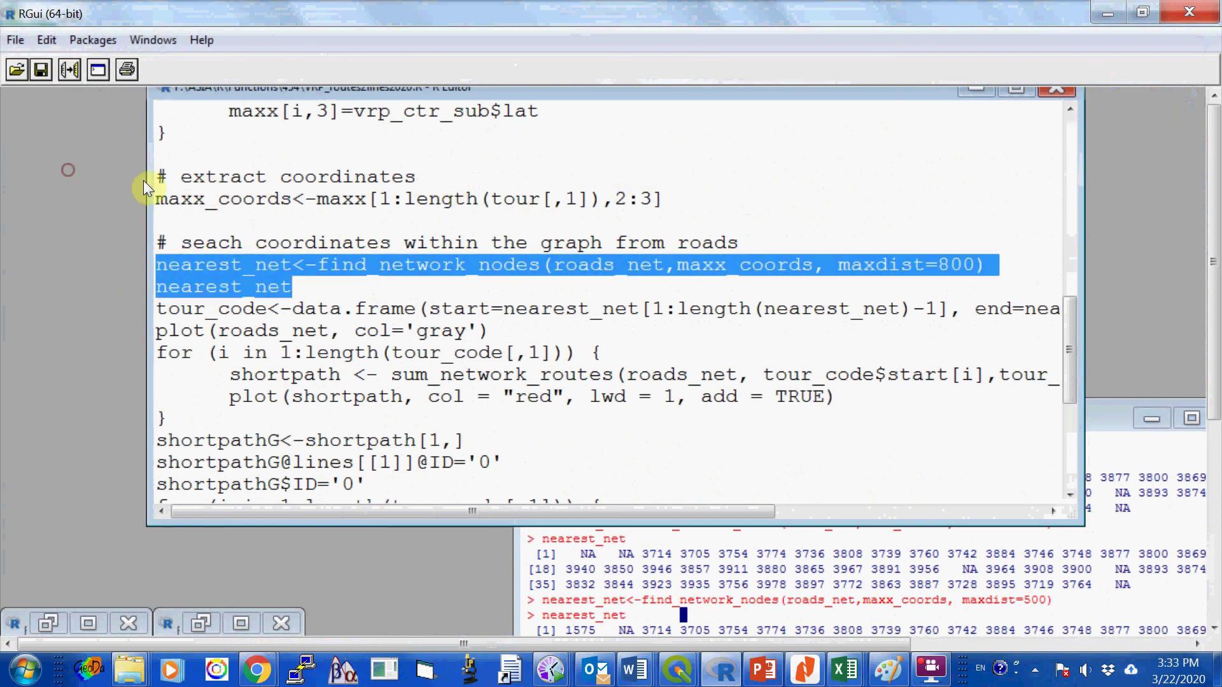
{"action": "right_click", "coordinate": [226, 260]}
{"action": "left_click", "coordinate": [261, 265]}
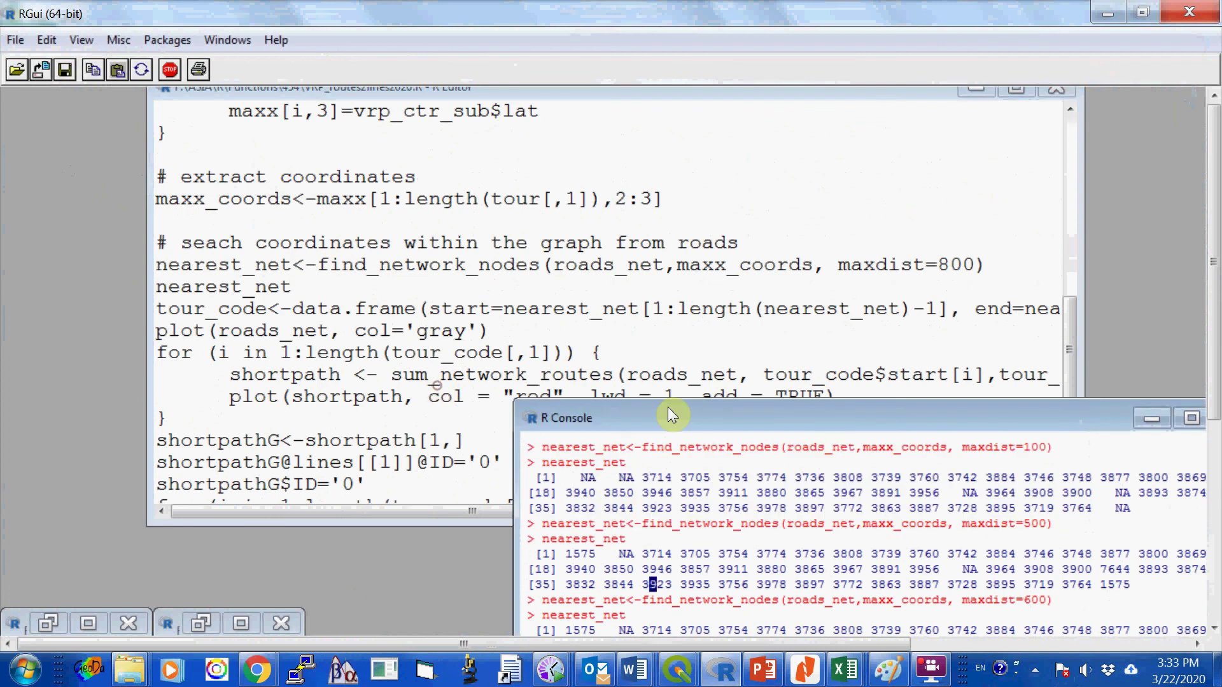
{"action": "left_click_drag", "start_coordinate": [673, 415], "coordinate": [806, 415]}
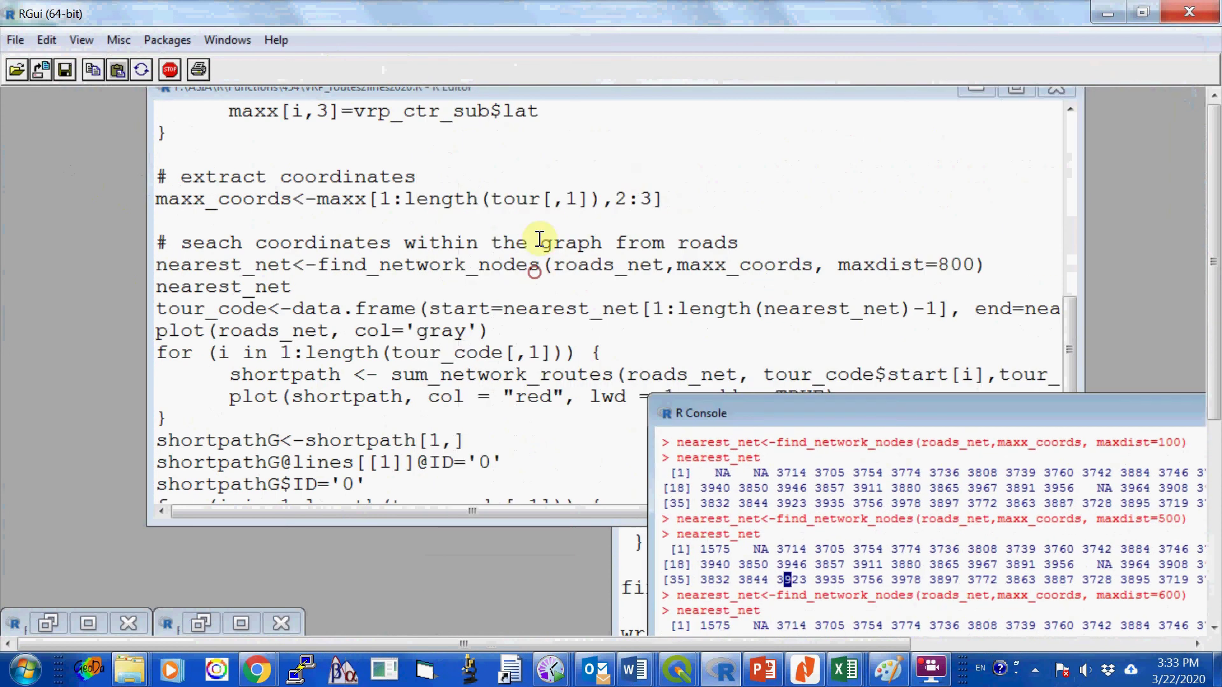
Set maxdist to 900 in the find_network_nodes line, rerun it with the nearest_net print line and inspect the node list for NA values.
{"action": "left_click", "coordinate": [636, 173]}
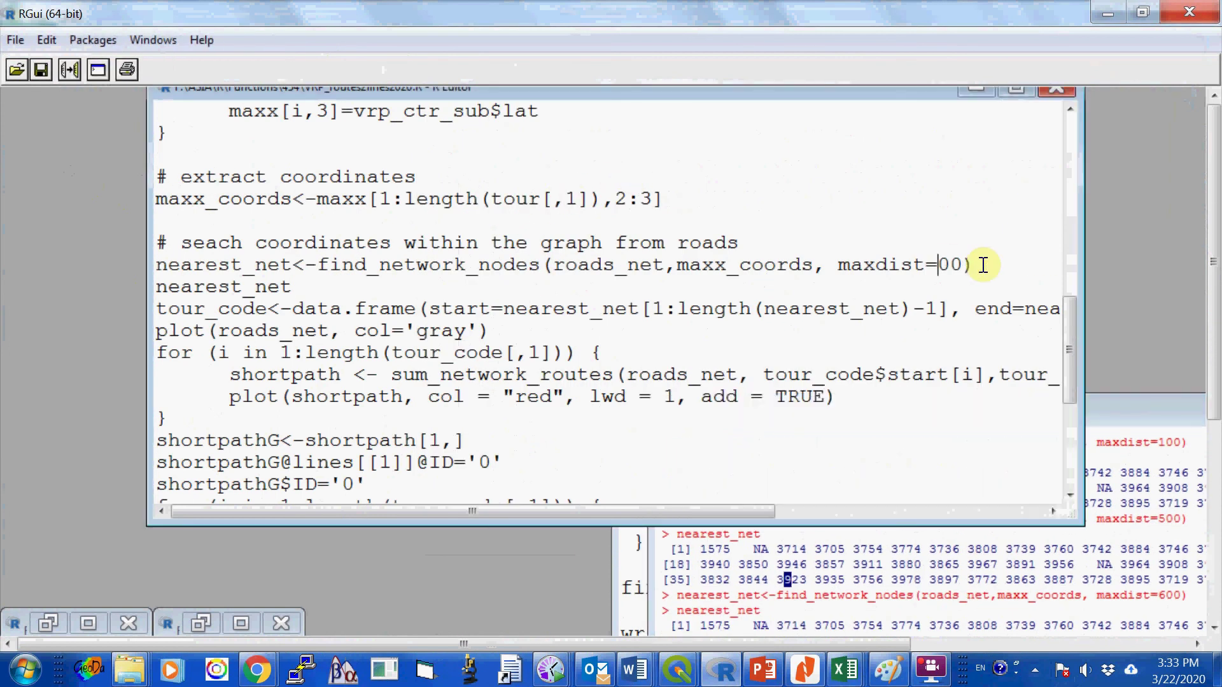
{"action": "type", "text": "9"}
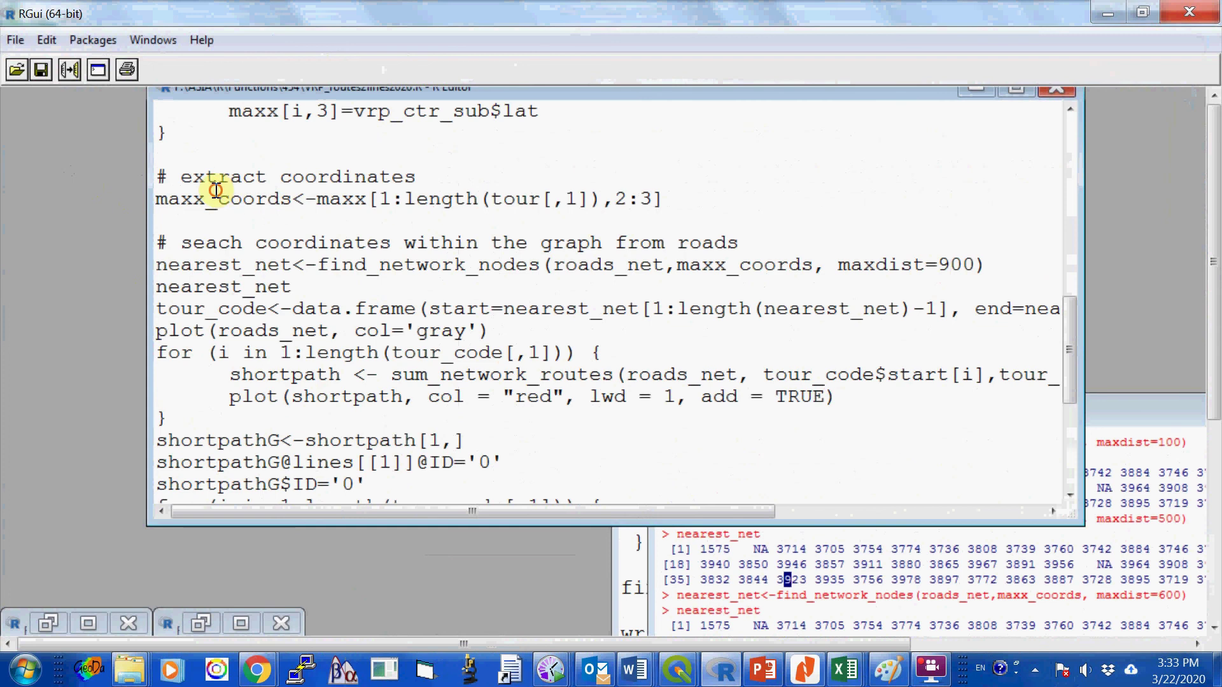
{"action": "key", "text": "Home"}
{"action": "key", "text": "shift+Down"}
{"action": "key", "text": "shift+End"}
{"action": "right_click", "coordinate": [235, 276]}
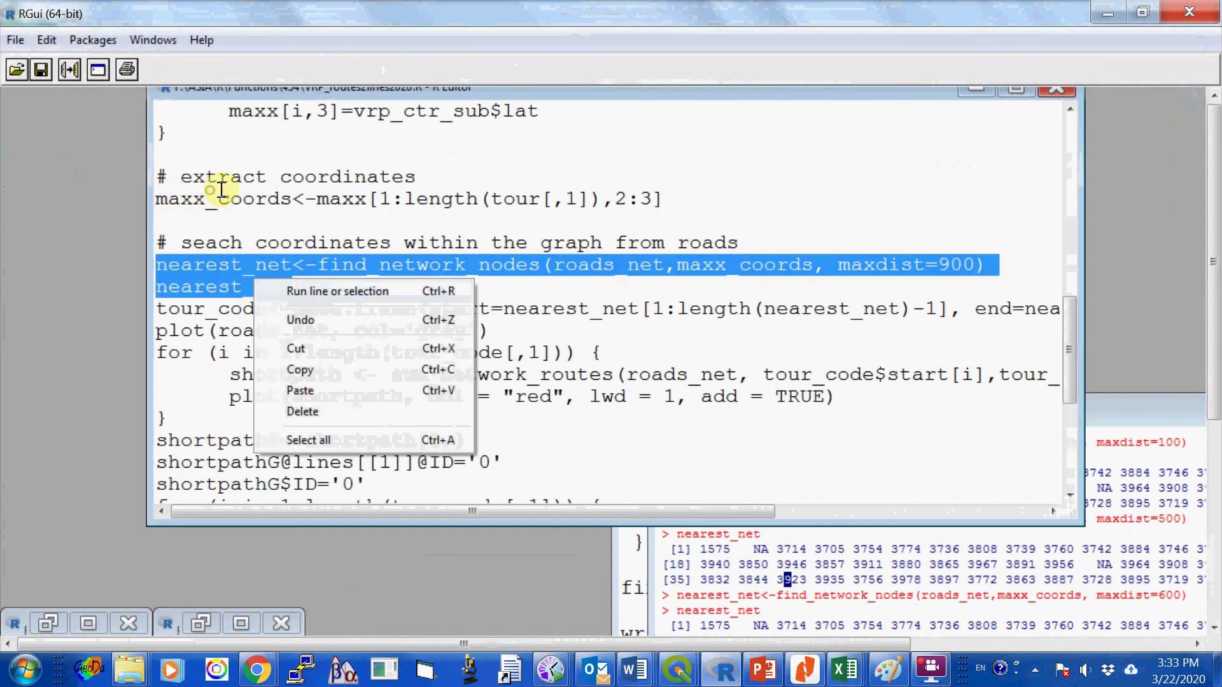
{"action": "left_click", "coordinate": [270, 287]}
{"action": "left_click_drag", "start_coordinate": [675, 413], "coordinate": [270, 87]}
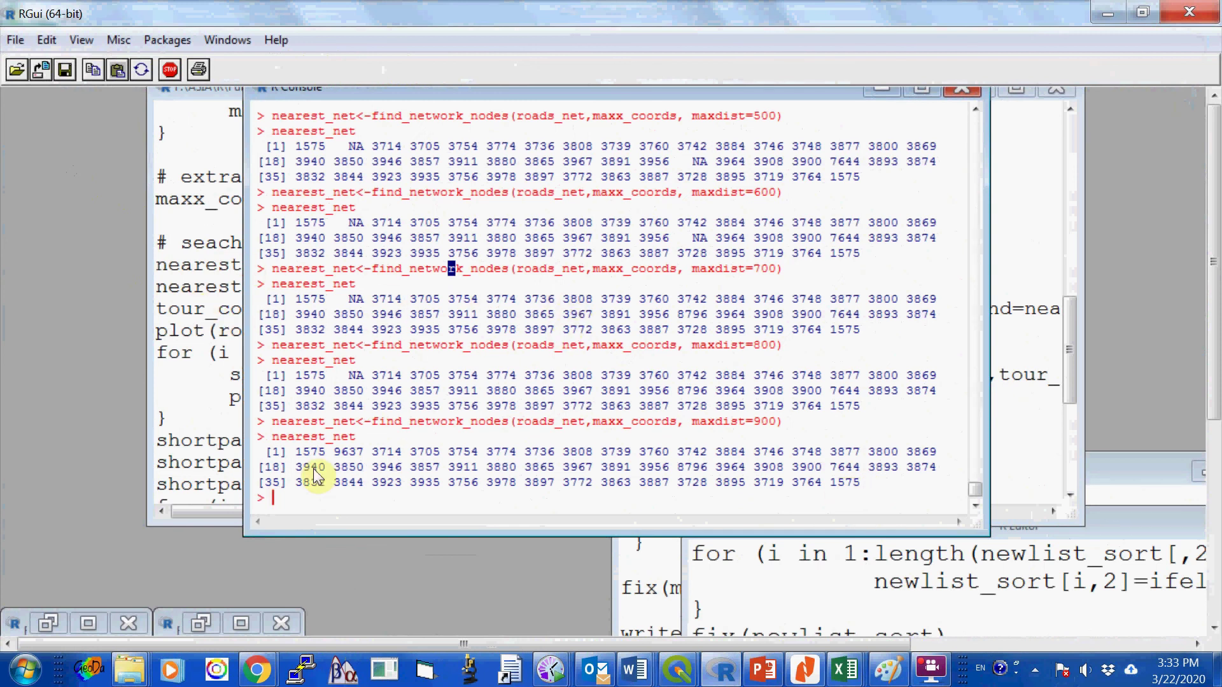
{"action": "left_click_drag", "start_coordinate": [429, 96], "coordinate": [978, 358]}
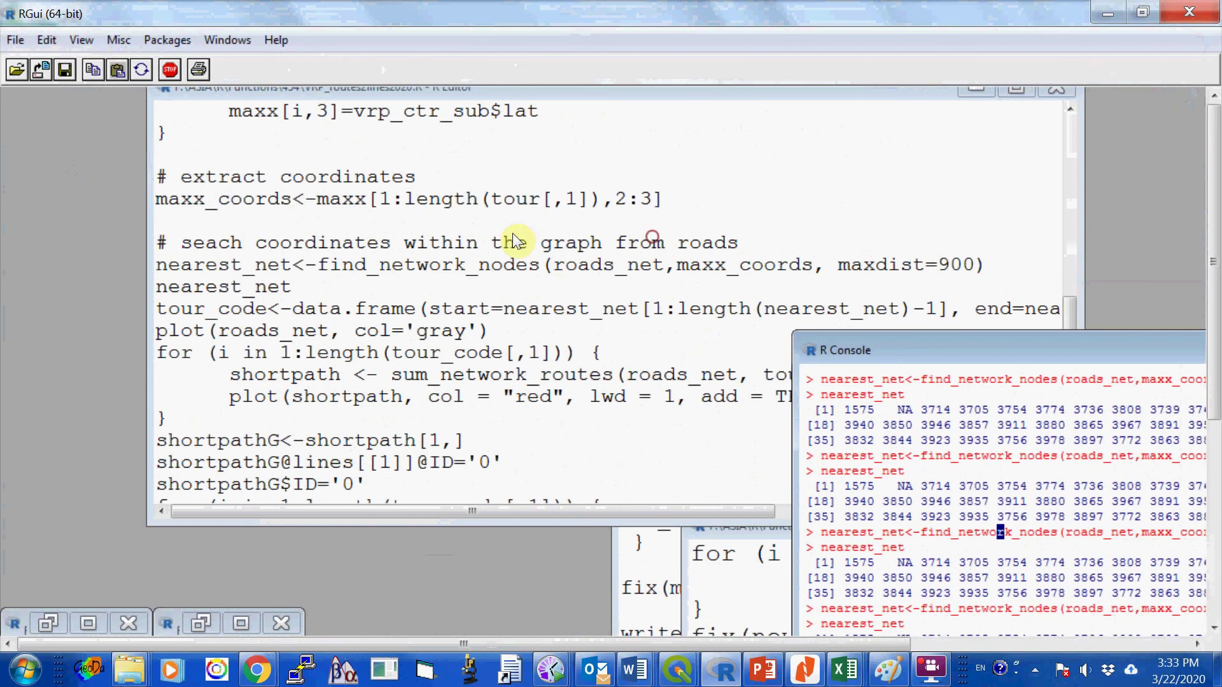
Insert a blank line in the script between the tour_code line and the plot(roads_net, col='gray') line.
{"action": "left_click", "coordinate": [202, 190]}
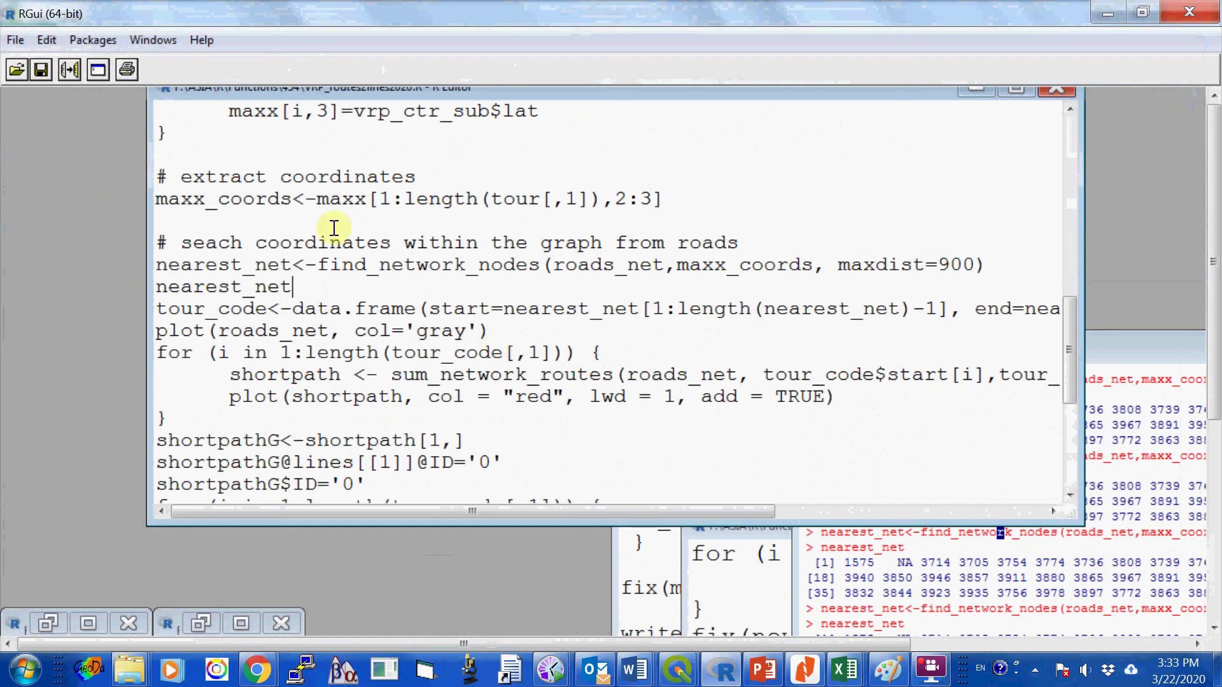
{"action": "key", "text": "Down"}
{"action": "key", "text": "Down"}
{"action": "key", "text": "Home"}
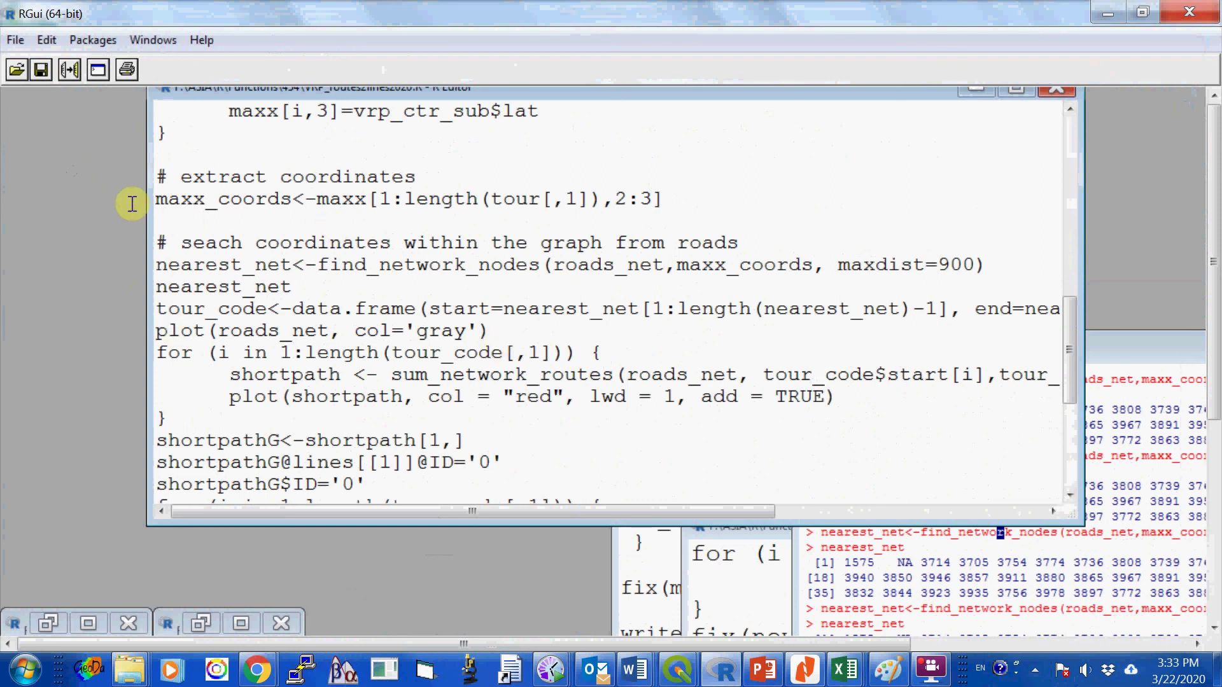
{"action": "key", "text": "Return"}
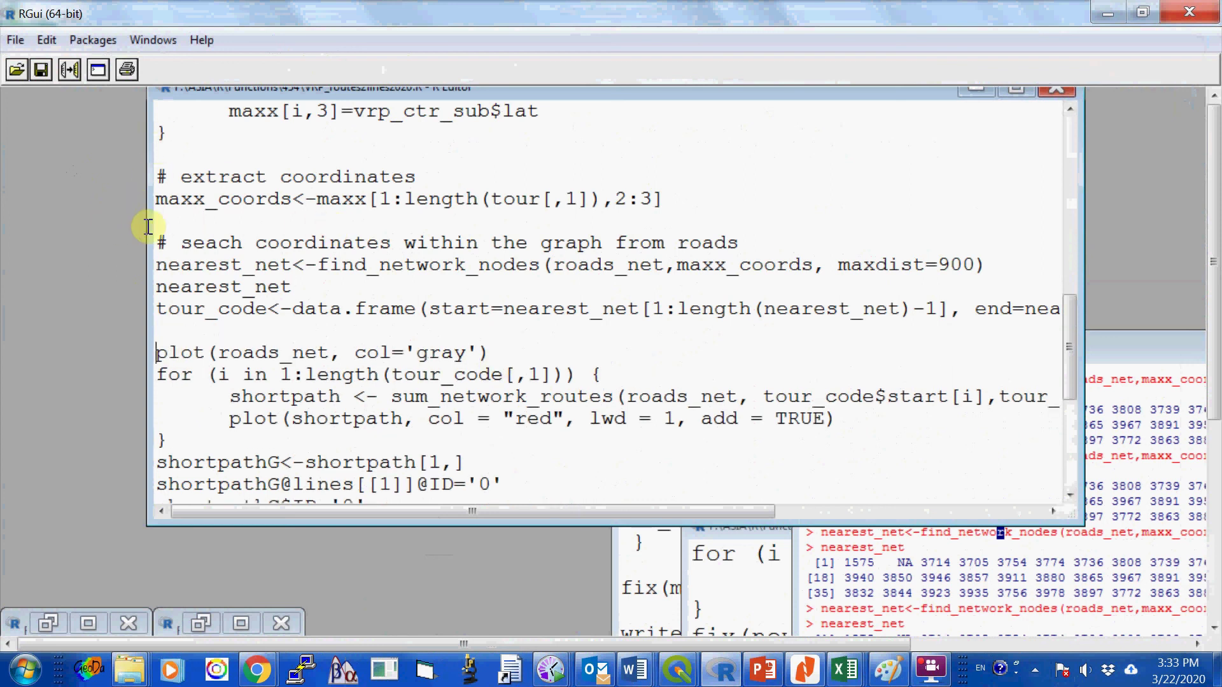
Run the tour_code line that builds the data frame of start and end nodes from nearest_net.
{"action": "key", "text": "Up"}
{"action": "key", "text": "Up"}
{"action": "key", "text": "shift+End"}
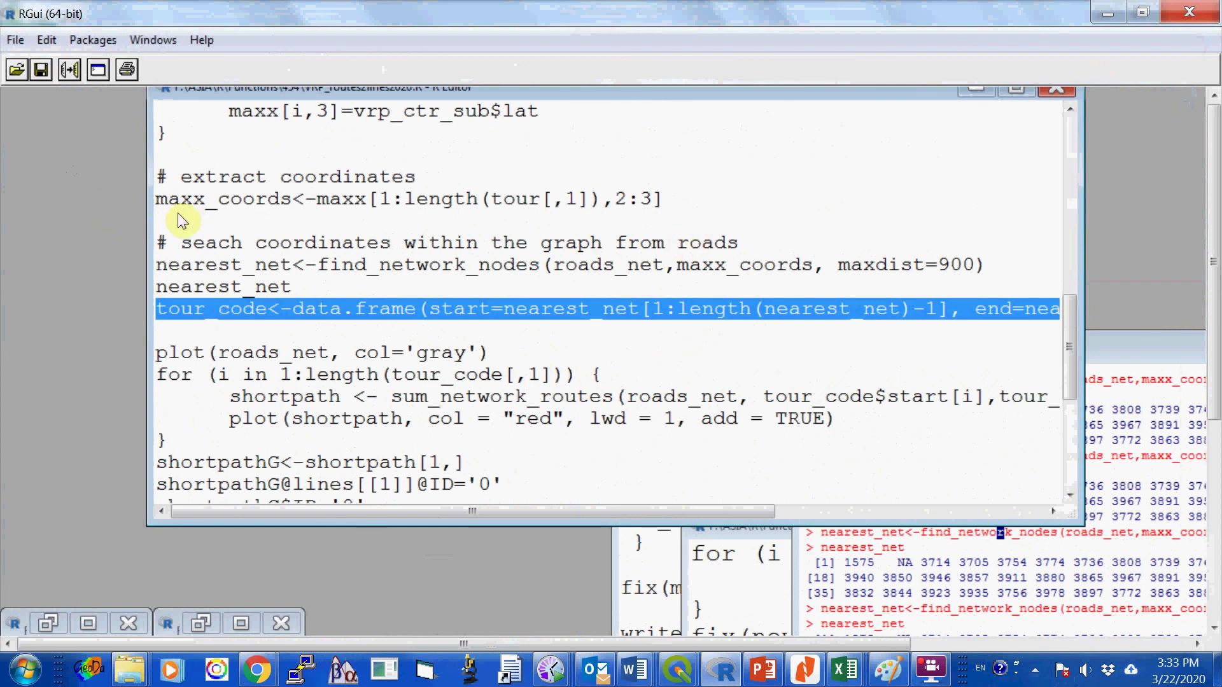
{"action": "right_click", "coordinate": [270, 311]}
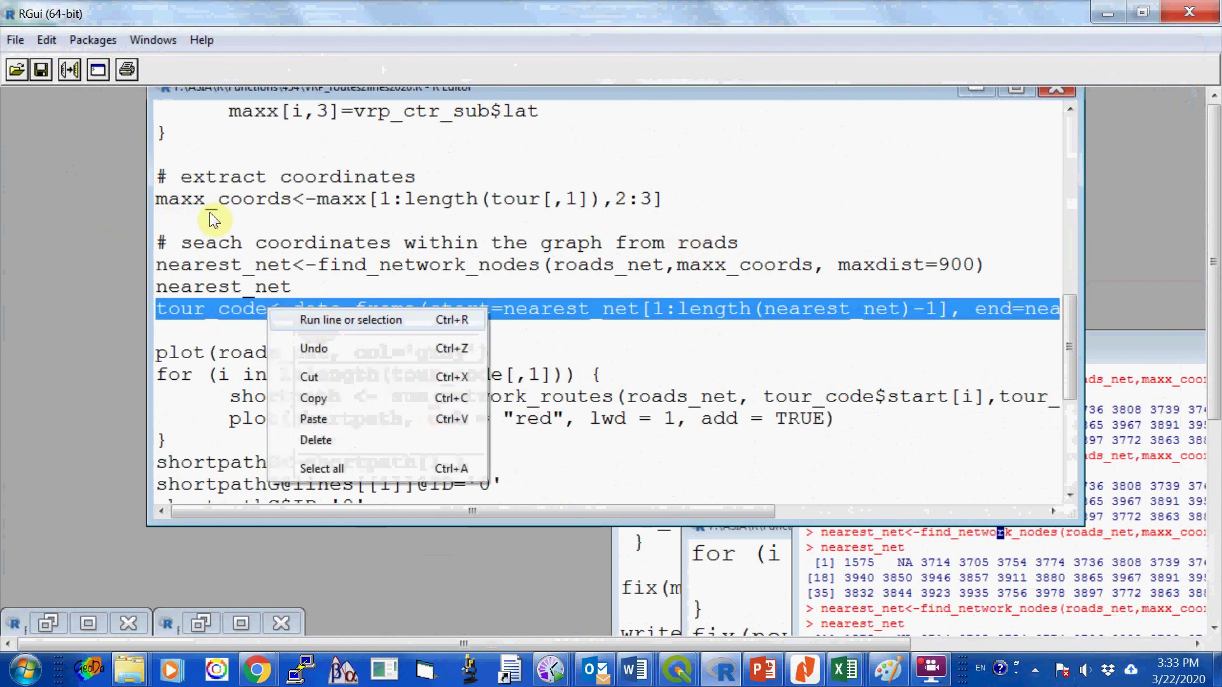
{"action": "left_click", "coordinate": [209, 212]}
{"action": "left_click", "coordinate": [752, 238]}
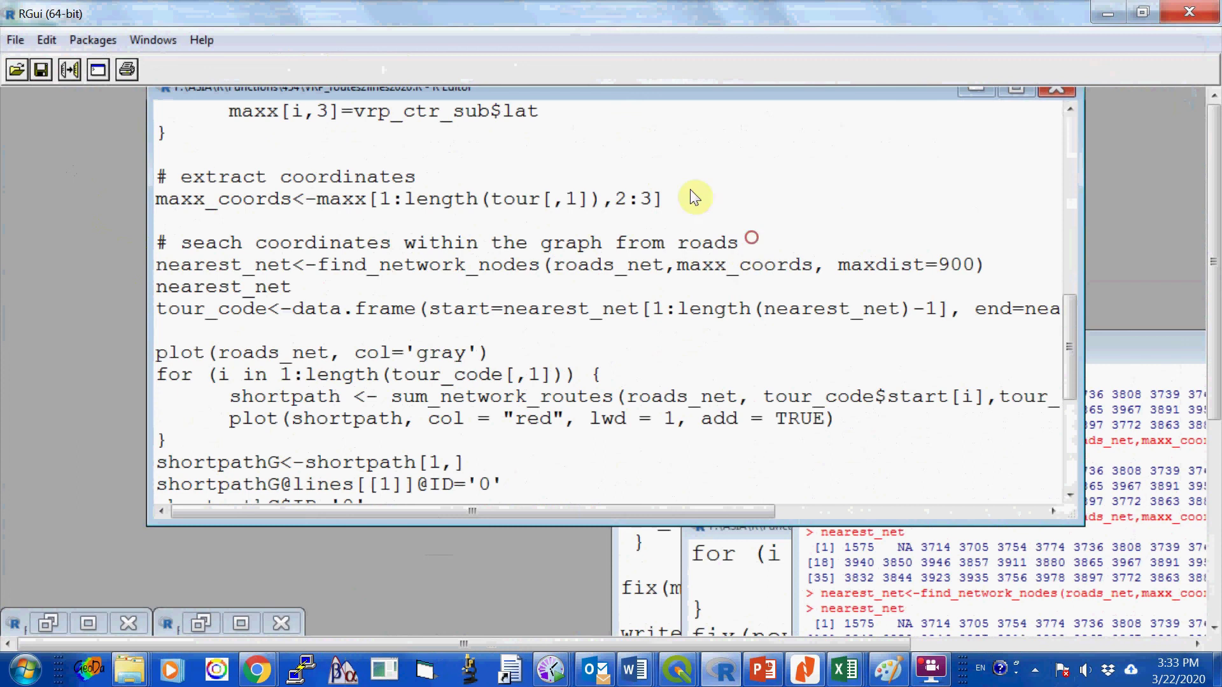
Run the plot(roads_net, col='gray') line to draw the road network.
{"action": "left_click", "coordinate": [359, 234]}
{"action": "scroll", "coordinate": [369, 286], "scroll_direction": "down", "scroll_amount": 1}
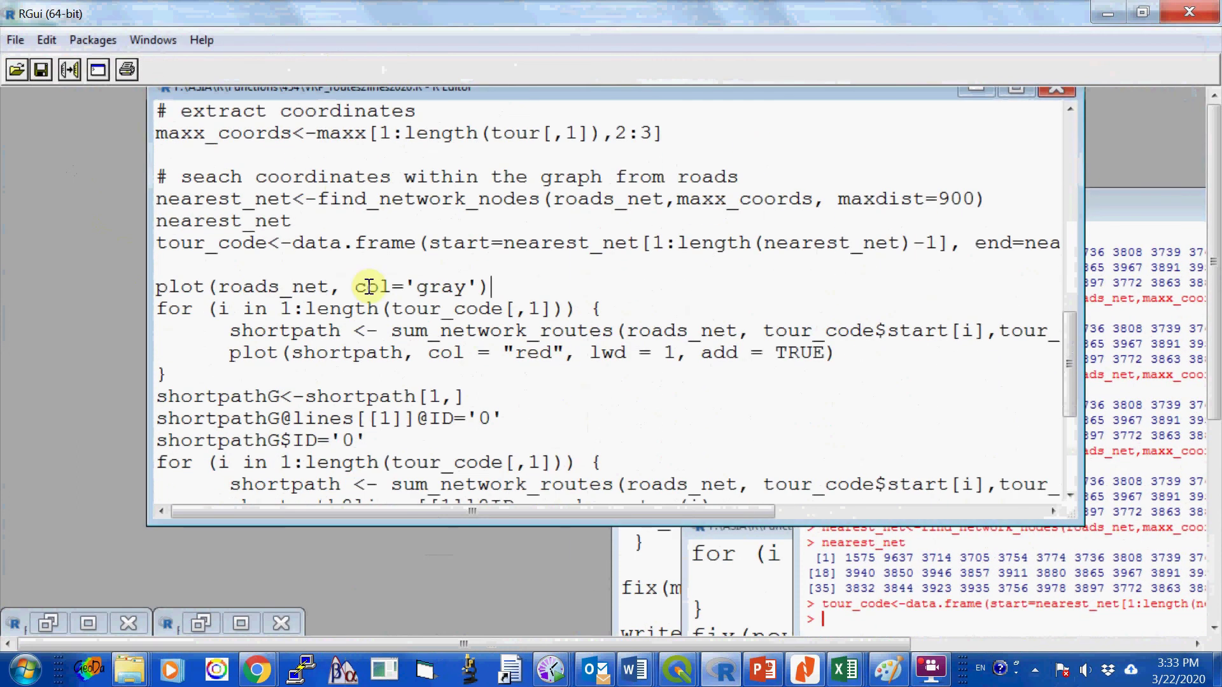
{"action": "left_click_drag", "start_coordinate": [503, 288], "coordinate": [155, 288]}
{"action": "key", "text": "Menu"}
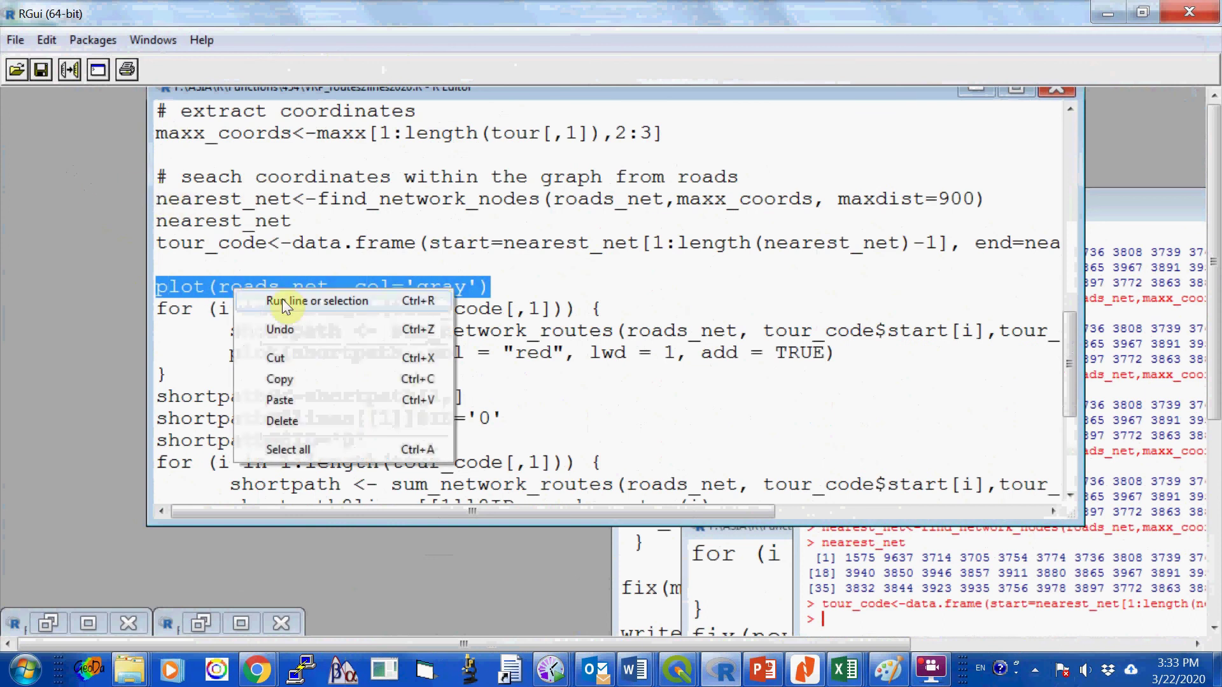
{"action": "key", "text": "Return"}
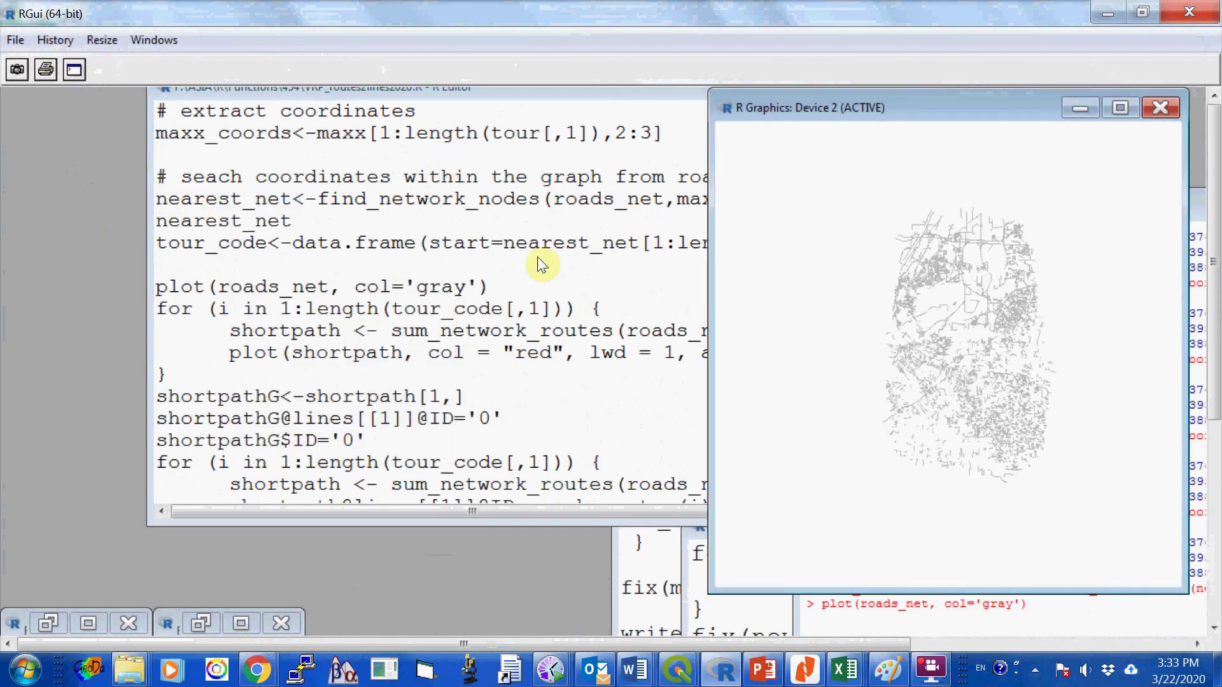
Arrange the script and the road plot side by side and run the for loop that plots each shortpath in red.
{"action": "left_click_drag", "start_coordinate": [309, 88], "coordinate": [264, 97]}
{"action": "left_click_drag", "start_coordinate": [687, 120], "coordinate": [502, 105]}
{"action": "left_click", "coordinate": [821, 105]}
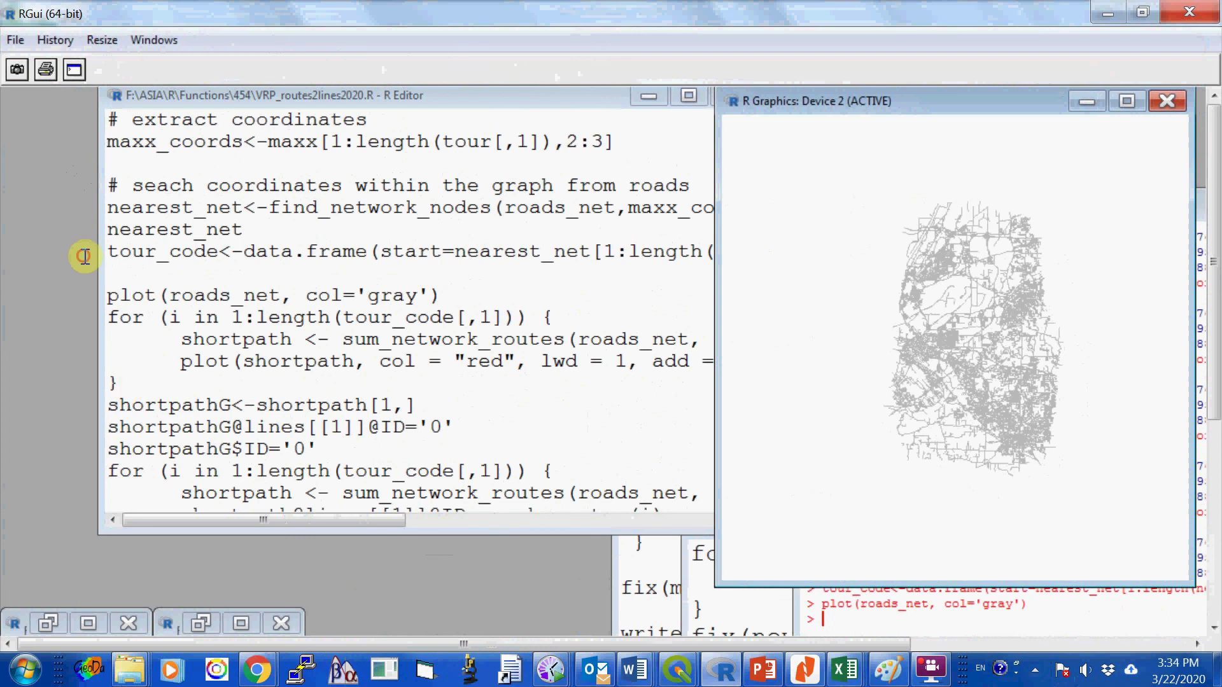
{"action": "left_click_drag", "start_coordinate": [119, 383], "coordinate": [61, 317]}
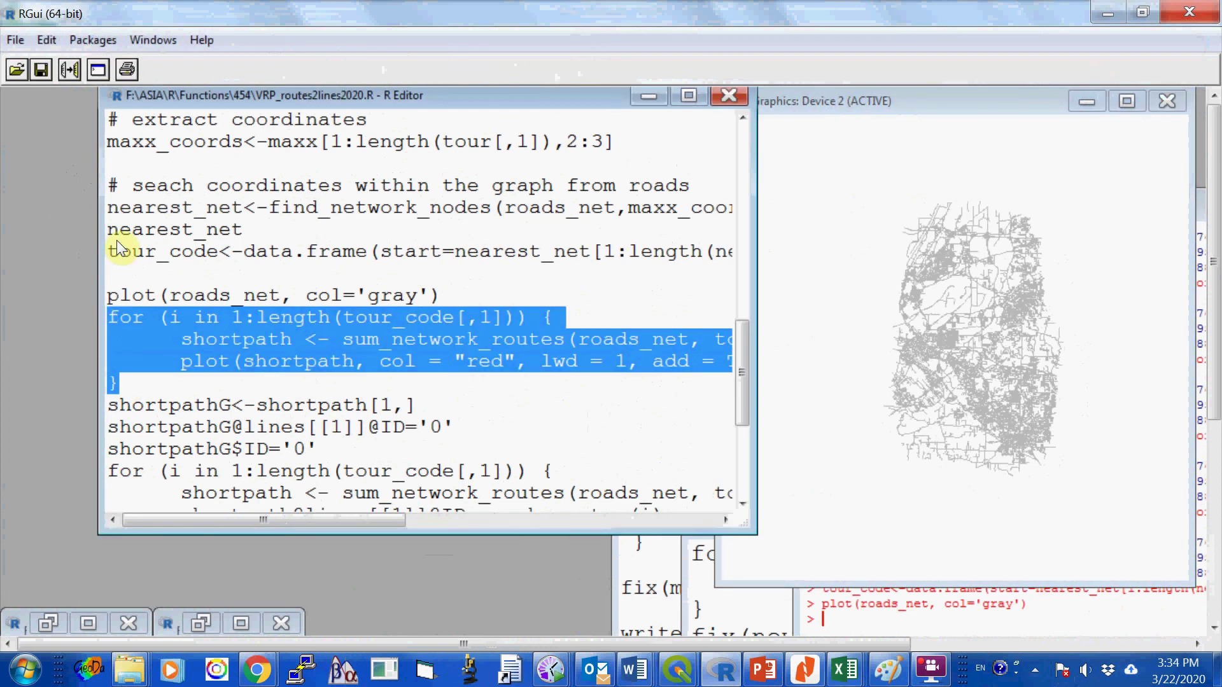
{"action": "left_click_drag", "start_coordinate": [204, 59], "coordinate": [170, 58]}
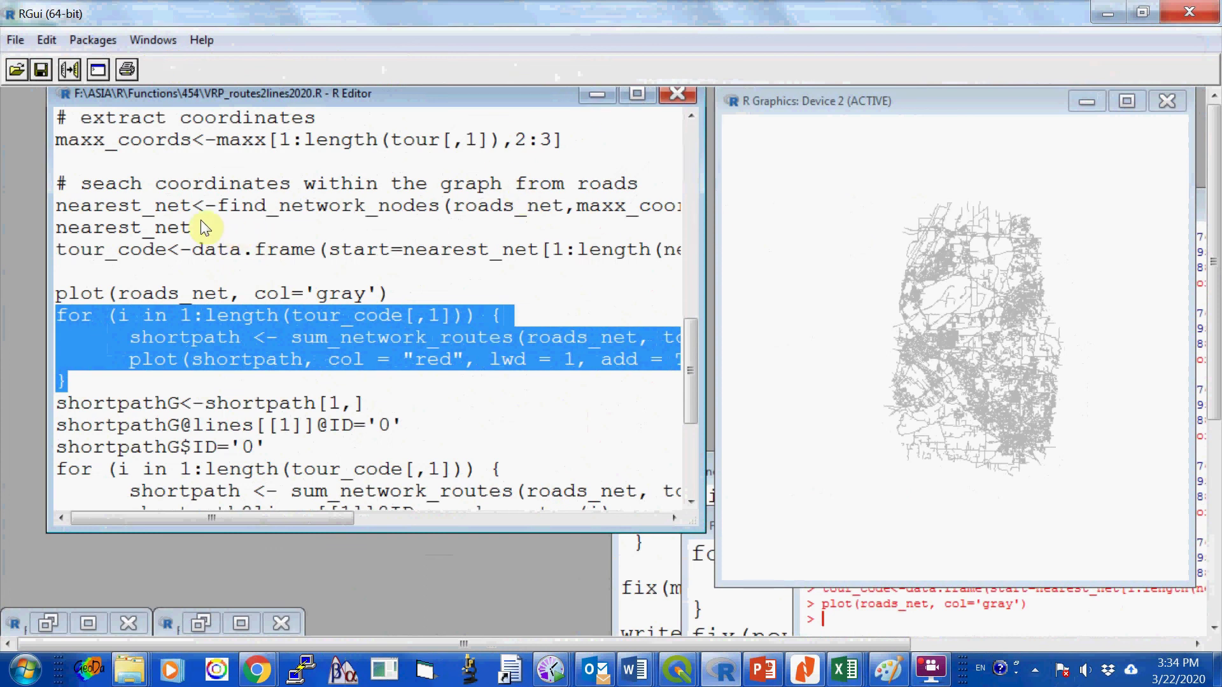
{"action": "right_click", "coordinate": [305, 333]}
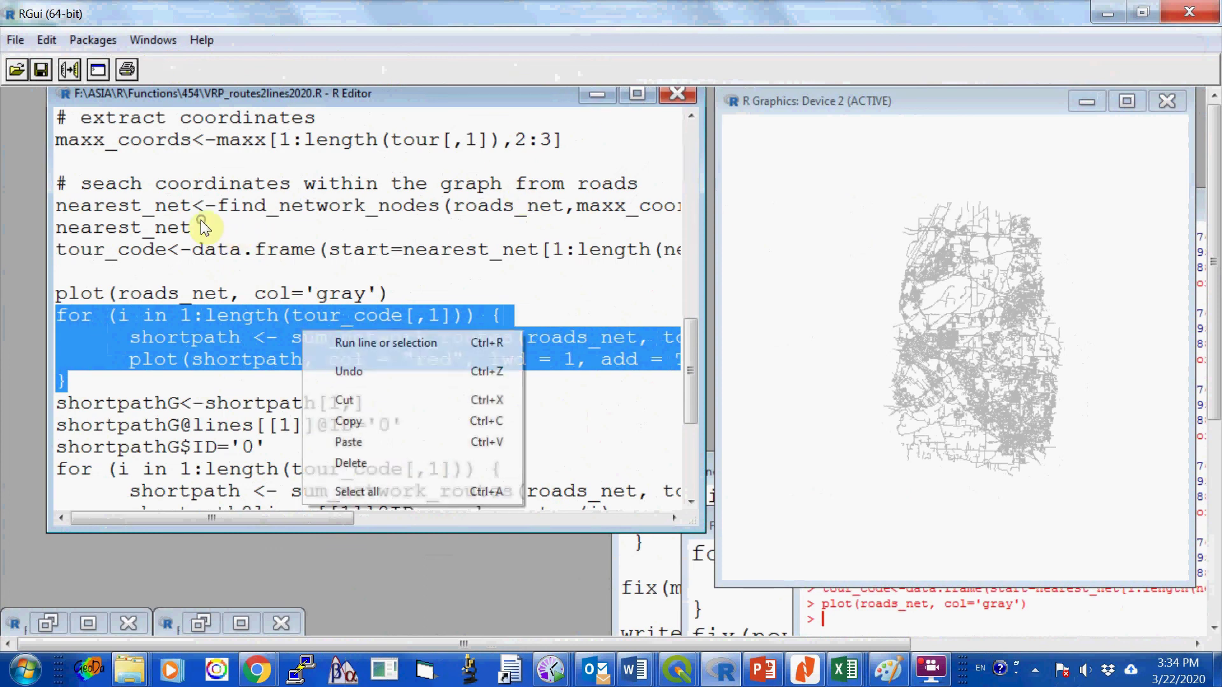
{"action": "left_click", "coordinate": [384, 343]}
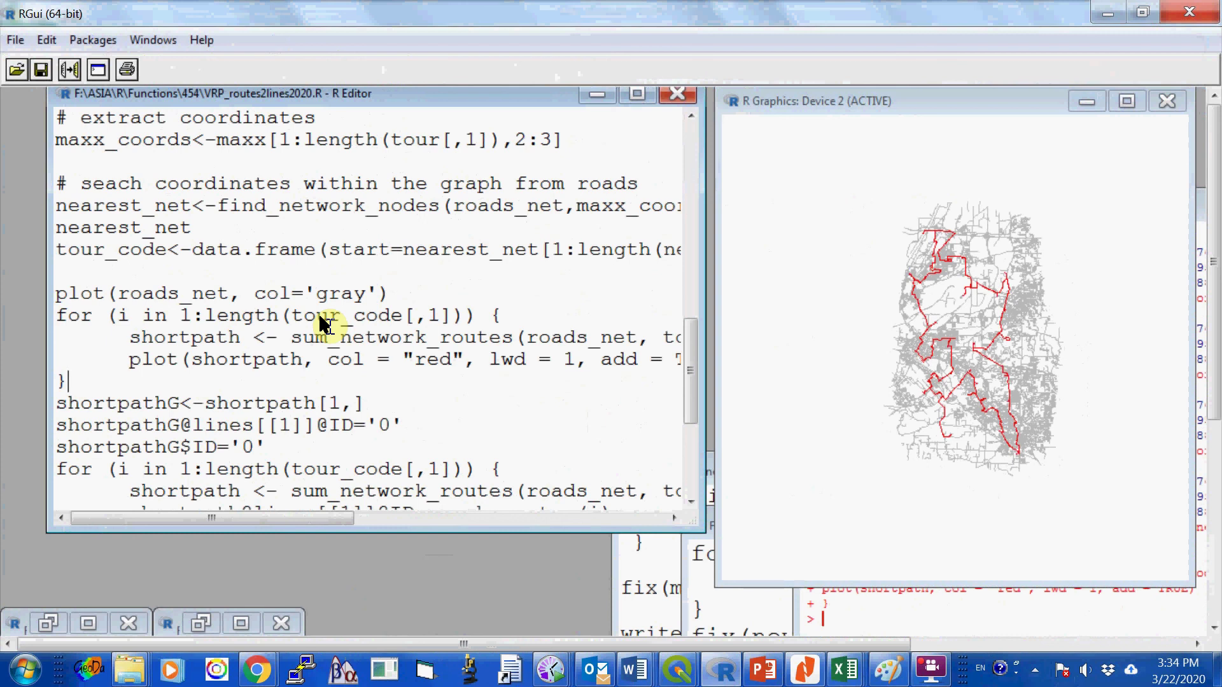
Run the block from shortpathG<-shortpath[1,] through shortpathG<-shortpathG[-1,] to combine all route segments.
{"action": "scroll", "coordinate": [344, 354], "scroll_direction": "down", "scroll_amount": 3}
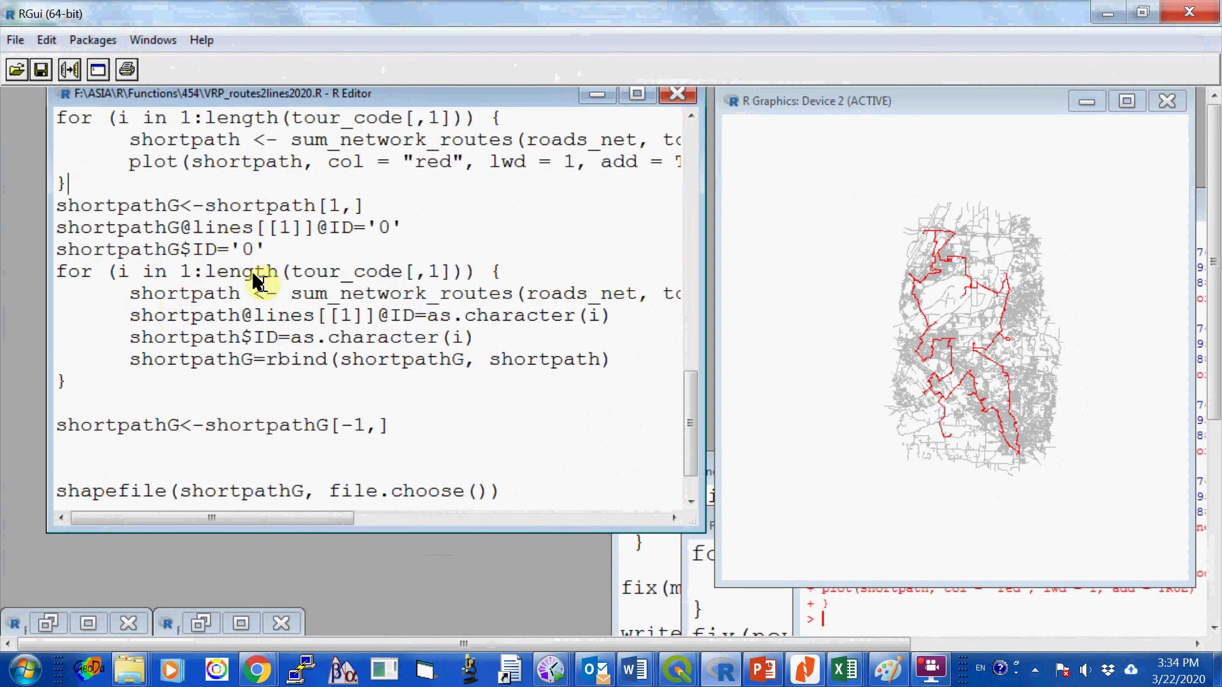
{"action": "left_click_drag", "start_coordinate": [402, 425], "coordinate": [35, 139]}
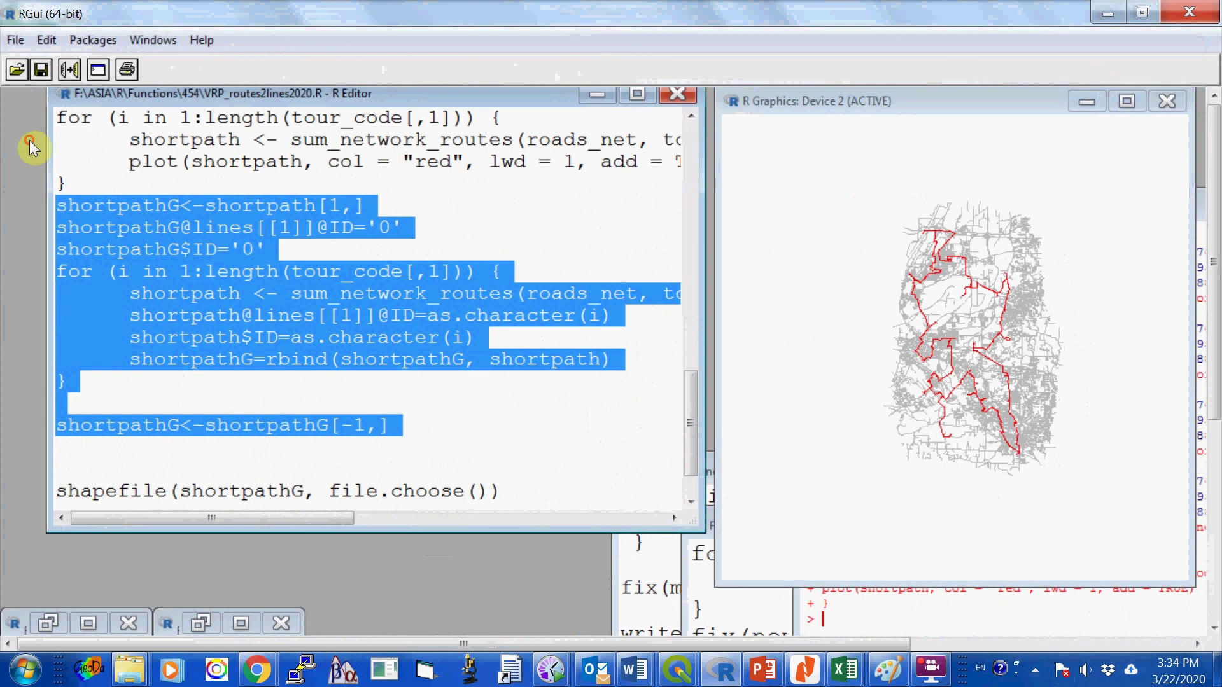
{"action": "right_click", "coordinate": [150, 172]}
{"action": "key", "text": "Return"}
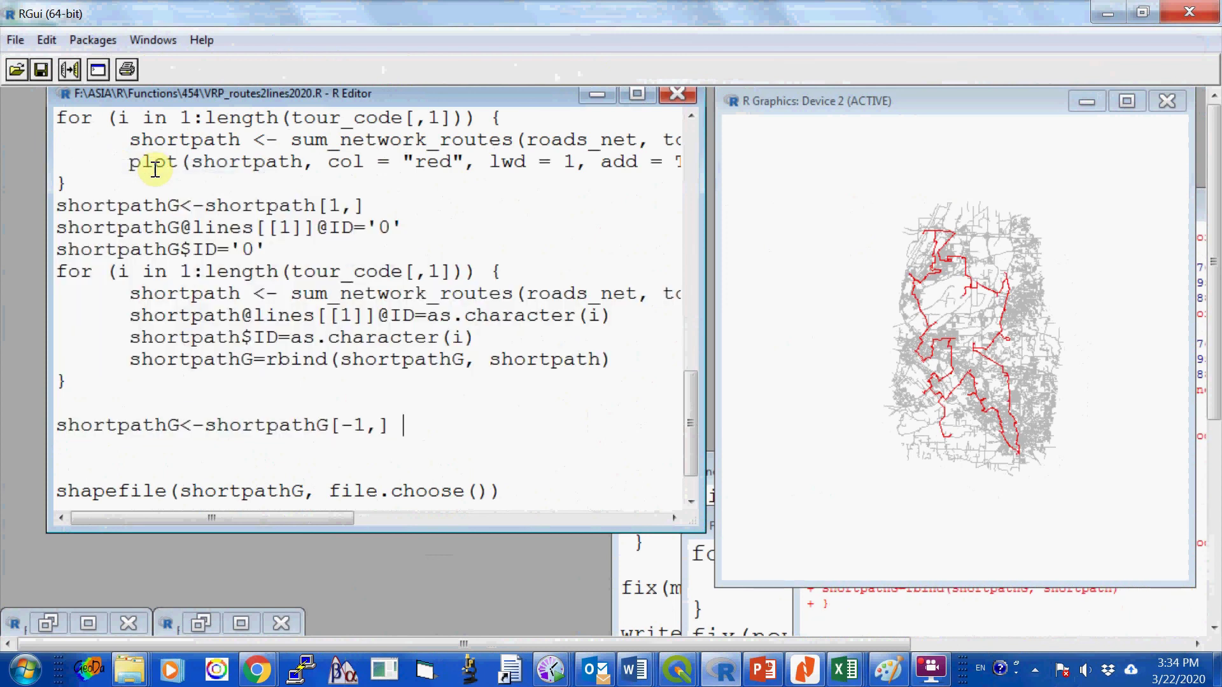
Run the shapefile(shortpathG, file.choose()) line to start exporting the combined route.
{"action": "scroll", "coordinate": [215, 268], "scroll_direction": "down", "scroll_amount": 1}
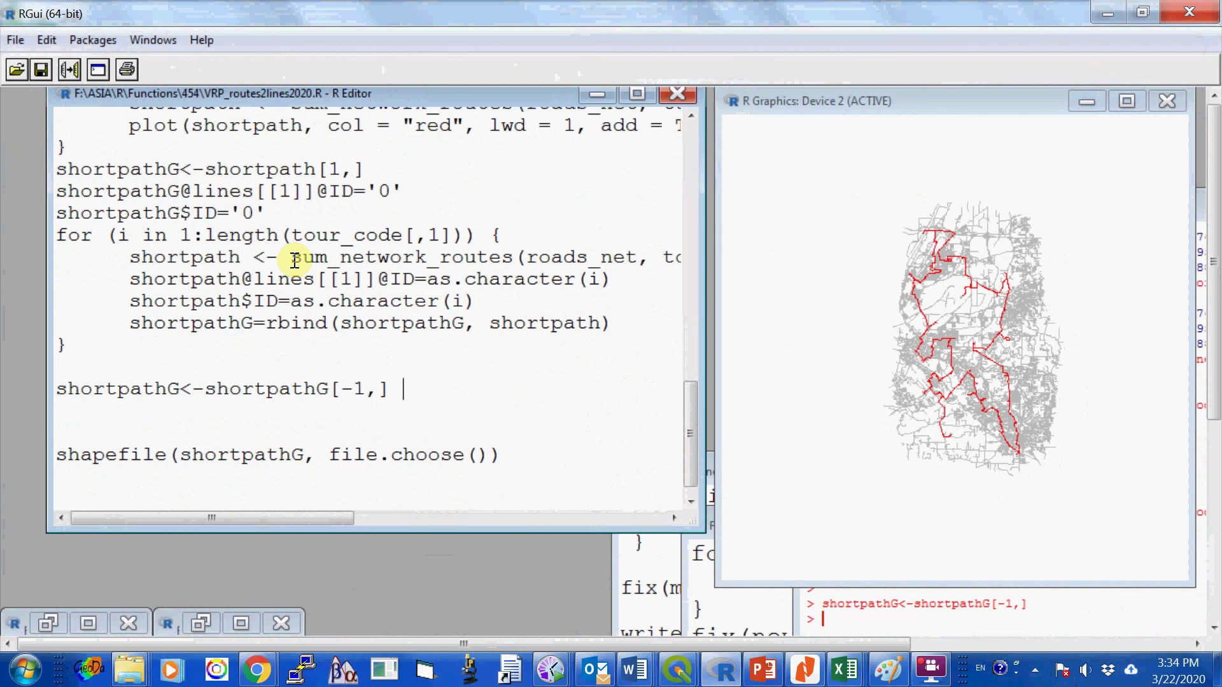
{"action": "left_click", "coordinate": [483, 456]}
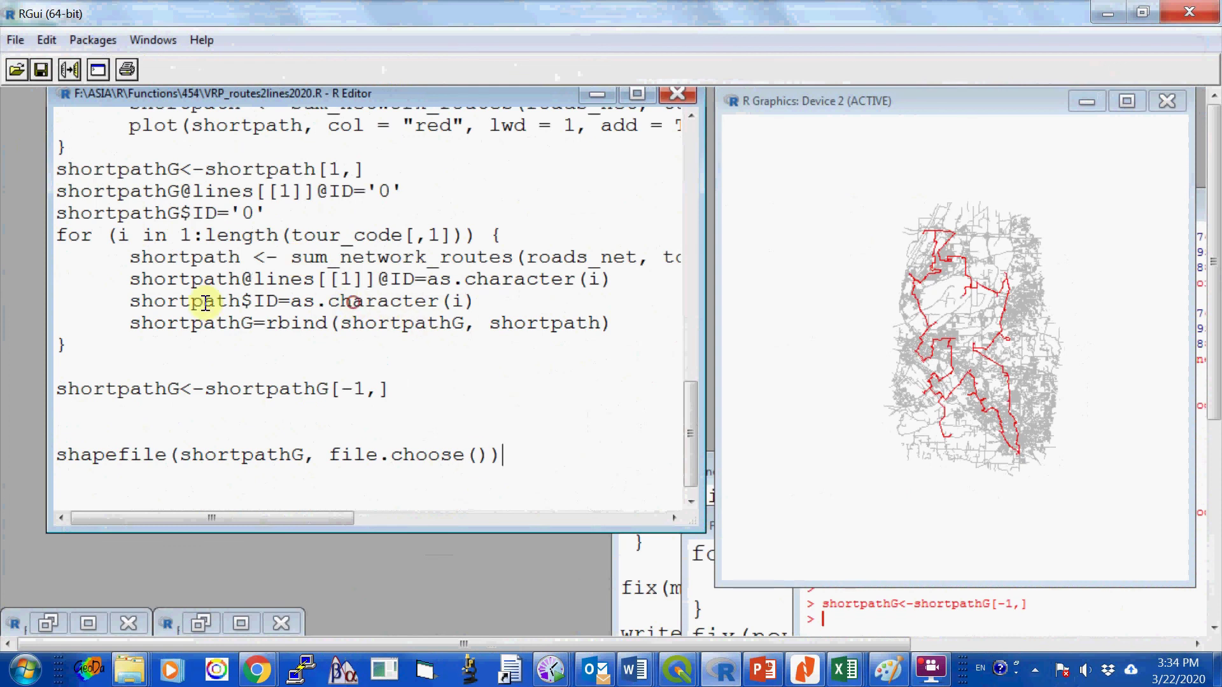
{"action": "key", "text": "shift+Left"}
{"action": "key", "text": "shift+Left"}
{"action": "key", "text": "shift+Left"}
{"action": "key", "text": "shift+Left"}
{"action": "key", "text": "shift+Left"}
{"action": "key", "text": "shift+Left"}
{"action": "key", "text": "shift+Left"}
{"action": "key", "text": "shift+Left"}
{"action": "key", "text": "shift+Left"}
{"action": "key", "text": "shift+Left"}
{"action": "key", "text": "shift+Left"}
{"action": "key", "text": "shift+Left"}
{"action": "key", "text": "shift+Left"}
{"action": "key", "text": "shift+Left"}
{"action": "key", "text": "shift+Left"}
{"action": "key", "text": "shift+Left"}
{"action": "key", "text": "shift+Left"}
{"action": "key", "text": "shift+Left"}
{"action": "key", "text": "shift+Left"}
{"action": "key", "text": "shift+Left"}
{"action": "key", "text": "shift+F10"}
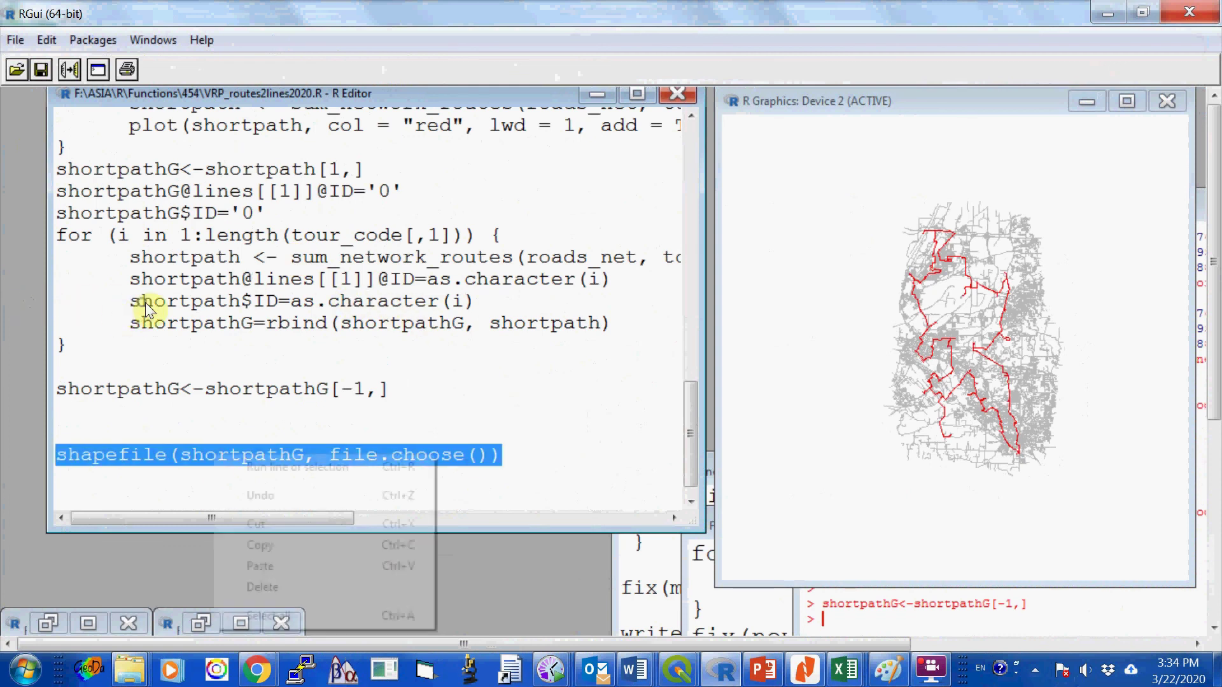
{"action": "key", "text": "Return"}
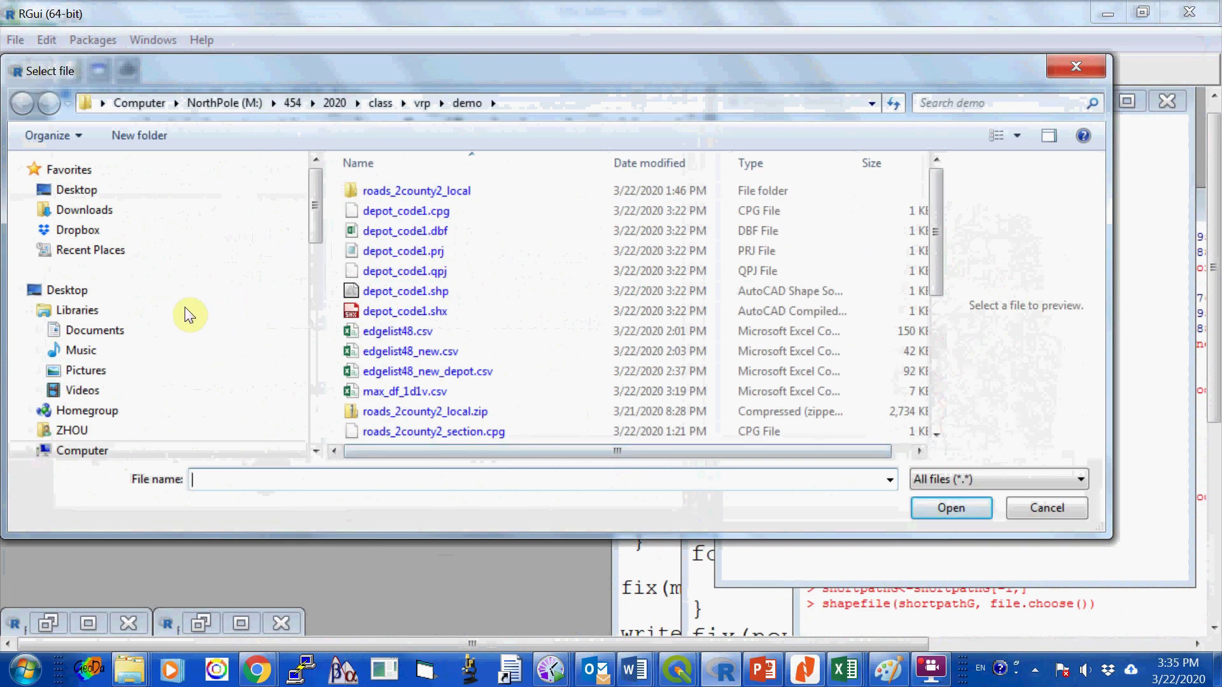
Export the combined route to a new shapefile named vrp_1d1v.shp in the demo folder.
{"action": "type", "text": "vrp"}
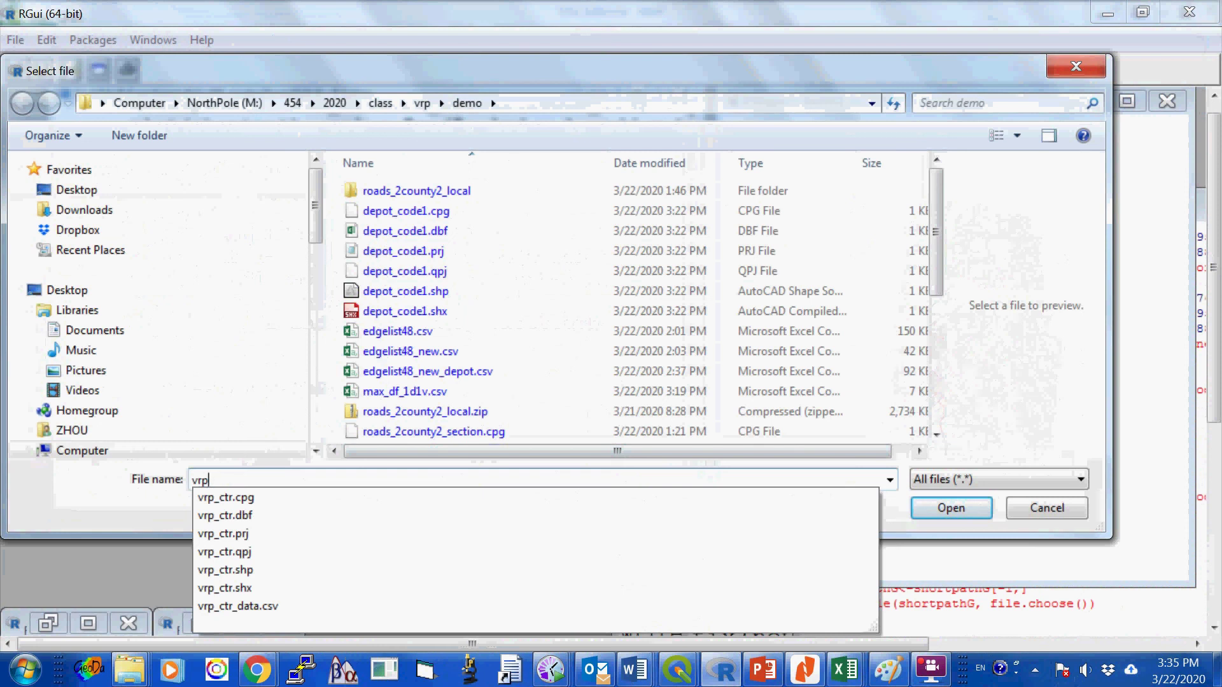
{"action": "key", "text": "BackSpace"}
{"action": "key", "text": "BackSpace"}
{"action": "key", "text": "BackSpace"}
{"action": "type", "text": "sh"}
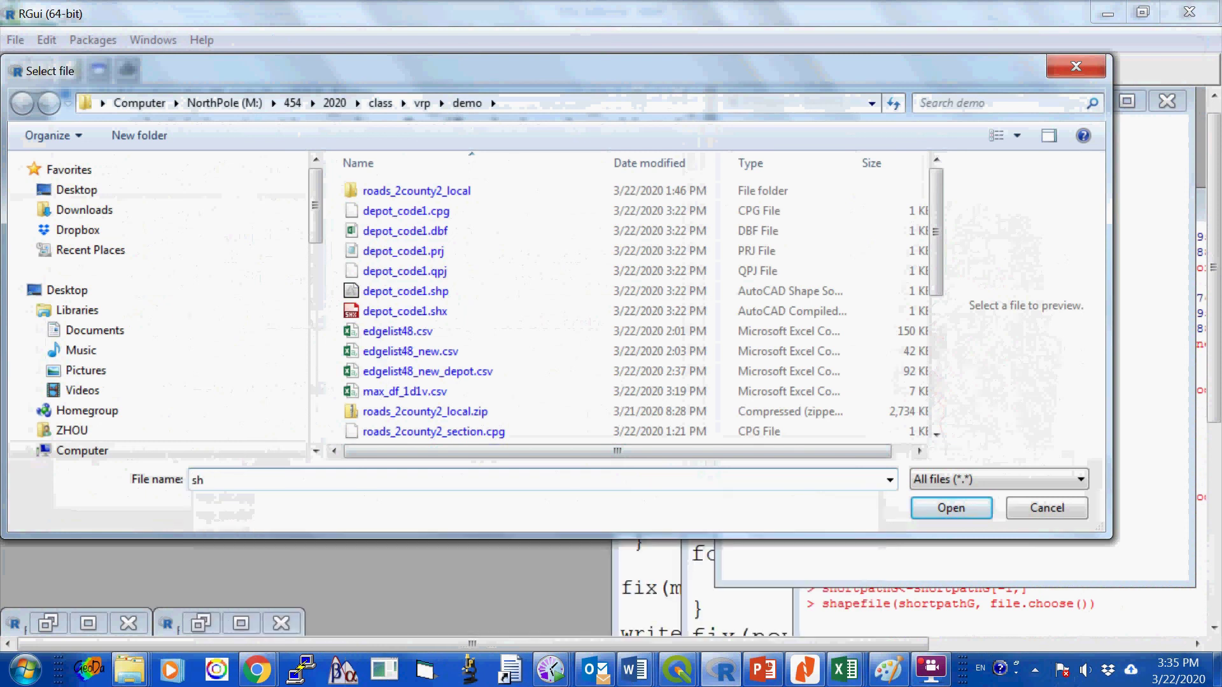
{"action": "key", "text": "BackSpace"}
{"action": "key", "text": "BackSpace"}
{"action": "type", "text": "vrp"}
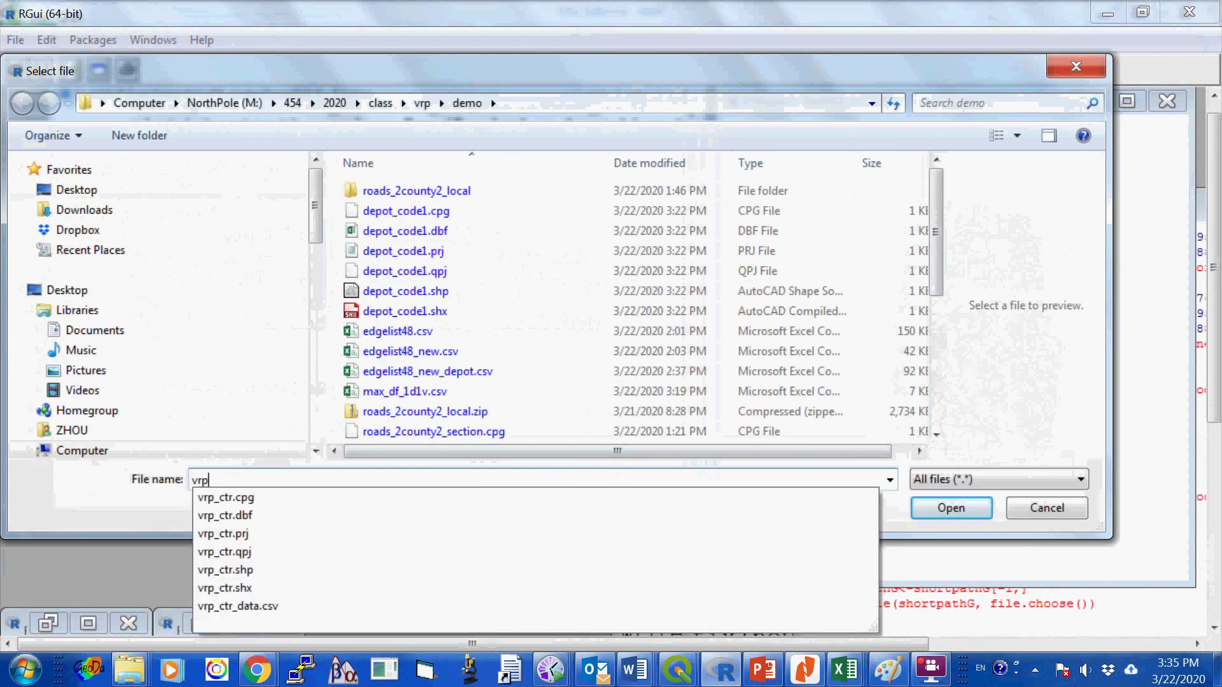
{"action": "type", "text": "_1d"}
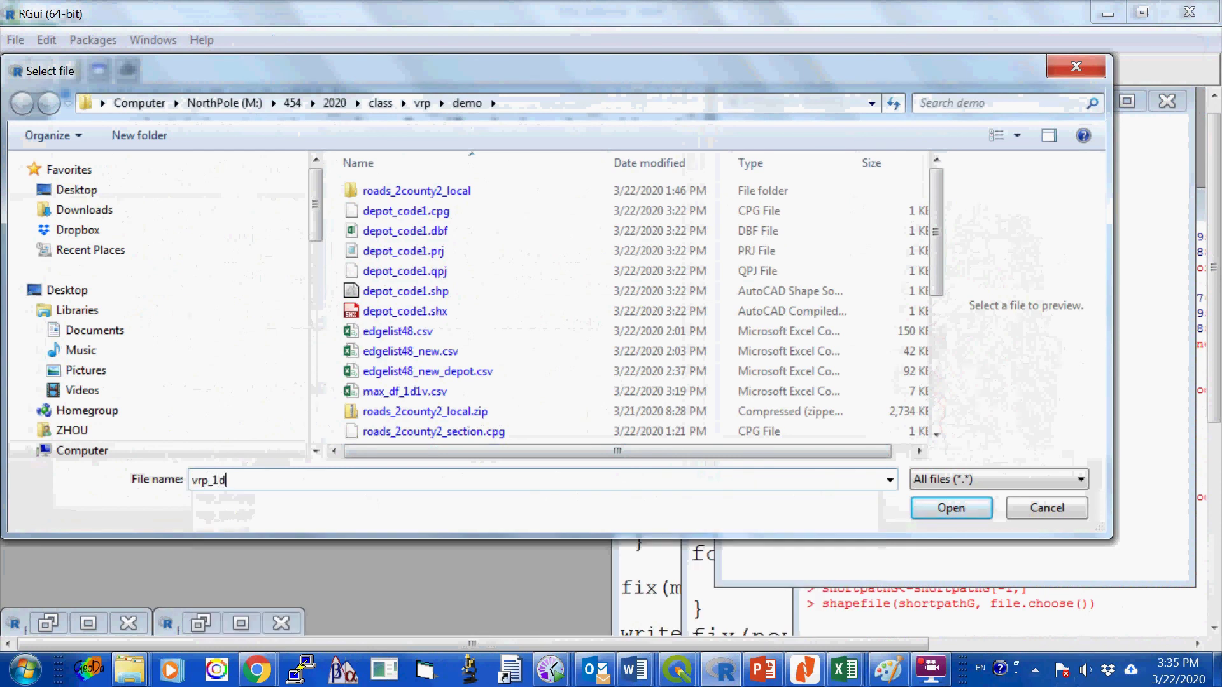
{"action": "type", "text": "1v.shp"}
{"action": "left_click", "coordinate": [945, 506]}
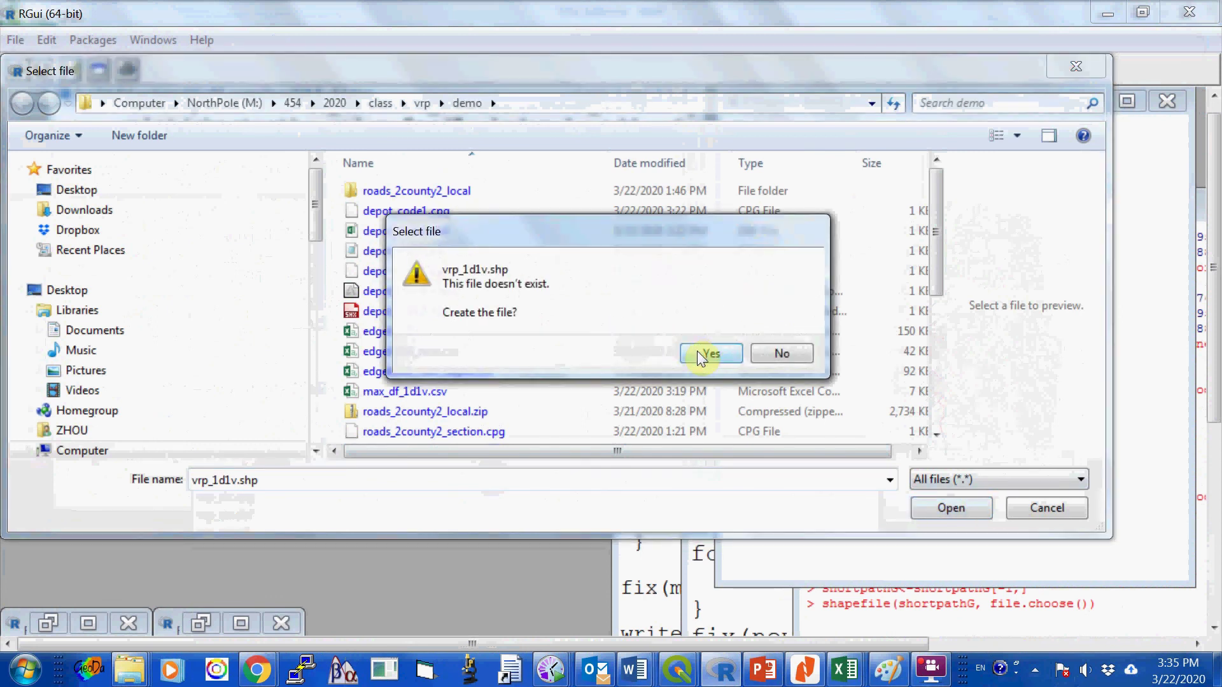
{"action": "left_click", "coordinate": [701, 356]}
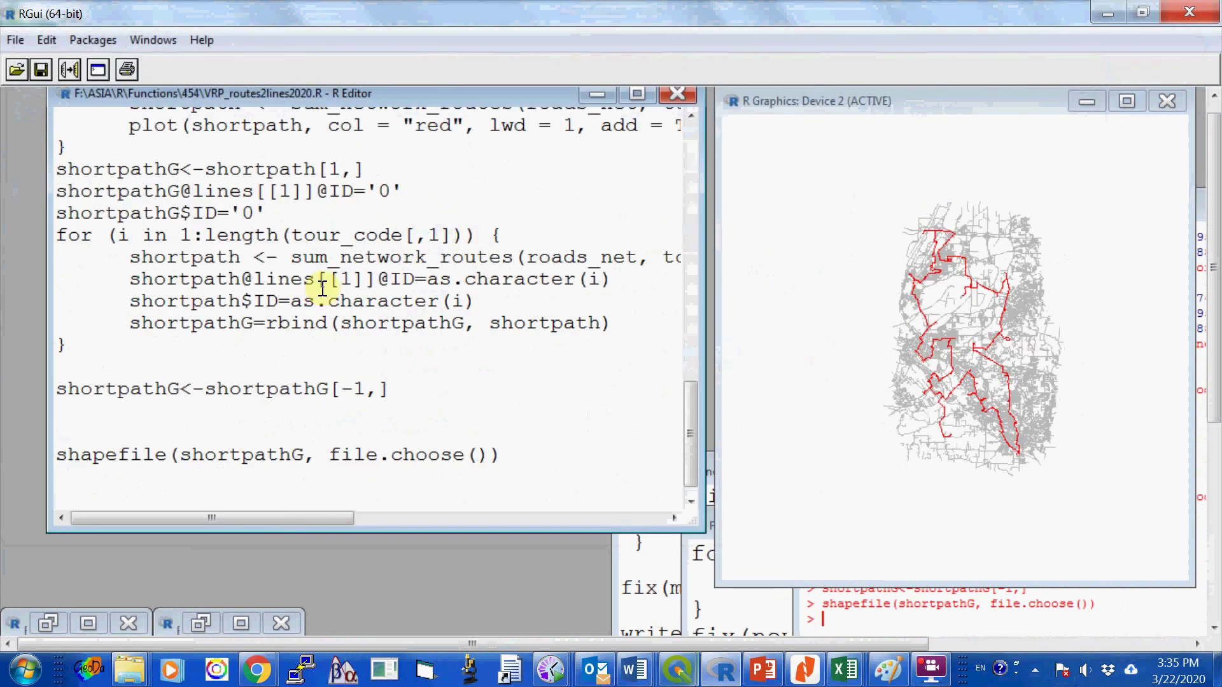
Switch to the QGIS window with the unsaved vrp project and open the dialog for adding a vector layer.
{"action": "left_click", "coordinate": [679, 674]}
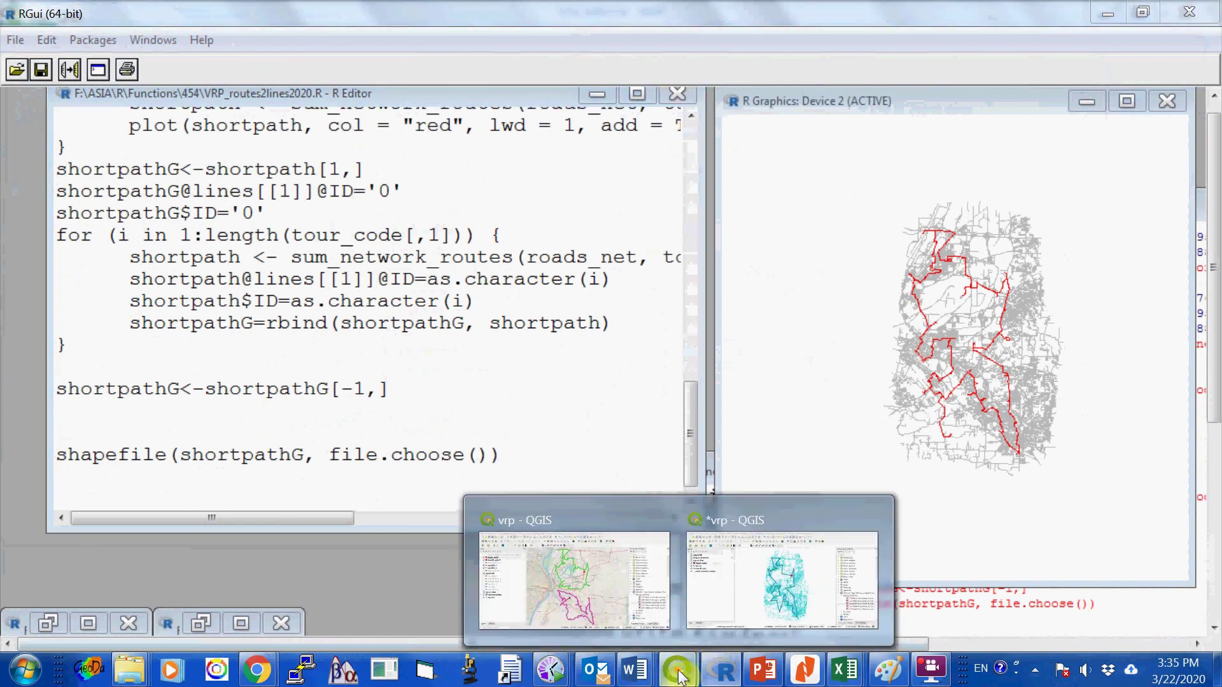
{"action": "left_click", "coordinate": [737, 606]}
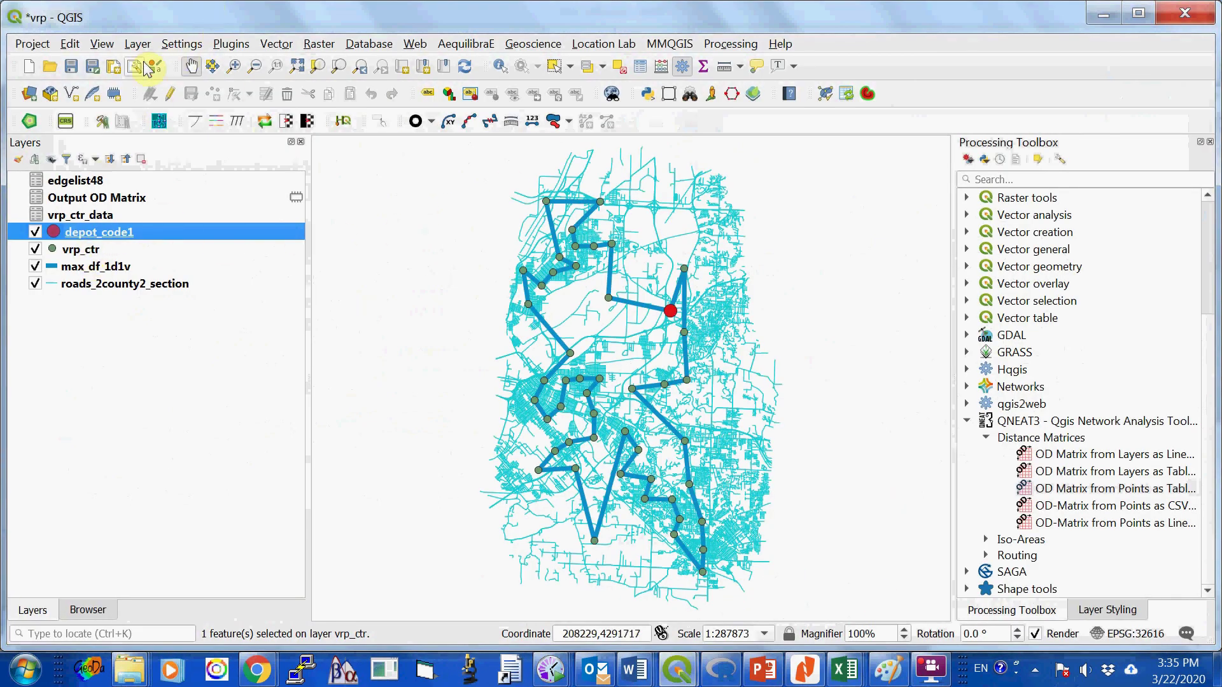
{"action": "left_click", "coordinate": [138, 44]}
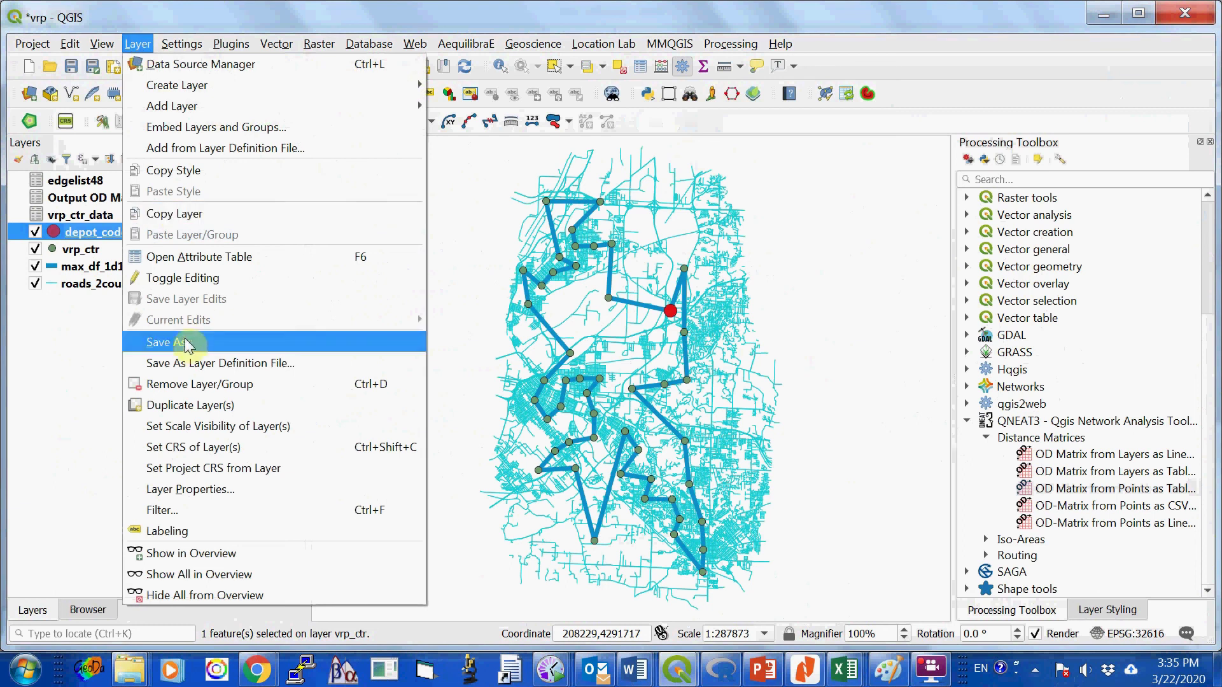
{"action": "key", "text": "Escape"}
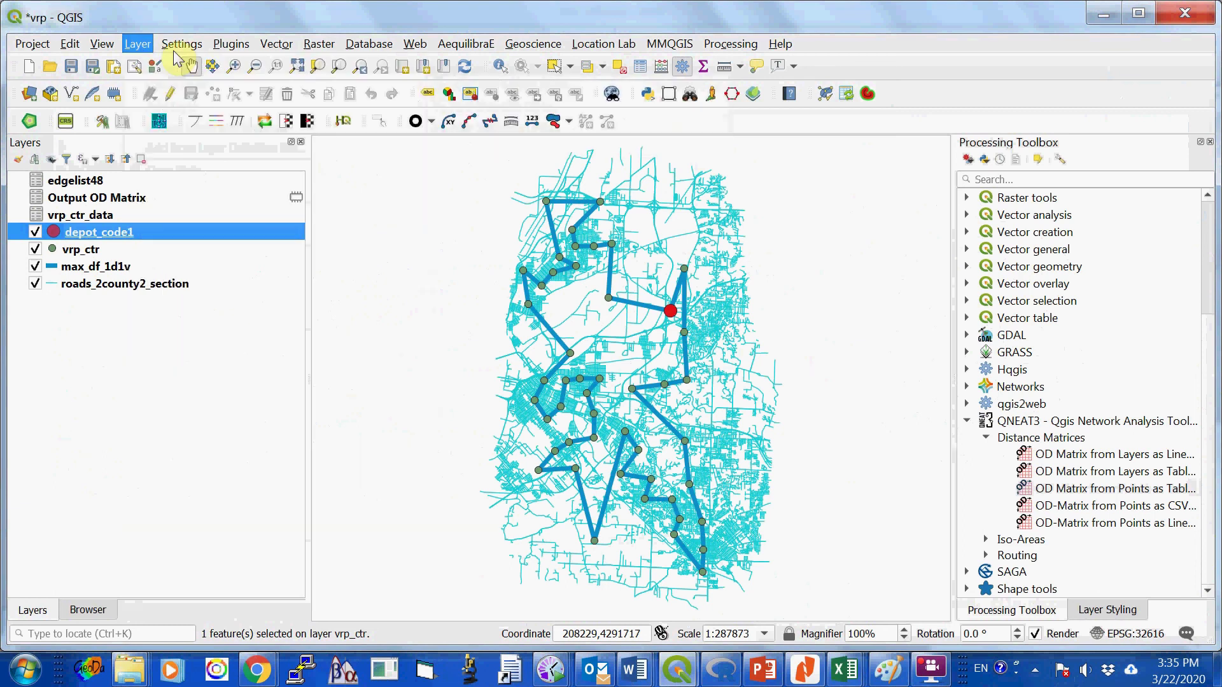
{"action": "key", "text": "Right"}
{"action": "key", "text": "Right"}
{"action": "key", "text": "Right"}
{"action": "key", "text": "Left"}
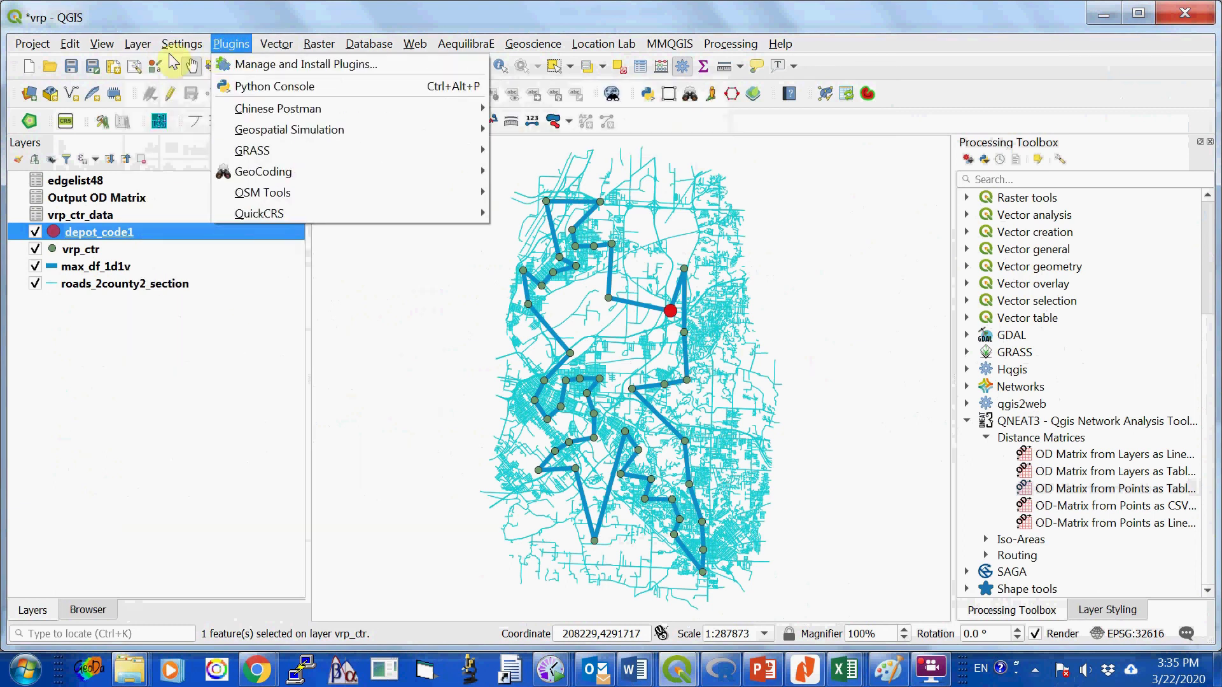
{"action": "mouse_move", "coordinate": [137, 44]}
{"action": "mouse_move", "coordinate": [152, 105]}
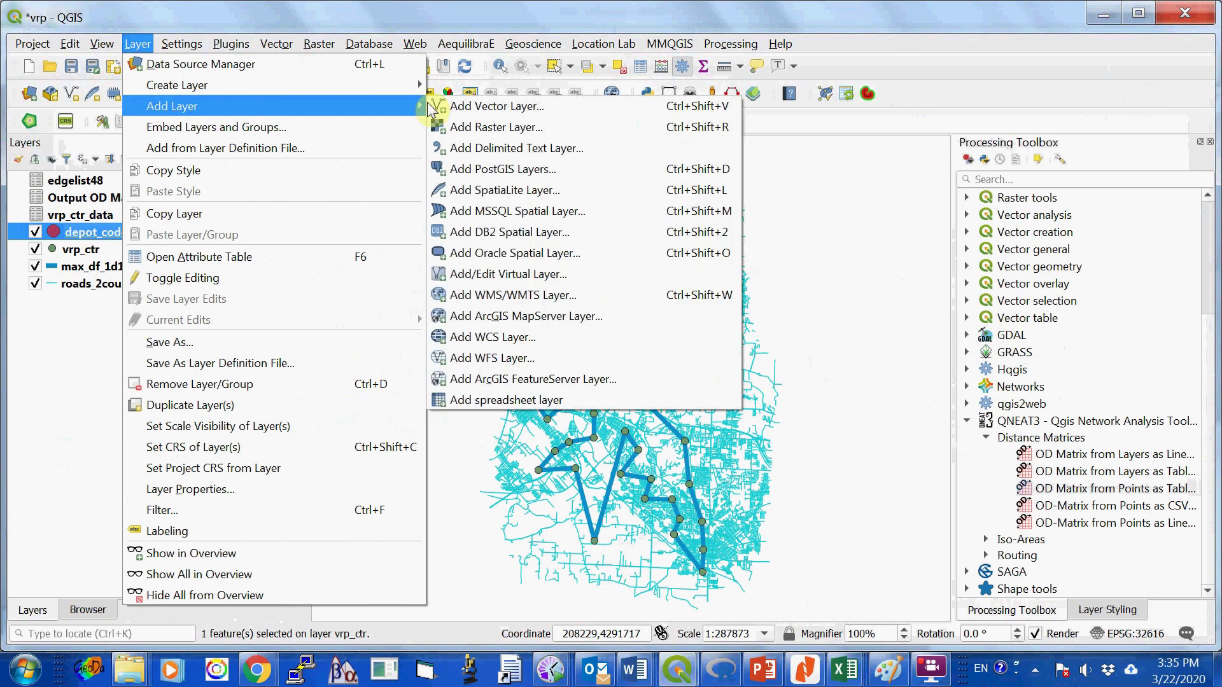
{"action": "left_click", "coordinate": [498, 106]}
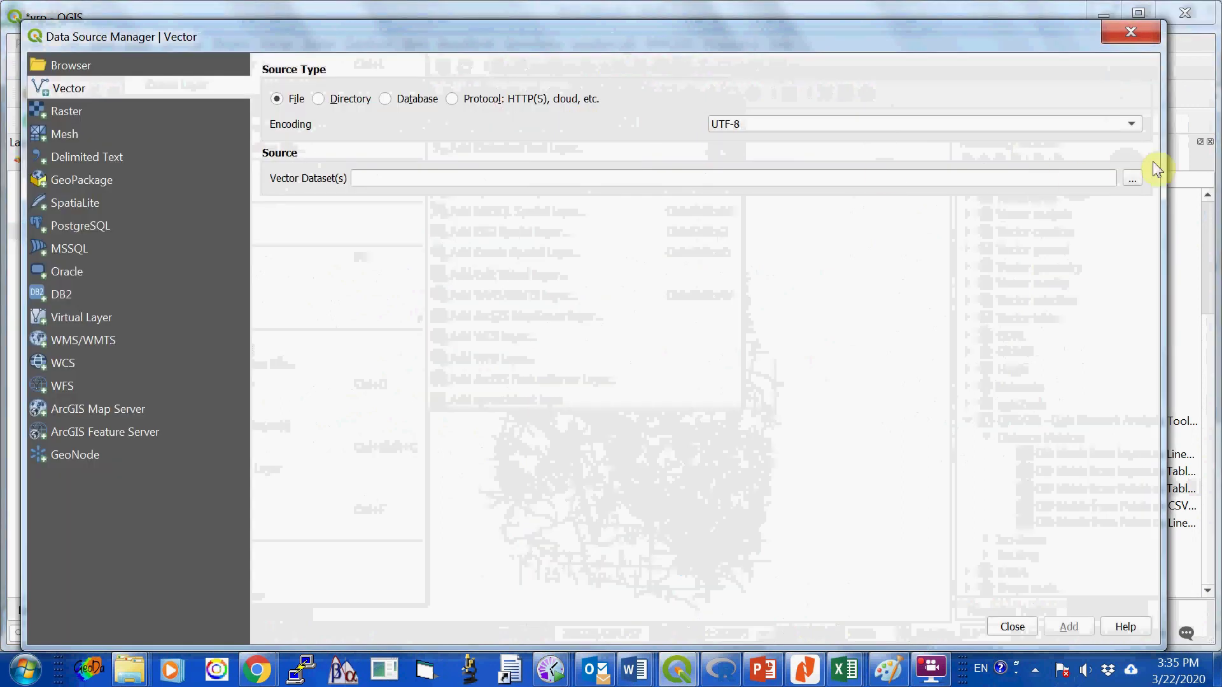
Add vrp_1d1v.shp from the demo folder to the project as a vector layer.
{"action": "left_click", "coordinate": [1132, 181]}
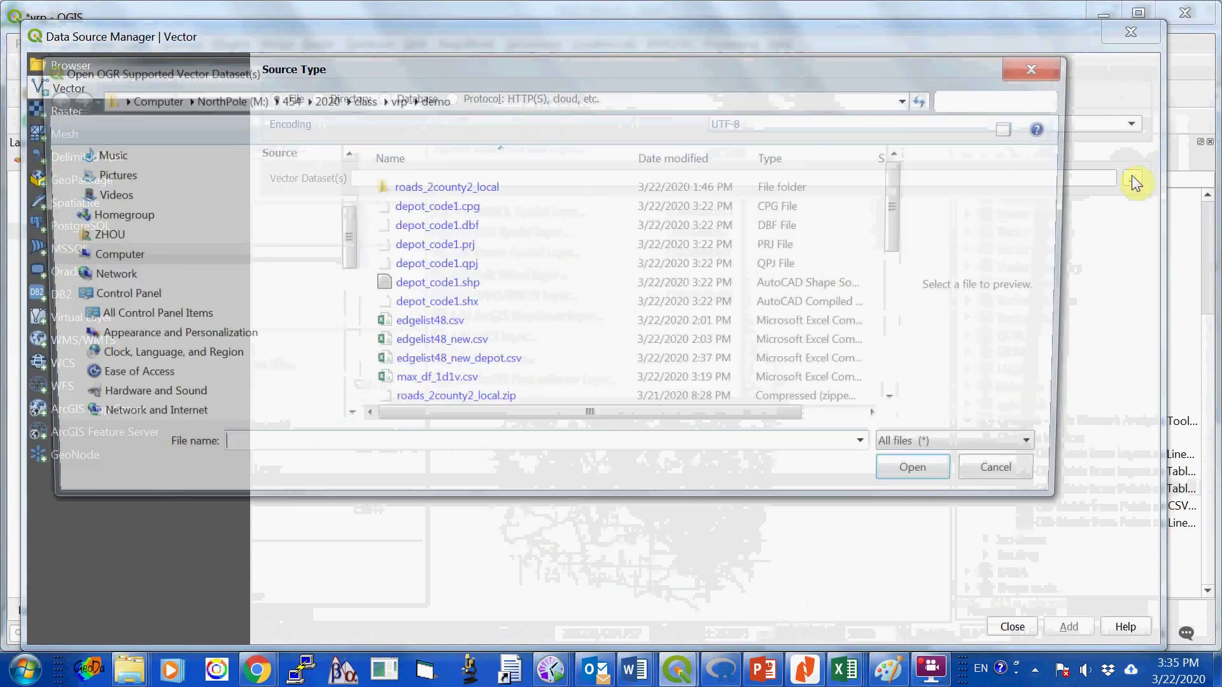
{"action": "left_click_drag", "start_coordinate": [907, 173], "coordinate": [903, 277]}
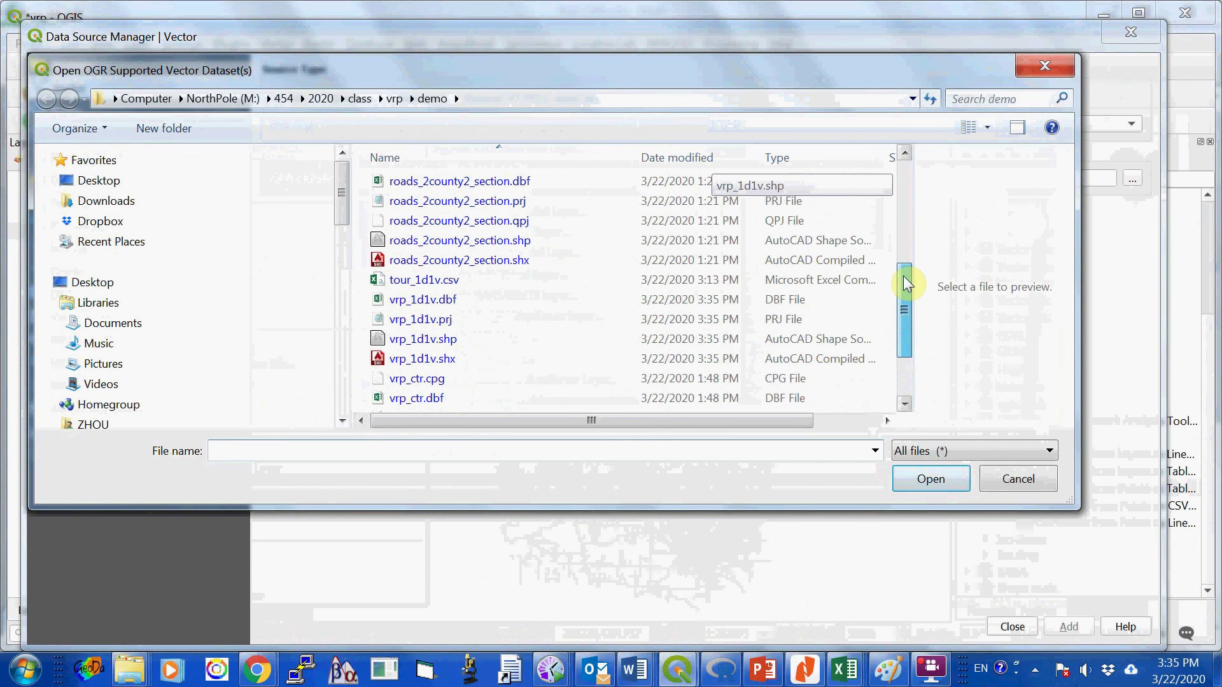
{"action": "left_click", "coordinate": [420, 344]}
{"action": "left_click", "coordinate": [931, 481]}
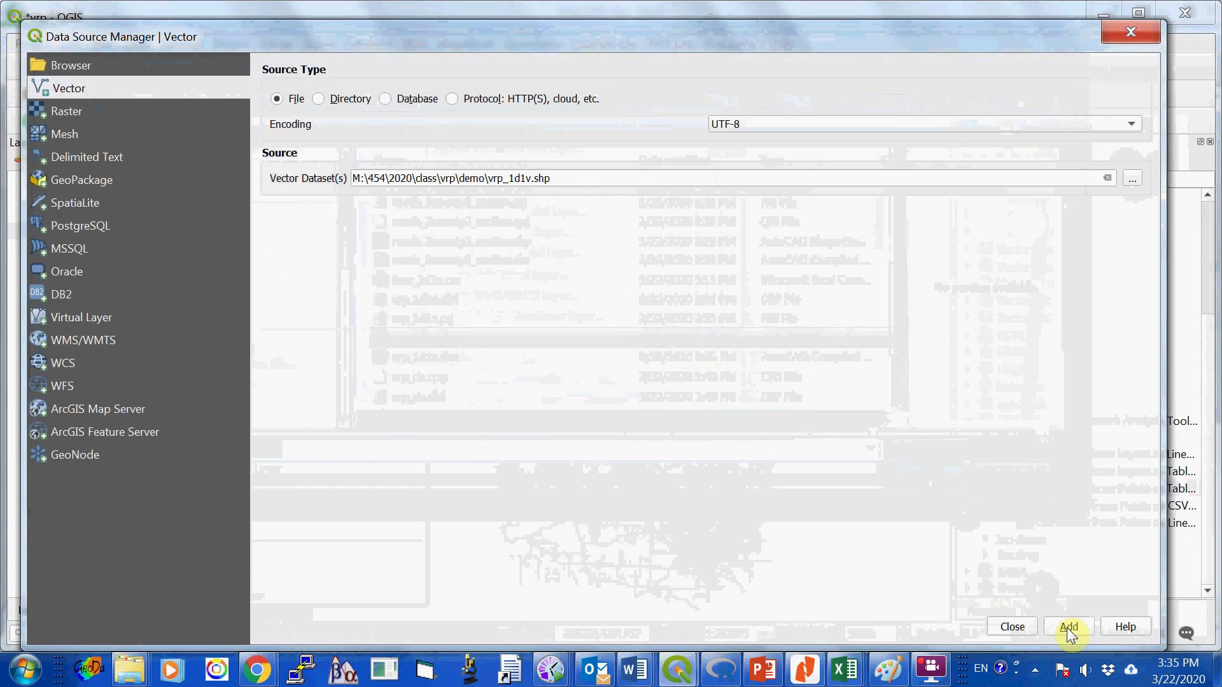
{"action": "left_click", "coordinate": [1067, 628]}
{"action": "left_click", "coordinate": [1003, 625]}
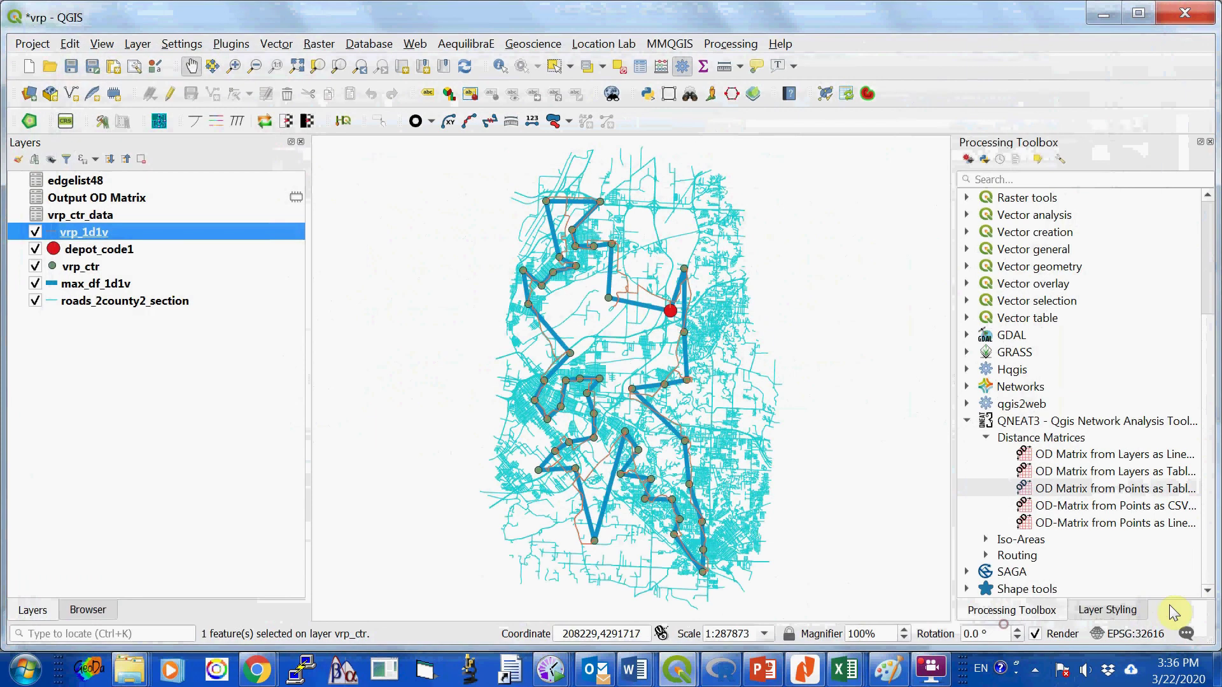
Change the line color of the vrp_1d1v layer to orange #e77d47 in its symbology.
{"action": "right_click", "coordinate": [106, 233]}
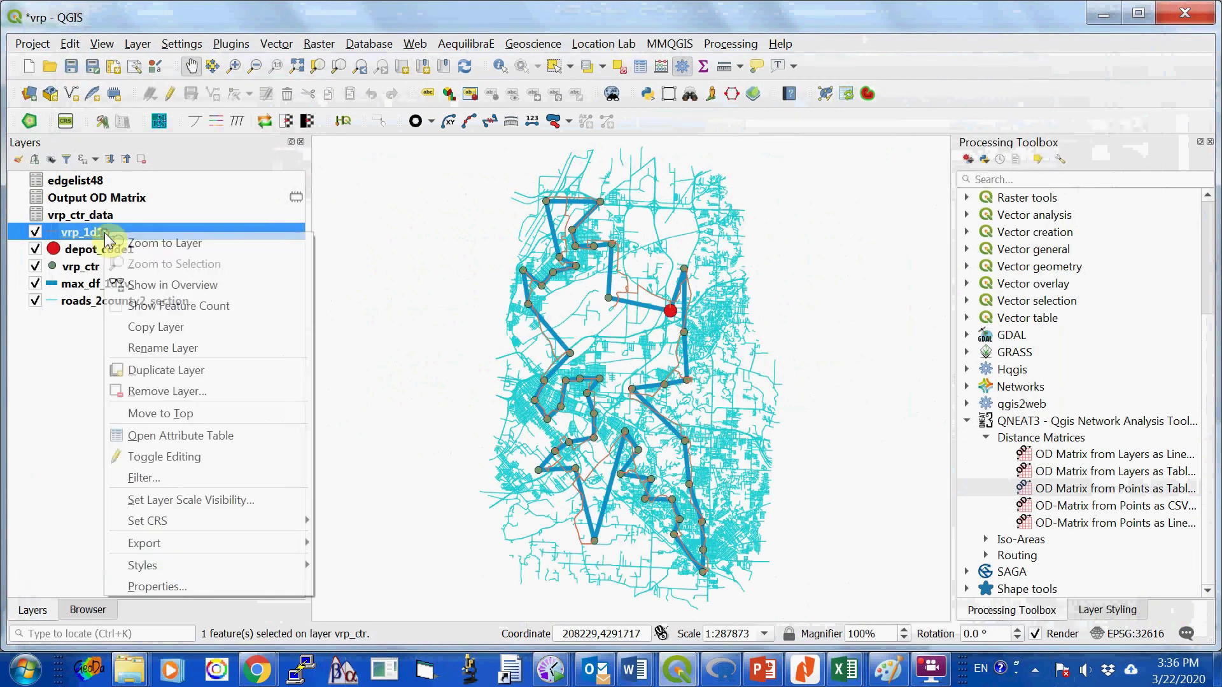
{"action": "left_click", "coordinate": [157, 584]}
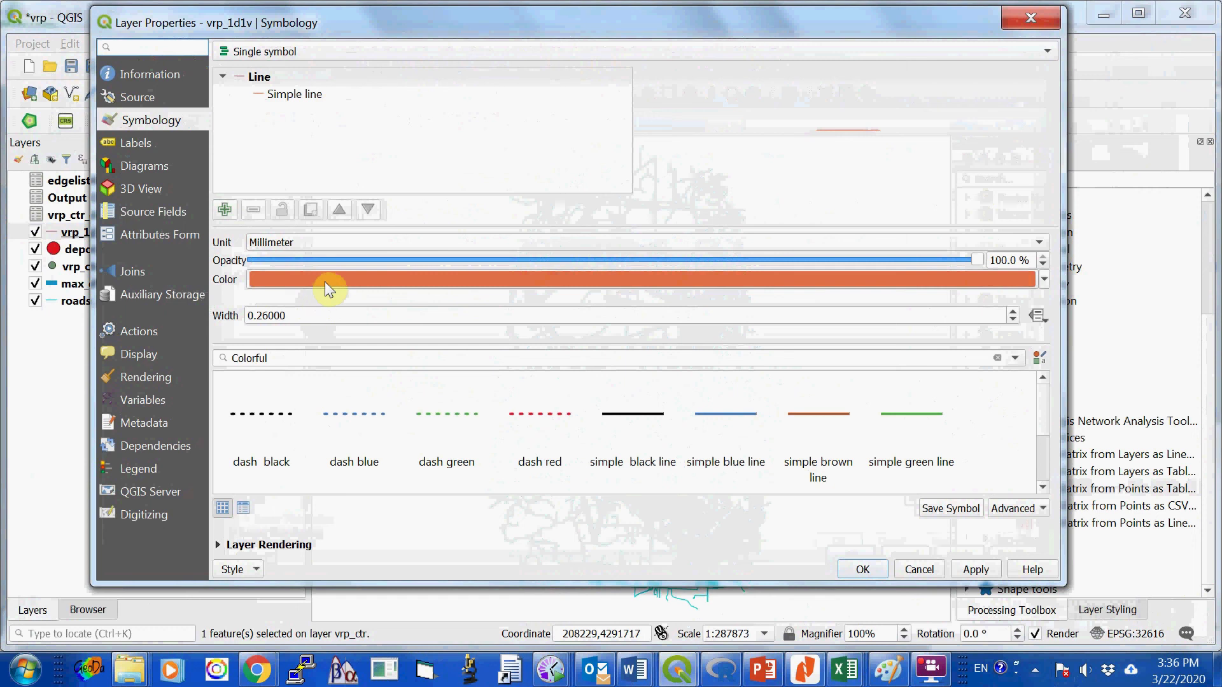
{"action": "left_click", "coordinate": [325, 277]}
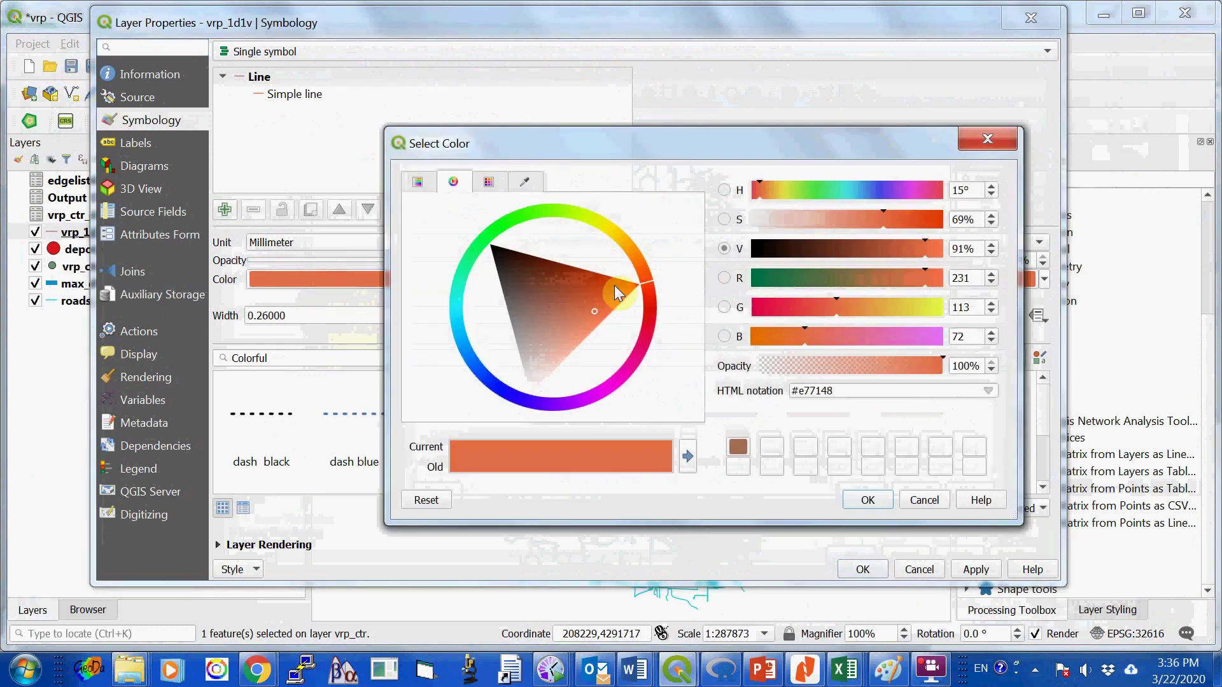
{"action": "left_click", "coordinate": [641, 264]}
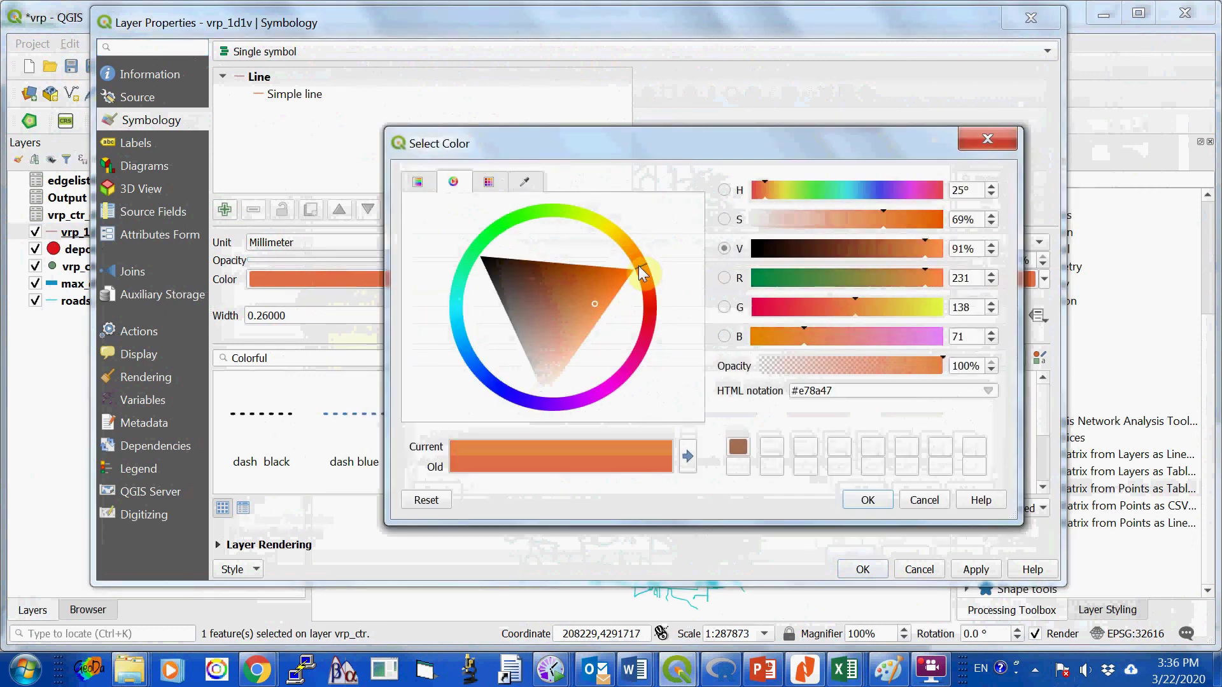
{"action": "left_click_drag", "start_coordinate": [641, 269], "coordinate": [645, 273]}
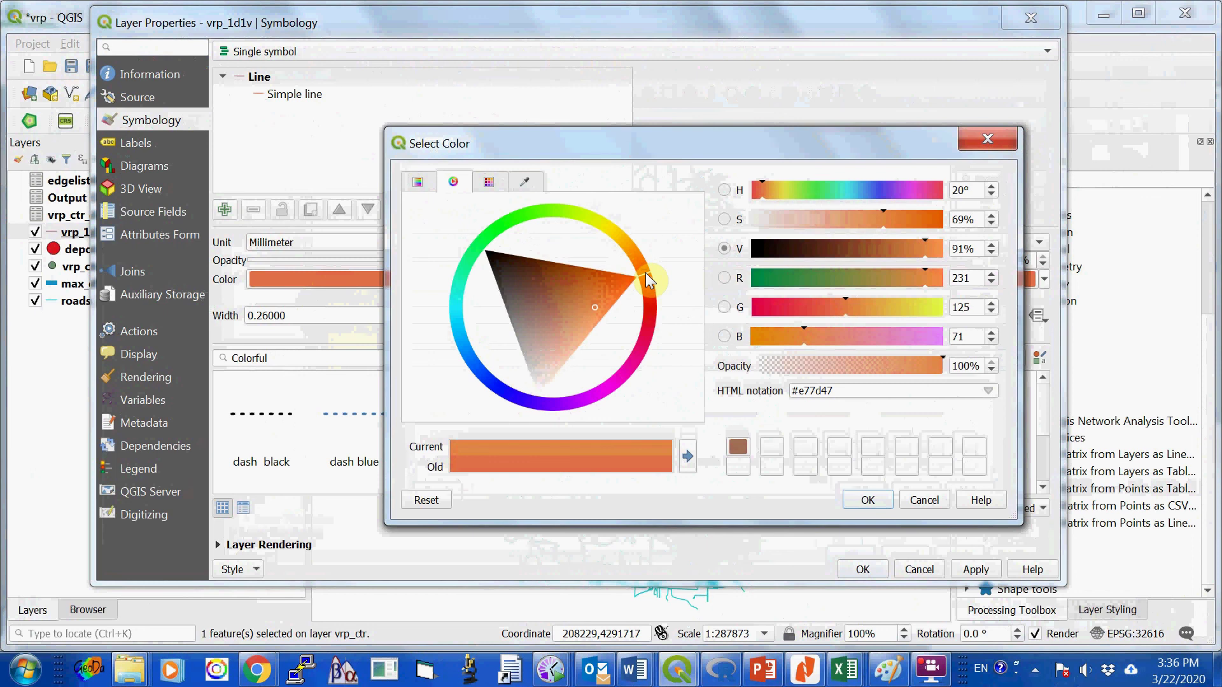
{"action": "left_click", "coordinate": [870, 501]}
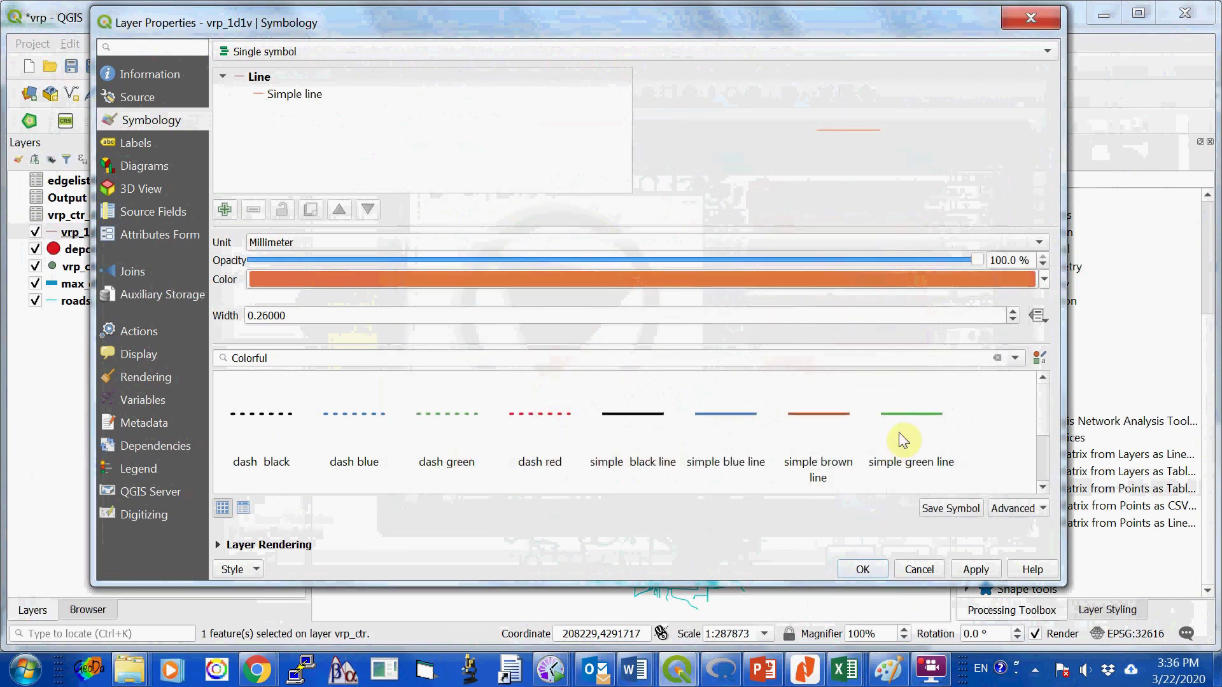
Set the vrp_1d1v line width to 1.26 millimeters and apply the layer properties.
{"action": "left_click", "coordinate": [1013, 311]}
{"action": "left_click", "coordinate": [1013, 311]}
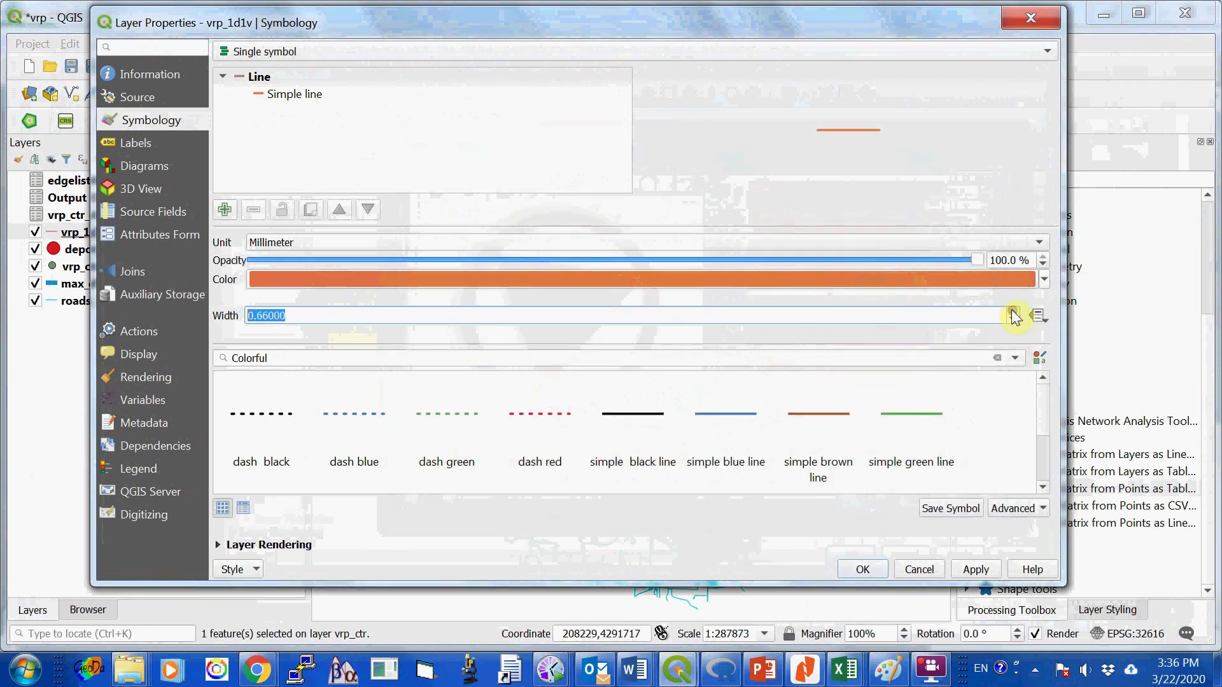
{"action": "left_click", "coordinate": [1013, 311]}
{"action": "left_click", "coordinate": [1013, 311]}
{"action": "left_click", "coordinate": [1013, 311]}
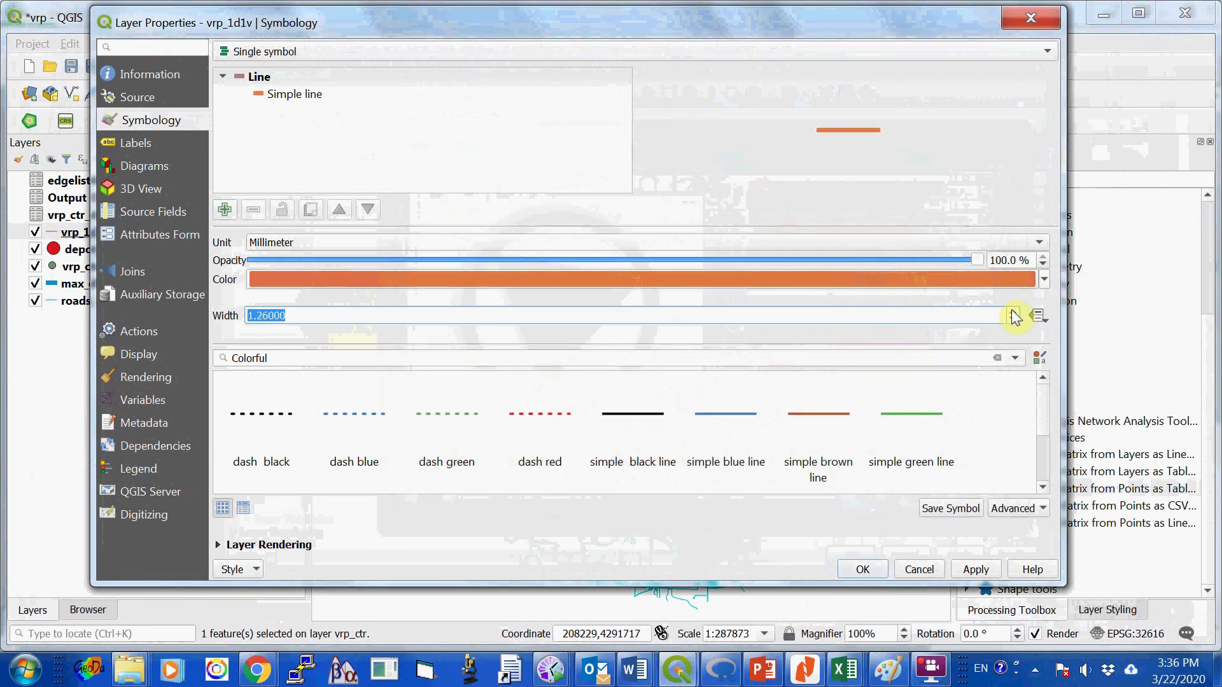
{"action": "left_click", "coordinate": [864, 569]}
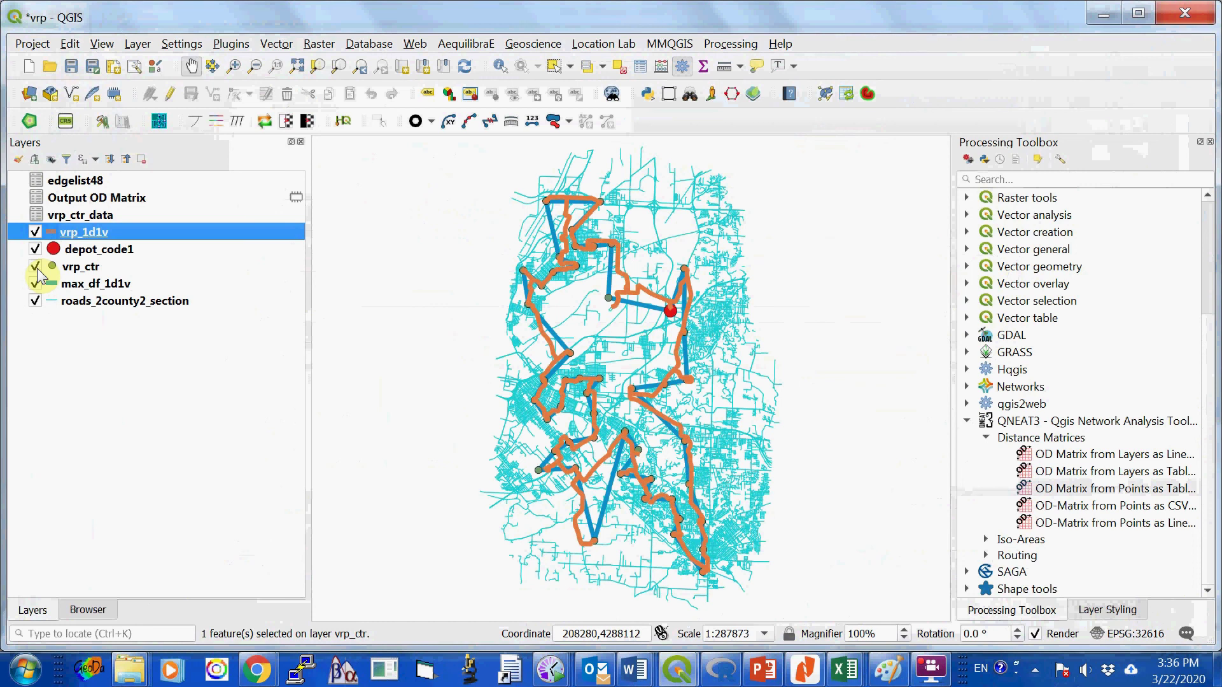
Hide the max_df_1d1v layer and move depot_code1 above vrp_1d1v in the layer order.
{"action": "left_click", "coordinate": [35, 301]}
{"action": "left_click", "coordinate": [35, 283]}
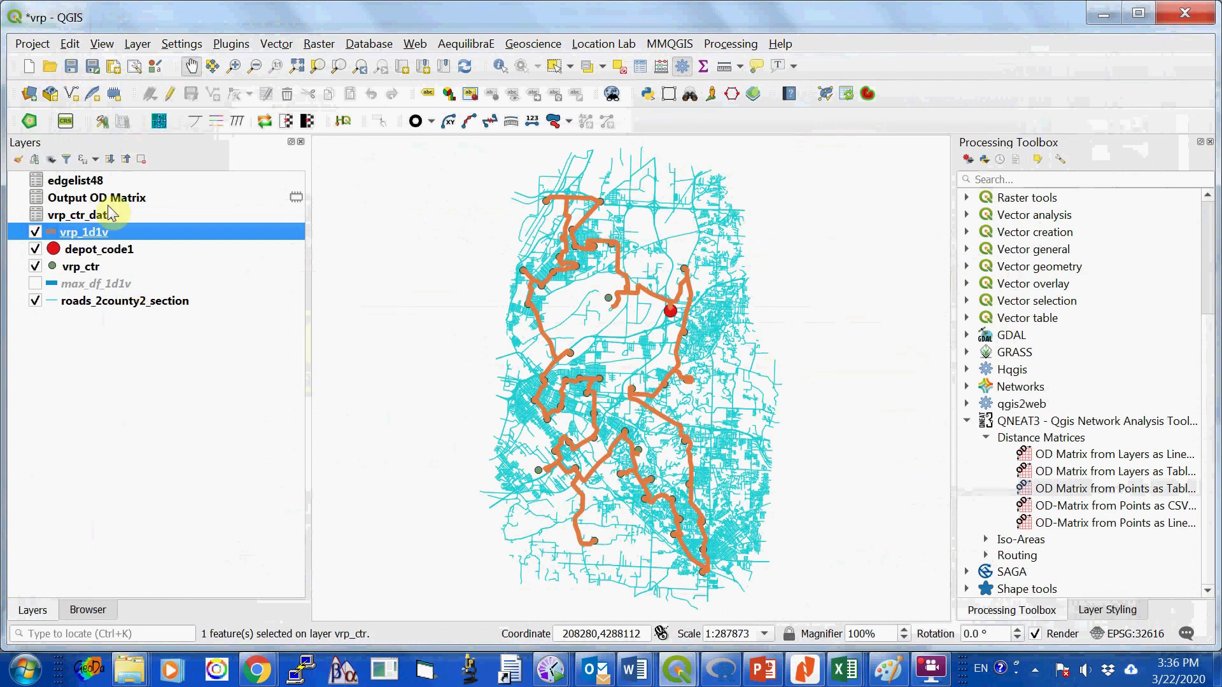
{"action": "left_click_drag", "start_coordinate": [121, 252], "coordinate": [112, 227]}
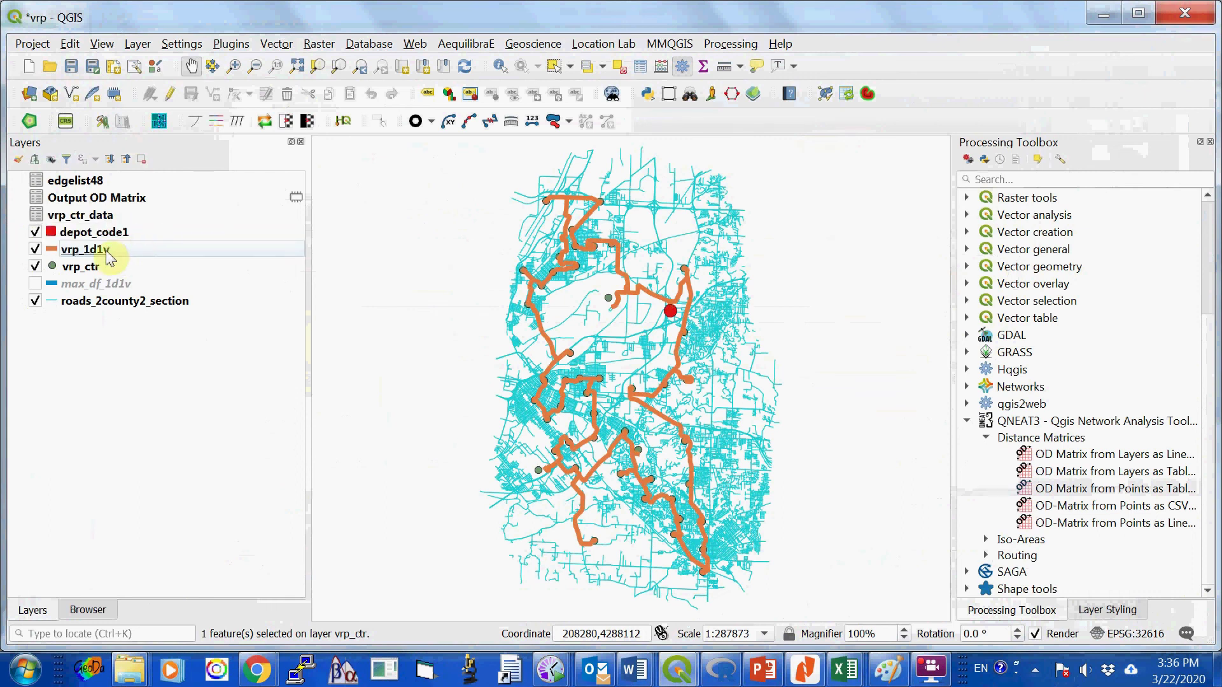